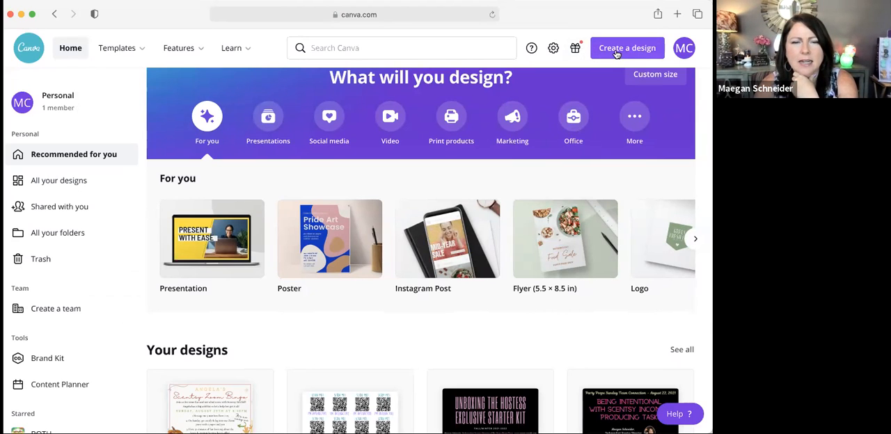
Step: Search the new-design types for "google form header" and close the list without choosing one
{"action": "left_click", "coordinate": [616, 52]}
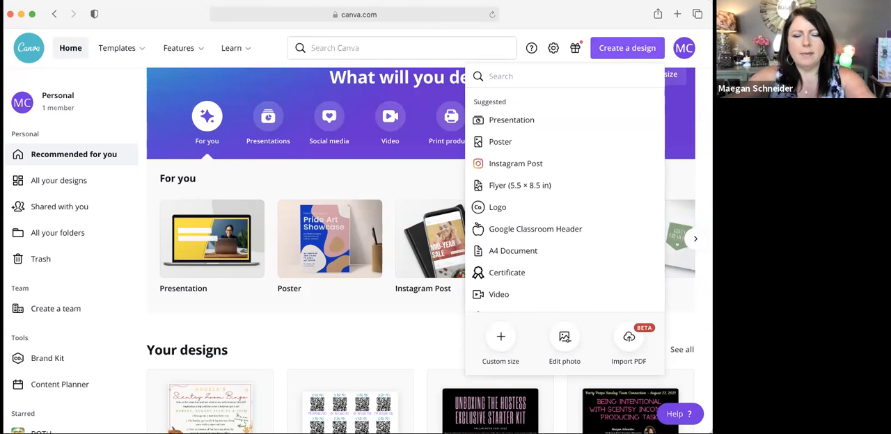
{"action": "type", "text": "google form"}
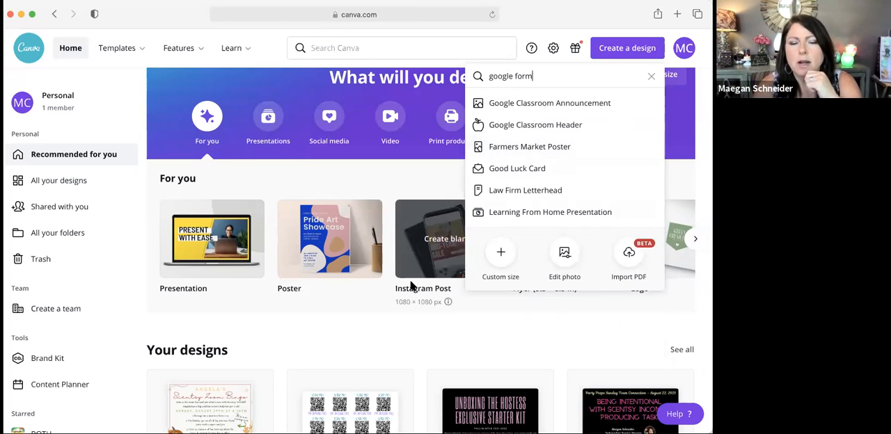
{"action": "scroll", "coordinate": [407, 327], "scroll_direction": "down", "scroll_amount": 3}
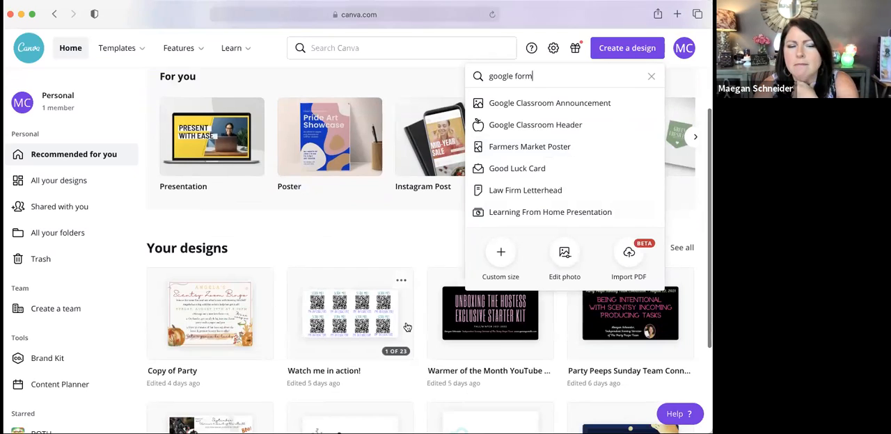
{"action": "scroll", "coordinate": [407, 327], "scroll_direction": "up", "scroll_amount": 1}
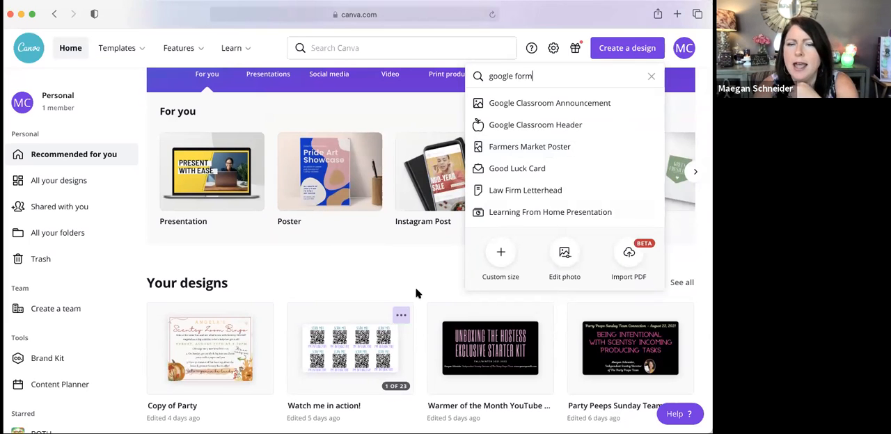
{"action": "scroll", "coordinate": [440, 258], "scroll_direction": "up", "scroll_amount": 1}
{"action": "scroll", "coordinate": [441, 261], "scroll_direction": "down", "scroll_amount": 2}
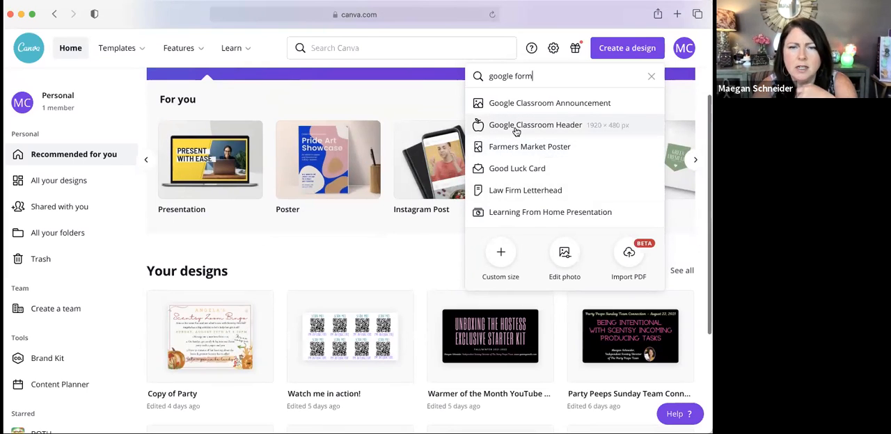
{"action": "type", "text": "header"}
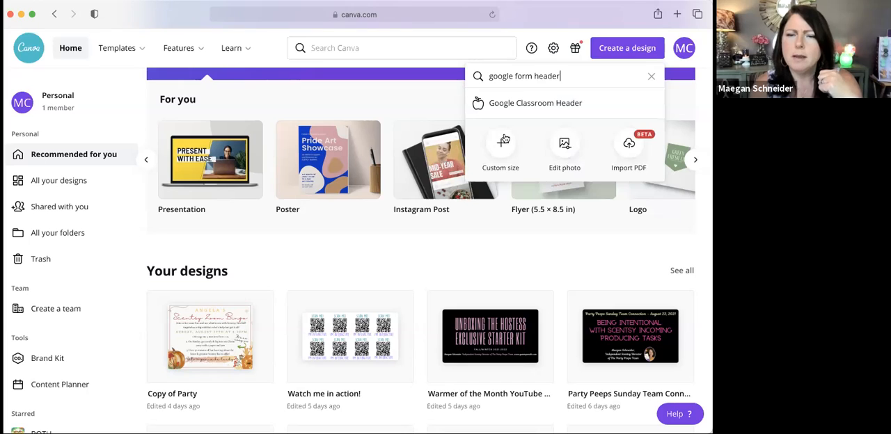
{"action": "left_click", "coordinate": [446, 103]}
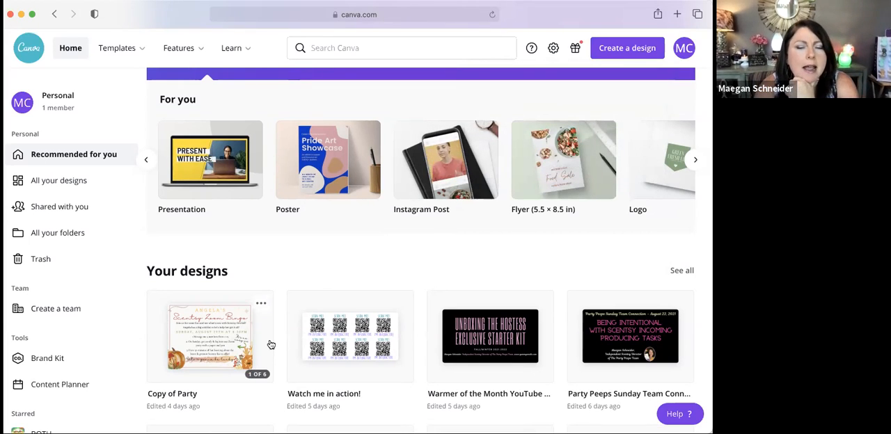
Step: Find the existing header design "Welcome to my Scentsy Party Participation Form" among all designs and open it
{"action": "scroll", "coordinate": [271, 344], "scroll_direction": "down", "scroll_amount": 5}
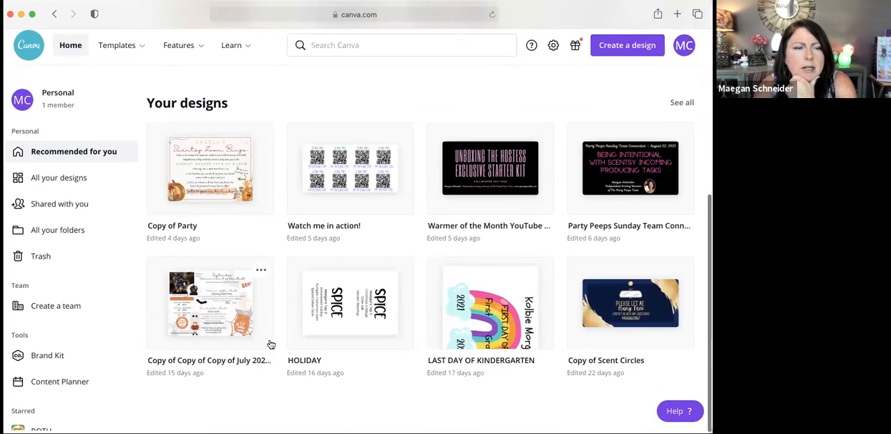
{"action": "left_click", "coordinate": [81, 178]}
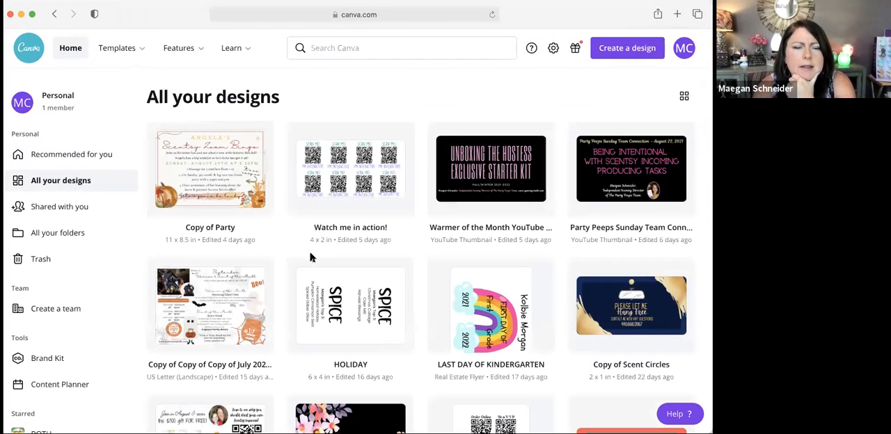
{"action": "scroll", "coordinate": [300, 293], "scroll_direction": "down", "scroll_amount": 5}
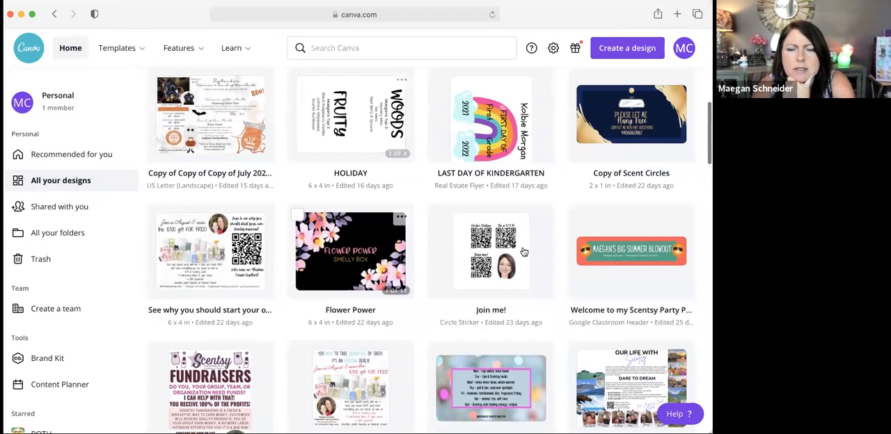
{"action": "left_click", "coordinate": [615, 255]}
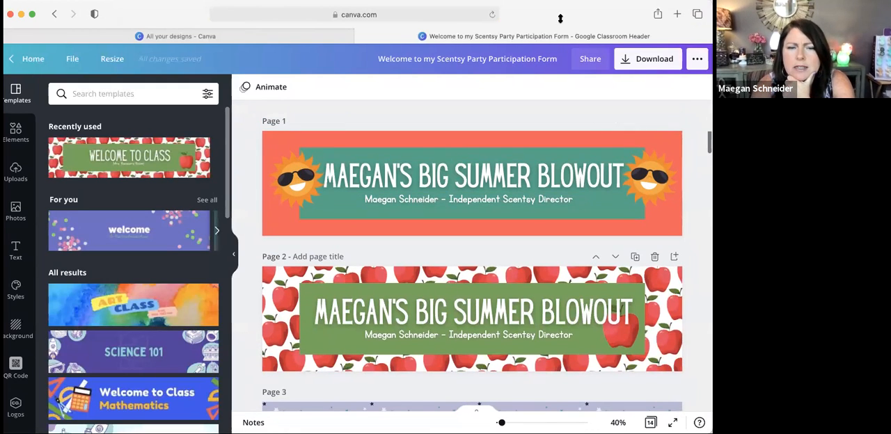
Step: Look through the pages of the header design to review the order form, party and pre-order banners, returning to the first page
{"action": "scroll", "coordinate": [567, 258], "scroll_direction": "down", "scroll_amount": 5}
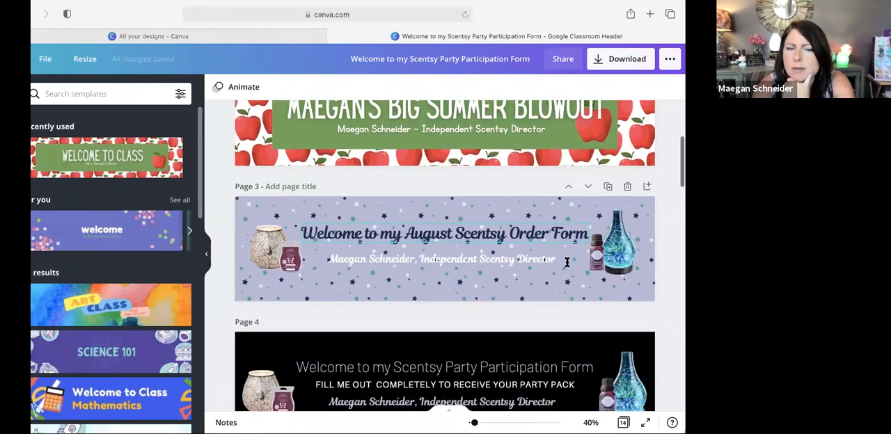
{"action": "scroll", "coordinate": [566, 262], "scroll_direction": "down", "scroll_amount": 3}
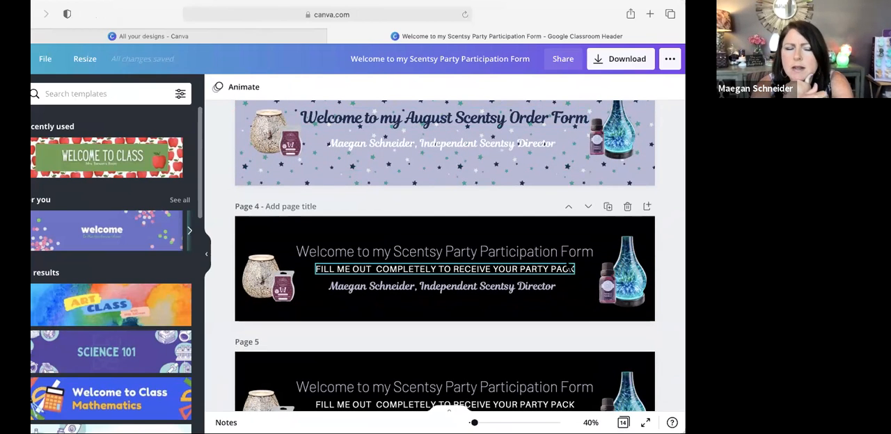
{"action": "scroll", "coordinate": [570, 267], "scroll_direction": "left", "scroll_amount": 5}
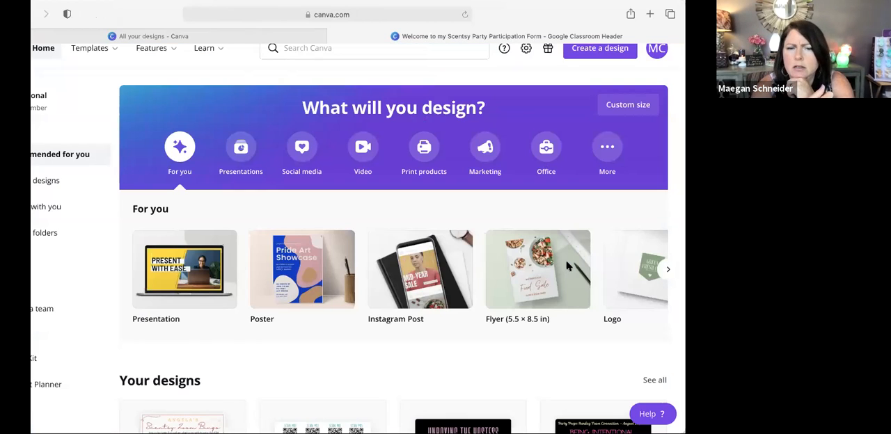
{"action": "scroll", "coordinate": [566, 266], "scroll_direction": "right", "scroll_amount": 5}
{"action": "scroll", "coordinate": [567, 265], "scroll_direction": "up", "scroll_amount": 5}
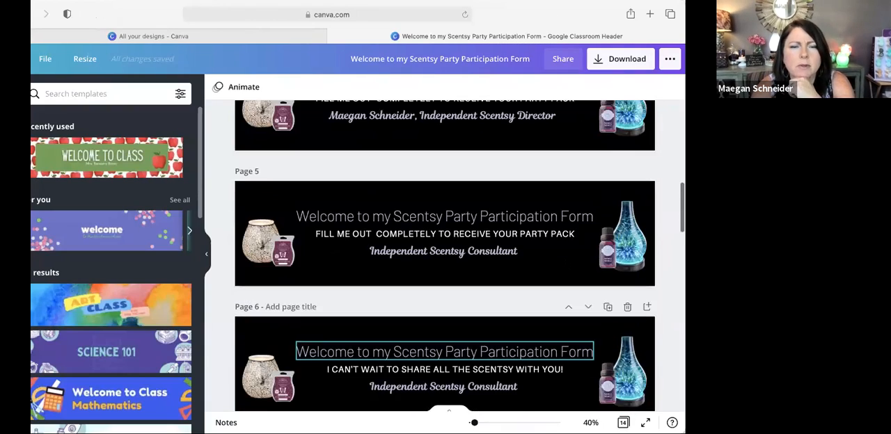
{"action": "scroll", "coordinate": [569, 269], "scroll_direction": "up", "scroll_amount": 8}
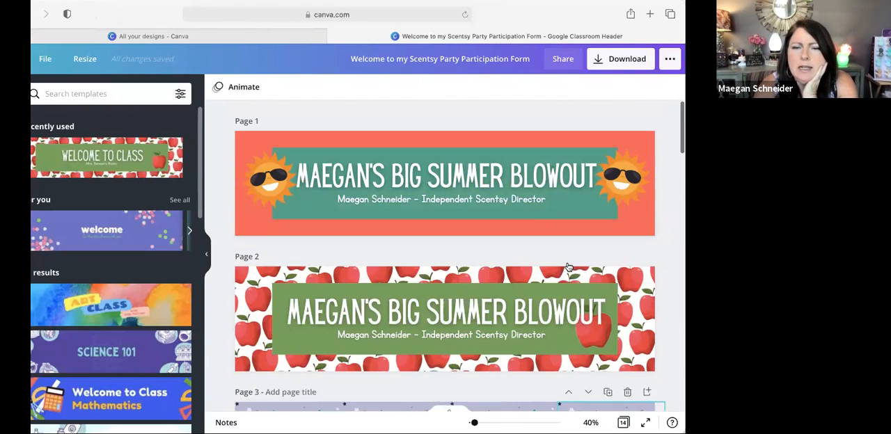
{"action": "scroll", "coordinate": [547, 184], "scroll_direction": "down", "scroll_amount": 10}
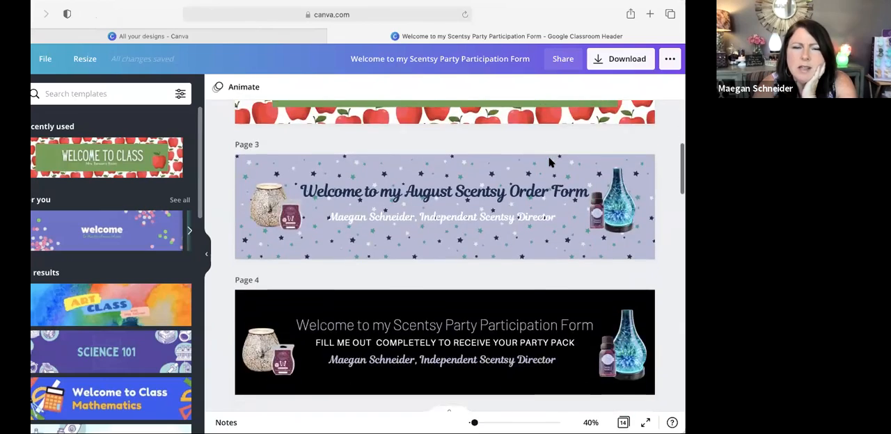
{"action": "scroll", "coordinate": [549, 160], "scroll_direction": "down", "scroll_amount": 15}
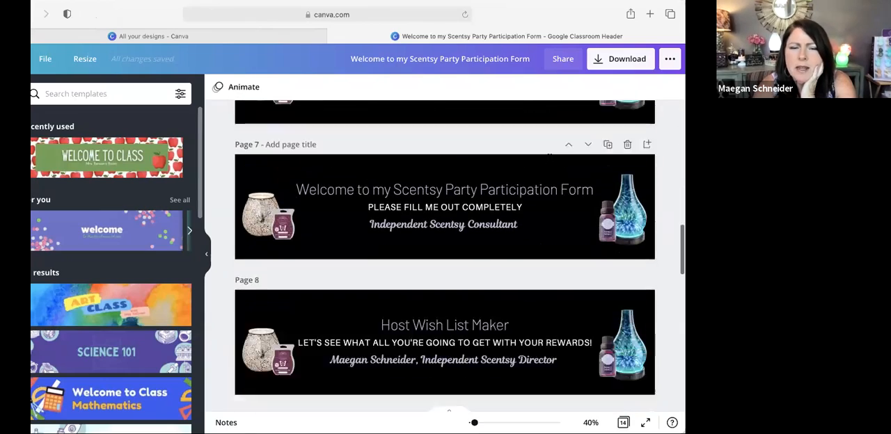
{"action": "scroll", "coordinate": [550, 181], "scroll_direction": "down", "scroll_amount": 9}
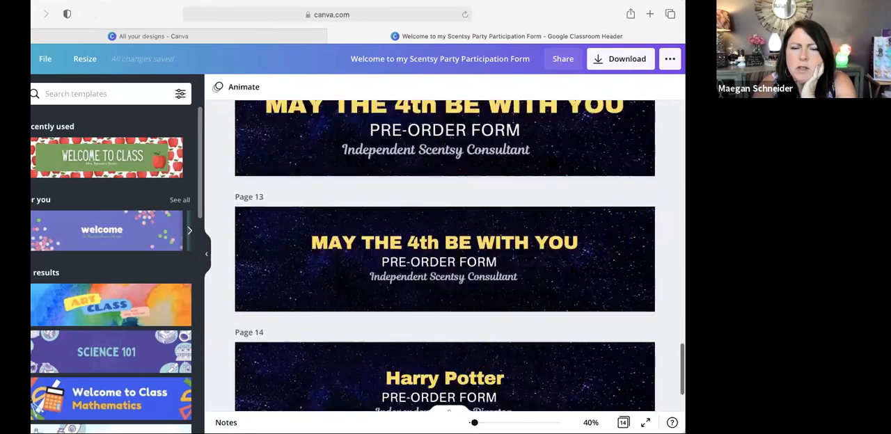
{"action": "scroll", "coordinate": [529, 322], "scroll_direction": "up", "scroll_amount": 4}
{"action": "scroll", "coordinate": [552, 162], "scroll_direction": "up", "scroll_amount": 5}
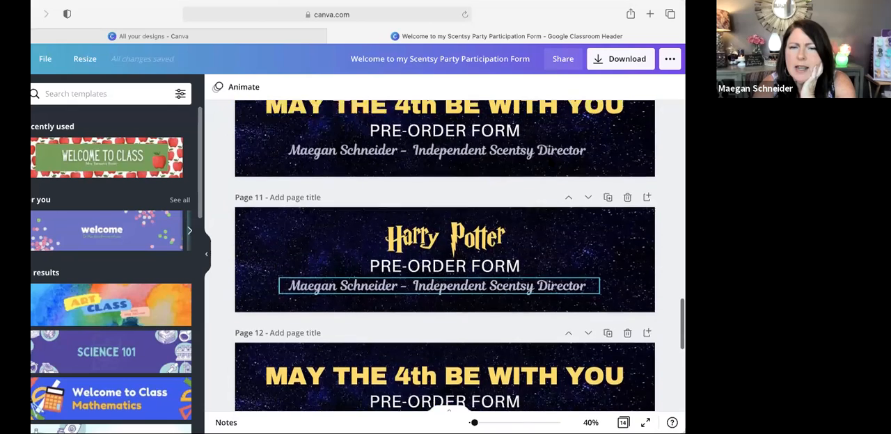
{"action": "scroll", "coordinate": [552, 162], "scroll_direction": "up", "scroll_amount": 5}
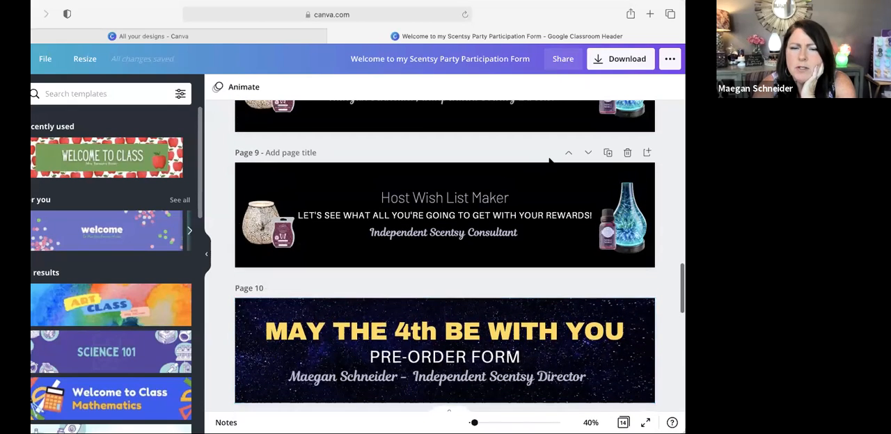
{"action": "scroll", "coordinate": [552, 167], "scroll_direction": "up", "scroll_amount": 5}
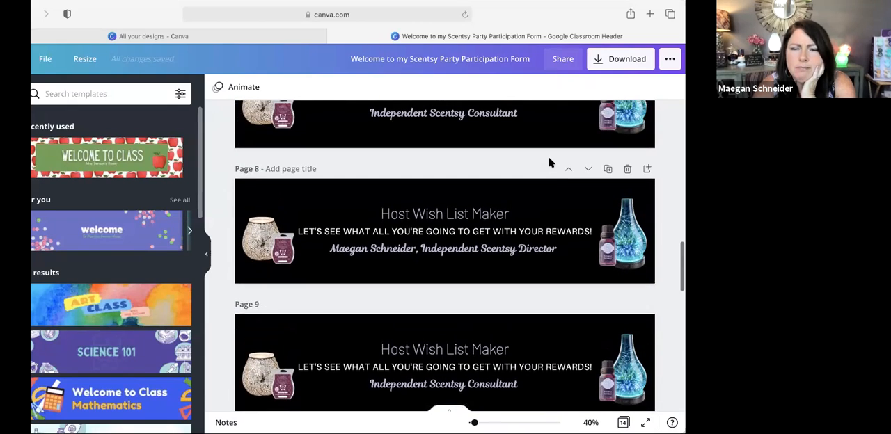
{"action": "scroll", "coordinate": [552, 167], "scroll_direction": "up", "scroll_amount": 12}
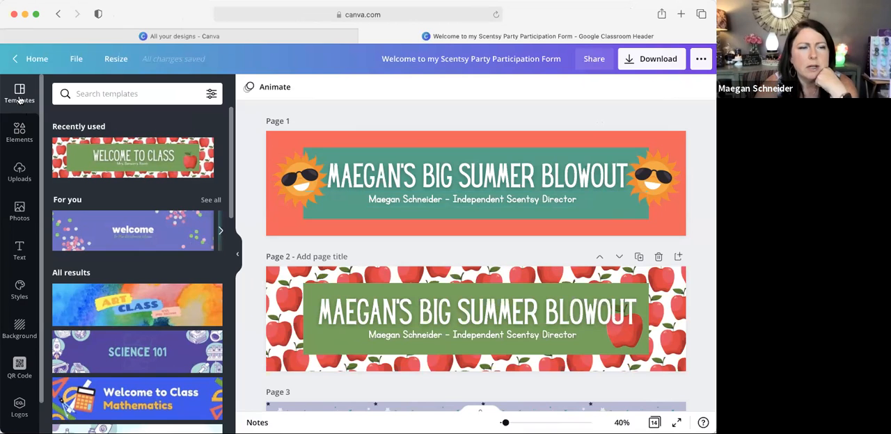
Step: Return to the home page and create a new blank Google Classroom Header design of 1920 × 480 px
{"action": "left_click", "coordinate": [32, 61]}
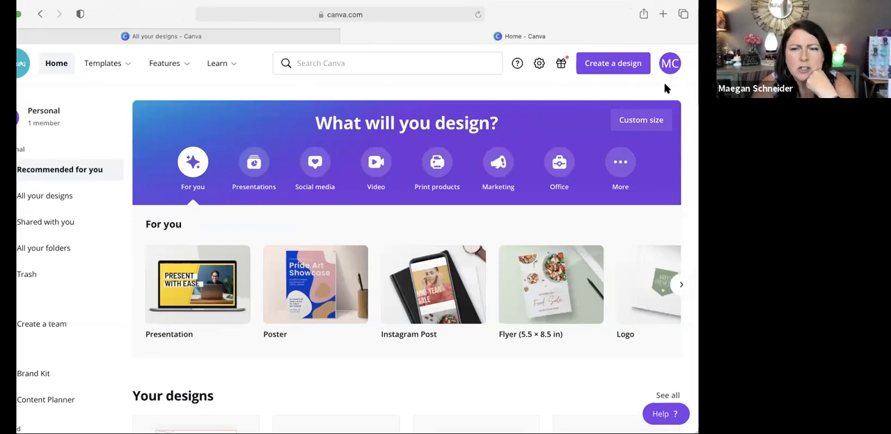
{"action": "left_click", "coordinate": [617, 64]}
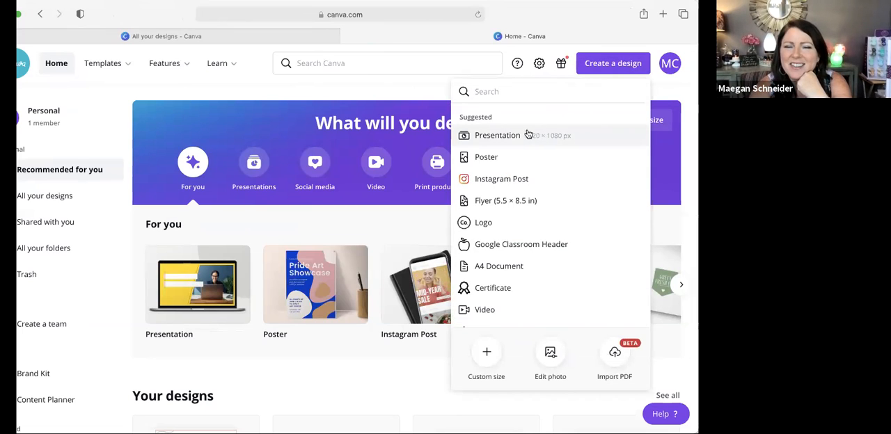
{"action": "left_click", "coordinate": [524, 244]}
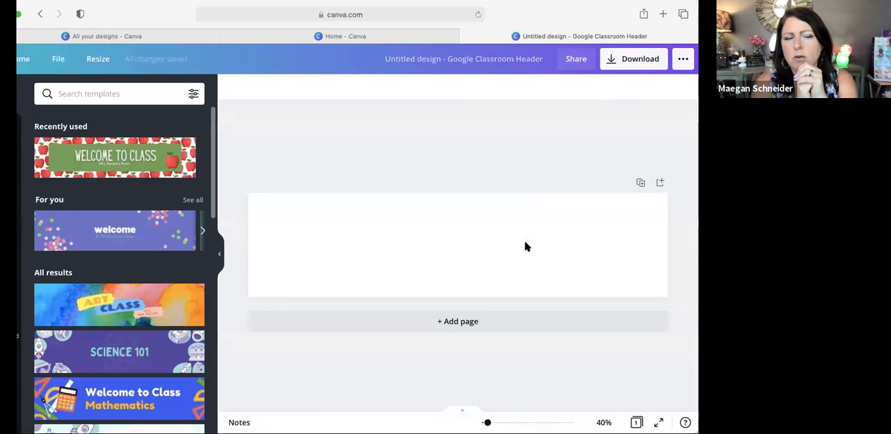
Step: Try orange and then purple as the solid background colour of the blank header page
{"action": "left_click", "coordinate": [524, 240]}
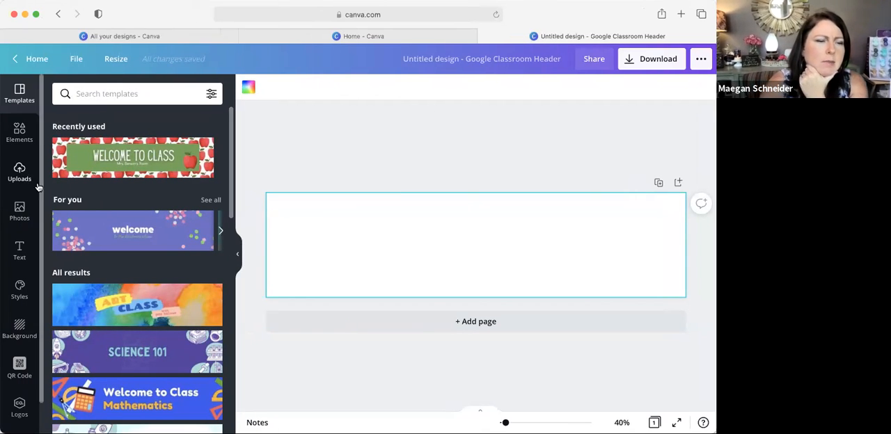
{"action": "left_click", "coordinate": [19, 327]}
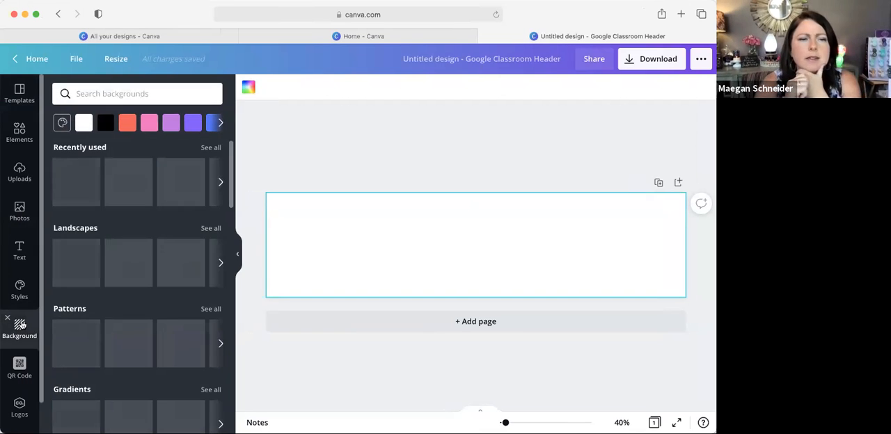
{"action": "left_click", "coordinate": [220, 123]}
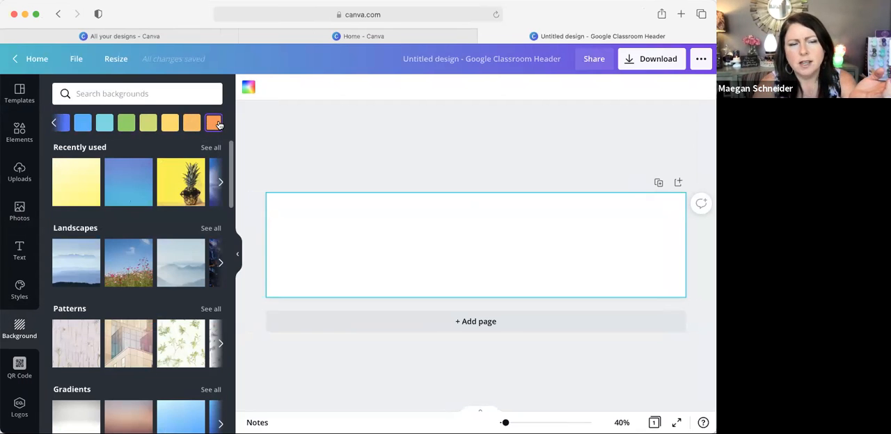
{"action": "left_click", "coordinate": [208, 127]}
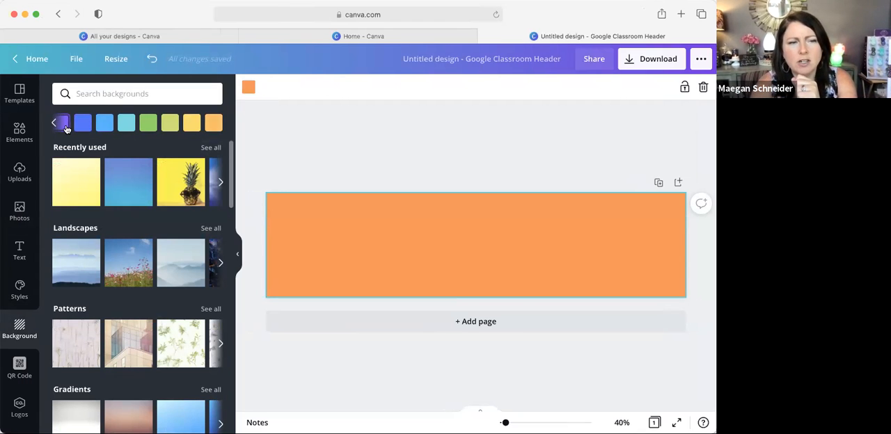
{"action": "left_click", "coordinate": [66, 128]}
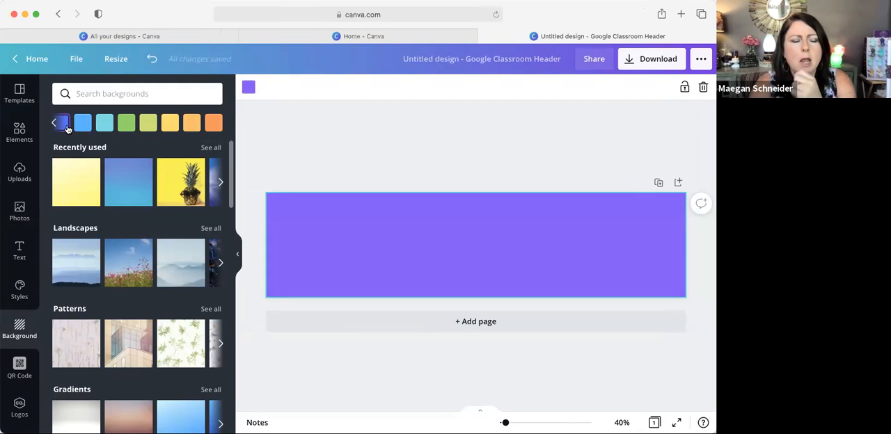
Step: Try the brownish sunset gradient as the header background, then replace it with the citrus-slice image from the Food backgrounds
{"action": "scroll", "coordinate": [194, 283], "scroll_direction": "down", "scroll_amount": 3}
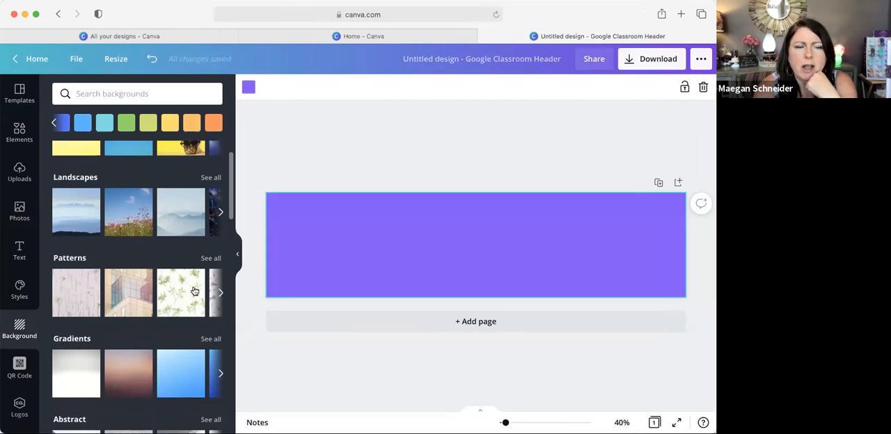
{"action": "scroll", "coordinate": [194, 284], "scroll_direction": "down", "scroll_amount": 5}
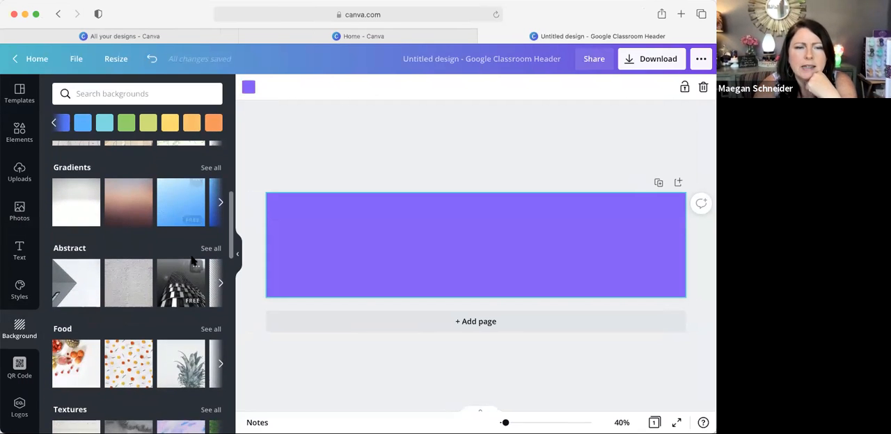
{"action": "left_click", "coordinate": [221, 202]}
{"action": "left_click", "coordinate": [156, 207]}
{"action": "scroll", "coordinate": [144, 206], "scroll_direction": "left", "scroll_amount": 5}
{"action": "left_click", "coordinate": [147, 206]}
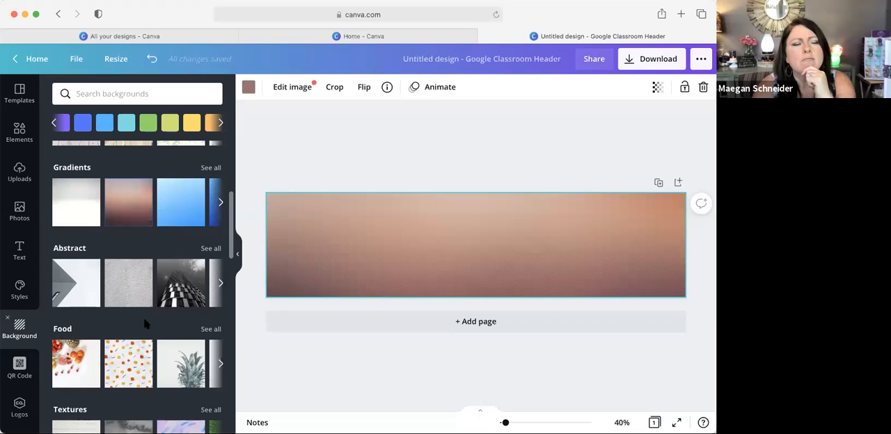
{"action": "left_click", "coordinate": [115, 380]}
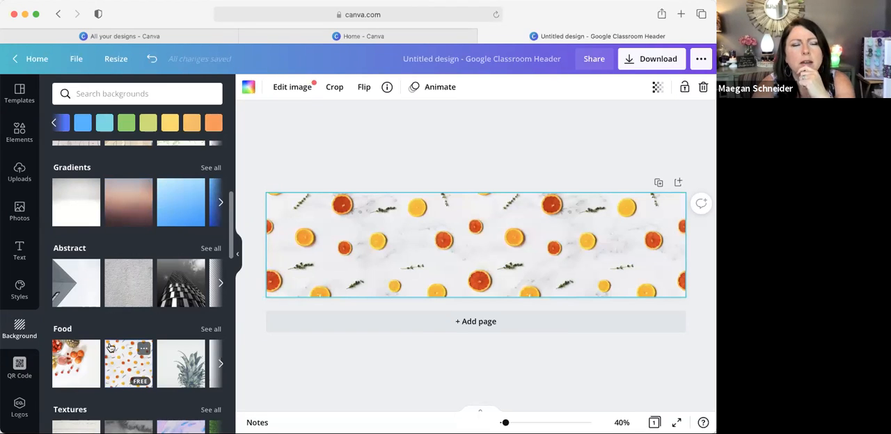
Step: Search the background library for fall images
{"action": "left_click", "coordinate": [119, 93]}
{"action": "type", "text": "f"}
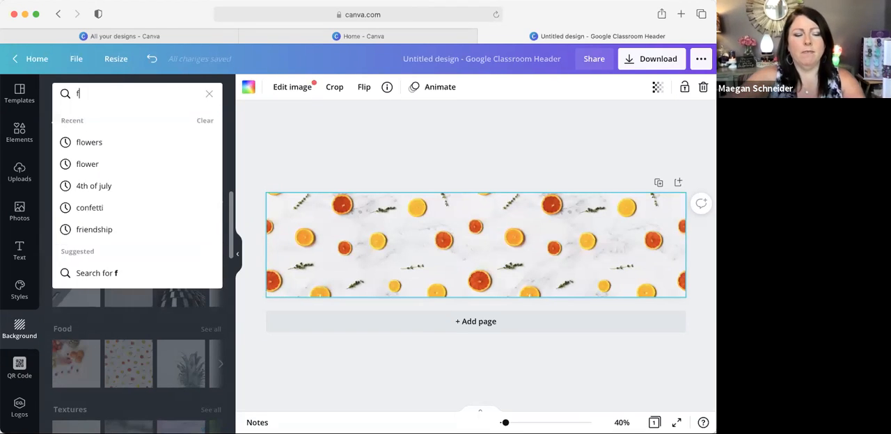
{"action": "type", "text": "all"}
{"action": "key", "text": "Return"}
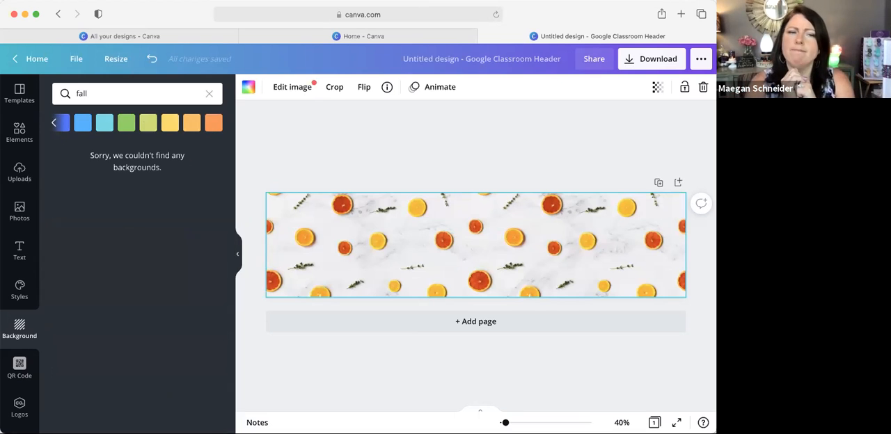
Step: Remove the citrus-slice background from the page and search the background library for pumpkins
{"action": "key", "text": "Delete"}
{"action": "double_click", "coordinate": [101, 93]}
{"action": "type", "text": "p"}
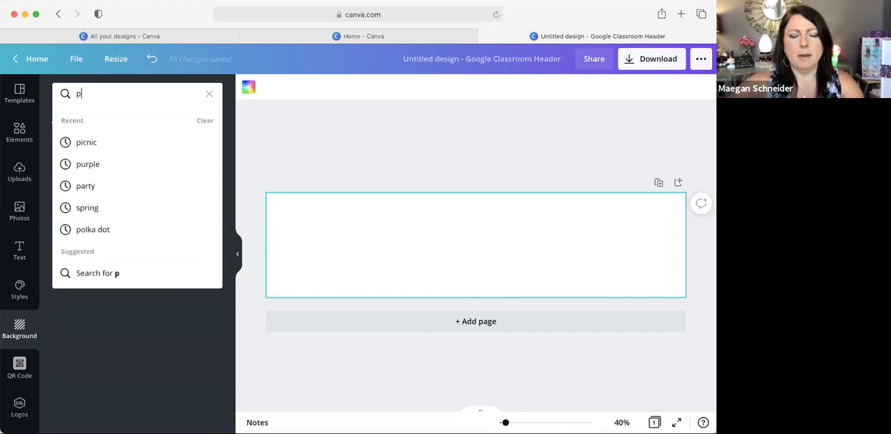
{"action": "type", "text": "umpkins"}
{"action": "key", "text": "Return"}
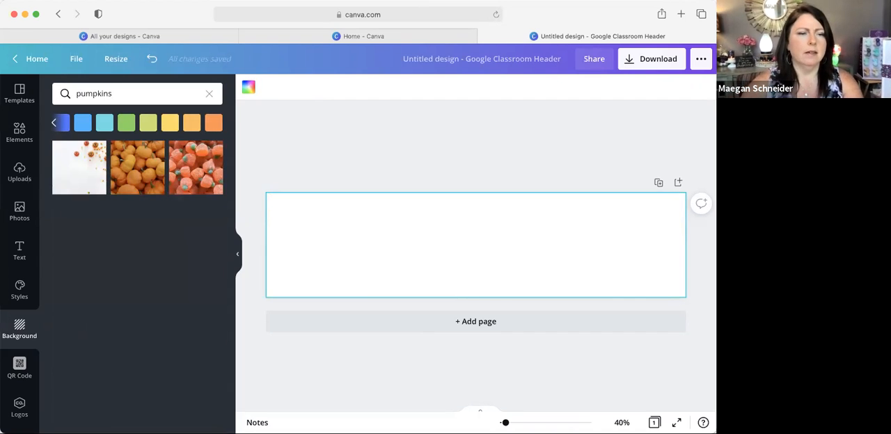
Step: Try the white candy-corn, sugared candy pumpkin and orange pumpkin images as the header background, ending on the white candy-corn image
{"action": "left_click", "coordinate": [97, 161]}
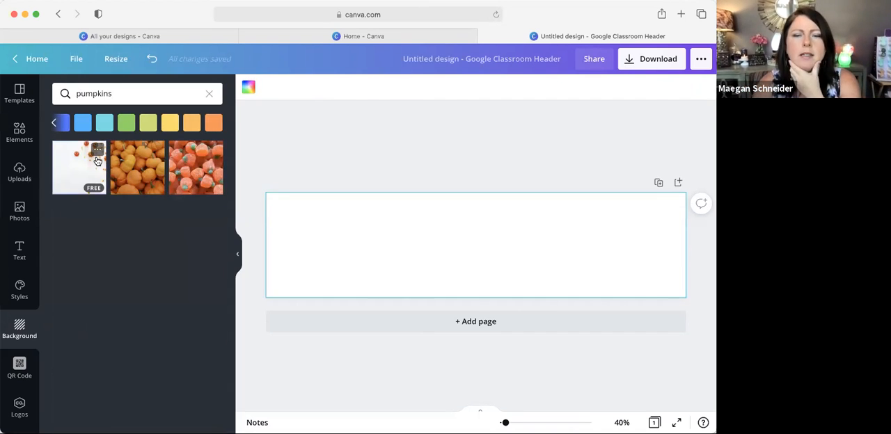
{"action": "left_click_drag", "start_coordinate": [480, 242], "coordinate": [471, 259]}
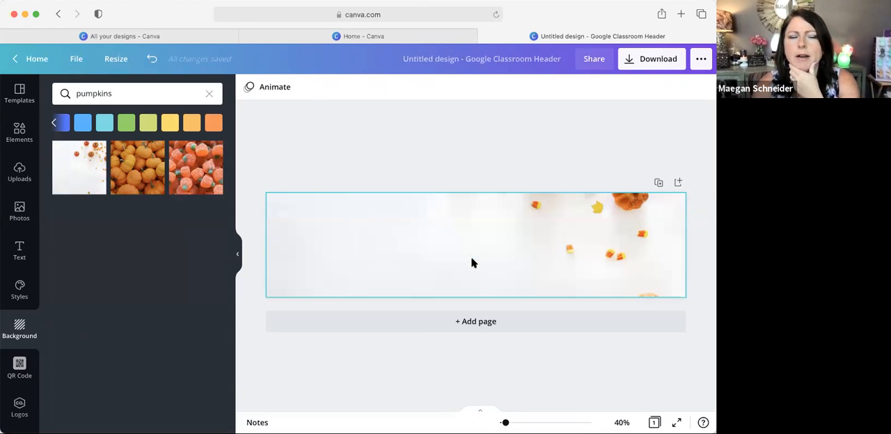
{"action": "left_click", "coordinate": [215, 173]}
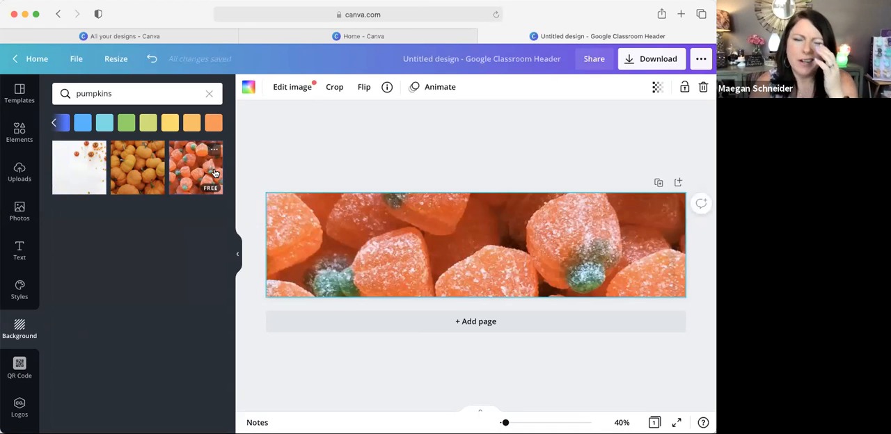
{"action": "left_click", "coordinate": [145, 174]}
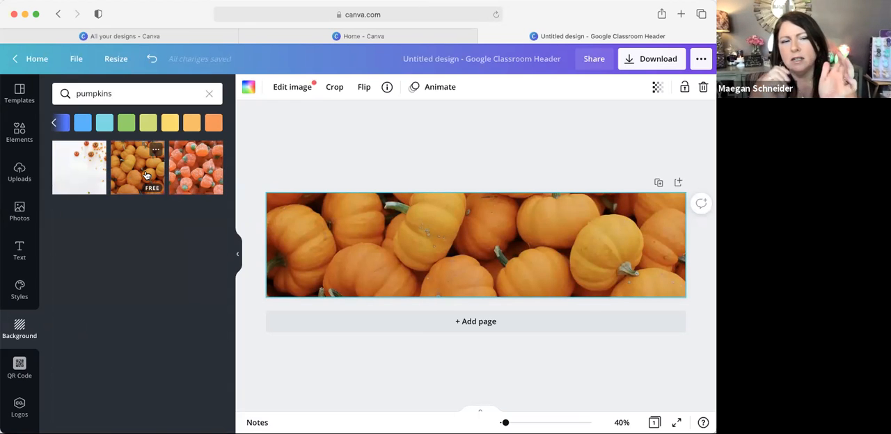
{"action": "left_click", "coordinate": [95, 180]}
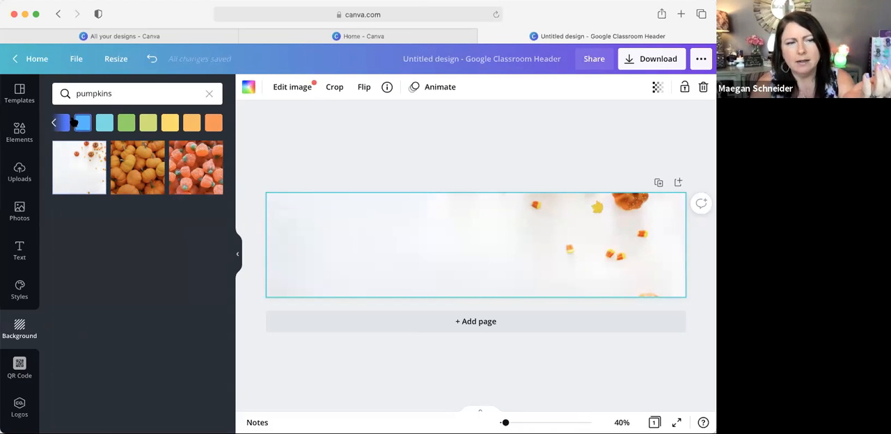
Step: Replace the pumpkin image with a solid black background colour on the header page
{"action": "left_click", "coordinate": [55, 124]}
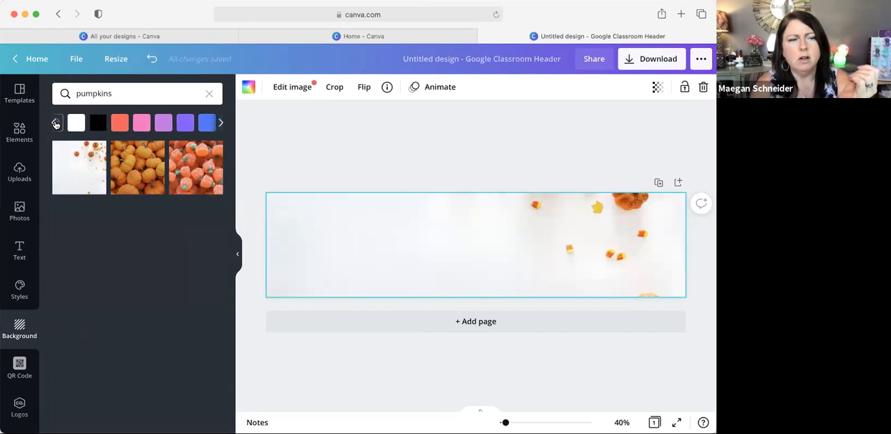
{"action": "left_click", "coordinate": [83, 124]}
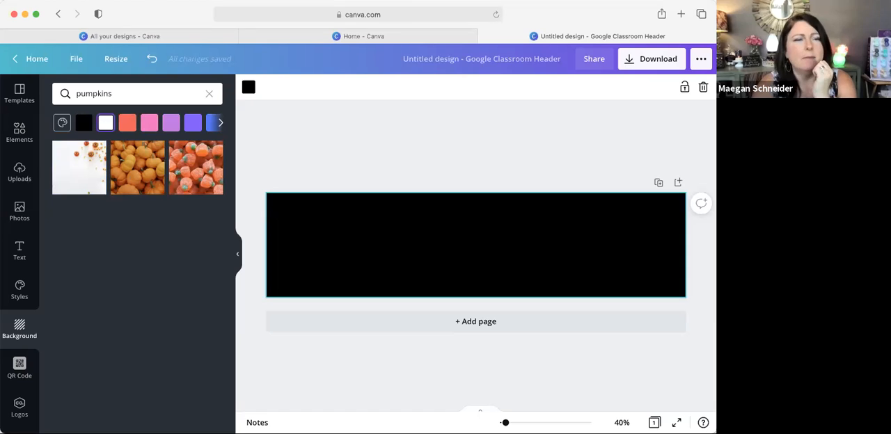
{"action": "double_click", "coordinate": [91, 96]}
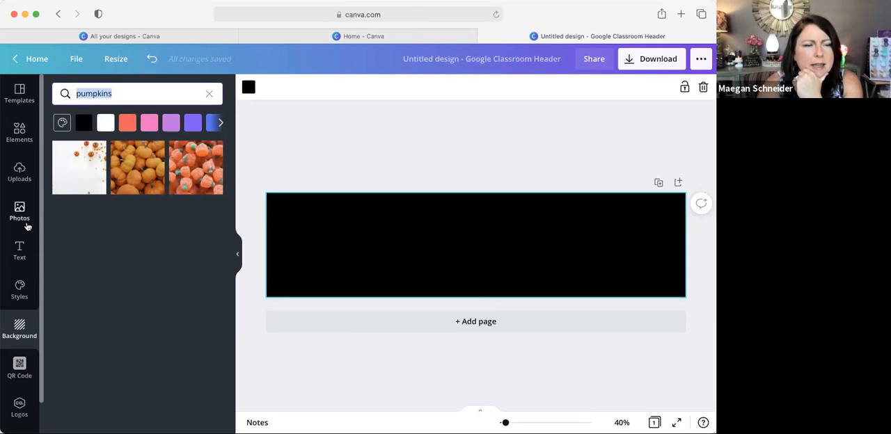
Step: Add a heading to the black banner containing the seller's first name in possessive form followed by "Scentsy Harvest Orde Form"
{"action": "left_click", "coordinate": [20, 250]}
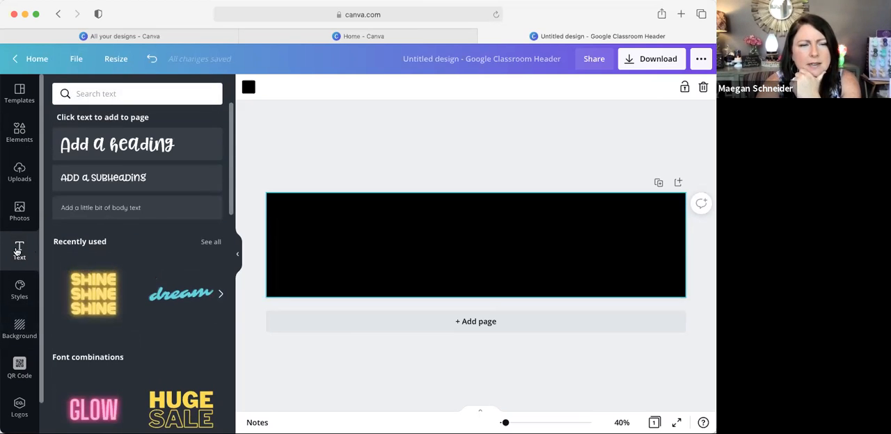
{"action": "left_click", "coordinate": [112, 147]}
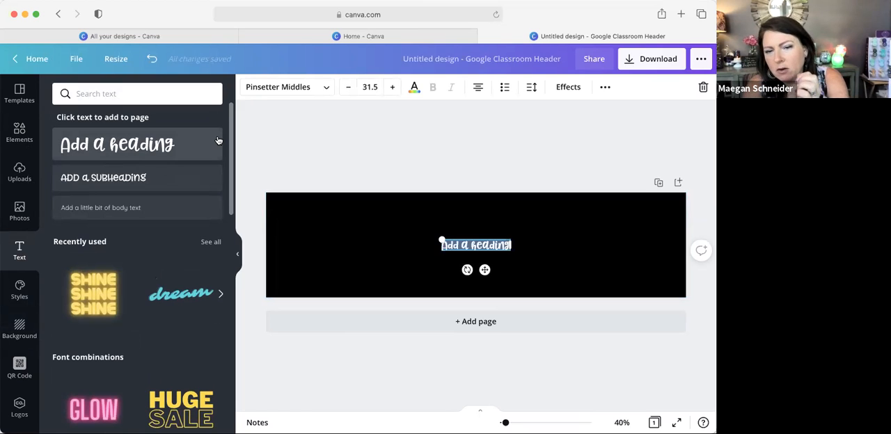
{"action": "type", "text": "M"}
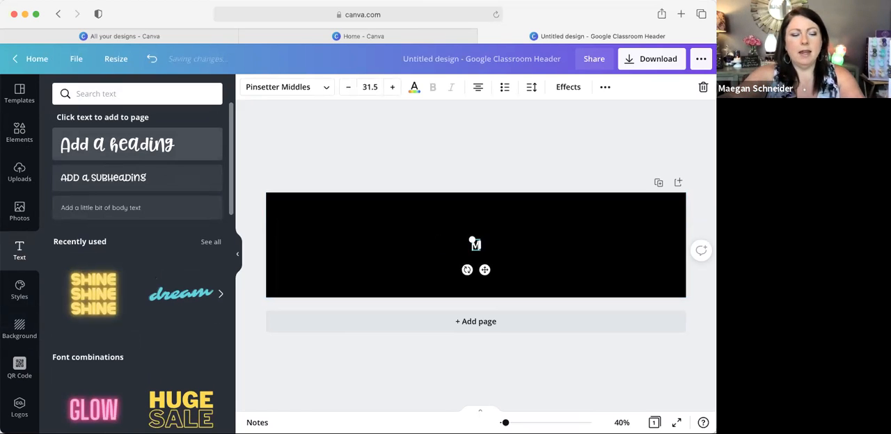
{"action": "type", "text": "aegan's Harvest"}
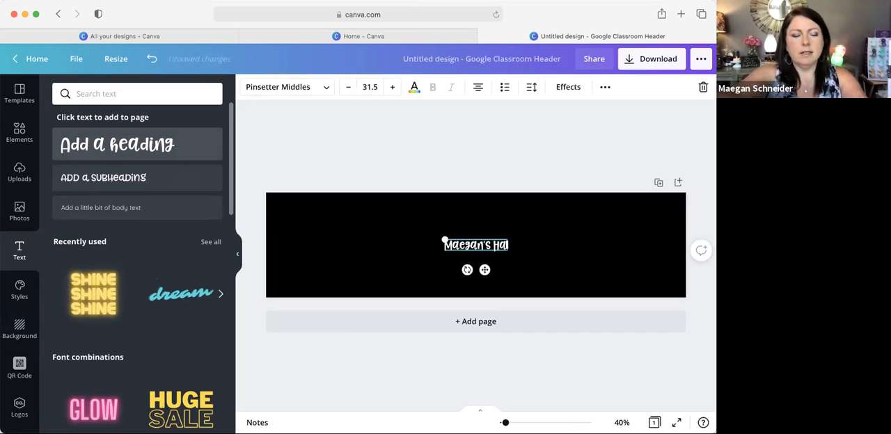
{"action": "key", "text": "BackSpace"}
{"action": "key", "text": "BackSpace"}
{"action": "key", "text": "BackSpace"}
{"action": "key", "text": "BackSpace"}
{"action": "key", "text": "BackSpace"}
{"action": "key", "text": "BackSpace"}
{"action": "key", "text": "BackSpace"}
{"action": "key", "text": "BackSpace"}
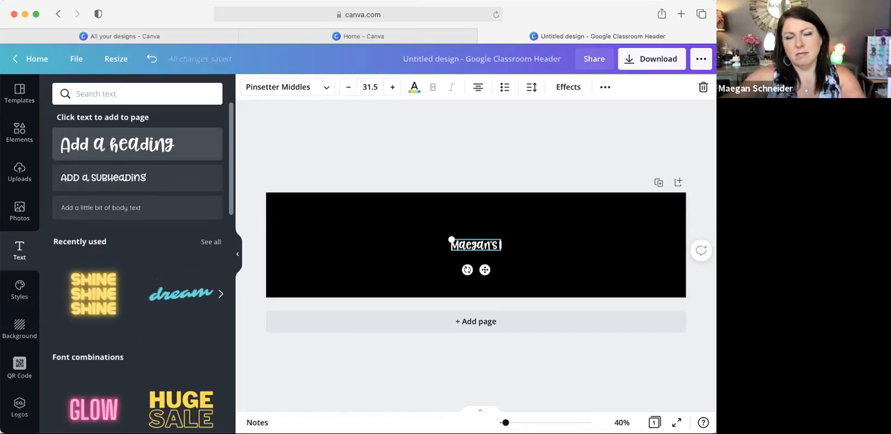
{"action": "type", "text": "Scentsy Harvest"}
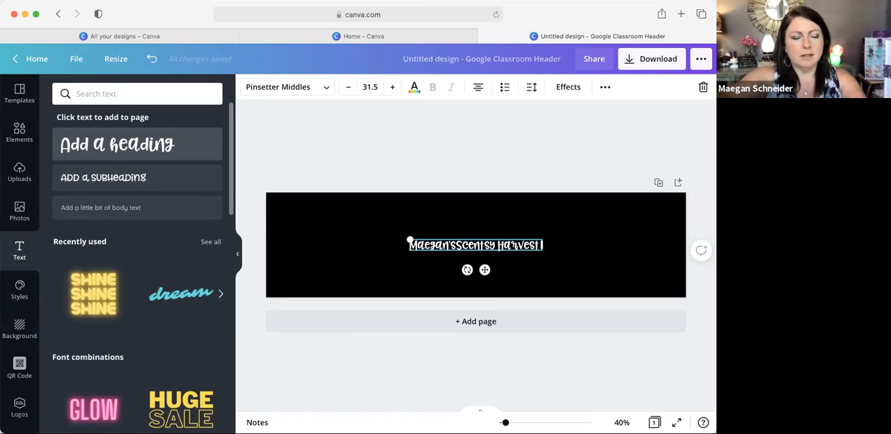
{"action": "type", "text": " Orde Form!"}
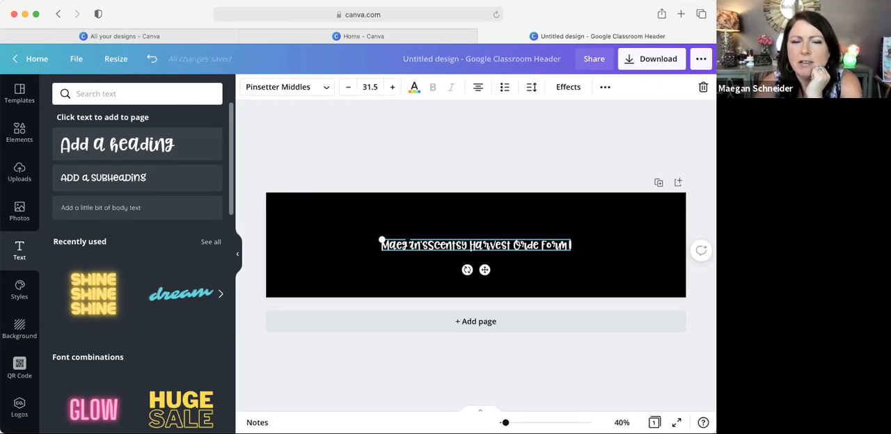
Step: Set the whole heading's font to Anton after trying Pinsetter Littles and other fonts on it
{"action": "double_click", "coordinate": [408, 244]}
{"action": "triple_click", "coordinate": [409, 244]}
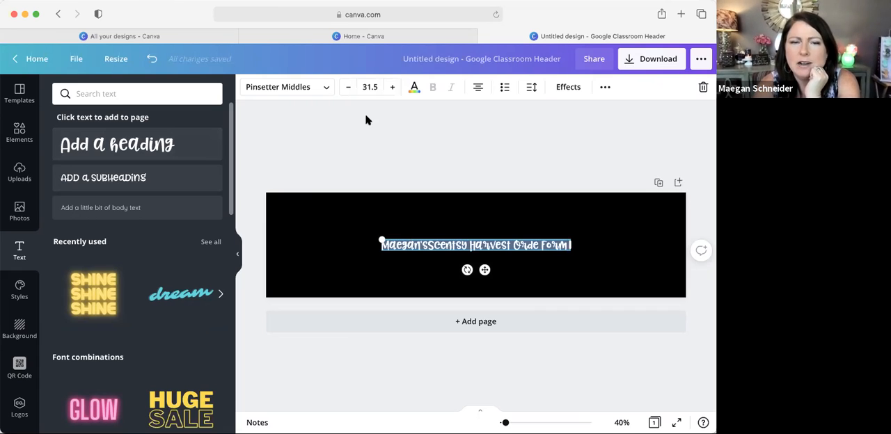
{"action": "left_click", "coordinate": [328, 90]}
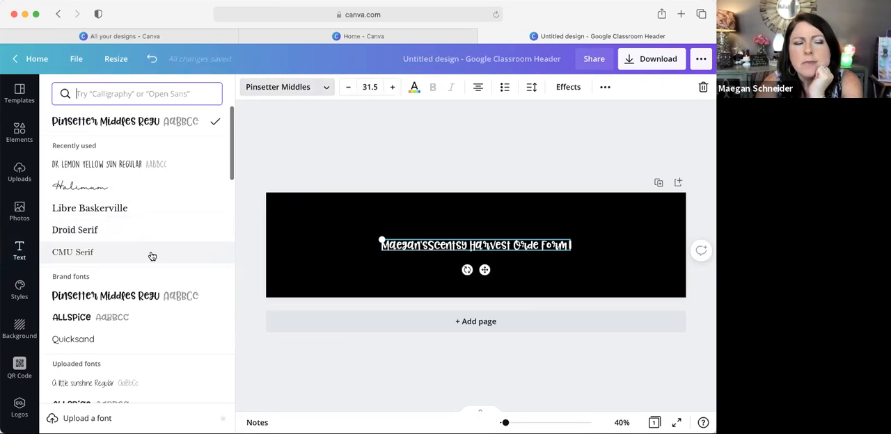
{"action": "scroll", "coordinate": [151, 257], "scroll_direction": "down", "scroll_amount": 3}
{"action": "scroll", "coordinate": [151, 257], "scroll_direction": "down", "scroll_amount": 5}
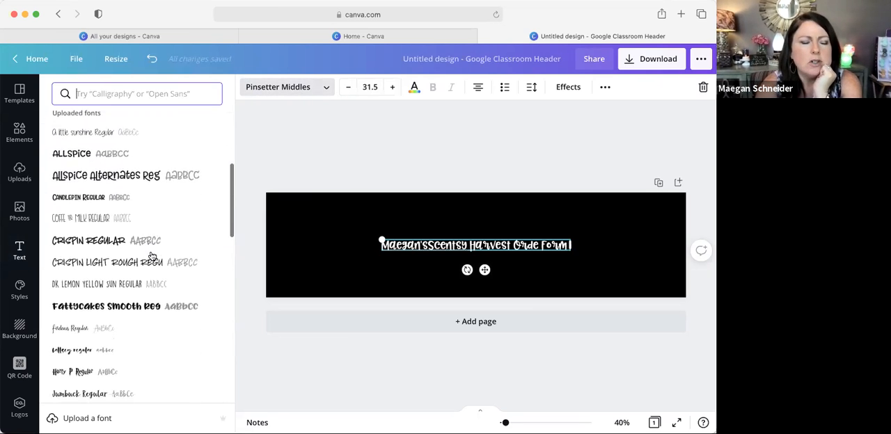
{"action": "scroll", "coordinate": [152, 256], "scroll_direction": "down", "scroll_amount": 4}
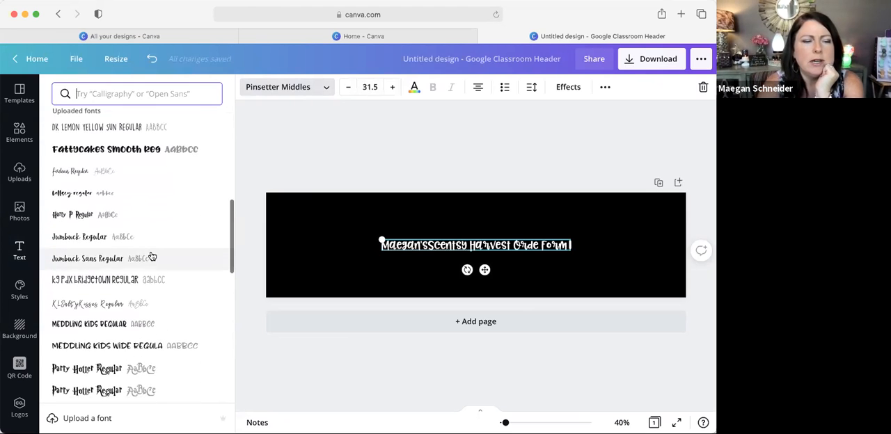
{"action": "left_click", "coordinate": [115, 212]}
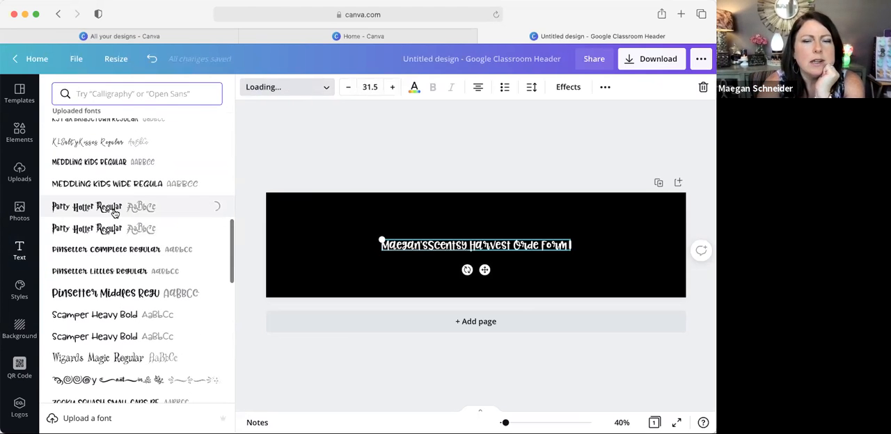
{"action": "left_click", "coordinate": [139, 269]}
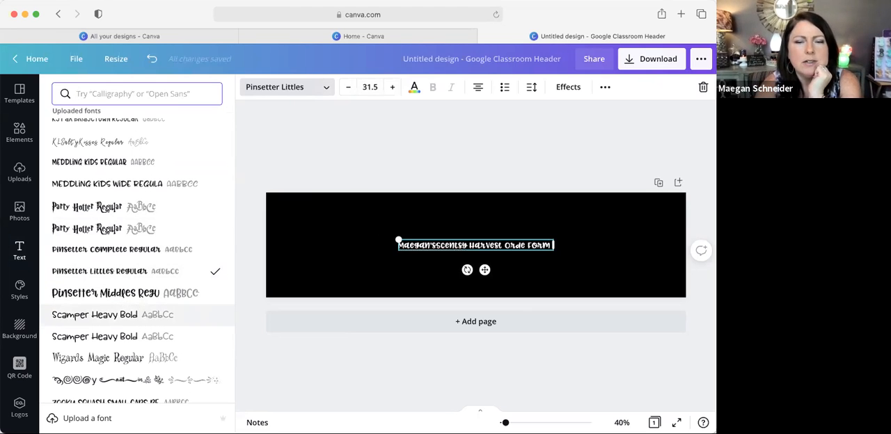
{"action": "scroll", "coordinate": [131, 265], "scroll_direction": "down", "scroll_amount": 5}
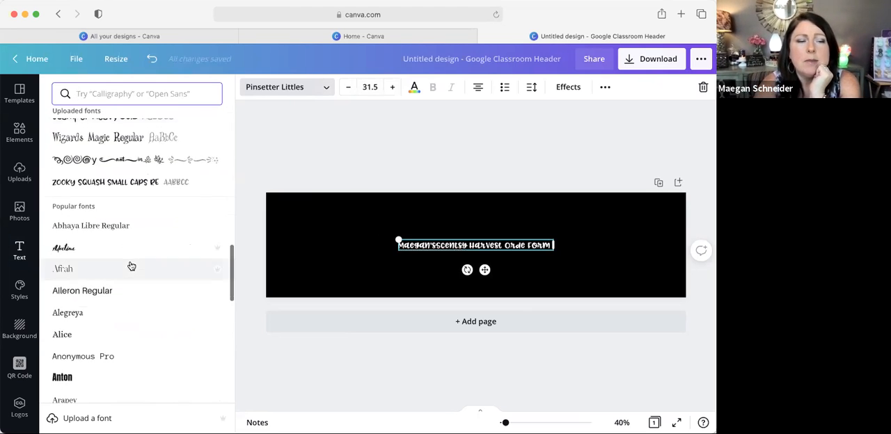
{"action": "left_click", "coordinate": [90, 245]}
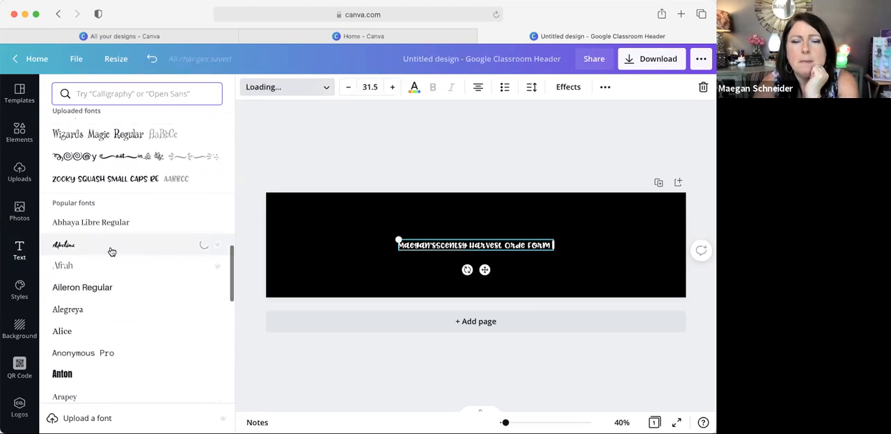
{"action": "left_click", "coordinate": [98, 368]}
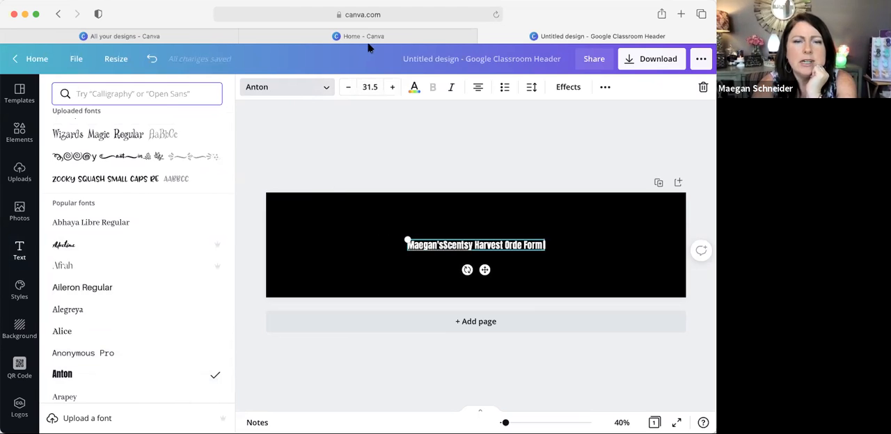
Step: Set the heading's font size to 48
{"action": "left_click", "coordinate": [397, 91]}
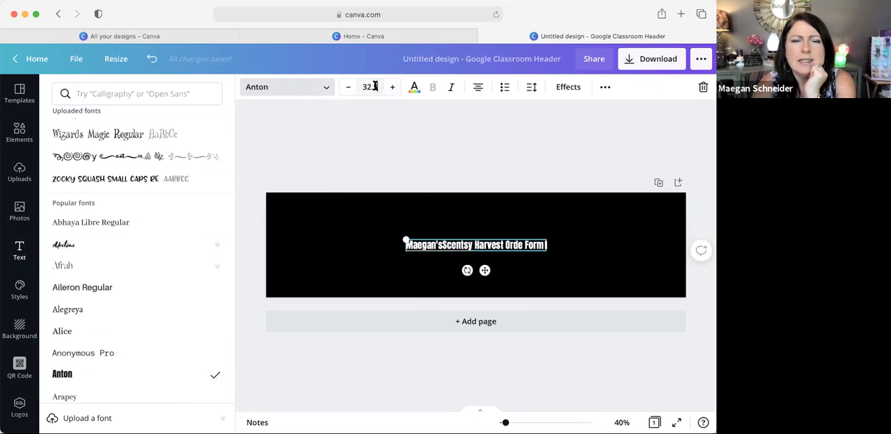
{"action": "left_click", "coordinate": [369, 87]}
{"action": "scroll", "coordinate": [382, 296], "scroll_direction": "down", "scroll_amount": 3}
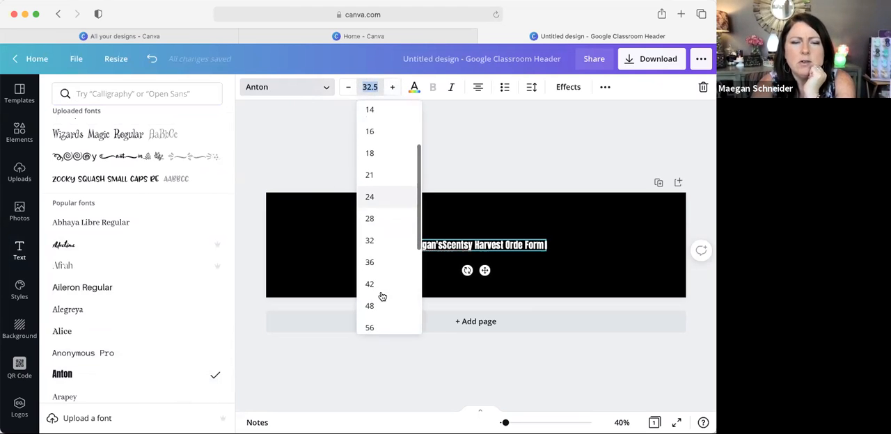
{"action": "left_click", "coordinate": [382, 297]}
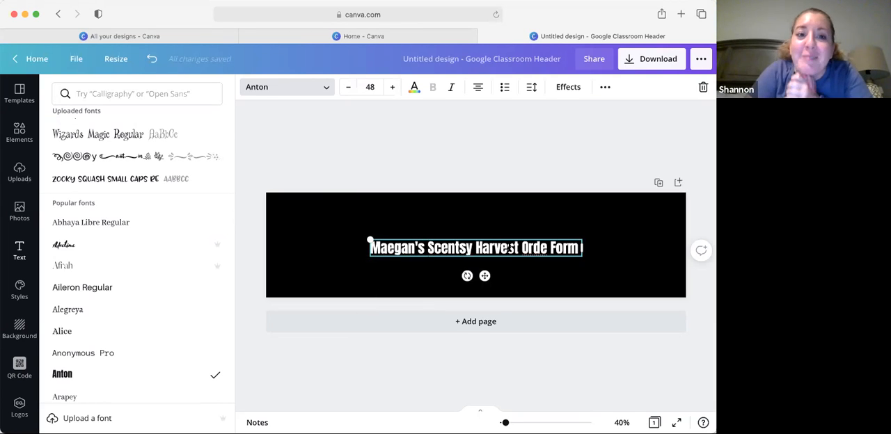
Step: Correct the misspelled word "Orde" in the heading to "Order"
{"action": "left_click", "coordinate": [546, 248]}
{"action": "left_click", "coordinate": [547, 248]}
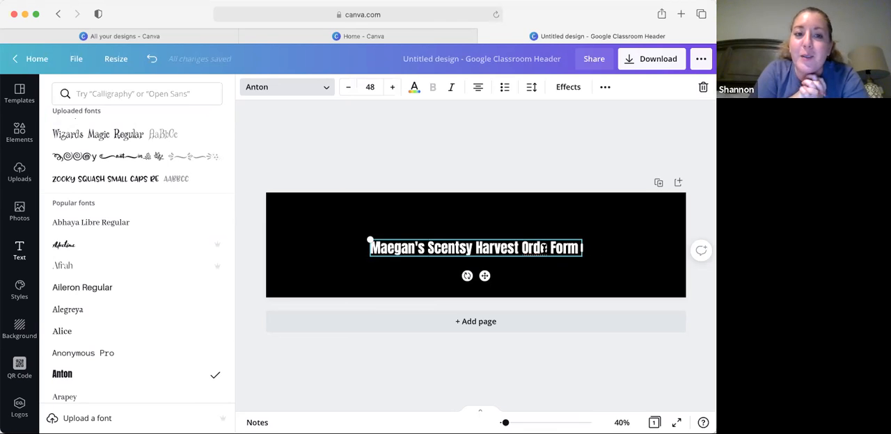
{"action": "type", "text": "r"}
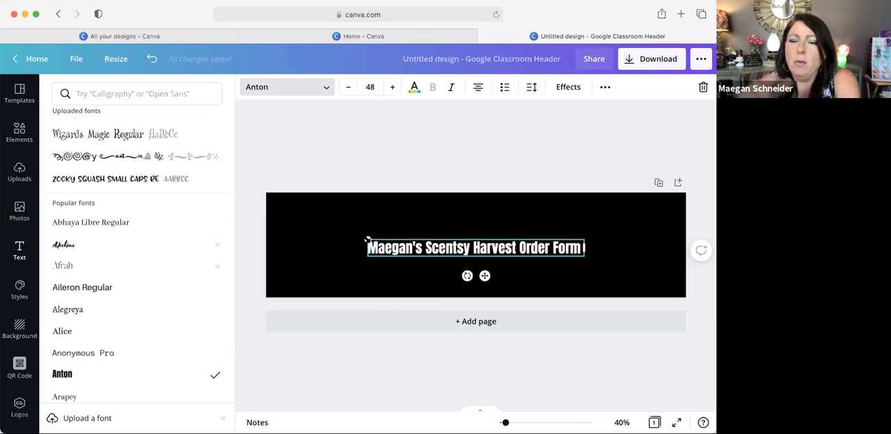
Step: Enlarge the heading to font size 77.4 so it spans most of the banner's width
{"action": "left_click", "coordinate": [393, 88]}
{"action": "left_click", "coordinate": [393, 88]}
{"action": "left_click", "coordinate": [393, 87]}
{"action": "left_click", "coordinate": [392, 88]}
{"action": "left_click", "coordinate": [392, 88]}
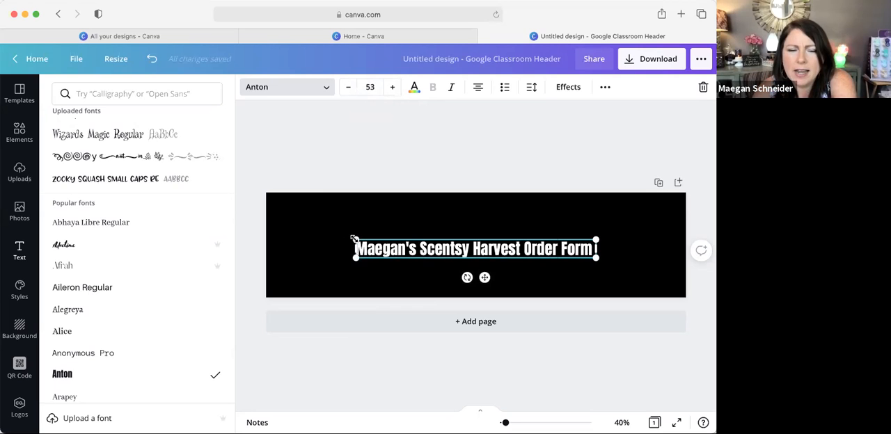
{"action": "left_click_drag", "start_coordinate": [355, 239], "coordinate": [296, 235]}
{"action": "left_click_drag", "start_coordinate": [598, 234], "coordinate": [646, 230]}
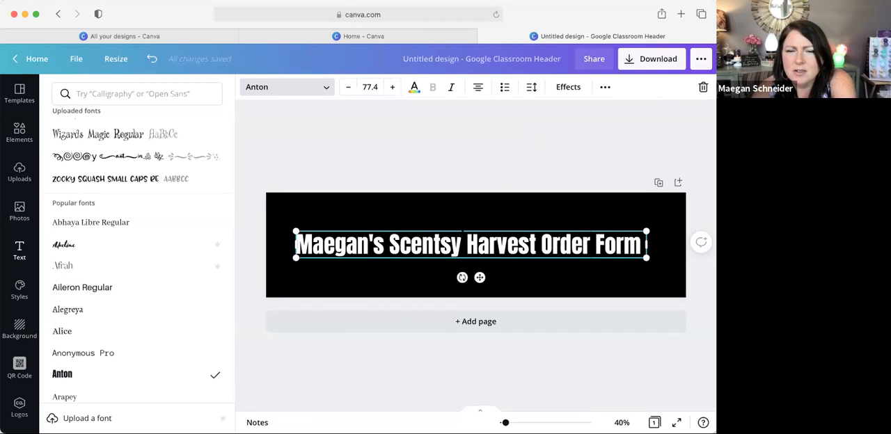
Step: Center the heading horizontally and vertically on the black banner
{"action": "left_click", "coordinate": [474, 228]}
{"action": "left_click", "coordinate": [474, 239]}
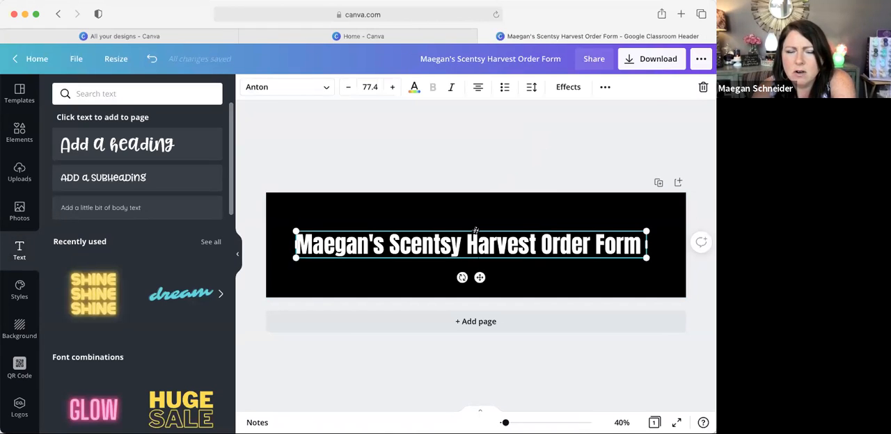
{"action": "left_click_drag", "start_coordinate": [474, 240], "coordinate": [479, 241]}
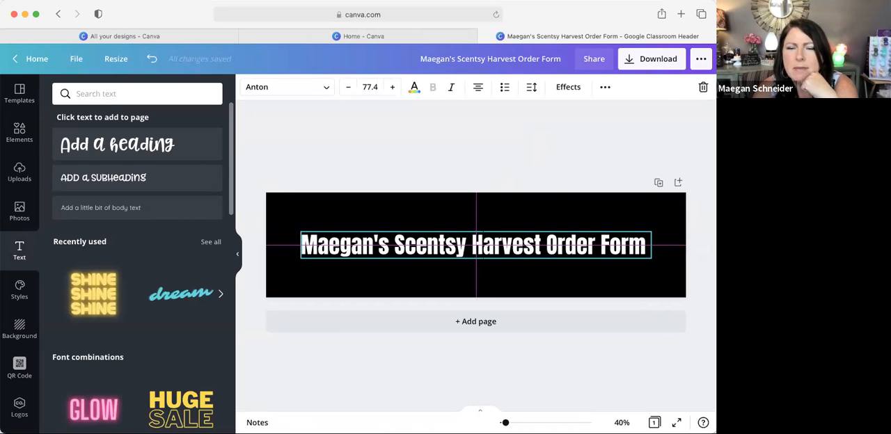
{"action": "left_click_drag", "start_coordinate": [479, 241], "coordinate": [479, 240]}
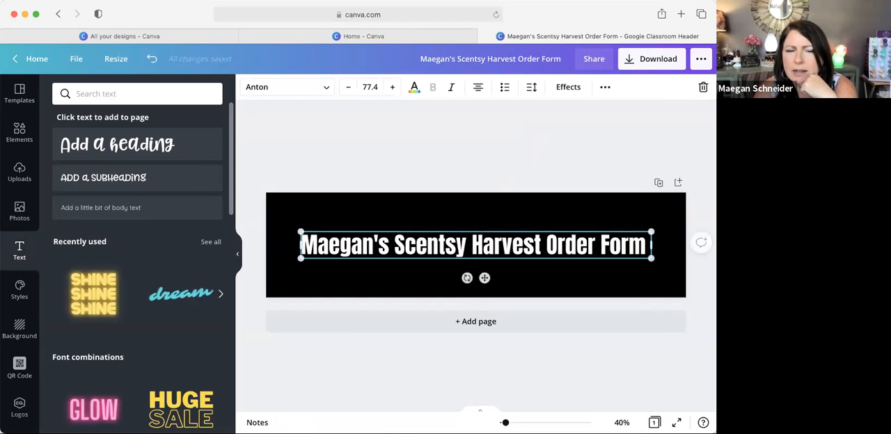
Step: Change the whole heading's text color to orange from the default colors
{"action": "left_click", "coordinate": [440, 228]}
{"action": "double_click", "coordinate": [433, 248]}
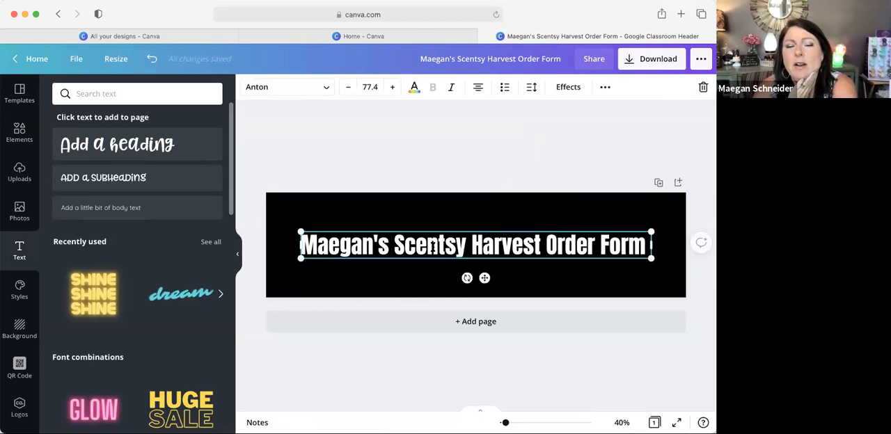
{"action": "left_click", "coordinate": [414, 88]}
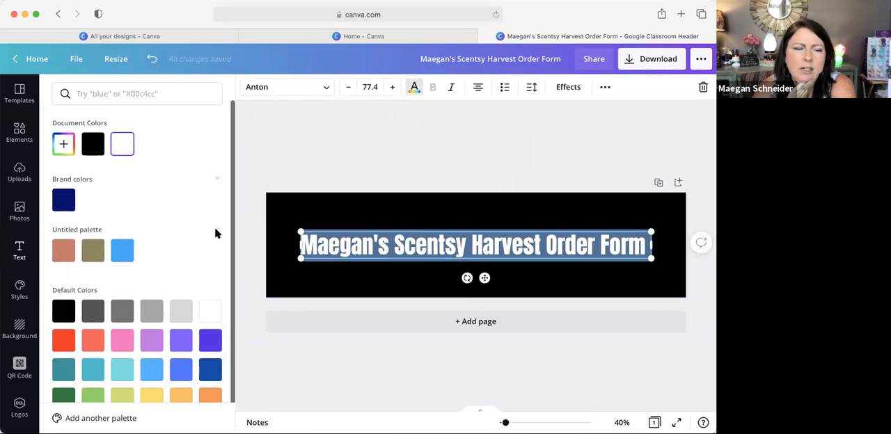
{"action": "scroll", "coordinate": [216, 234], "scroll_direction": "down", "scroll_amount": 1}
{"action": "left_click", "coordinate": [216, 367]}
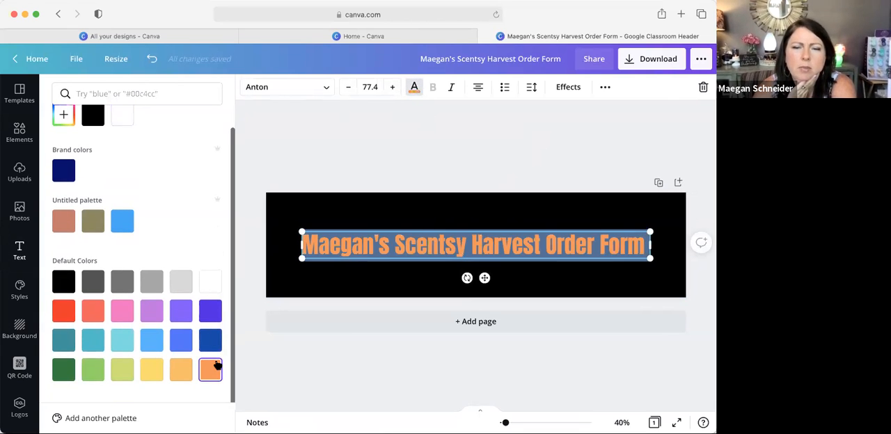
{"action": "left_click", "coordinate": [363, 170]}
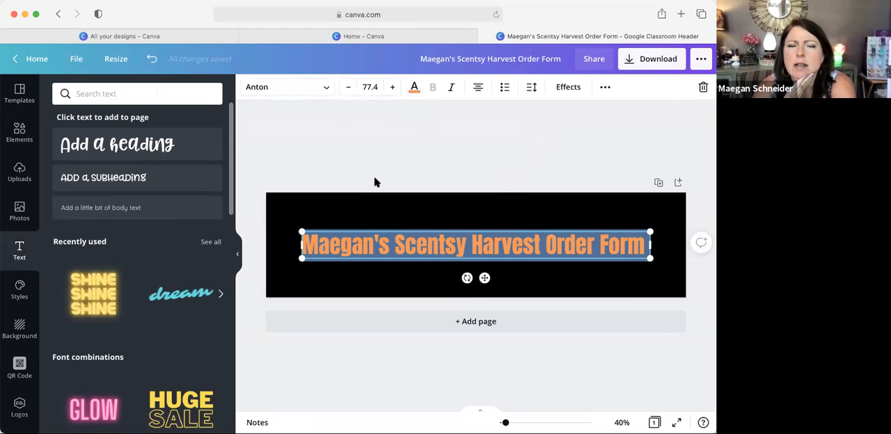
{"action": "left_click", "coordinate": [375, 182]}
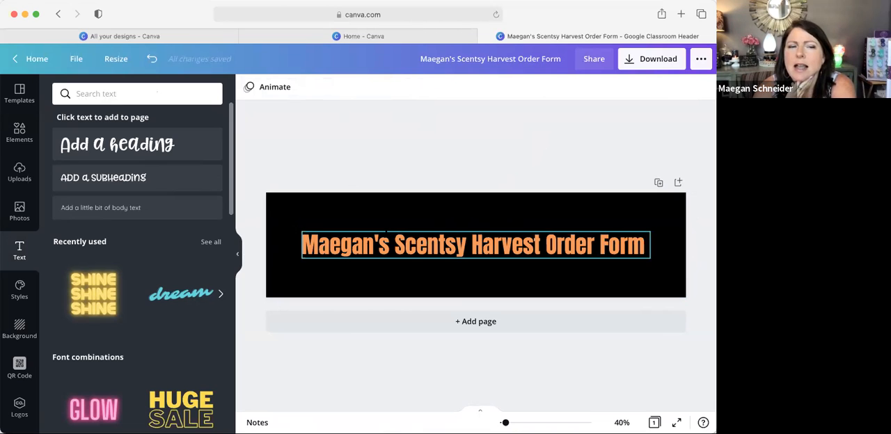
Step: Add a body text line reading "Independent Scentsy Director" to the banner
{"action": "left_click", "coordinate": [120, 208]}
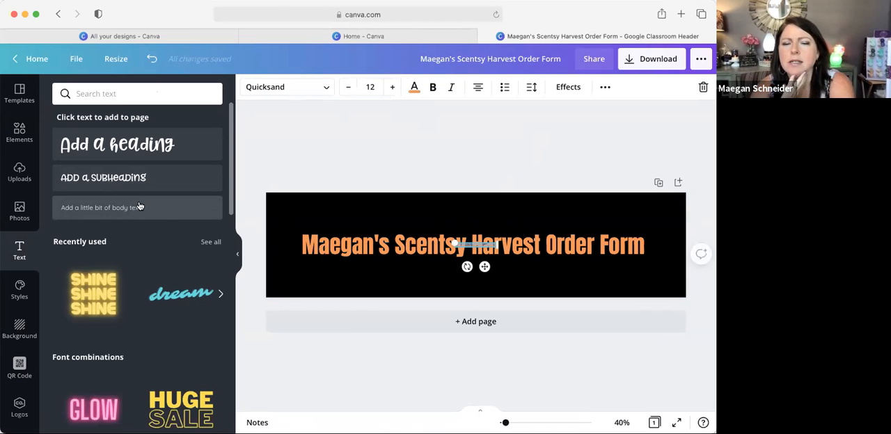
{"action": "key", "text": "BackSpace"}
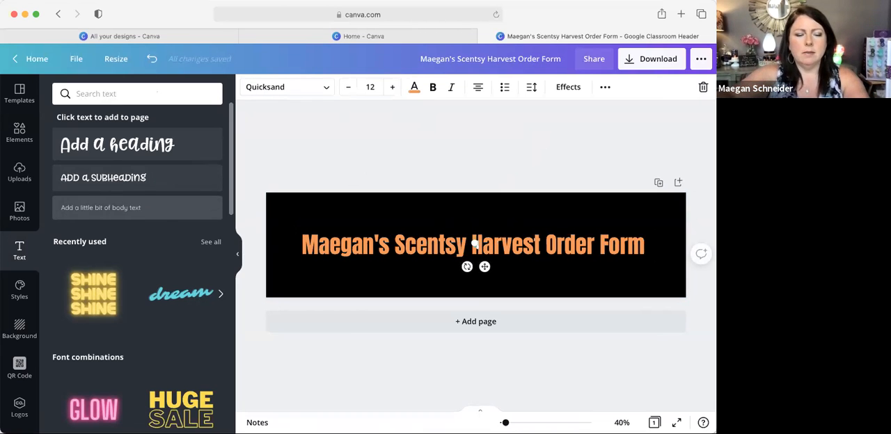
{"action": "type", "text": "Indepe"}
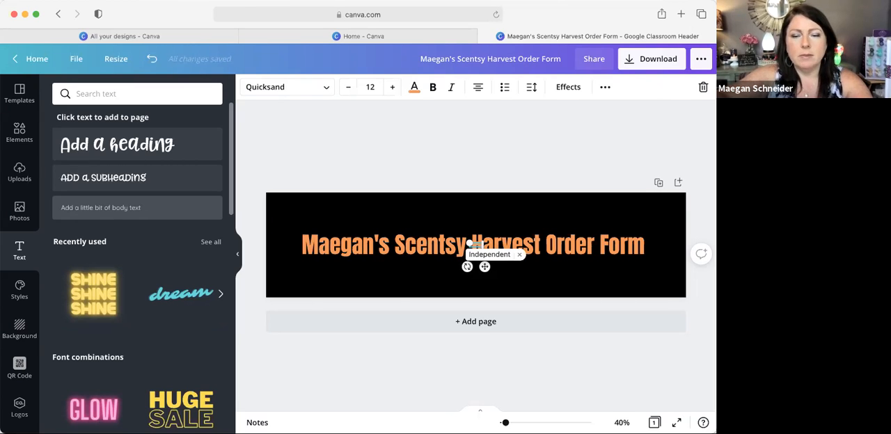
{"action": "left_click", "coordinate": [482, 254]}
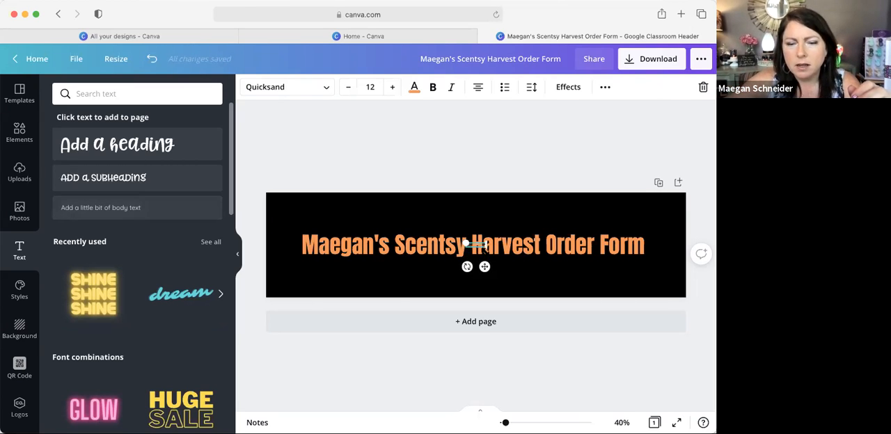
{"action": "type", "text": "Scent"}
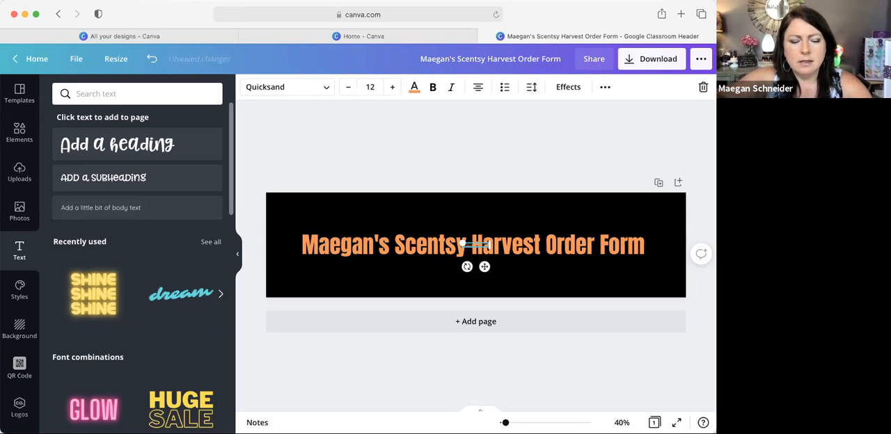
{"action": "type", "text": "sy Co"}
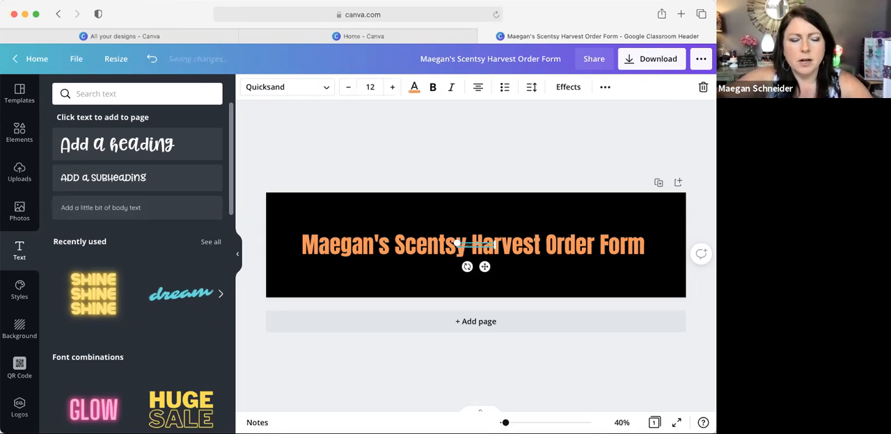
{"action": "type", "text": "nsultant"}
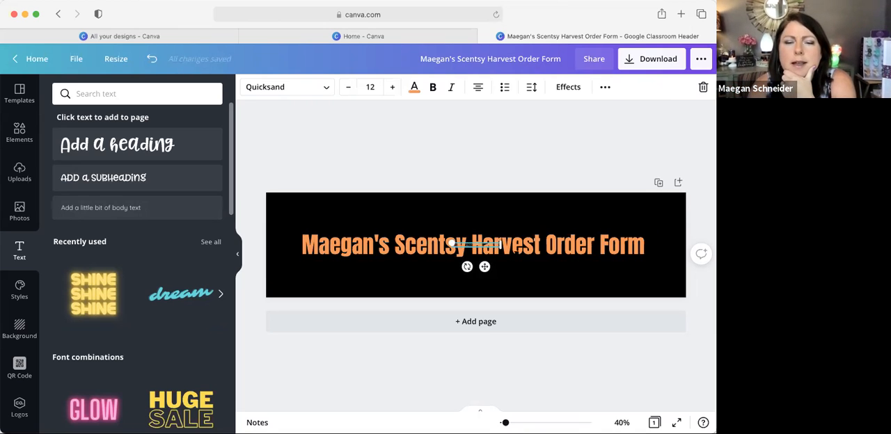
Step: Move the "Independent Scentsy Director" line to the banner's lower edge and set its font size to 28
{"action": "left_click_drag", "start_coordinate": [477, 246], "coordinate": [473, 286]}
{"action": "left_click", "coordinate": [473, 289]}
{"action": "double_click", "coordinate": [473, 285]}
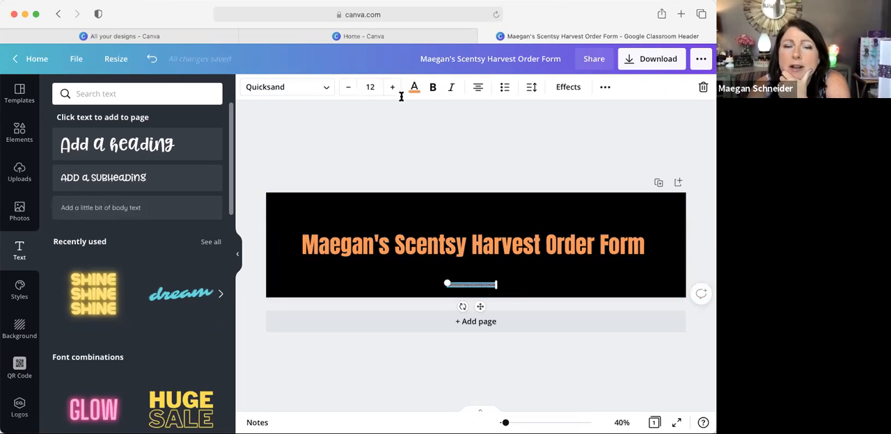
{"action": "left_click", "coordinate": [369, 87]}
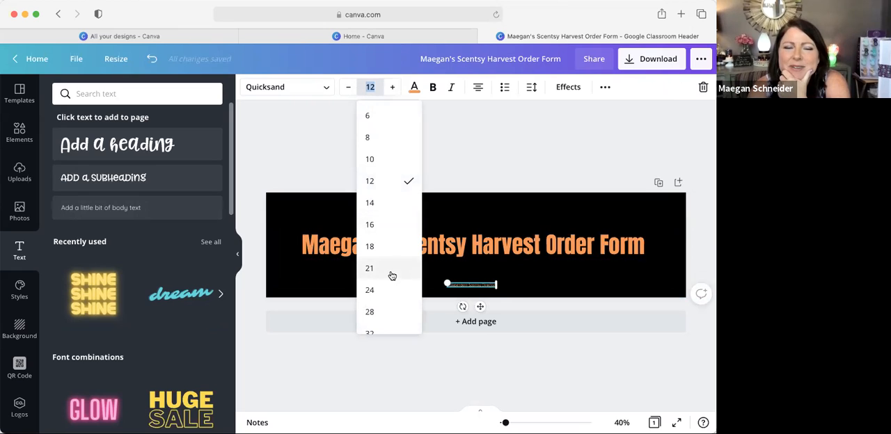
{"action": "left_click", "coordinate": [387, 311]}
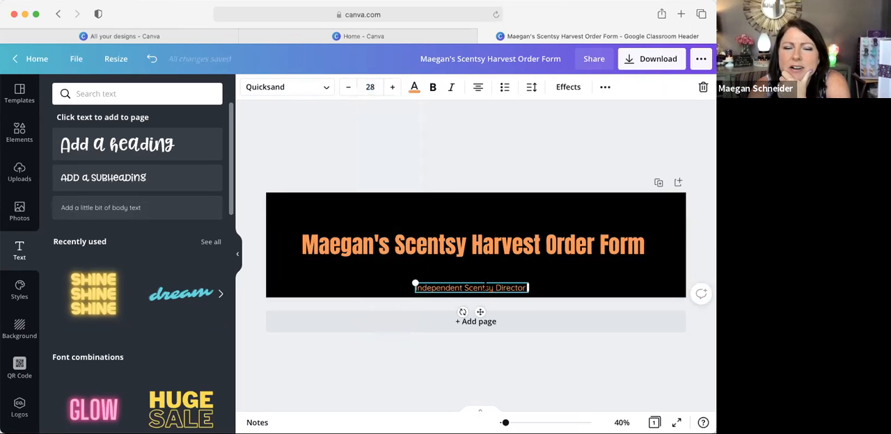
Step: Center the "Independent Scentsy Director" line horizontally and change its text color to white
{"action": "left_click_drag", "start_coordinate": [491, 283], "coordinate": [471, 283]}
{"action": "left_click", "coordinate": [413, 89]}
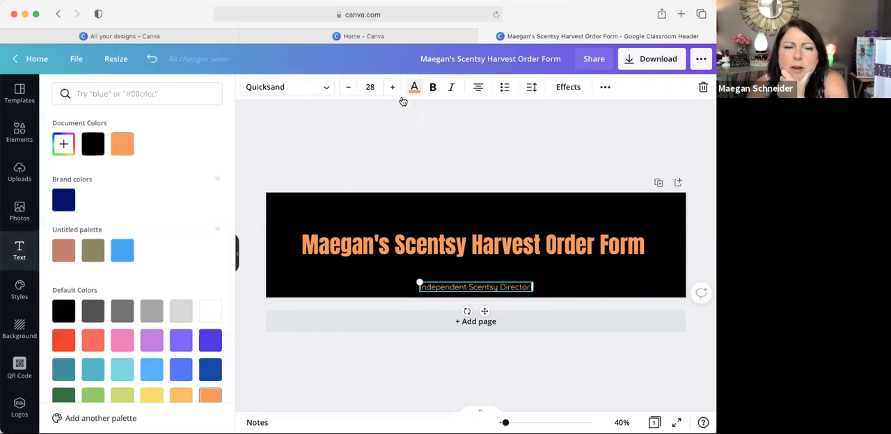
{"action": "left_click", "coordinate": [211, 314]}
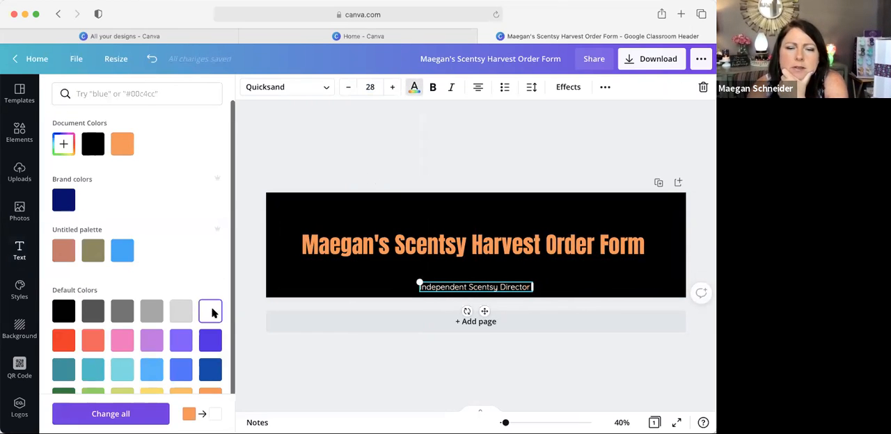
{"action": "left_click", "coordinate": [557, 277]}
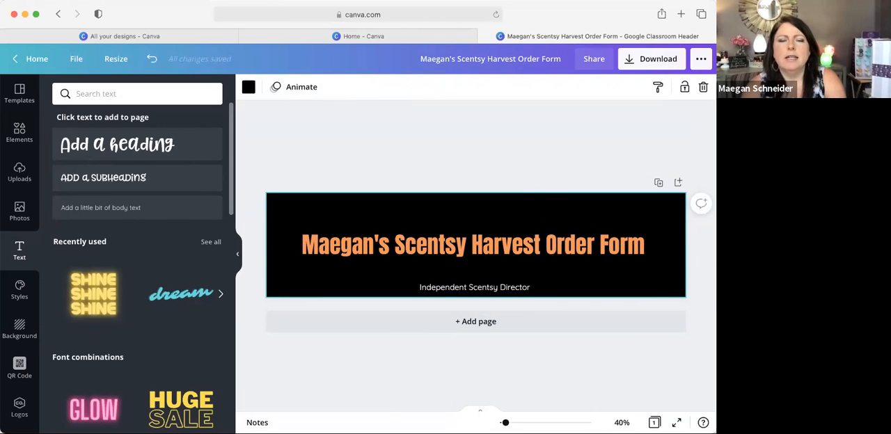
Step: Move the "Independent Scentsy Director" line up to sit centered just beneath the heading
{"action": "left_click", "coordinate": [496, 287]}
{"action": "left_click_drag", "start_coordinate": [496, 287], "coordinate": [495, 267]}
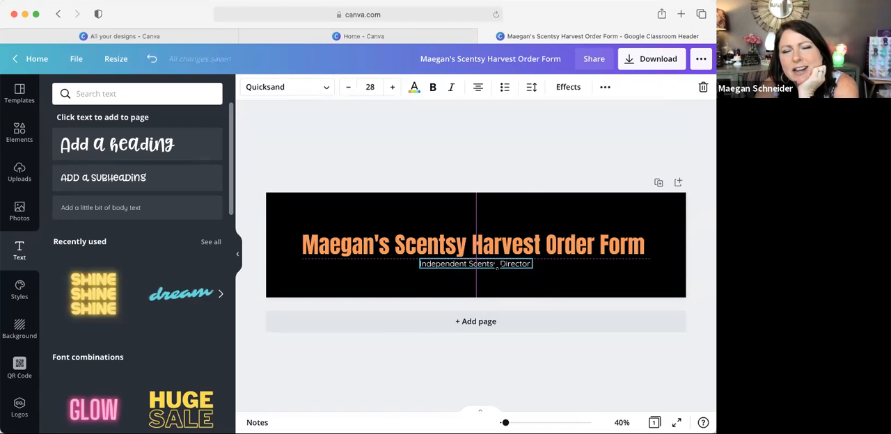
{"action": "left_click", "coordinate": [623, 102]}
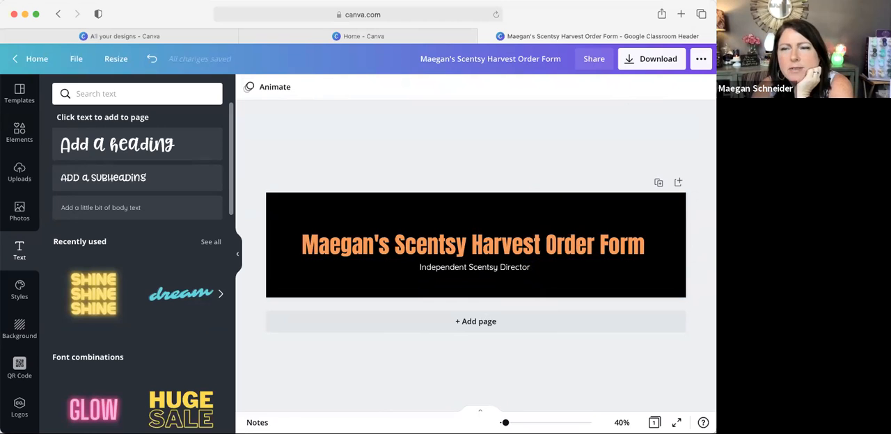
{"action": "left_click", "coordinate": [648, 215]}
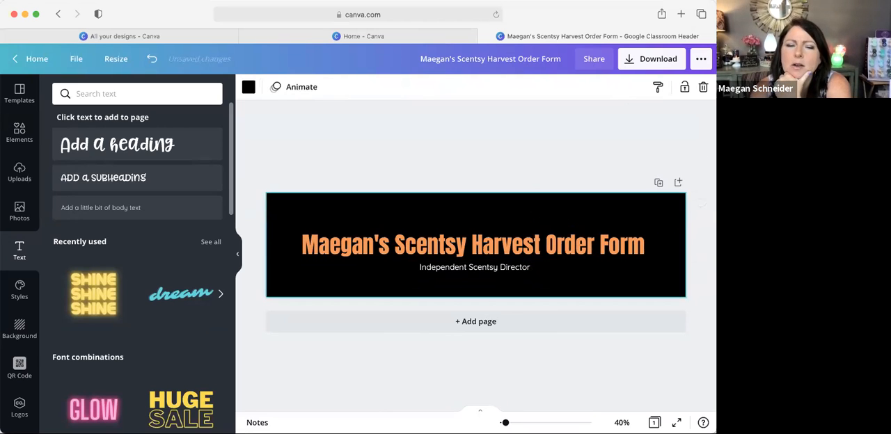
{"action": "left_click", "coordinate": [539, 148]}
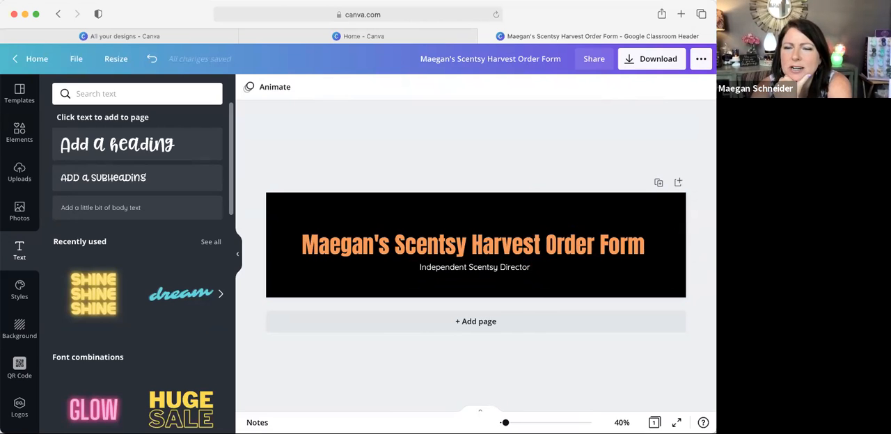
Step: Duplicate the banner page and change the background of page 1 to light yellow-green
{"action": "left_click", "coordinate": [659, 183]}
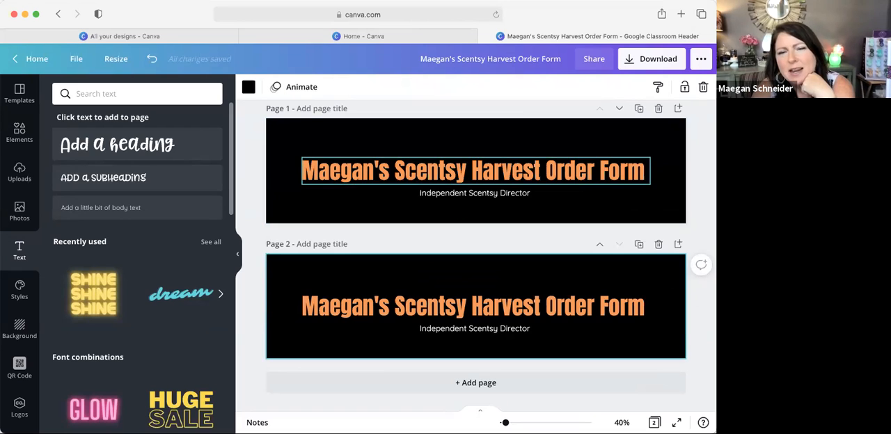
{"action": "left_click", "coordinate": [533, 135]}
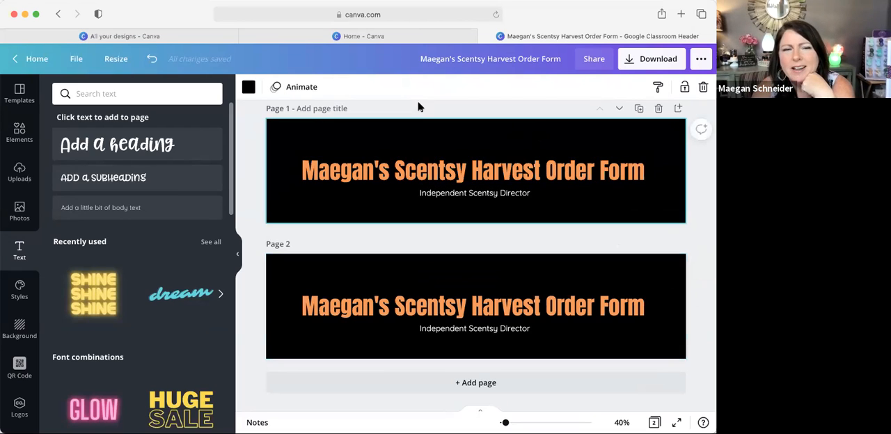
{"action": "left_click", "coordinate": [248, 86]}
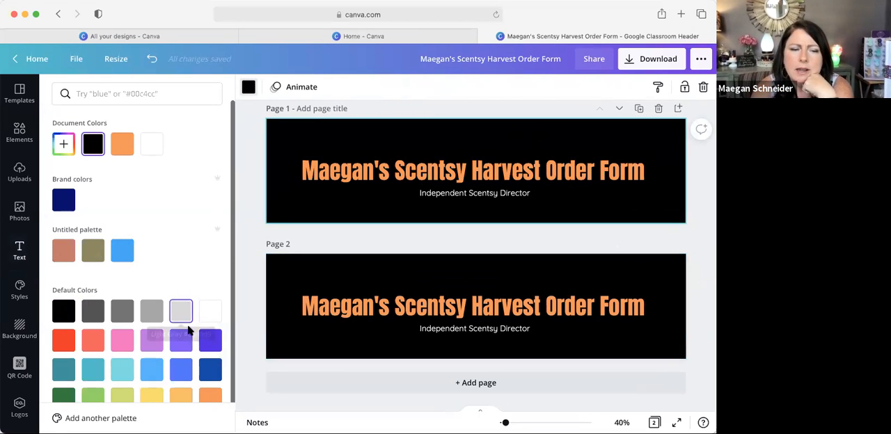
{"action": "scroll", "coordinate": [189, 376], "scroll_direction": "down", "scroll_amount": 1}
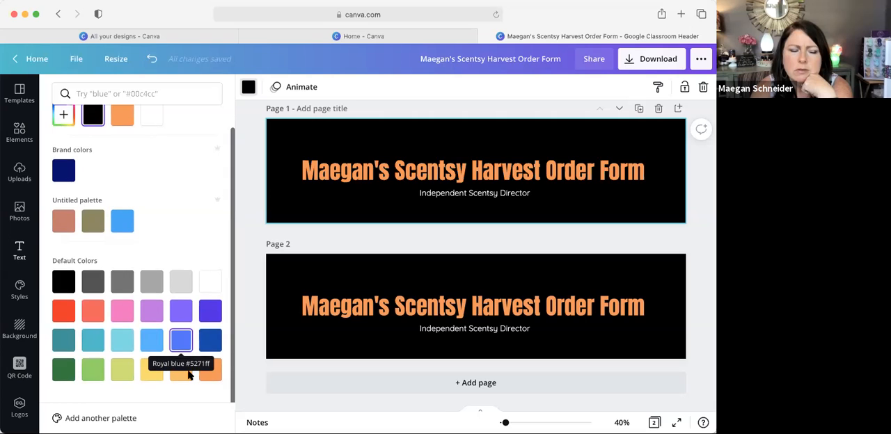
{"action": "left_click", "coordinate": [124, 375]}
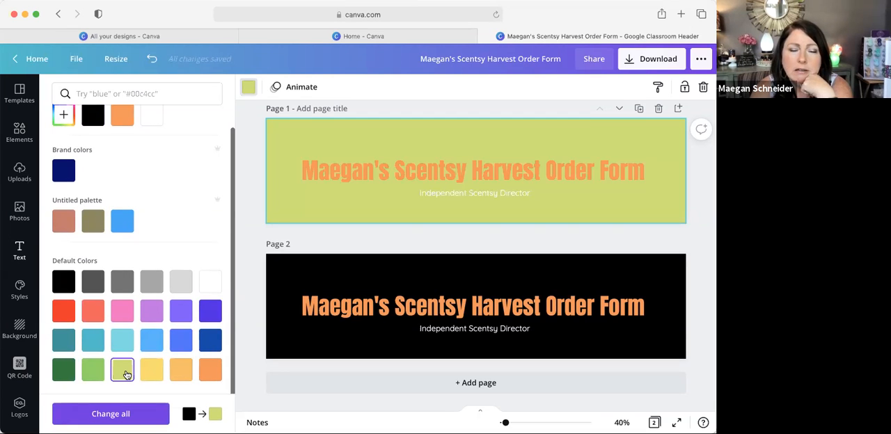
Step: Change the heading's text color on page 1 to black
{"action": "left_click", "coordinate": [380, 165]}
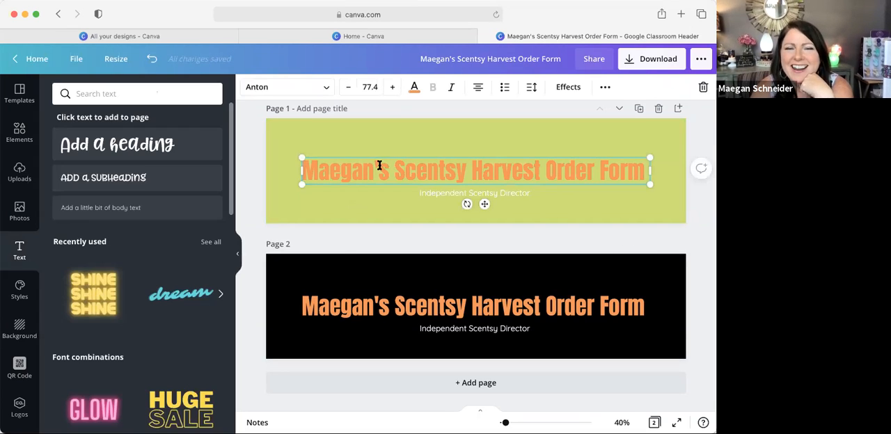
{"action": "left_click", "coordinate": [414, 87]}
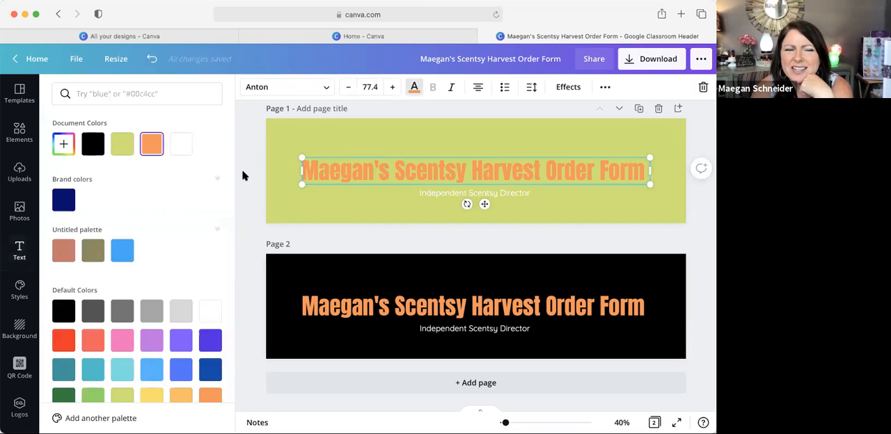
{"action": "scroll", "coordinate": [180, 253], "scroll_direction": "down", "scroll_amount": 2}
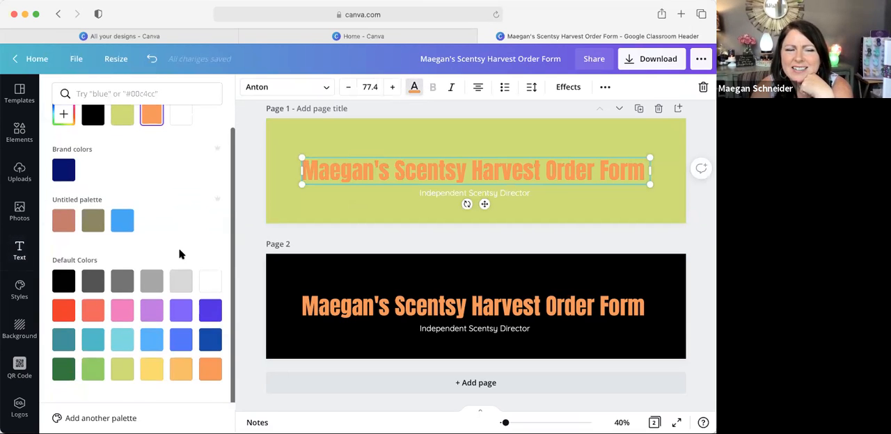
{"action": "left_click", "coordinate": [63, 281]}
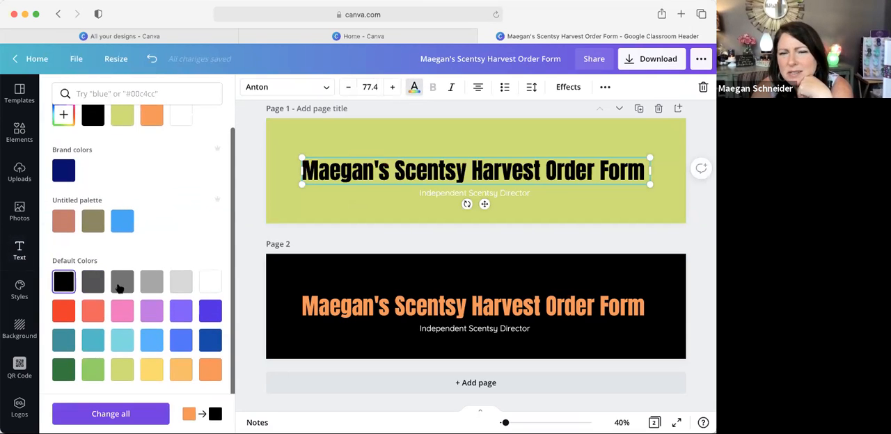
{"action": "left_click", "coordinate": [382, 207]}
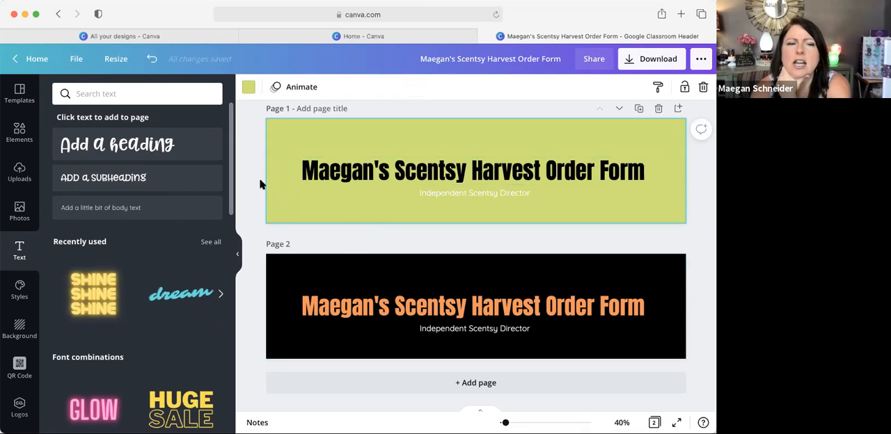
Step: Delete the yellow-green banner page and search the elements for "harvest"
{"action": "left_click", "coordinate": [658, 110]}
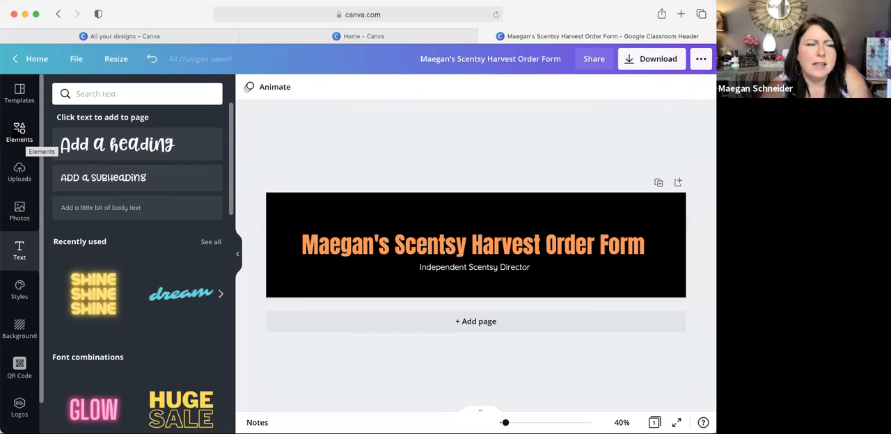
{"action": "left_click", "coordinate": [20, 132]}
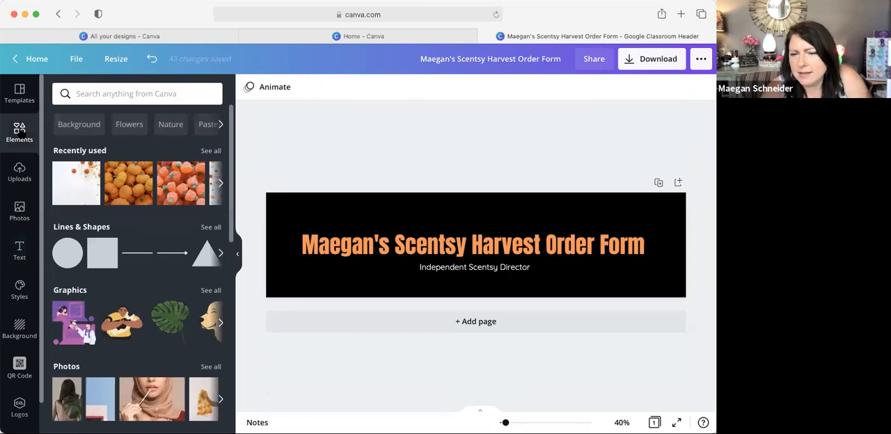
{"action": "left_click", "coordinate": [99, 94]}
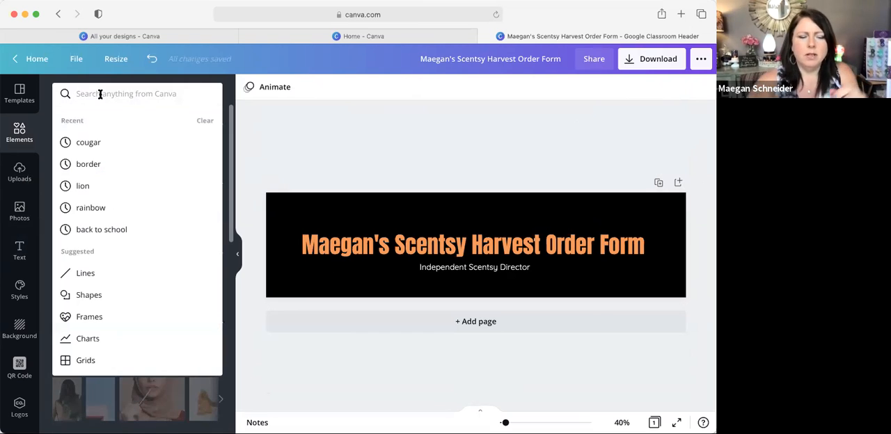
{"action": "type", "text": "hare"}
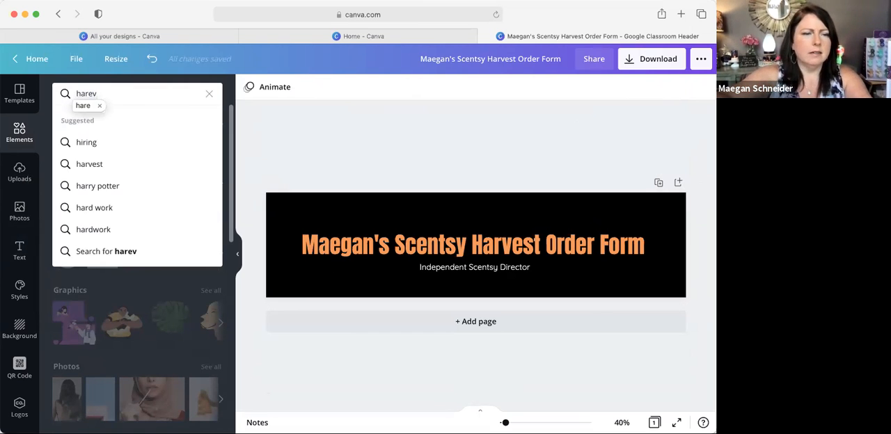
{"action": "key", "text": "BackSpace"}
{"action": "type", "text": "vest"}
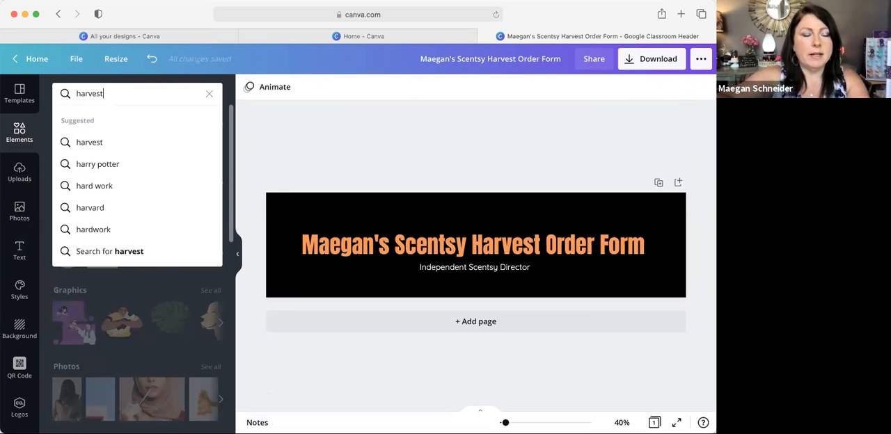
{"action": "key", "text": "Return"}
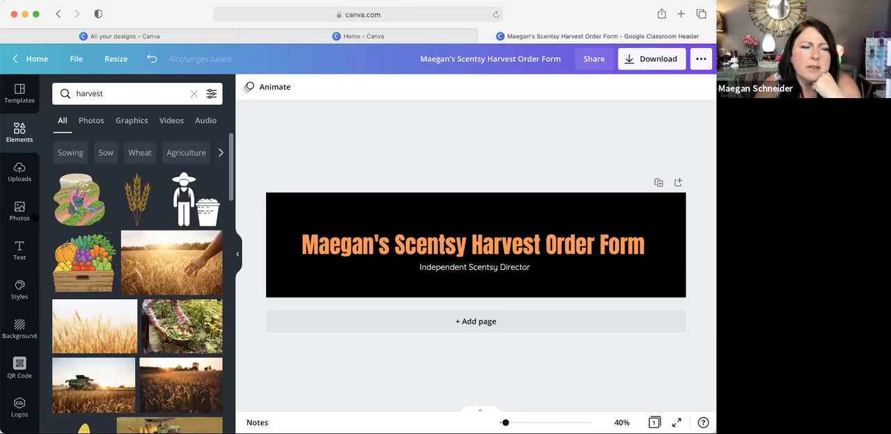
{"action": "scroll", "coordinate": [56, 209], "scroll_direction": "down", "scroll_amount": 5}
{"action": "scroll", "coordinate": [70, 245], "scroll_direction": "up", "scroll_amount": 10}
Step: Search the elements for "fall"
{"action": "double_click", "coordinate": [121, 95]}
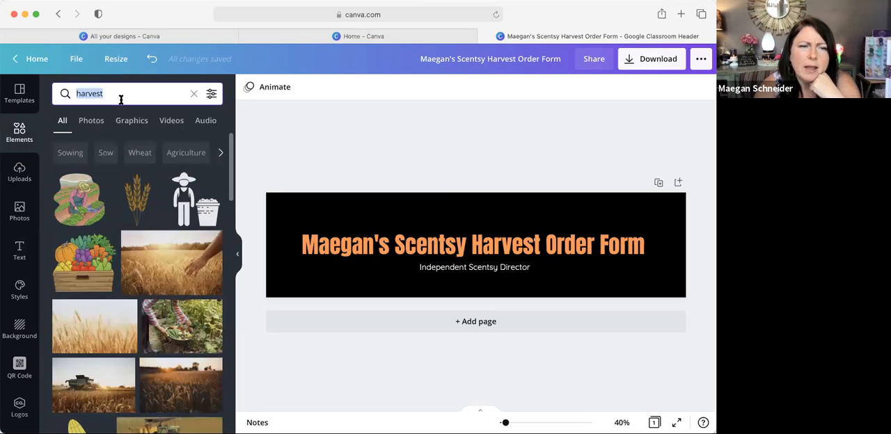
{"action": "type", "text": "fall"}
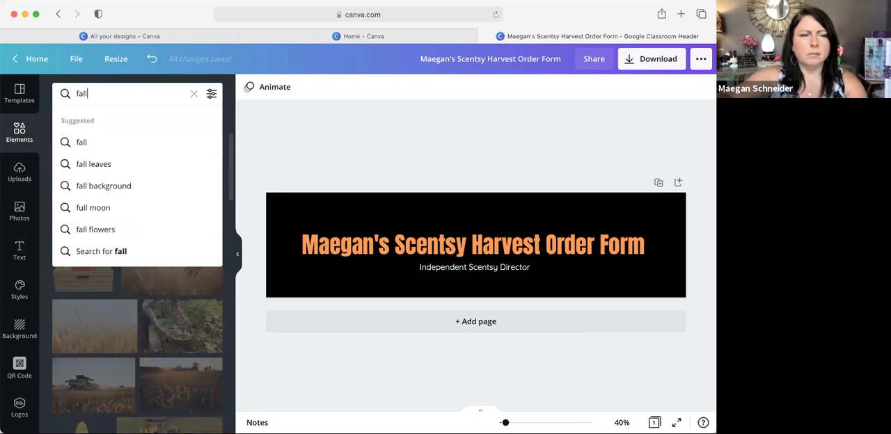
{"action": "key", "text": "Return"}
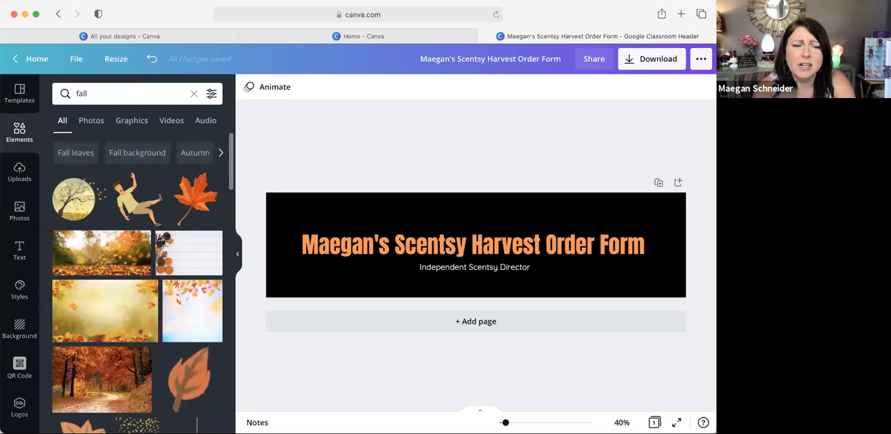
Step: Add the orange-red maple leaf graphic, move it into the banner's upper-left corner and rotate it so its stem points toward the heading
{"action": "left_click", "coordinate": [188, 200]}
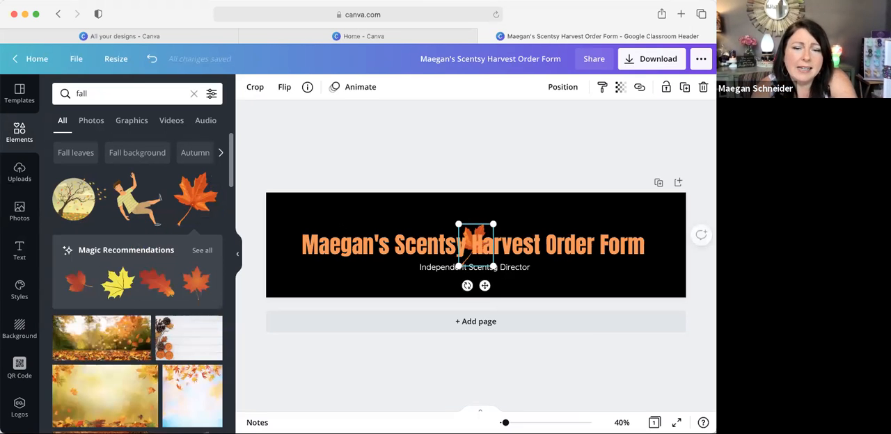
{"action": "left_click", "coordinate": [465, 212]}
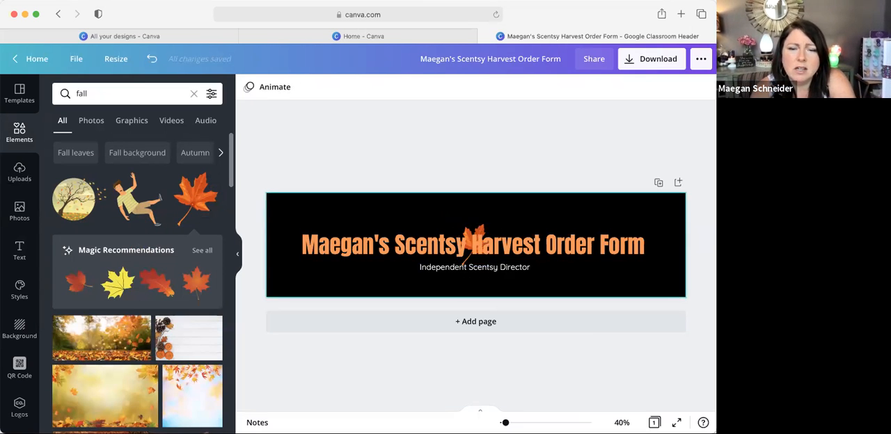
{"action": "left_click", "coordinate": [478, 239]}
{"action": "left_click", "coordinate": [480, 230]}
{"action": "left_click_drag", "start_coordinate": [475, 245], "coordinate": [293, 223]}
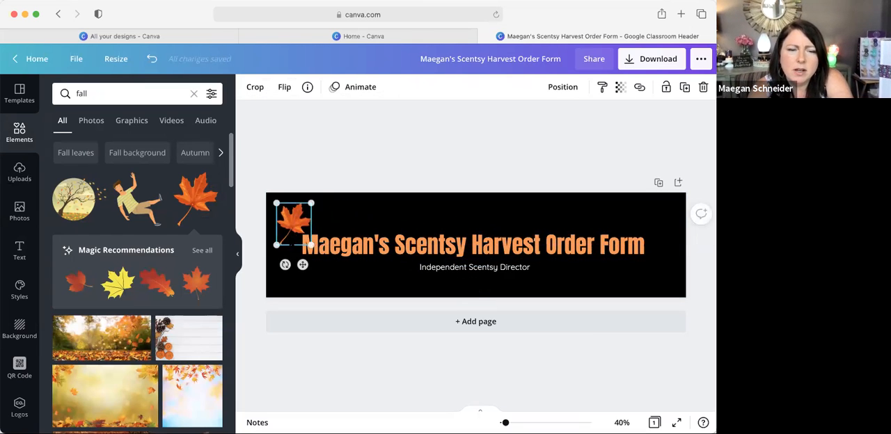
{"action": "left_click_drag", "start_coordinate": [285, 264], "coordinate": [322, 254]}
{"action": "left_click_drag", "start_coordinate": [293, 220], "coordinate": [292, 214]}
Step: Try out the photo with a white center framed by autumn leaves on the banner and remove it
{"action": "left_click", "coordinate": [127, 272]}
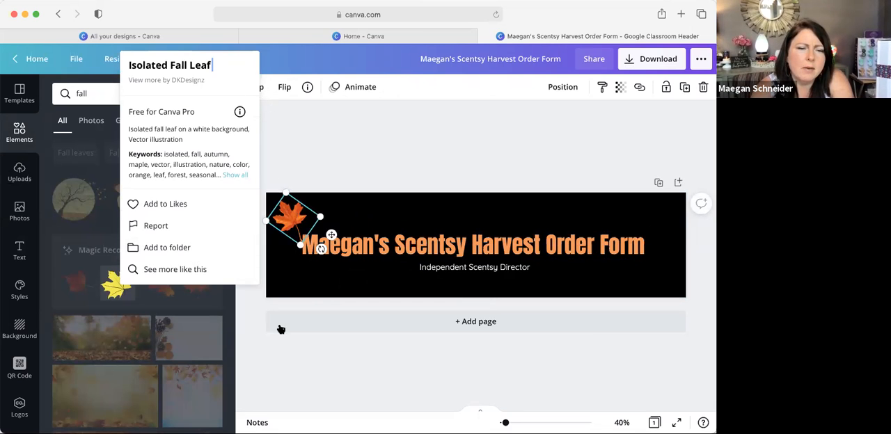
{"action": "left_click", "coordinate": [257, 313]}
{"action": "scroll", "coordinate": [198, 218], "scroll_direction": "down", "scroll_amount": 5}
{"action": "scroll", "coordinate": [197, 218], "scroll_direction": "down", "scroll_amount": 10}
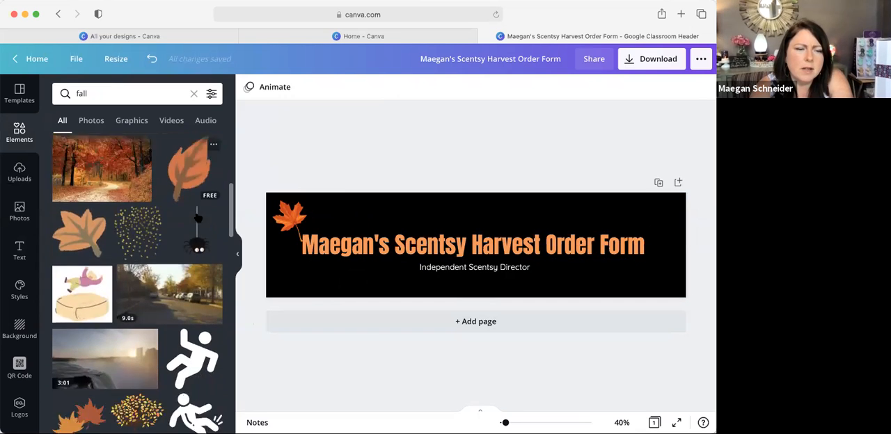
{"action": "scroll", "coordinate": [198, 220], "scroll_direction": "down", "scroll_amount": 6}
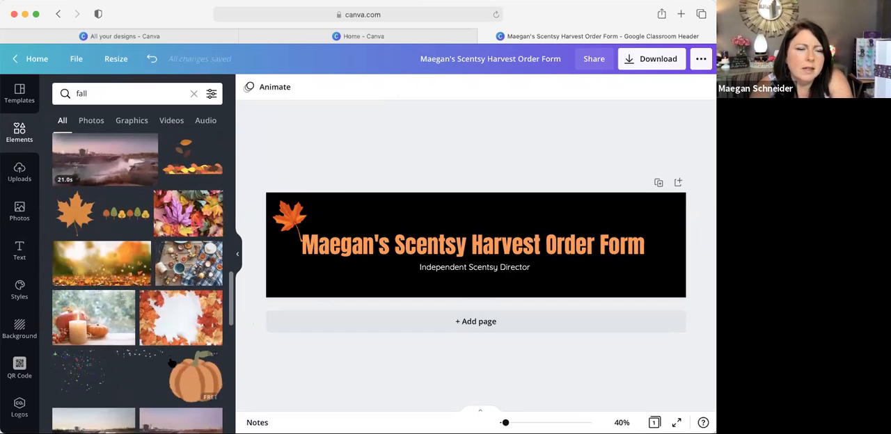
{"action": "left_click", "coordinate": [181, 318]}
{"action": "scroll", "coordinate": [181, 292], "scroll_direction": "down", "scroll_amount": 2}
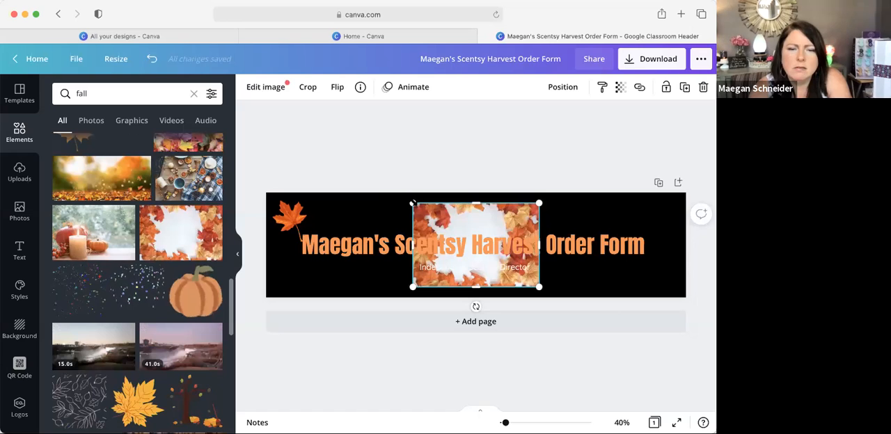
{"action": "left_click_drag", "start_coordinate": [372, 194], "coordinate": [263, 165]}
{"action": "key", "text": "Delete"}
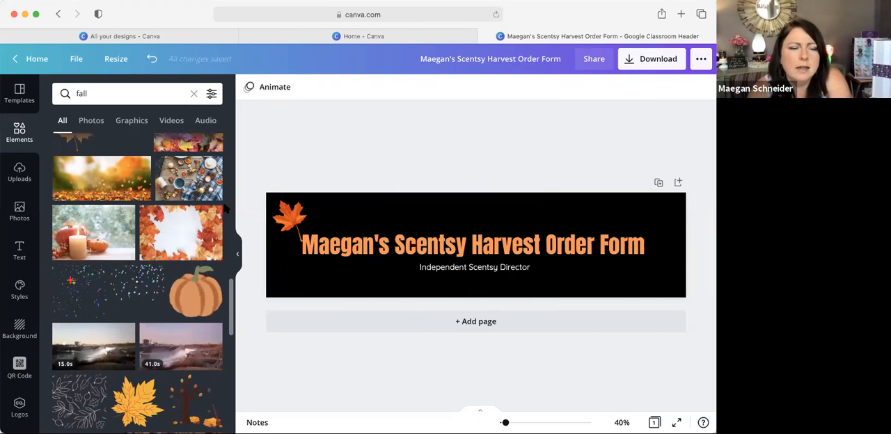
Step: Add the golden-yellow maple leaf graphic and place it beside the orange-red leaf in the banner's upper-left corner
{"action": "scroll", "coordinate": [139, 314], "scroll_direction": "down", "scroll_amount": 1}
{"action": "left_click", "coordinate": [142, 406]}
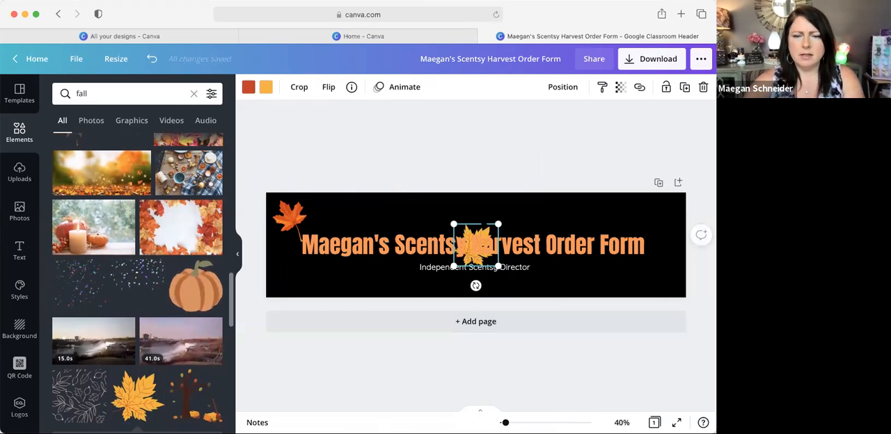
{"action": "left_click", "coordinate": [453, 245]}
{"action": "left_click", "coordinate": [476, 246]}
{"action": "left_click_drag", "start_coordinate": [476, 246], "coordinate": [313, 214]}
{"action": "left_click", "coordinate": [480, 244]}
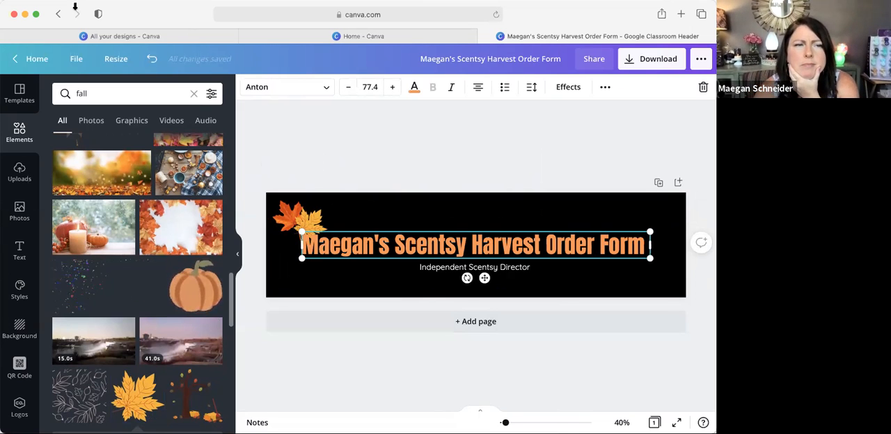
Step: Switch to the Scentsy shop website and open the Scentsy Wax Bars product page
{"action": "left_click", "coordinate": [61, 3]}
{"action": "left_click", "coordinate": [68, 9]}
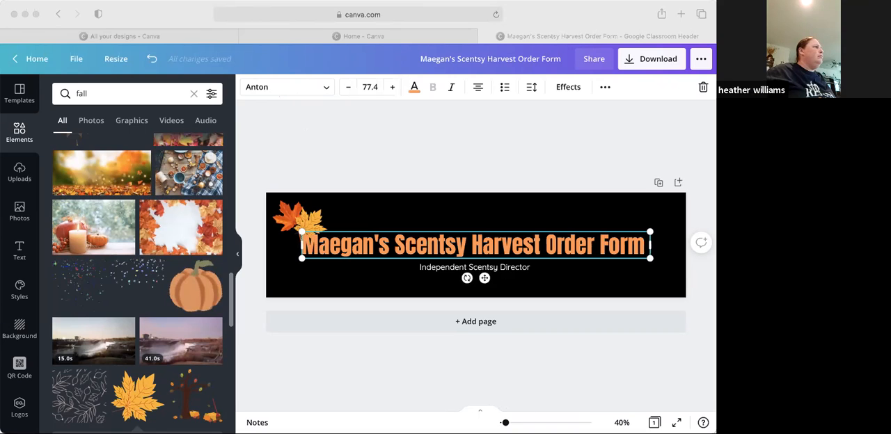
{"action": "left_click", "coordinate": [621, 398]}
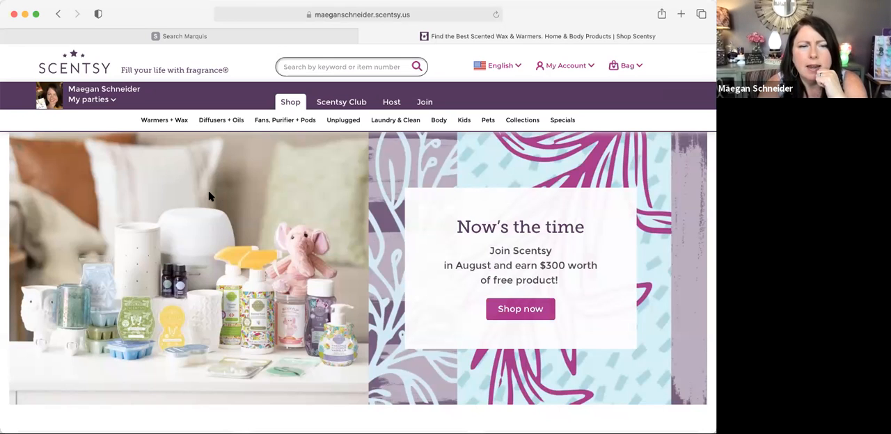
{"action": "mouse_move", "coordinate": [262, 126]}
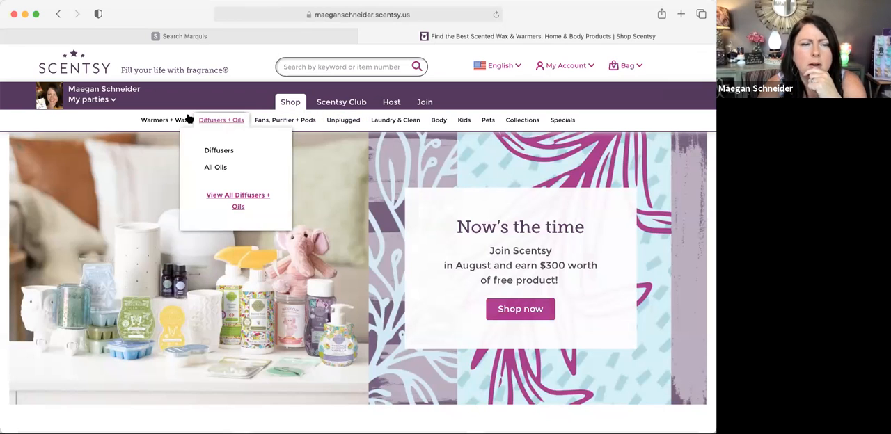
{"action": "mouse_move", "coordinate": [175, 121]}
{"action": "left_click", "coordinate": [167, 152]}
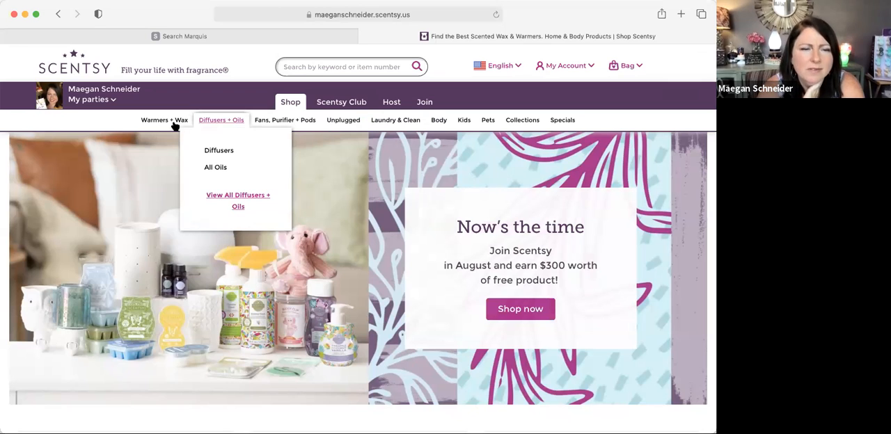
{"action": "mouse_move", "coordinate": [172, 125]}
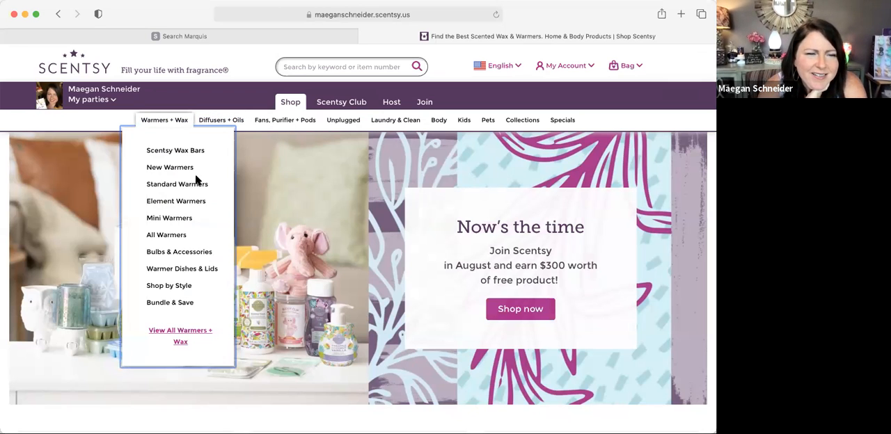
{"action": "left_click", "coordinate": [195, 152]}
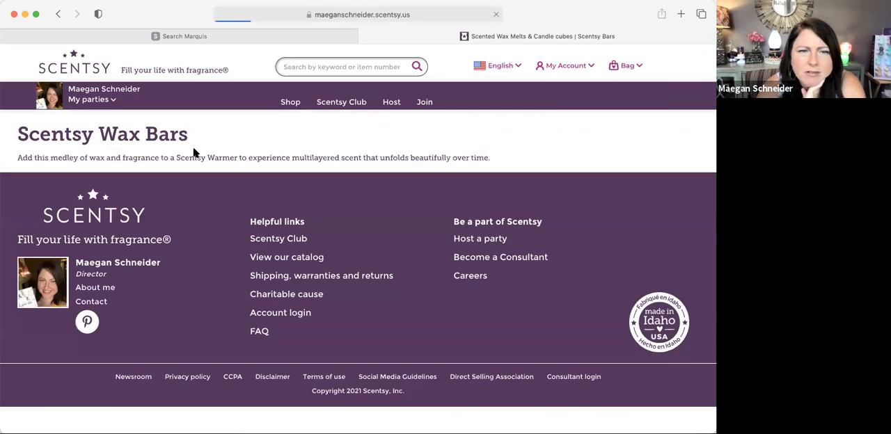
Step: Save the Autumn Hearth Scentsy Bar product image to the Downloads folder
{"action": "scroll", "coordinate": [363, 281], "scroll_direction": "down", "scroll_amount": 10}
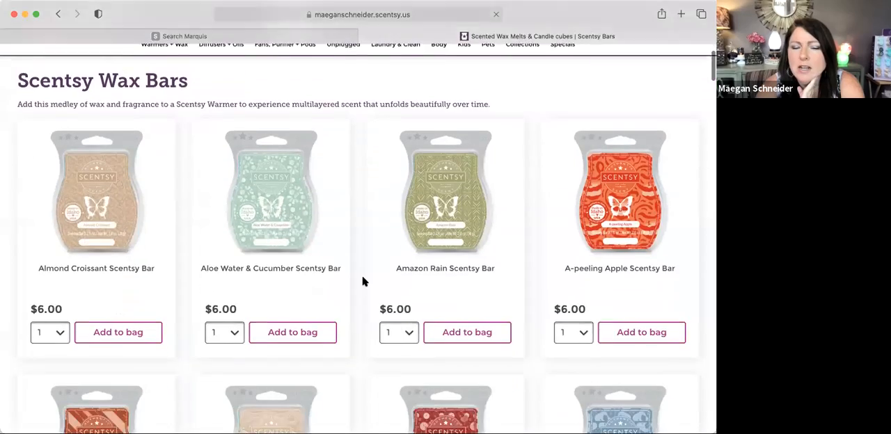
{"action": "scroll", "coordinate": [362, 282], "scroll_direction": "down", "scroll_amount": 2}
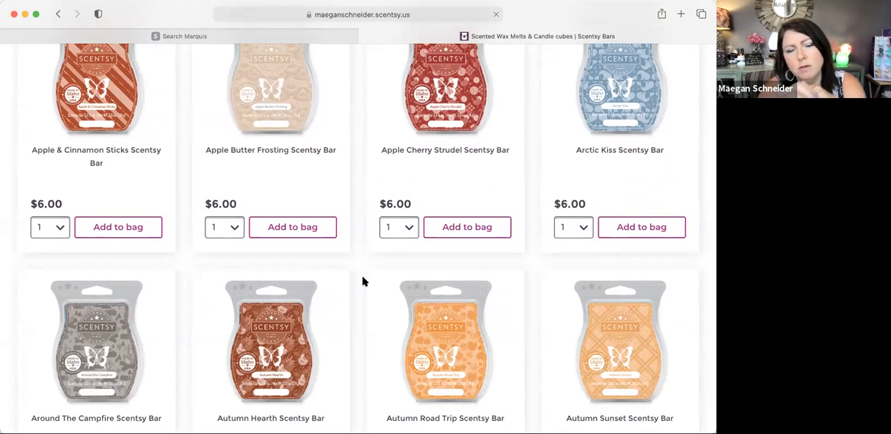
{"action": "scroll", "coordinate": [363, 281], "scroll_direction": "down", "scroll_amount": 6}
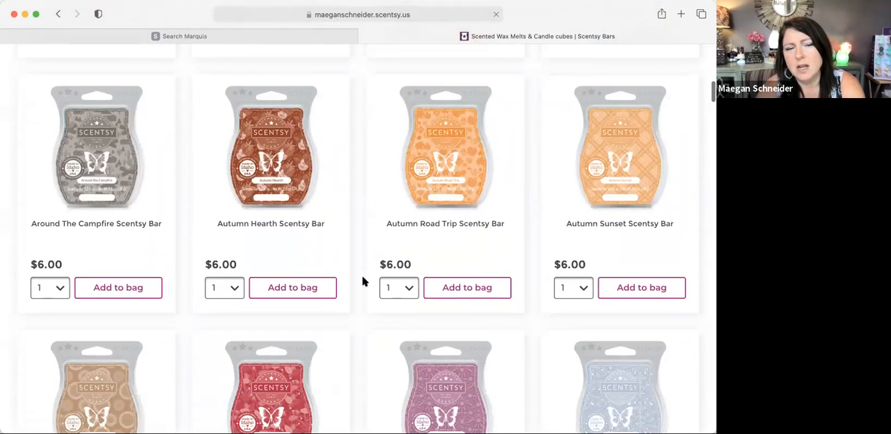
{"action": "scroll", "coordinate": [363, 281], "scroll_direction": "down", "scroll_amount": 1}
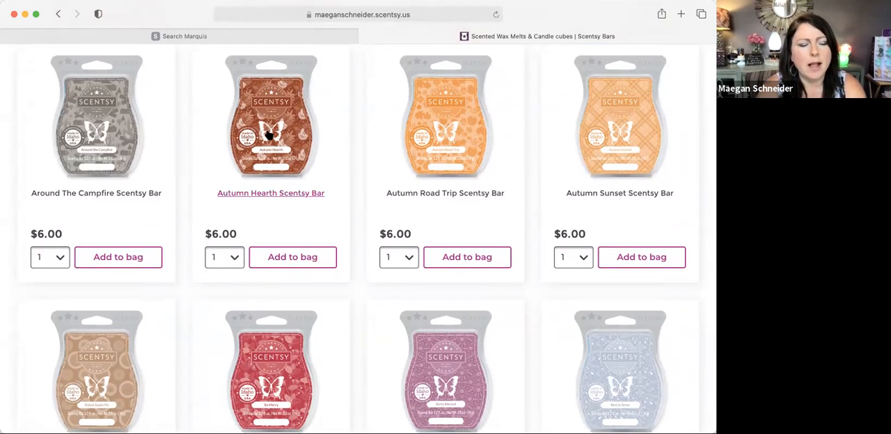
{"action": "right_click", "coordinate": [269, 134]}
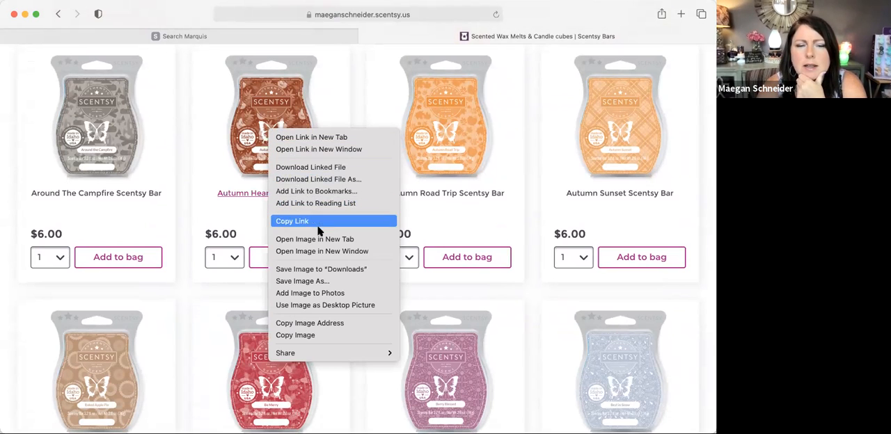
{"action": "left_click", "coordinate": [332, 271]}
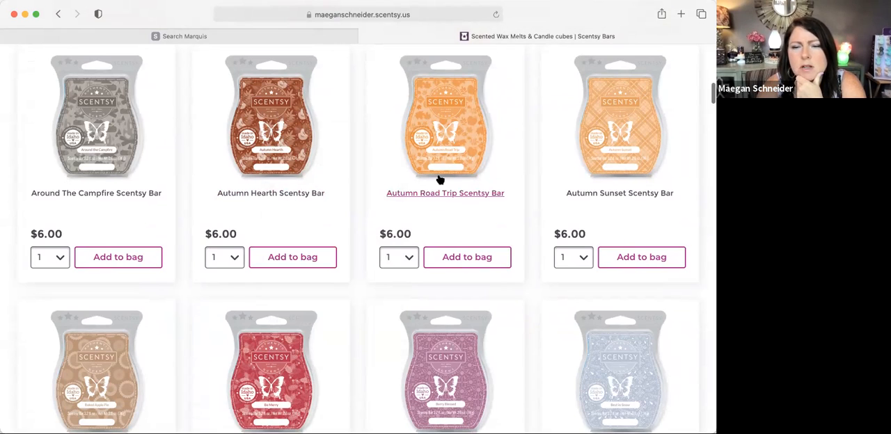
Step: Save the Breakfast In Bed Scentsy Bar product image to the Downloads folder
{"action": "scroll", "coordinate": [439, 179], "scroll_direction": "down", "scroll_amount": 3}
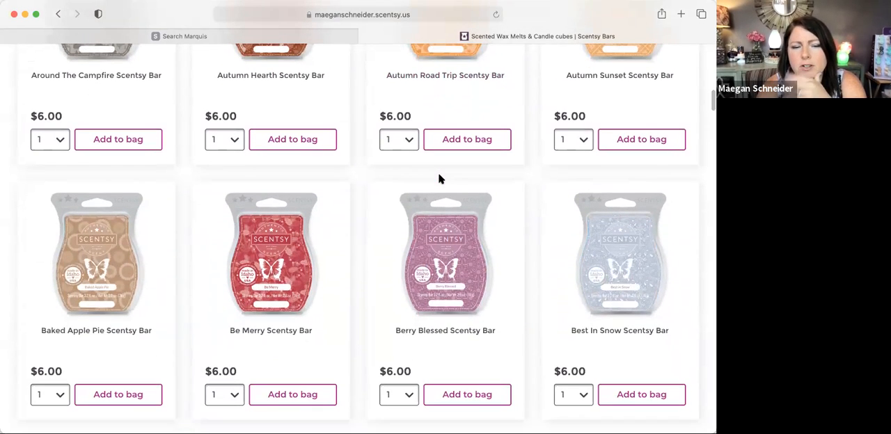
{"action": "scroll", "coordinate": [439, 179], "scroll_direction": "down", "scroll_amount": 8}
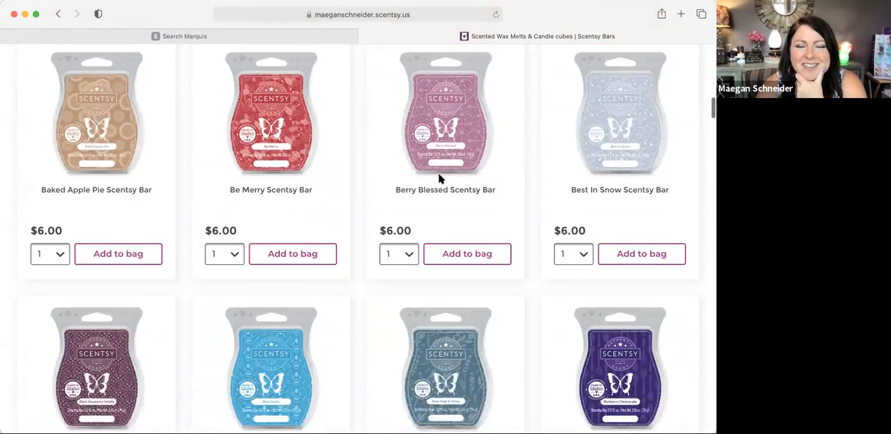
{"action": "scroll", "coordinate": [439, 180], "scroll_direction": "down", "scroll_amount": 2}
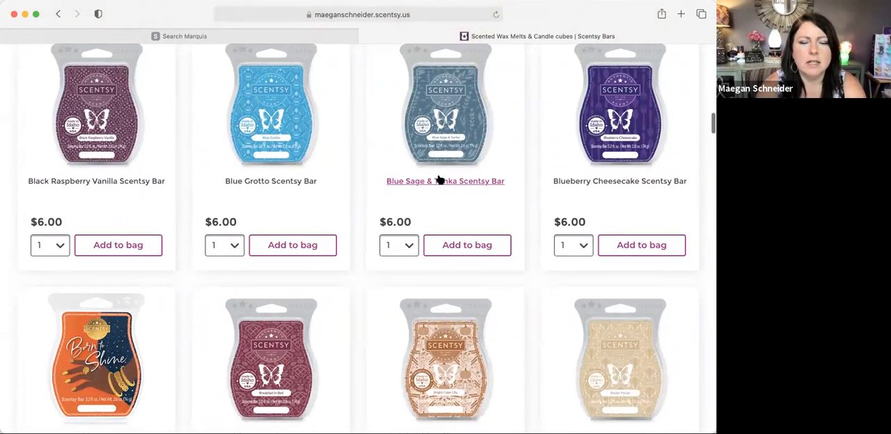
{"action": "scroll", "coordinate": [439, 179], "scroll_direction": "down", "scroll_amount": 3}
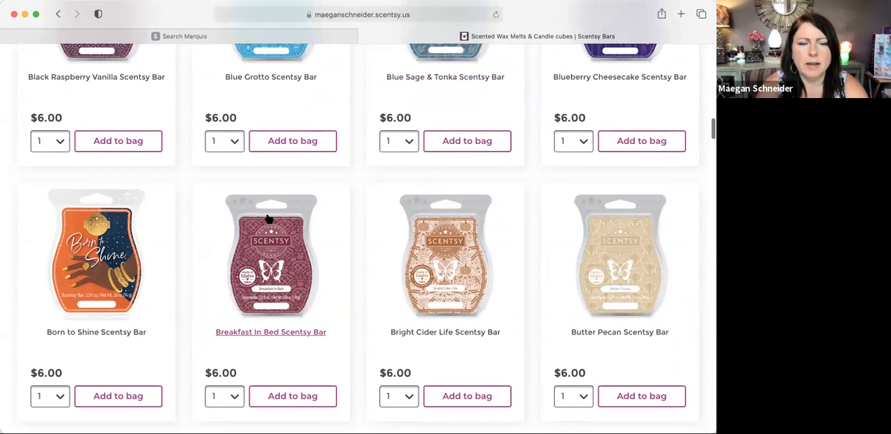
{"action": "right_click", "coordinate": [285, 239]}
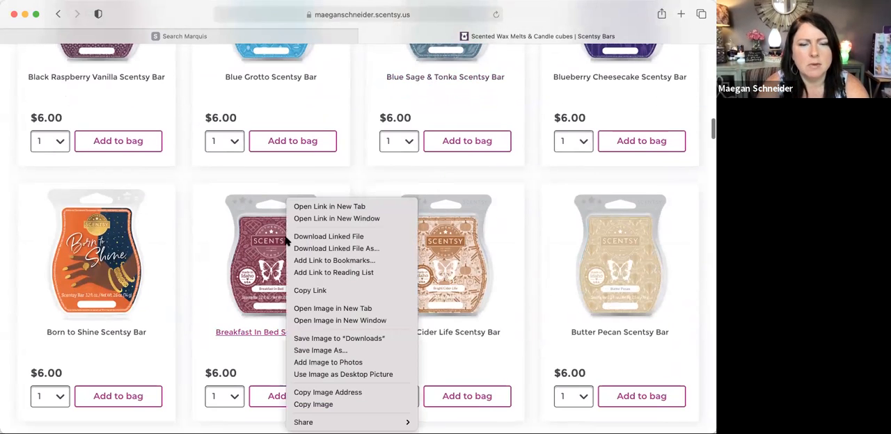
{"action": "left_click", "coordinate": [341, 339]}
Step: Save the Cinnamon Buttercream Scentsy Bar product image to the Downloads folder
{"action": "scroll", "coordinate": [341, 340], "scroll_direction": "down", "scroll_amount": 5}
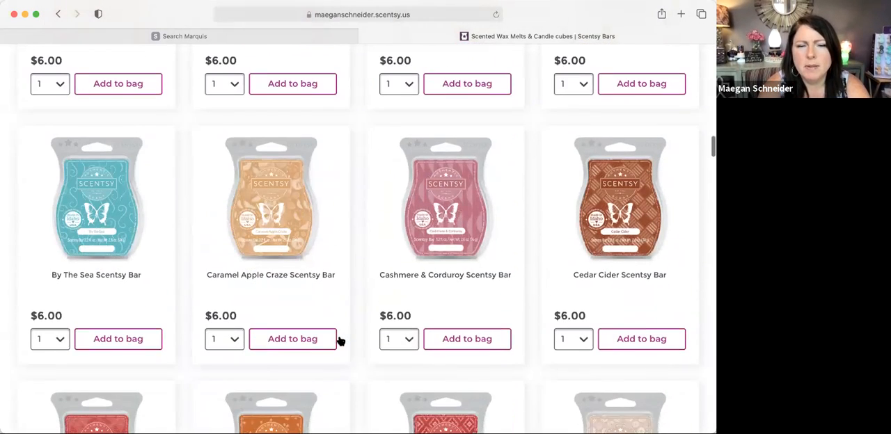
{"action": "scroll", "coordinate": [341, 340], "scroll_direction": "down", "scroll_amount": 5}
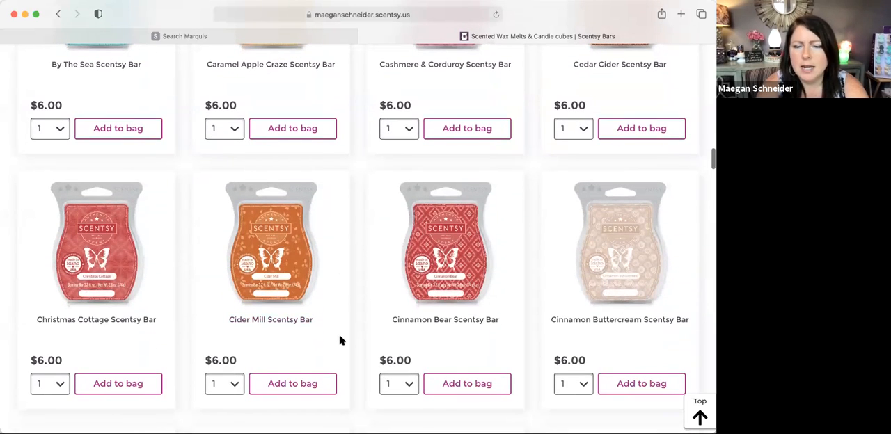
{"action": "right_click", "coordinate": [605, 227]}
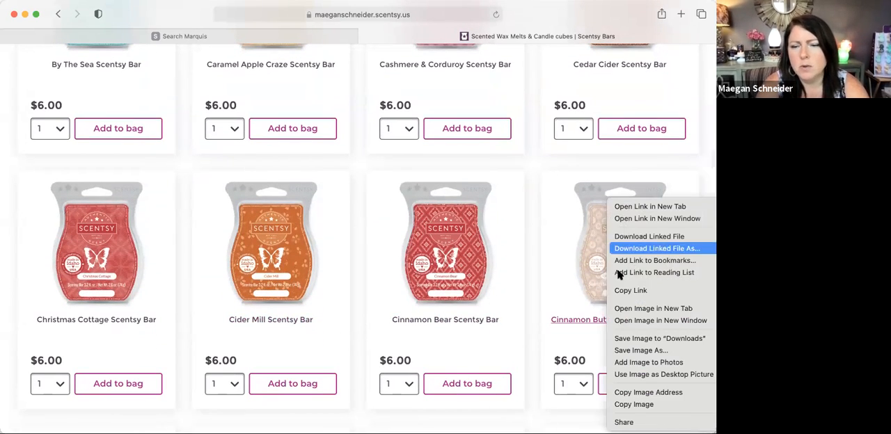
{"action": "left_click", "coordinate": [627, 339]}
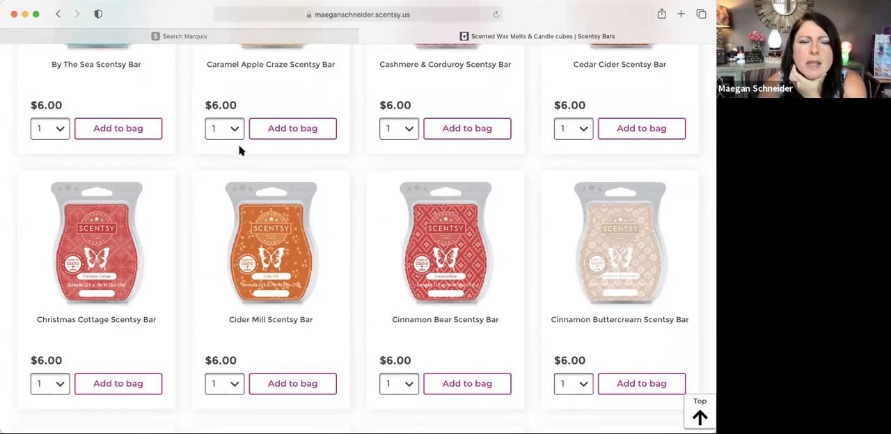
Step: Switch back to the Canva banner design and upload the three saved Scentsy Bar images from the device
{"action": "key", "text": "super+grave"}
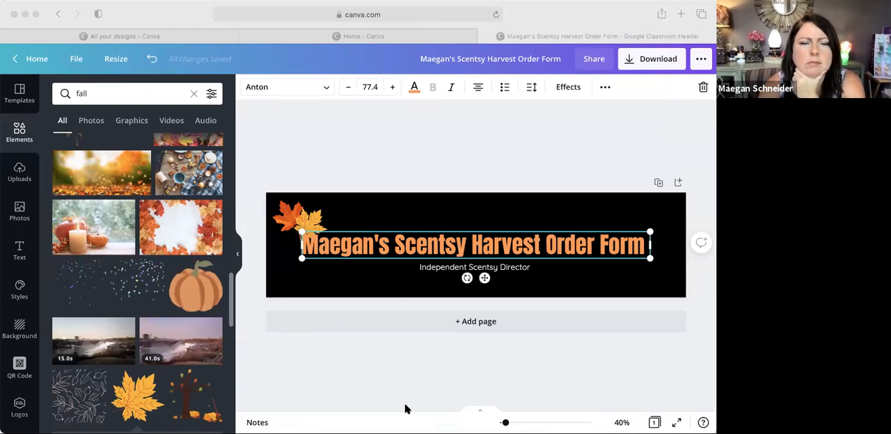
{"action": "left_click", "coordinate": [388, 151]}
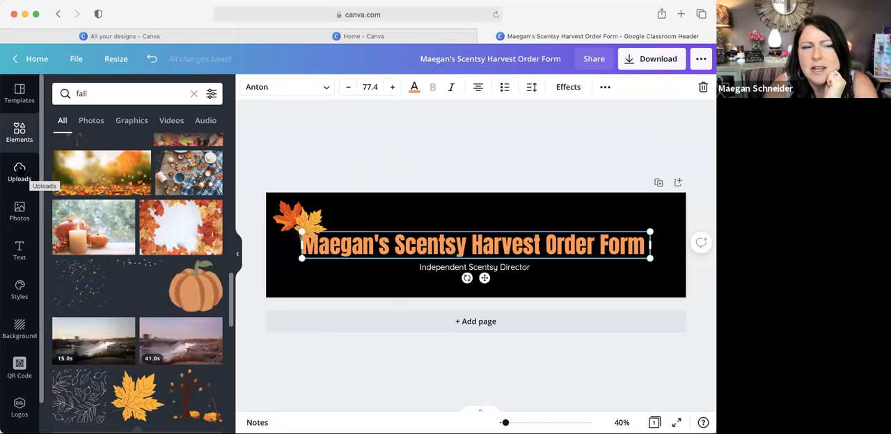
{"action": "left_click", "coordinate": [19, 171]}
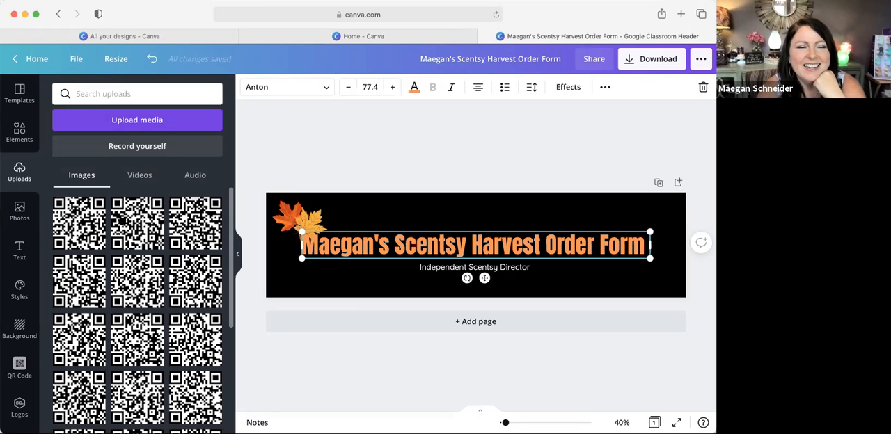
{"action": "left_click", "coordinate": [133, 120]}
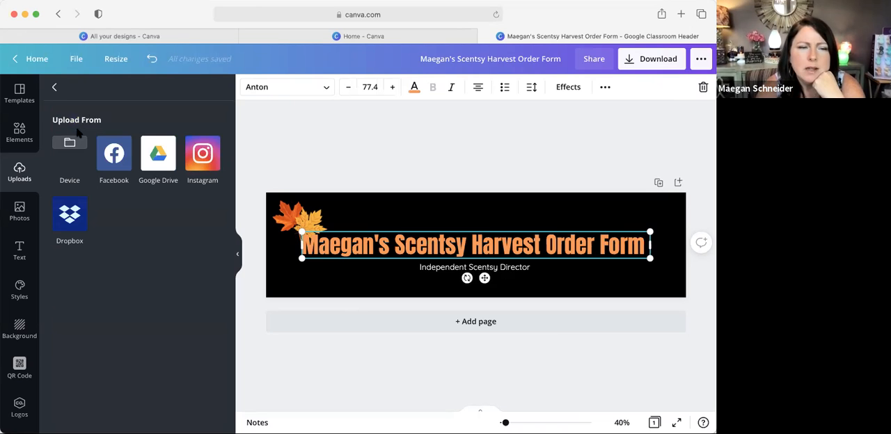
{"action": "left_click", "coordinate": [68, 176]}
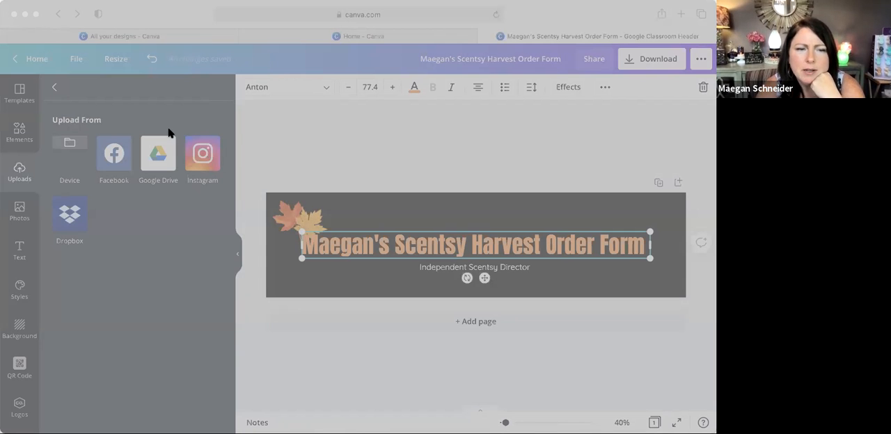
{"action": "left_click", "coordinate": [594, 357]}
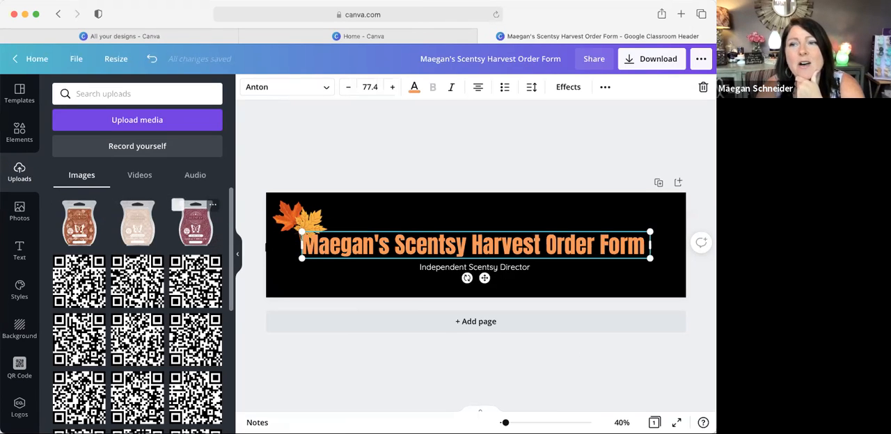
Step: Add the Autumn Hearth bar image, shrink it, tilt it slightly and place it below the leaves in the banner's lower-left corner
{"action": "left_click", "coordinate": [78, 222]}
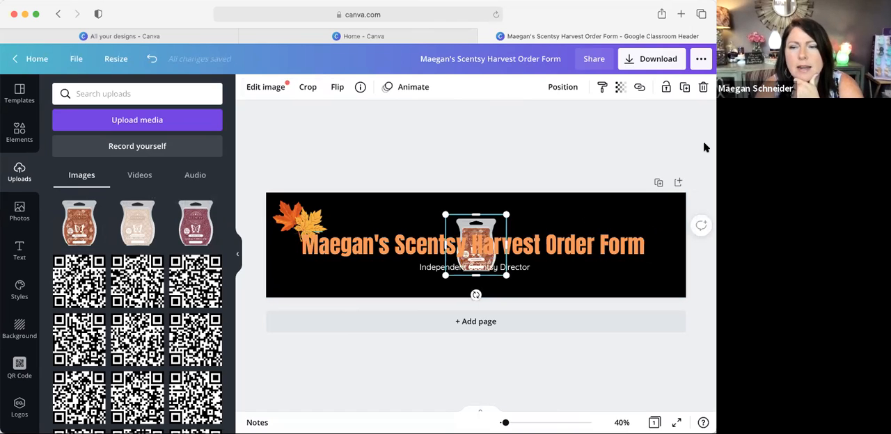
{"action": "left_click_drag", "start_coordinate": [477, 225], "coordinate": [287, 255]}
{"action": "left_click_drag", "start_coordinate": [293, 300], "coordinate": [299, 299]}
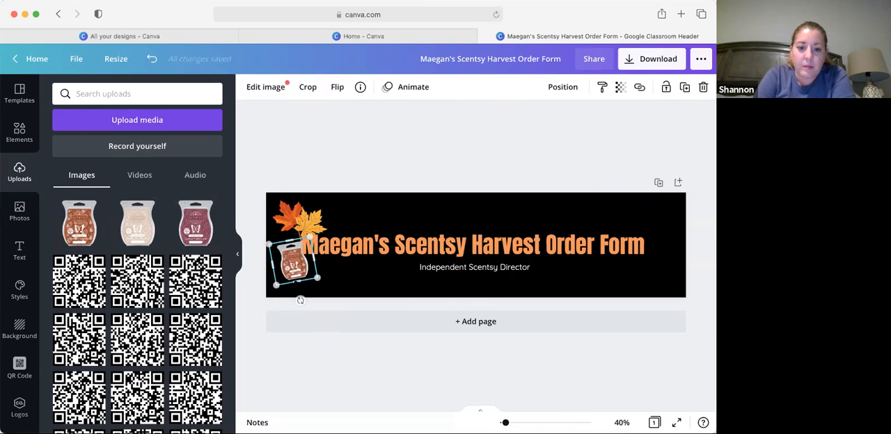
{"action": "left_click_drag", "start_coordinate": [285, 255], "coordinate": [285, 251]}
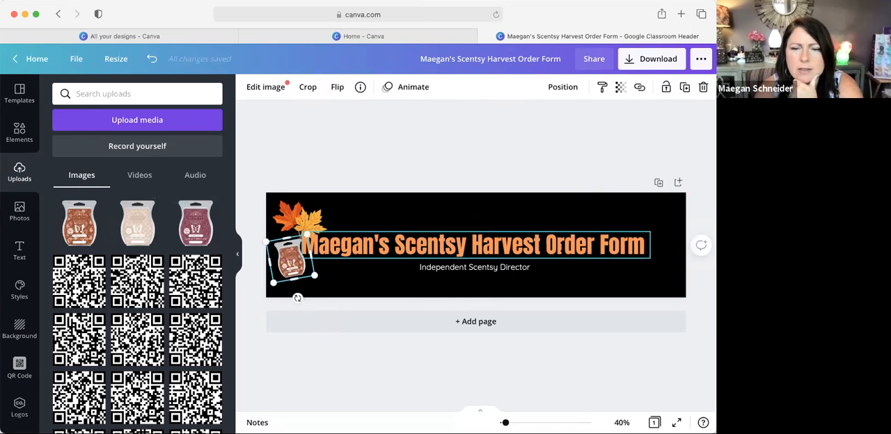
Step: Narrow the title's text box so it wraps onto two lines, move it up and lower the subtitle beneath it
{"action": "left_click", "coordinate": [537, 244]}
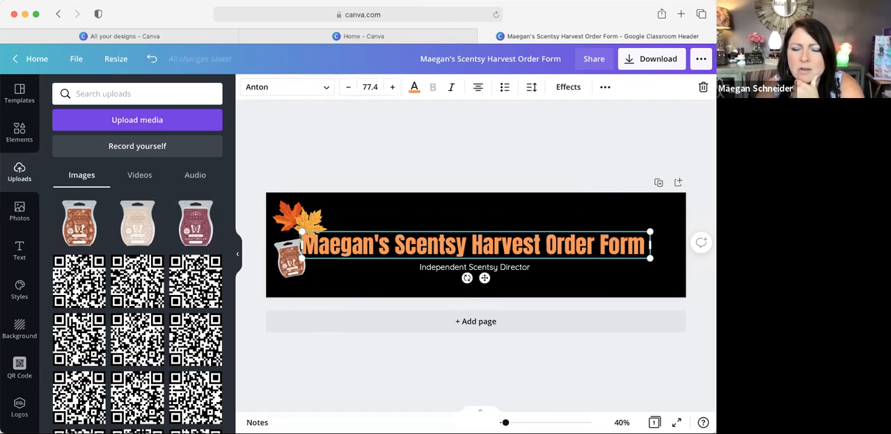
{"action": "left_click", "coordinate": [546, 244]}
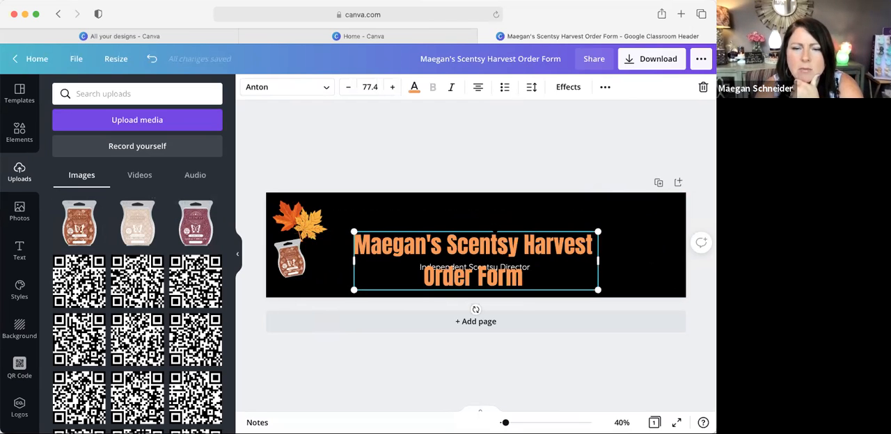
{"action": "left_click_drag", "start_coordinate": [496, 233], "coordinate": [495, 206]}
{"action": "left_click_drag", "start_coordinate": [486, 267], "coordinate": [490, 280]}
{"action": "left_click", "coordinate": [492, 249]}
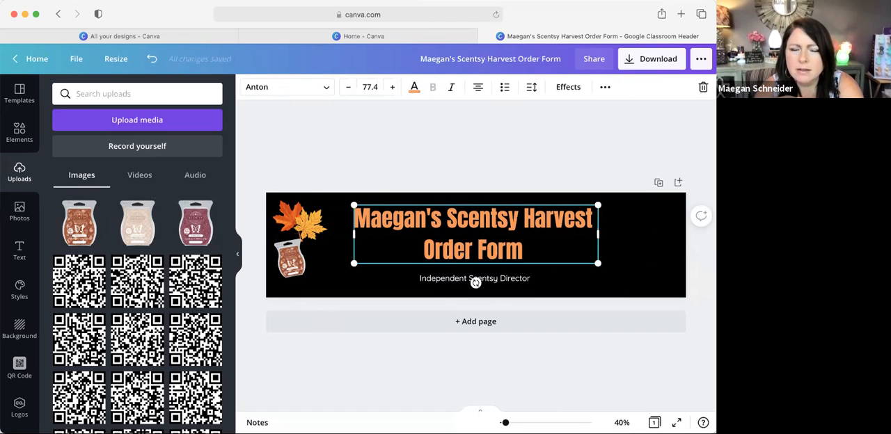
Step: Add the Breakfast In Bed bar image, shrink it, place it beside the Autumn Hearth bar and tilt it clockwise
{"action": "left_click", "coordinate": [292, 259]}
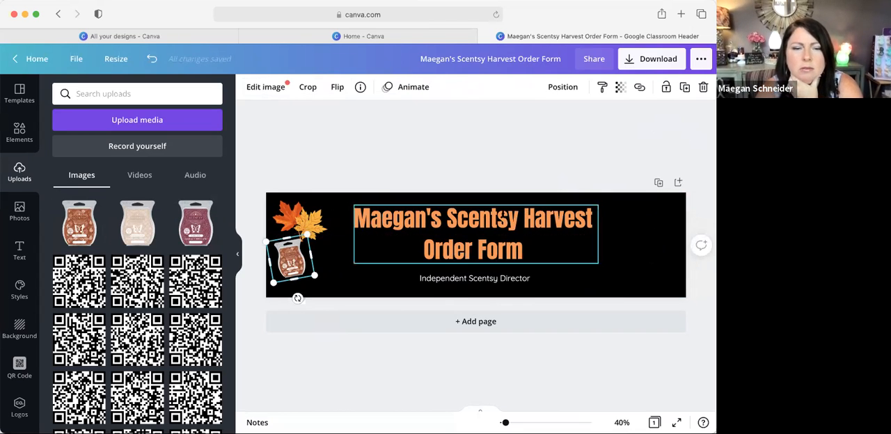
{"action": "left_click", "coordinate": [198, 222]}
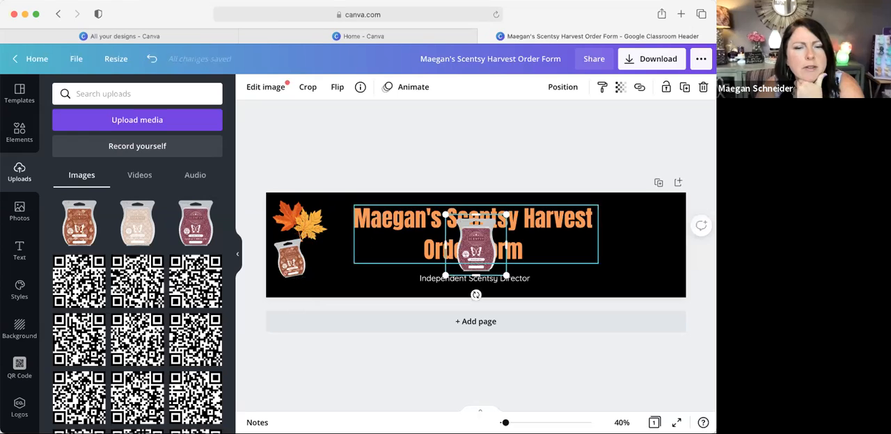
{"action": "left_click_drag", "start_coordinate": [475, 245], "coordinate": [327, 254]}
{"action": "left_click_drag", "start_coordinate": [358, 224], "coordinate": [341, 241]}
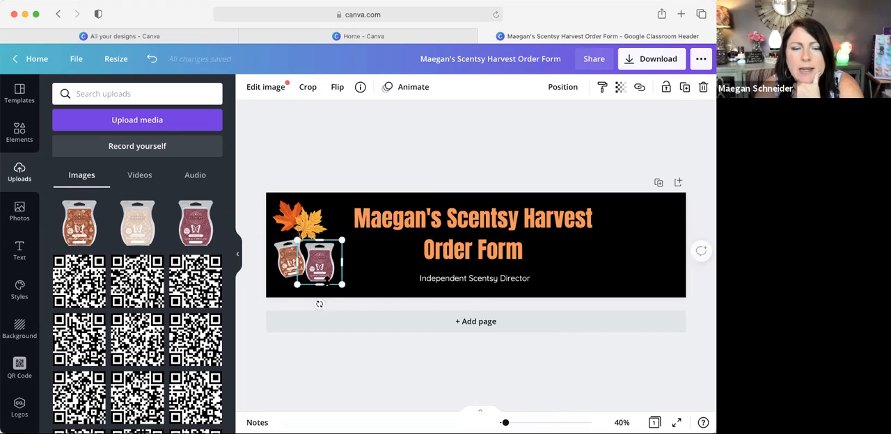
{"action": "left_click_drag", "start_coordinate": [317, 304], "coordinate": [311, 303]}
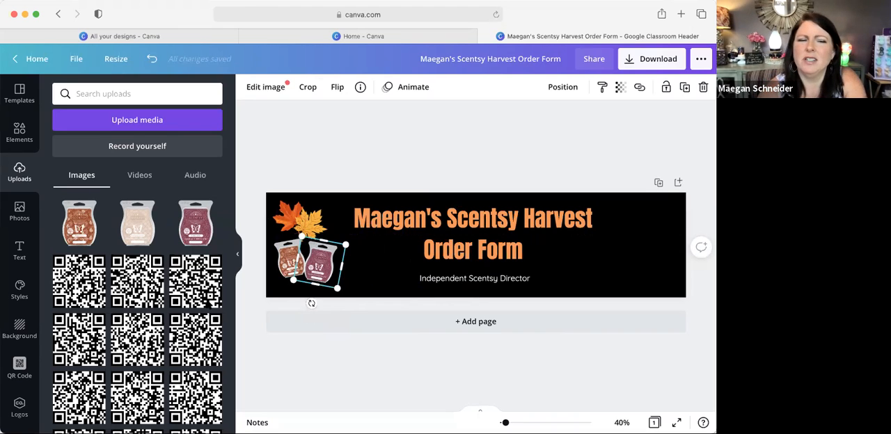
Step: Add the Cinnamon Buttercream bar image, shrink it and center it in front of the other two bars
{"action": "left_click", "coordinate": [137, 222]}
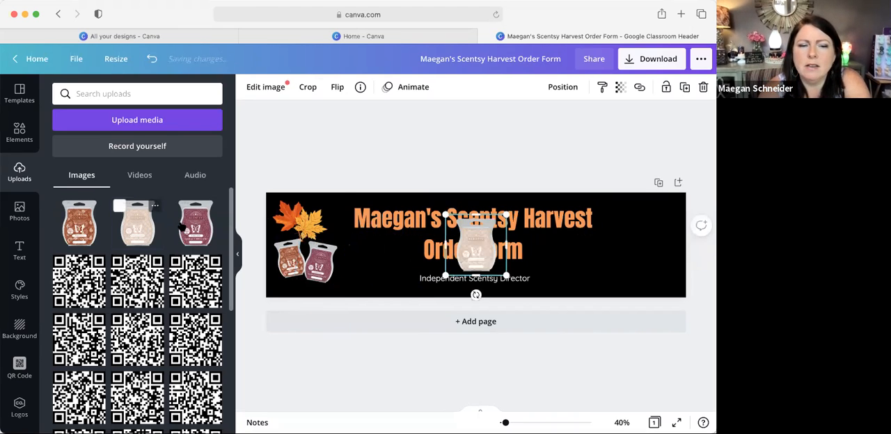
{"action": "left_click_drag", "start_coordinate": [485, 248], "coordinate": [313, 267]}
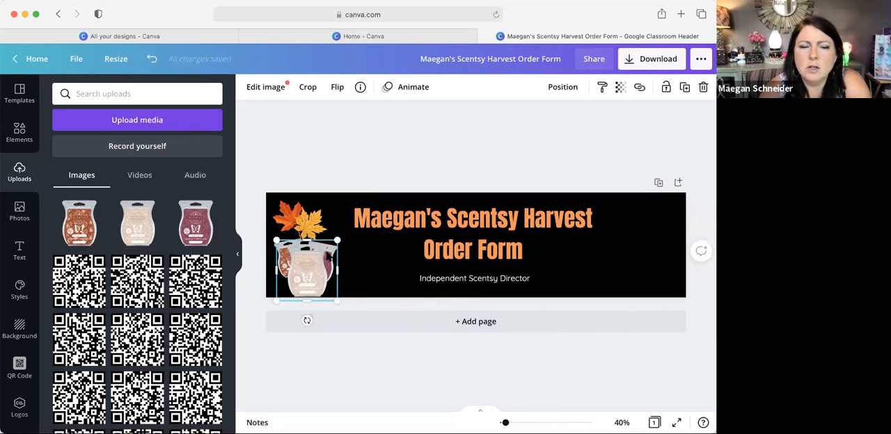
{"action": "left_click_drag", "start_coordinate": [337, 241], "coordinate": [322, 254]}
{"action": "left_click_drag", "start_coordinate": [301, 285], "coordinate": [305, 281]}
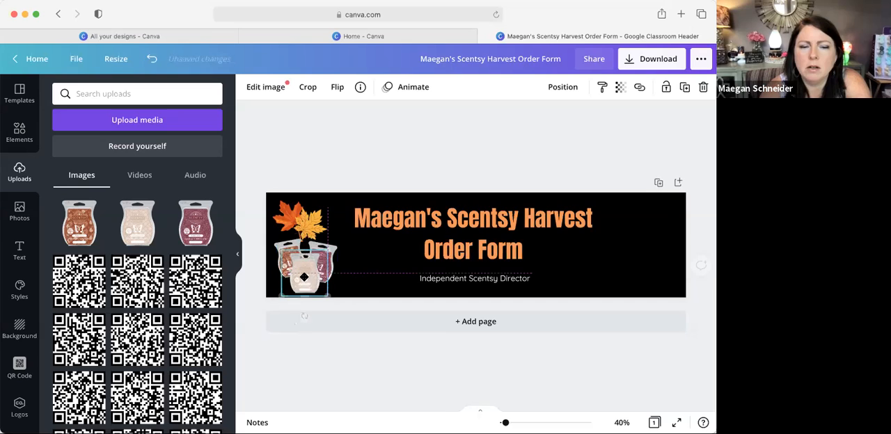
Step: Move the golden-yellow and orange-red maple leaves to the right of the subtitle, side by side
{"action": "left_click_drag", "start_coordinate": [310, 224], "coordinate": [572, 266]}
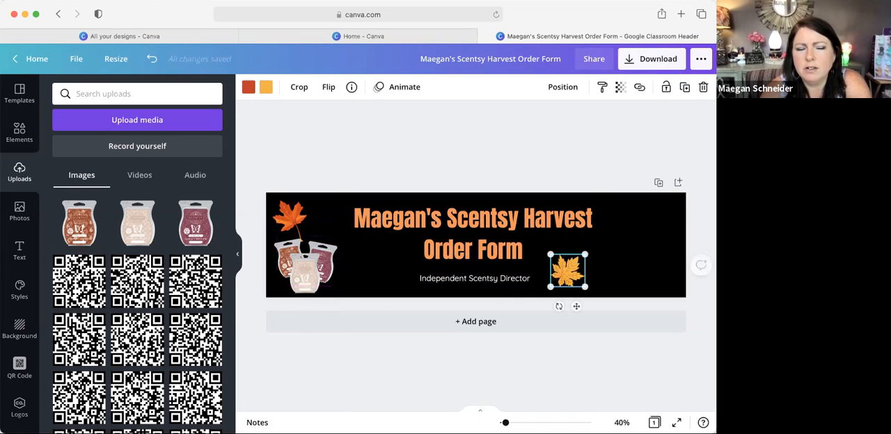
{"action": "left_click_drag", "start_coordinate": [289, 216], "coordinate": [592, 260]}
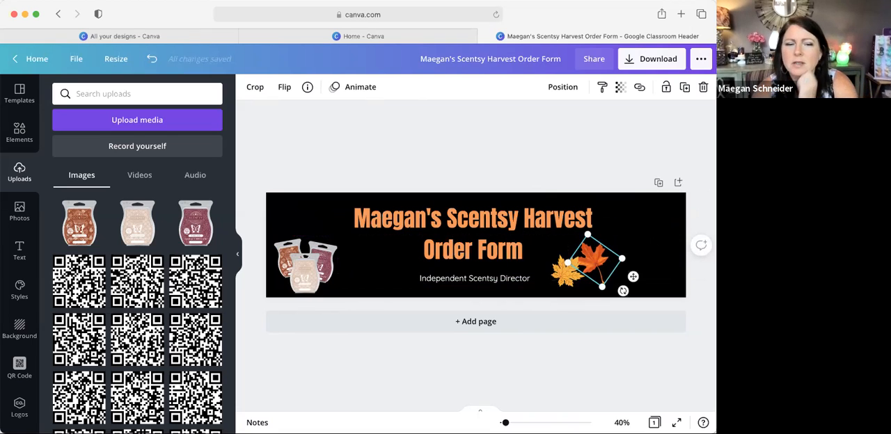
Step: Raise the Breakfast In Bed bar behind the others and move all three bars up together on the banner's left side
{"action": "left_click_drag", "start_coordinate": [324, 256], "coordinate": [303, 278]}
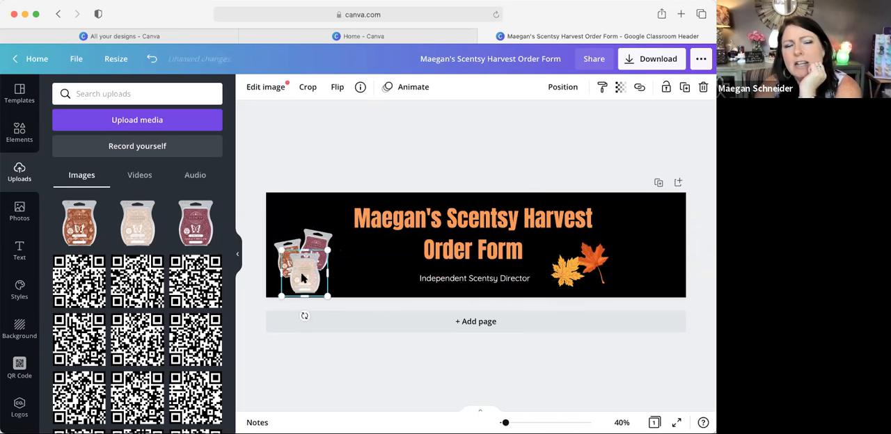
{"action": "left_click", "coordinate": [315, 240], "text": "shift"}
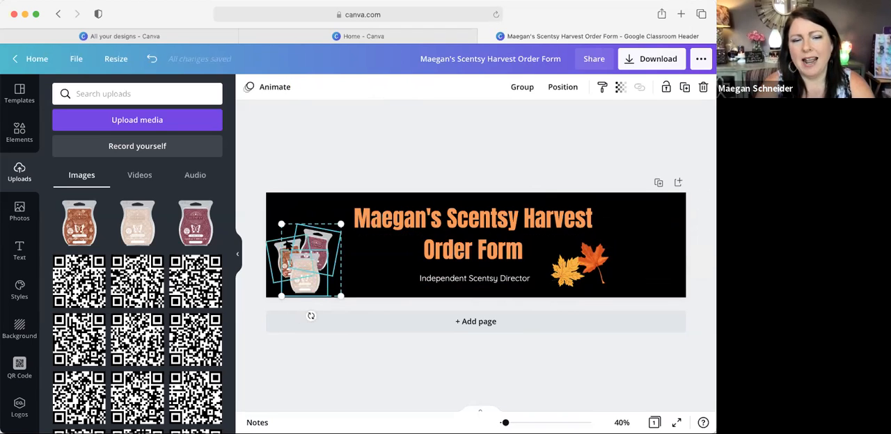
{"action": "left_click_drag", "start_coordinate": [309, 258], "coordinate": [304, 240]}
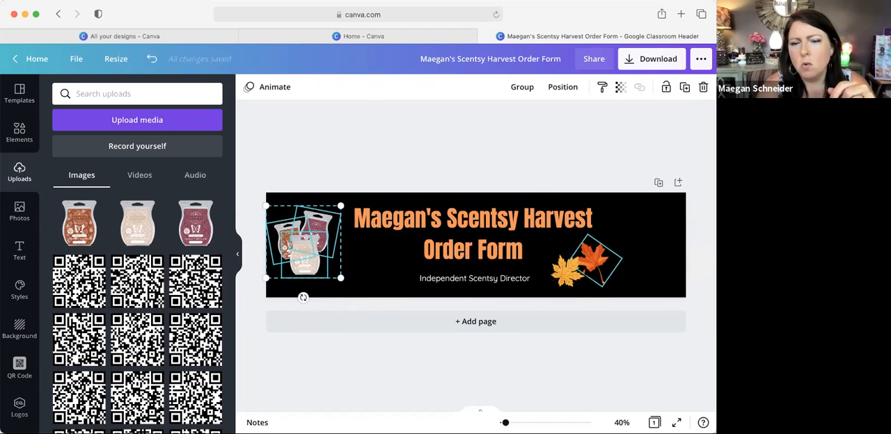
Step: Shift the two-line title slightly to the right between the wax bars and the maple leaves
{"action": "left_click", "coordinate": [589, 266]}
{"action": "left_click", "coordinate": [564, 274], "text": "shift"}
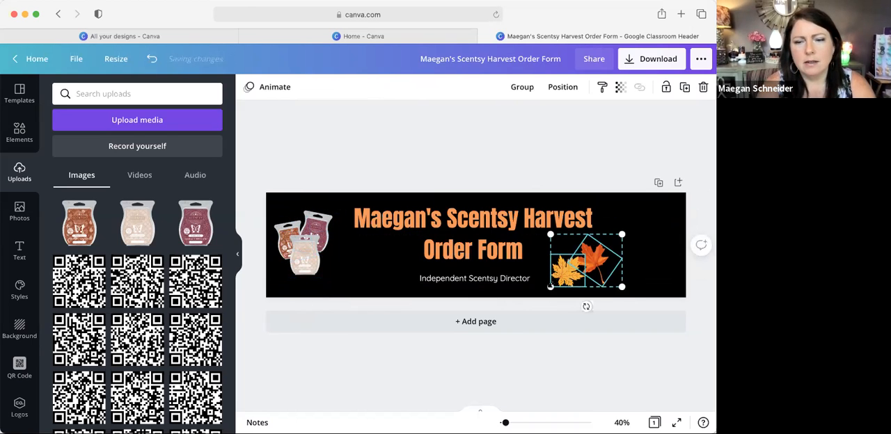
{"action": "mouse_move", "coordinate": [497, 234]}
{"action": "left_mouse_down"}
{"action": "mouse_move", "coordinate": [522, 228]}
{"action": "mouse_move", "coordinate": [503, 235]}
{"action": "left_mouse_up"}
{"action": "scroll", "coordinate": [197, 369], "scroll_direction": "down", "scroll_amount": 6}
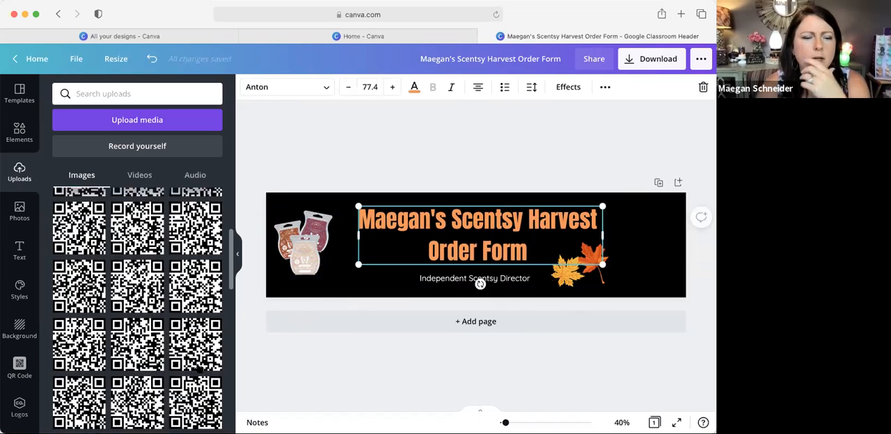
Step: Find the illustrated portrait among the uploaded images, add it and place it at the banner's right end
{"action": "scroll", "coordinate": [198, 369], "scroll_direction": "down", "scroll_amount": 5}
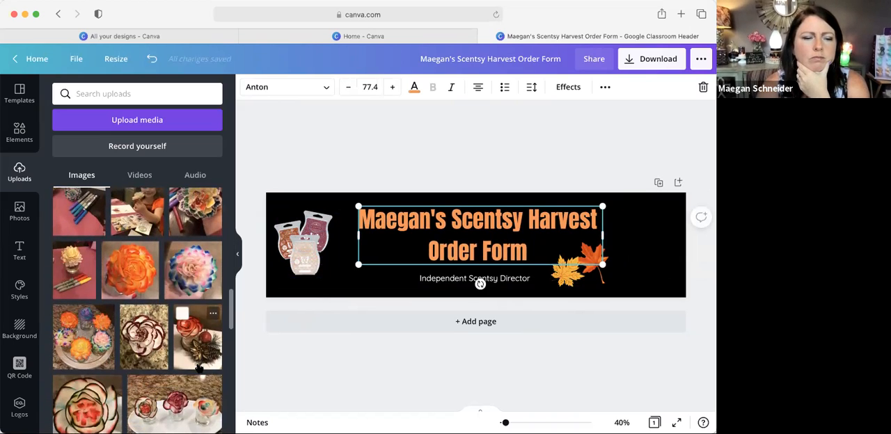
{"action": "scroll", "coordinate": [198, 369], "scroll_direction": "down", "scroll_amount": 6}
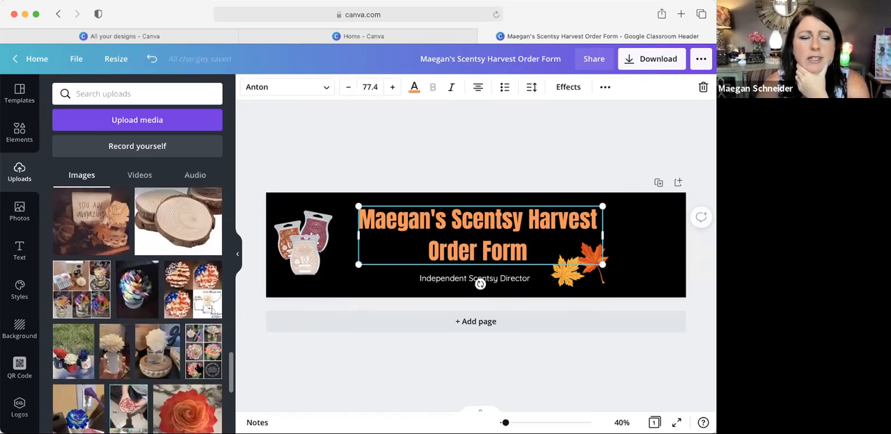
{"action": "scroll", "coordinate": [199, 369], "scroll_direction": "down", "scroll_amount": 6}
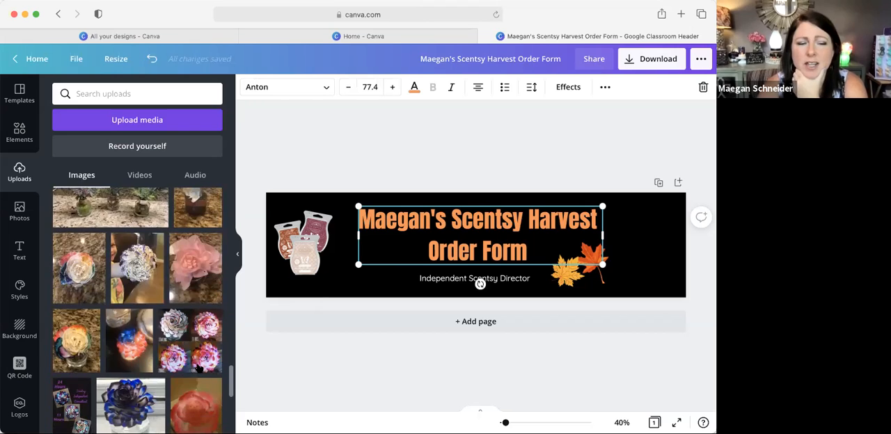
{"action": "scroll", "coordinate": [199, 369], "scroll_direction": "down", "scroll_amount": 3}
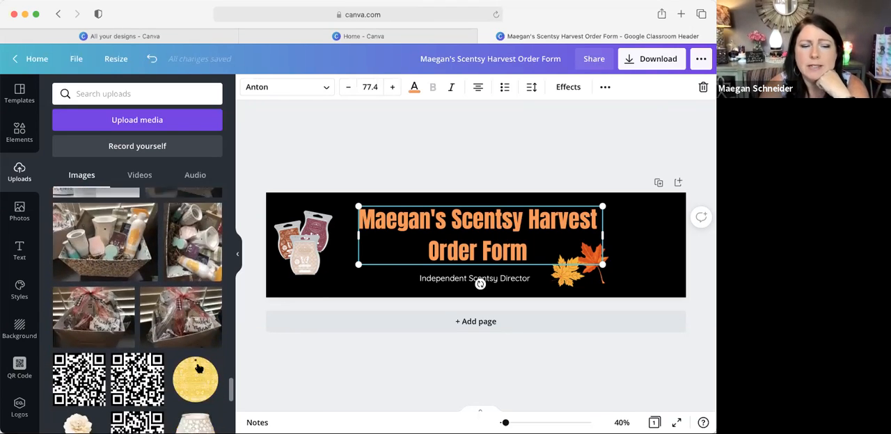
{"action": "scroll", "coordinate": [200, 369], "scroll_direction": "down", "scroll_amount": 10}
{"action": "scroll", "coordinate": [200, 369], "scroll_direction": "down", "scroll_amount": 10}
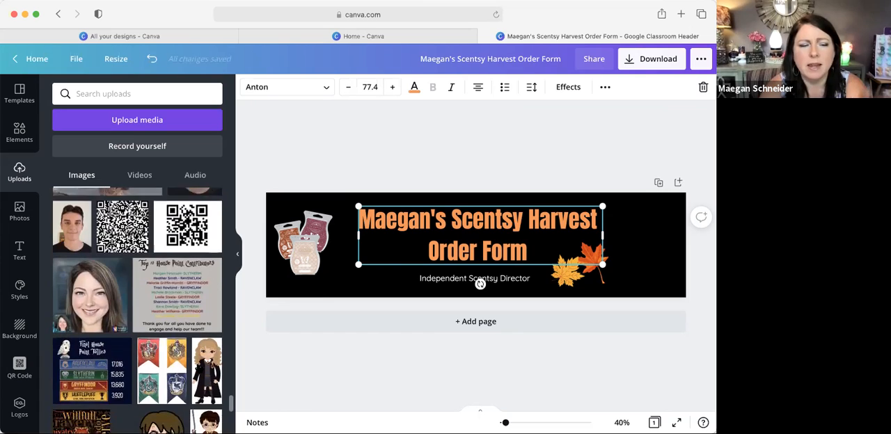
{"action": "scroll", "coordinate": [138, 311], "scroll_direction": "down", "scroll_amount": 3}
{"action": "scroll", "coordinate": [138, 310], "scroll_direction": "up", "scroll_amount": 4}
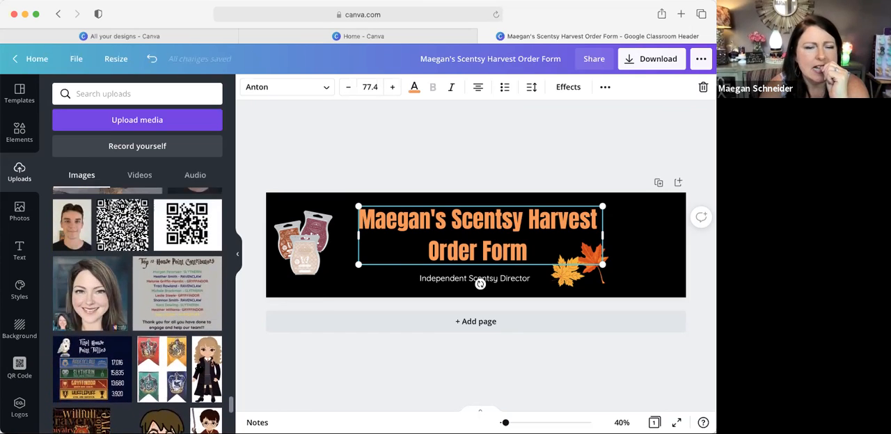
{"action": "left_click", "coordinate": [99, 303]}
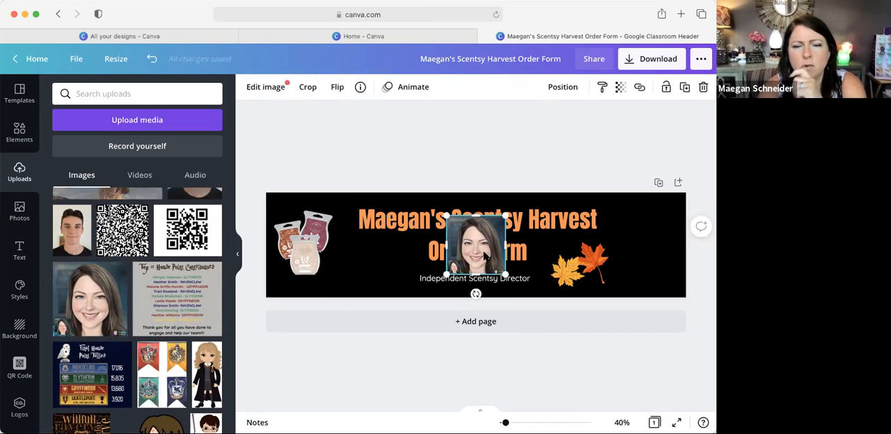
{"action": "left_click_drag", "start_coordinate": [476, 245], "coordinate": [565, 241]}
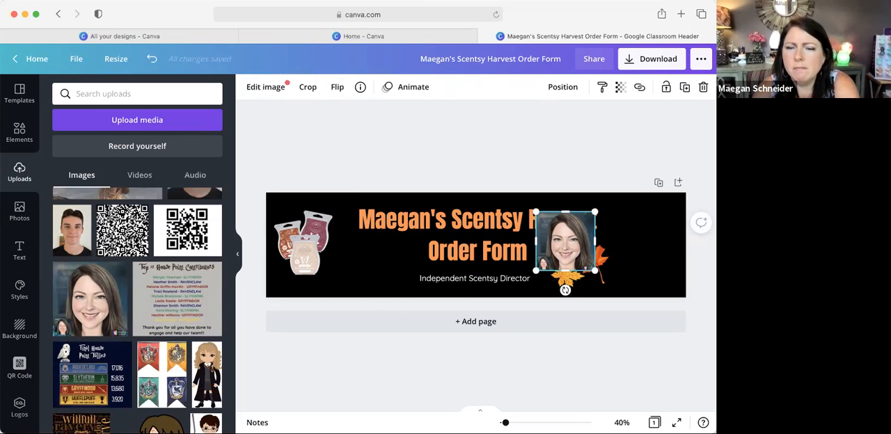
{"action": "left_click_drag", "start_coordinate": [565, 241], "coordinate": [645, 228]}
Step: Delete the golden-yellow and orange-red maple leaves and enlarge the portrait to nearly the banner's full height
{"action": "left_click", "coordinate": [572, 252]}
{"action": "left_click", "coordinate": [568, 271]}
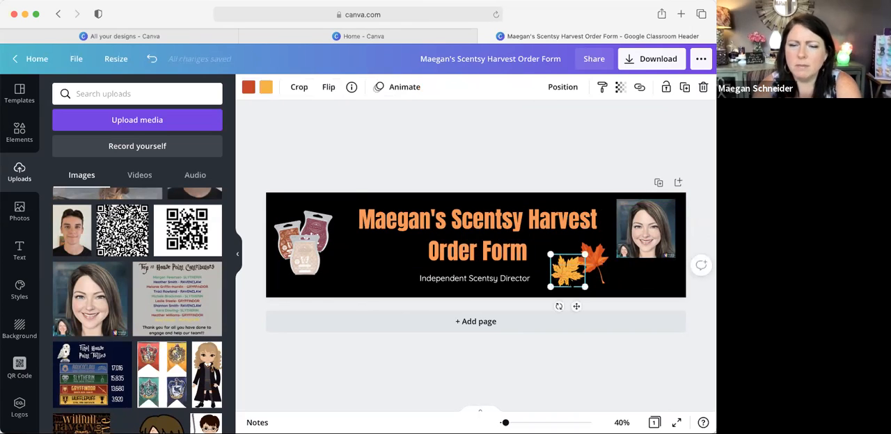
{"action": "key", "text": "Delete"}
{"action": "left_click", "coordinate": [593, 263]}
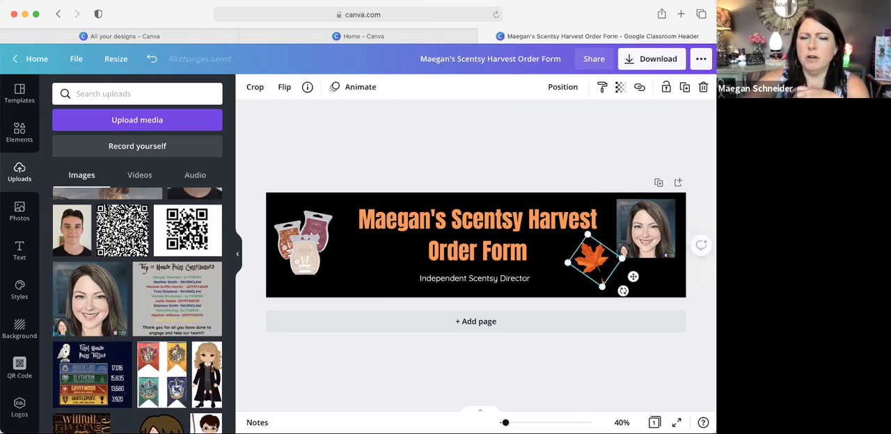
{"action": "key", "text": "Delete"}
{"action": "left_click", "coordinate": [628, 249]}
{"action": "left_click_drag", "start_coordinate": [616, 259], "coordinate": [588, 286]}
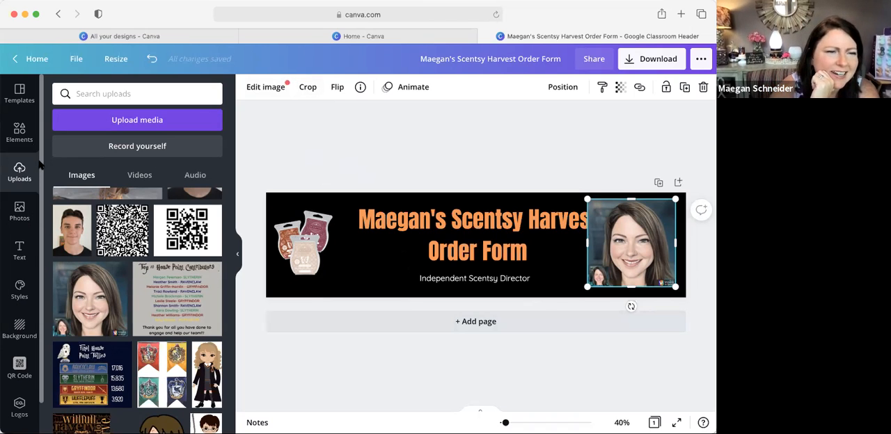
Step: Look through the additional apps and the portrait's transparency setting for a way to remove its background
{"action": "scroll", "coordinate": [21, 315], "scroll_direction": "down", "scroll_amount": 1}
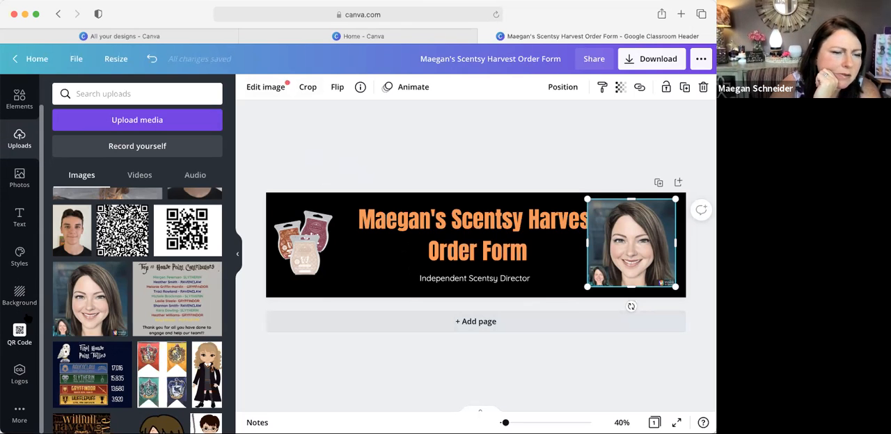
{"action": "left_click", "coordinate": [19, 413]}
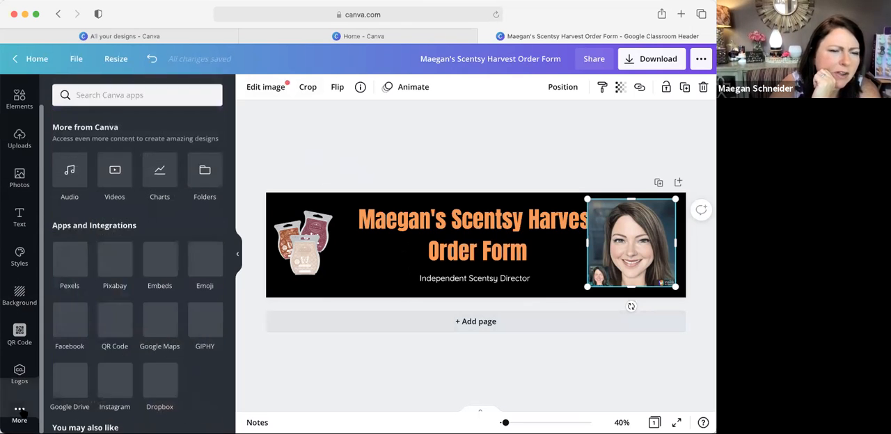
{"action": "scroll", "coordinate": [83, 279], "scroll_direction": "down", "scroll_amount": 10}
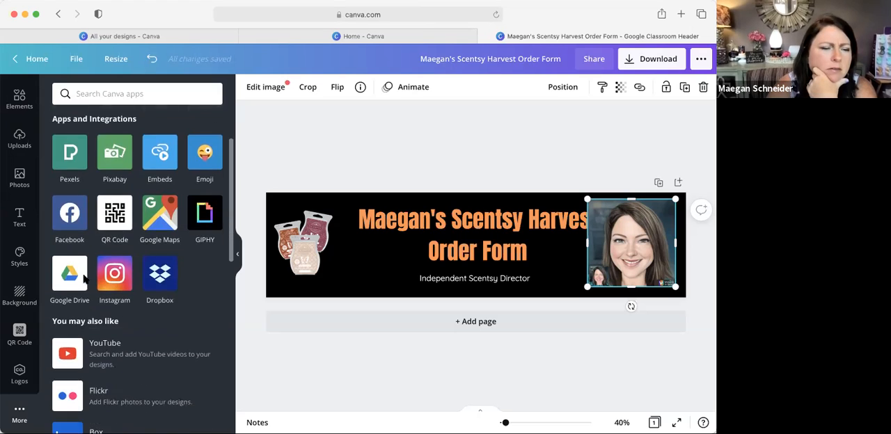
{"action": "scroll", "coordinate": [92, 265], "scroll_direction": "down", "scroll_amount": 5}
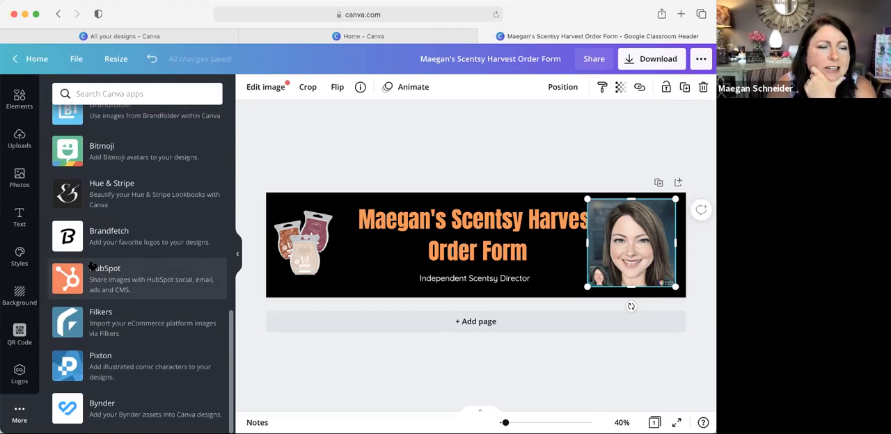
{"action": "scroll", "coordinate": [93, 265], "scroll_direction": "up", "scroll_amount": 15}
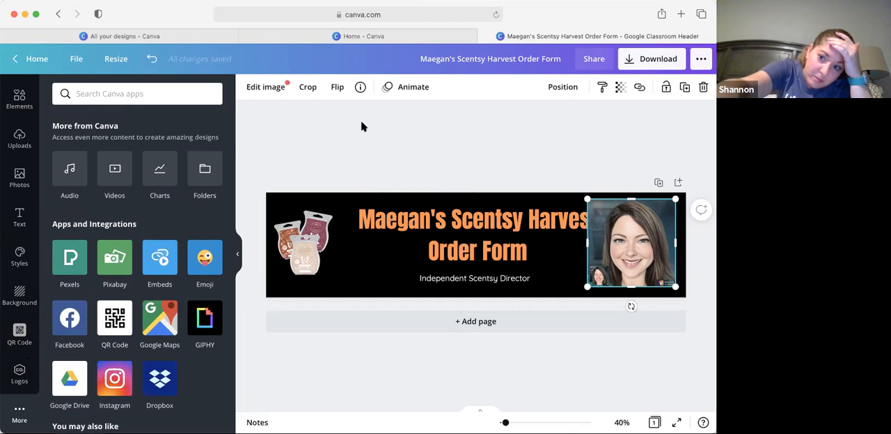
{"action": "left_click", "coordinate": [619, 87]}
{"action": "left_click_drag", "start_coordinate": [579, 125], "coordinate": [623, 128]}
{"action": "left_click", "coordinate": [653, 144]}
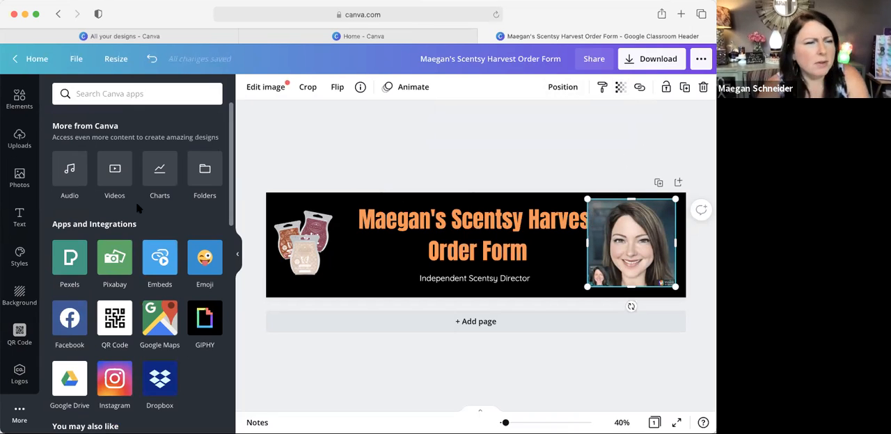
{"action": "scroll", "coordinate": [19, 104], "scroll_direction": "up", "scroll_amount": 2}
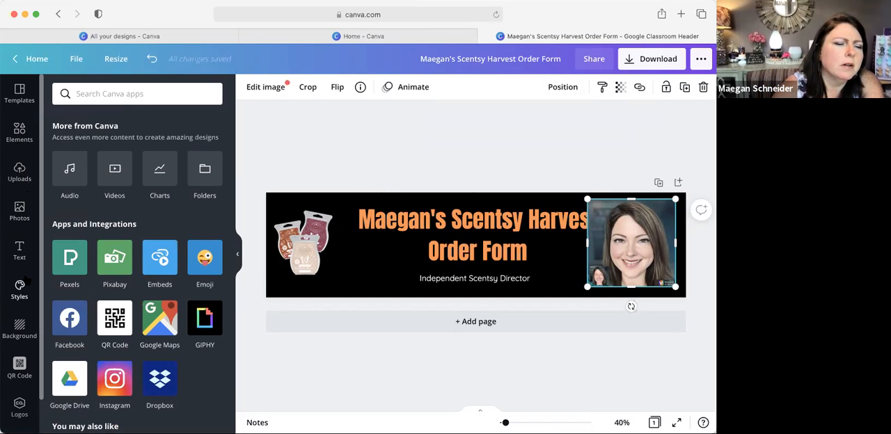
{"action": "scroll", "coordinate": [21, 341], "scroll_direction": "down", "scroll_amount": 1}
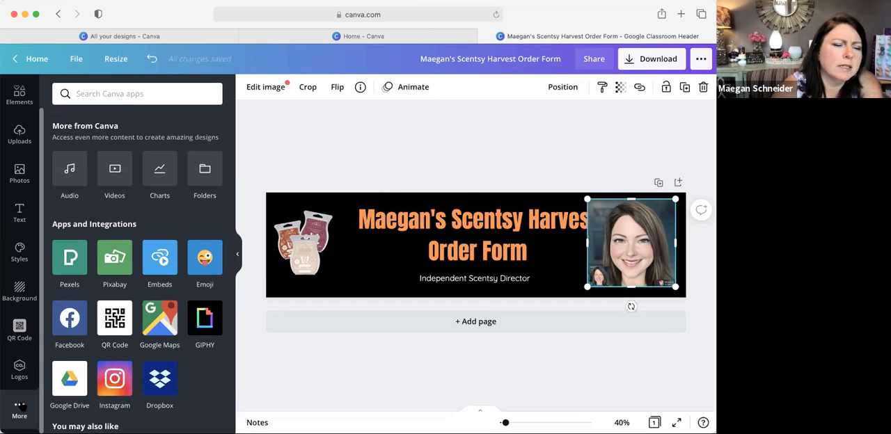
{"action": "scroll", "coordinate": [131, 362], "scroll_direction": "down", "scroll_amount": 10}
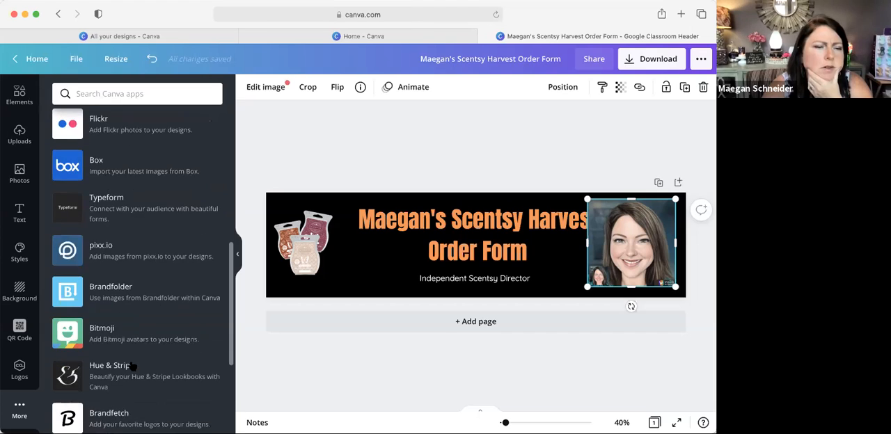
{"action": "scroll", "coordinate": [132, 364], "scroll_direction": "down", "scroll_amount": 2}
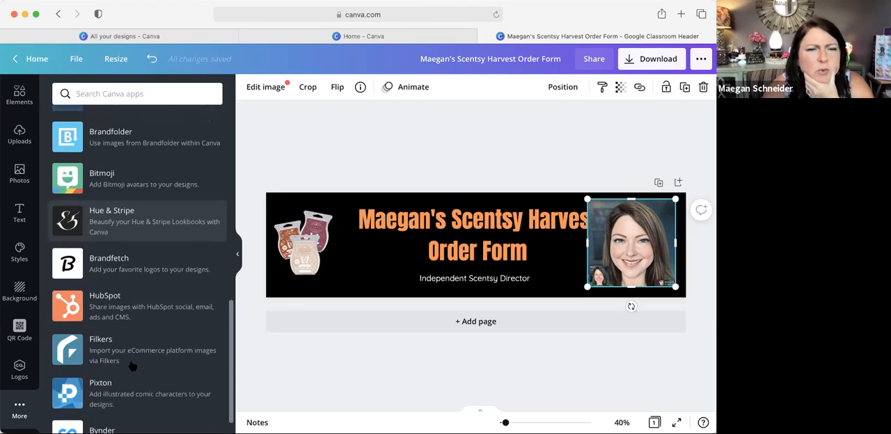
Step: Remove the portrait's background with the Background Remover effect
{"action": "left_click", "coordinate": [271, 91]}
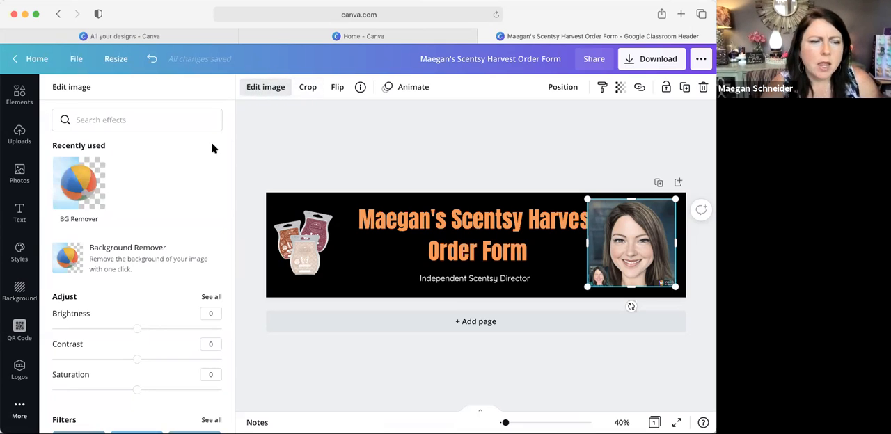
{"action": "scroll", "coordinate": [143, 290], "scroll_direction": "down", "scroll_amount": 1}
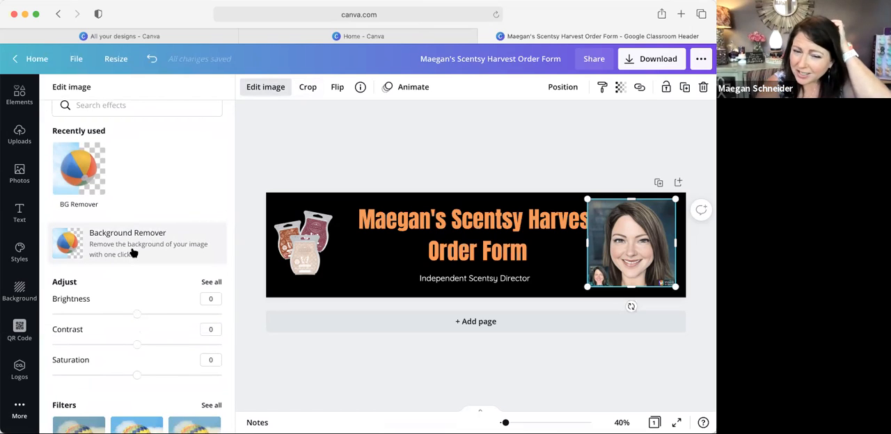
{"action": "left_click", "coordinate": [134, 251]}
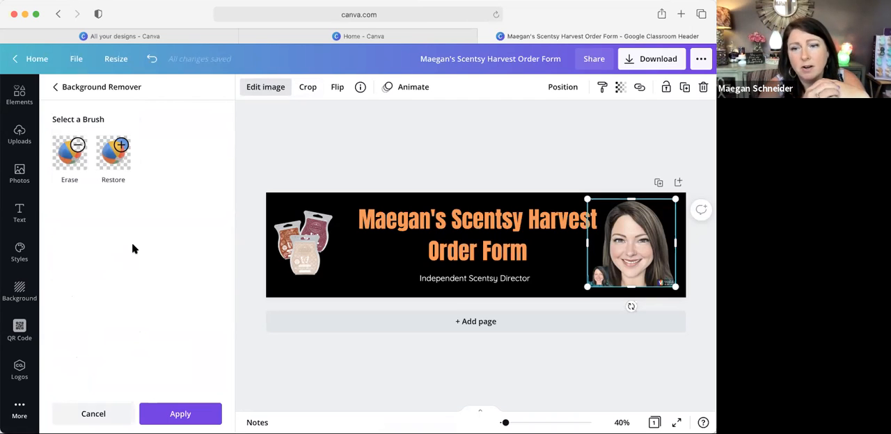
Step: Erase the small inset photo, the corner logo and the leftover background along the hair ends from the portrait cutout
{"action": "left_click", "coordinate": [70, 153]}
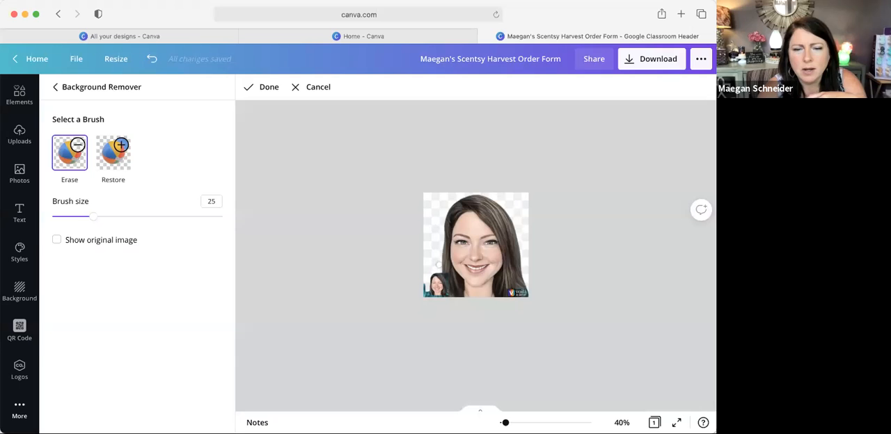
{"action": "mouse_move", "coordinate": [443, 288]}
{"action": "left_mouse_down"}
{"action": "mouse_move", "coordinate": [434, 280]}
{"action": "mouse_move", "coordinate": [431, 287]}
{"action": "mouse_move", "coordinate": [437, 275]}
{"action": "mouse_move", "coordinate": [421, 284]}
{"action": "left_mouse_up"}
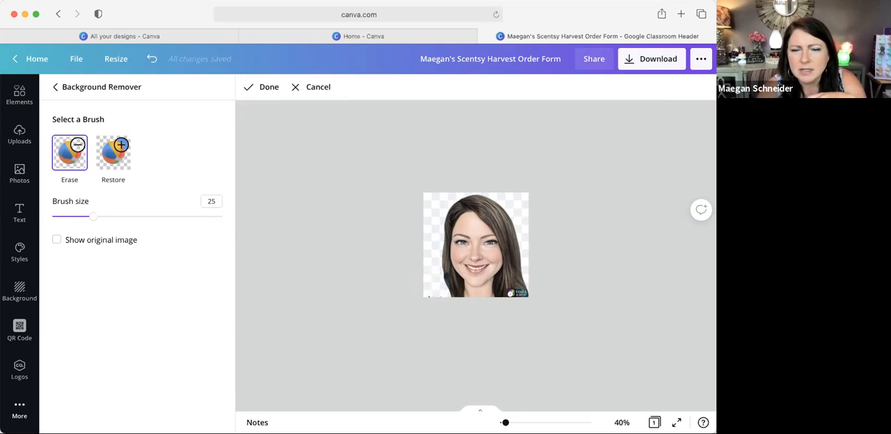
{"action": "mouse_move", "coordinate": [524, 294]}
{"action": "left_mouse_down"}
{"action": "mouse_move", "coordinate": [517, 296]}
{"action": "mouse_move", "coordinate": [528, 292]}
{"action": "left_mouse_up"}
{"action": "scroll", "coordinate": [518, 303], "scroll_direction": "up", "scroll_amount": 5}
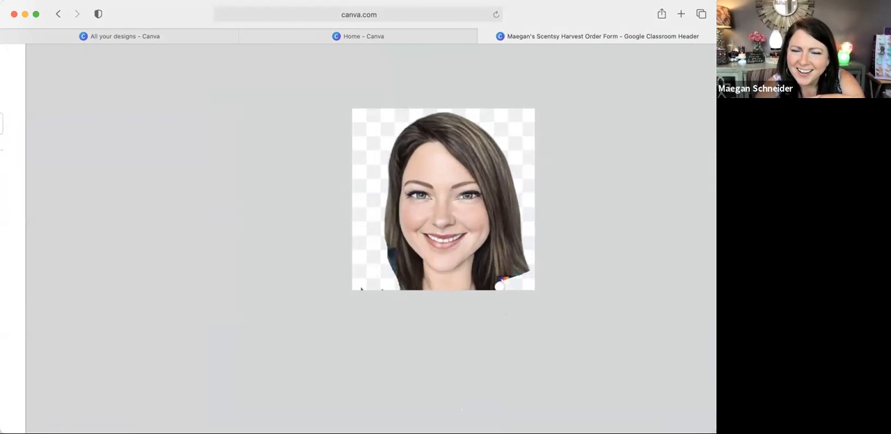
{"action": "mouse_move", "coordinate": [528, 253]}
{"action": "left_mouse_down"}
{"action": "mouse_move", "coordinate": [490, 293]}
{"action": "mouse_move", "coordinate": [528, 272]}
{"action": "mouse_move", "coordinate": [521, 284]}
{"action": "left_mouse_up"}
{"action": "left_click_drag", "start_coordinate": [386, 248], "coordinate": [402, 279]}
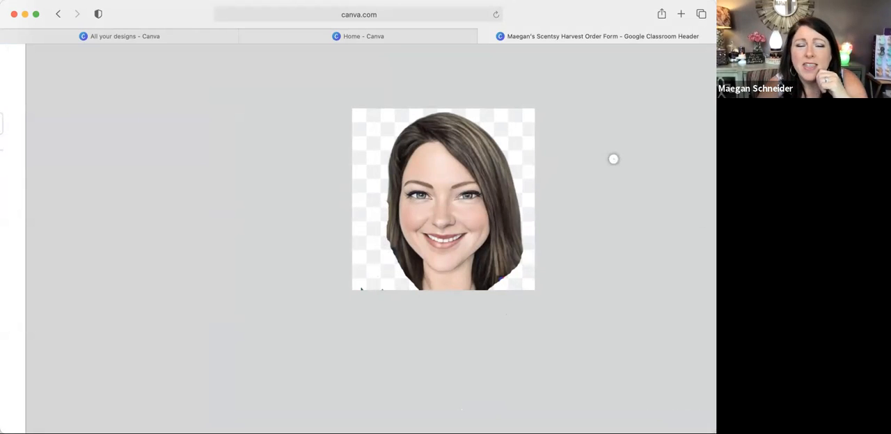
{"action": "scroll", "coordinate": [424, 124], "scroll_direction": "down", "scroll_amount": 5}
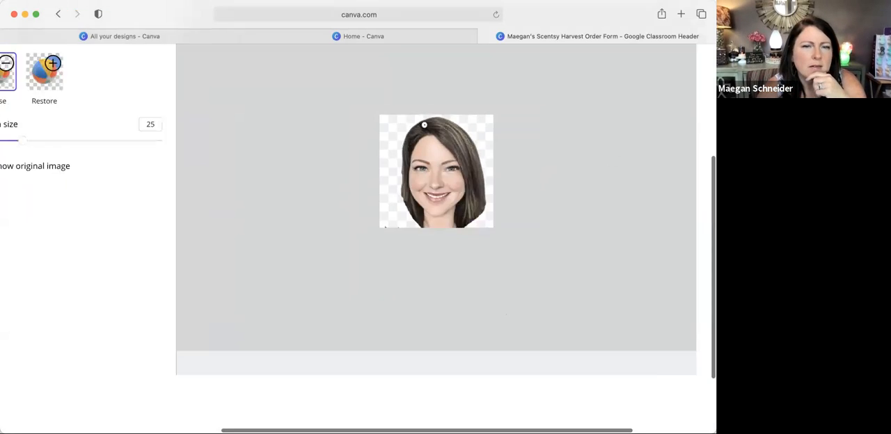
{"action": "left_click", "coordinate": [261, 87]}
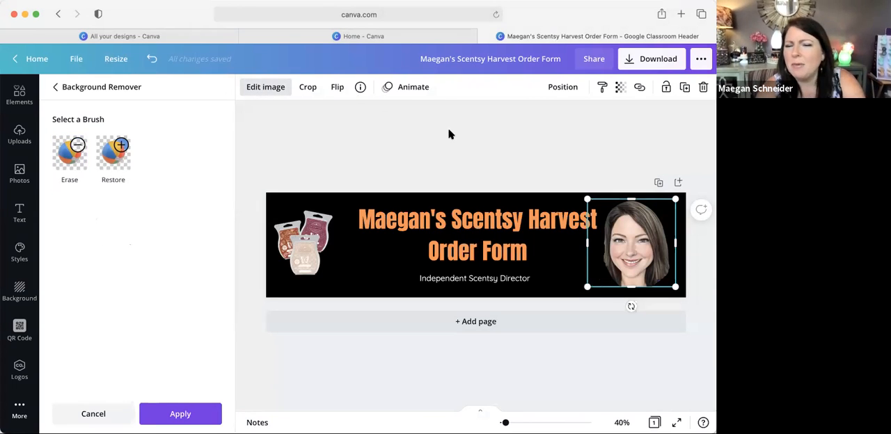
Step: Tilt the portrait slightly clockwise, shrink it and place it at the banner's right end clear of the title, keeping the background removal
{"action": "left_click_drag", "start_coordinate": [627, 306], "coordinate": [622, 305]}
{"action": "left_click_drag", "start_coordinate": [648, 248], "coordinate": [651, 248]}
{"action": "left_click_drag", "start_coordinate": [590, 279], "coordinate": [636, 249]}
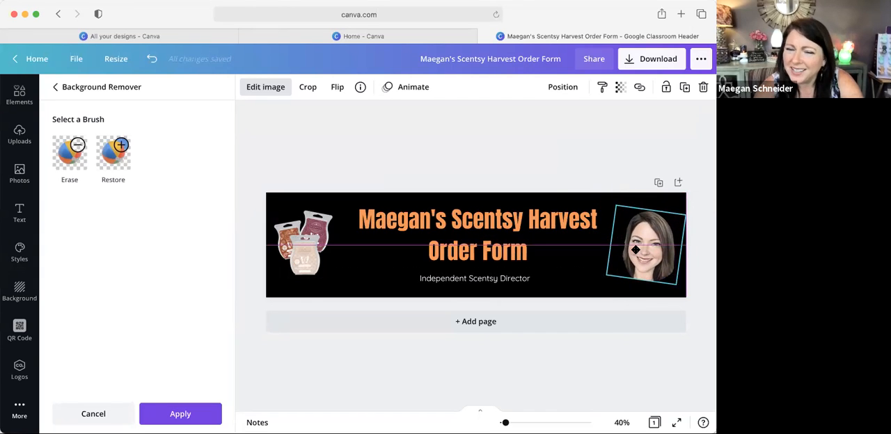
{"action": "left_click", "coordinate": [568, 143]}
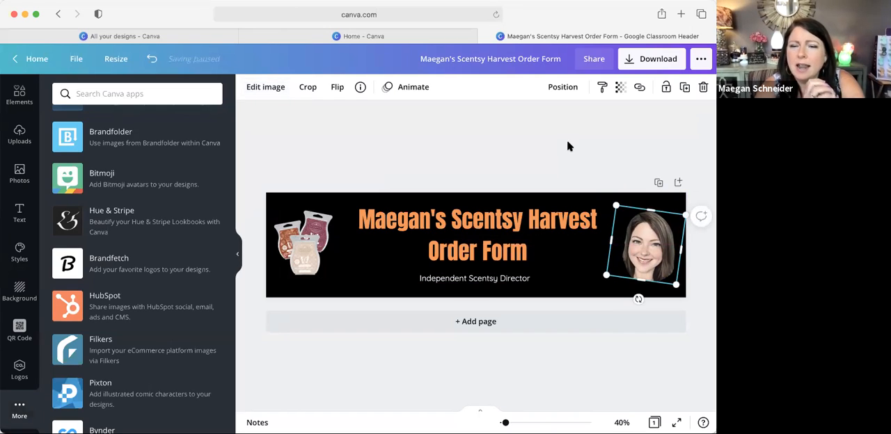
{"action": "left_click", "coordinate": [567, 145]}
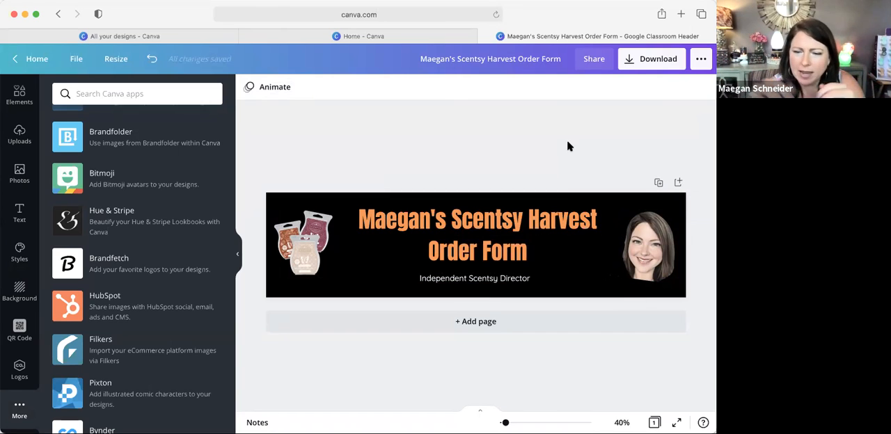
Step: Download the finished banner as a PNG at size 1, 1920 × 480 px
{"action": "left_click", "coordinate": [649, 61]}
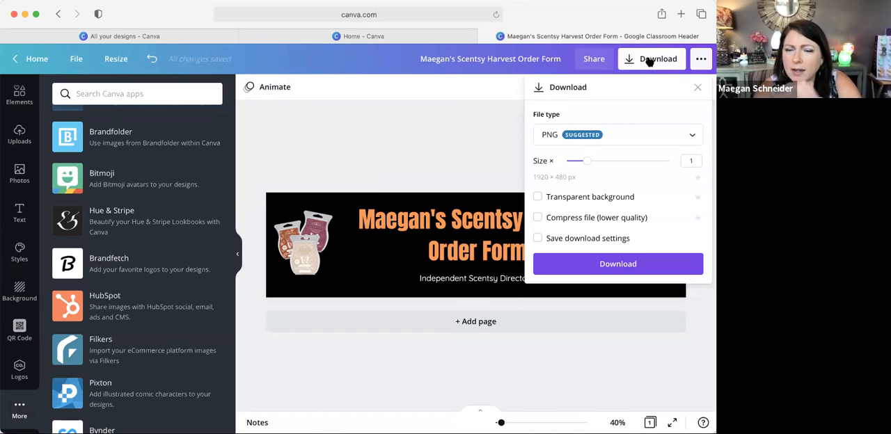
{"action": "left_click", "coordinate": [606, 266]}
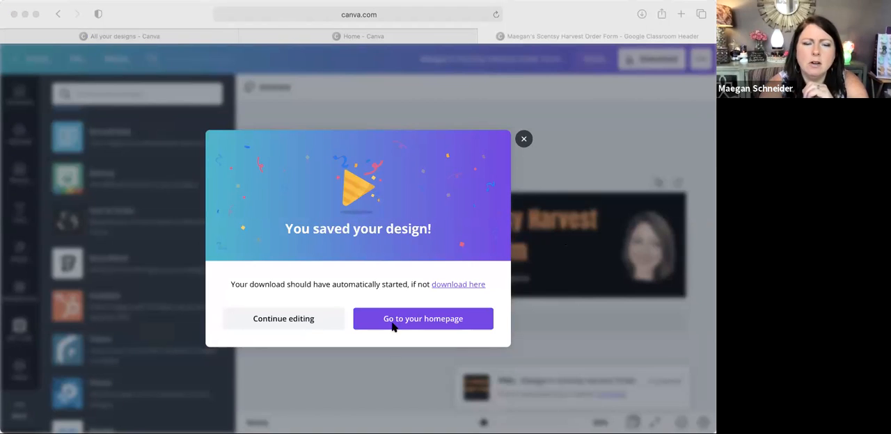
Step: Dismiss the download confirmation and leave the finished banner for the Canva homepage
{"action": "left_click", "coordinate": [524, 141]}
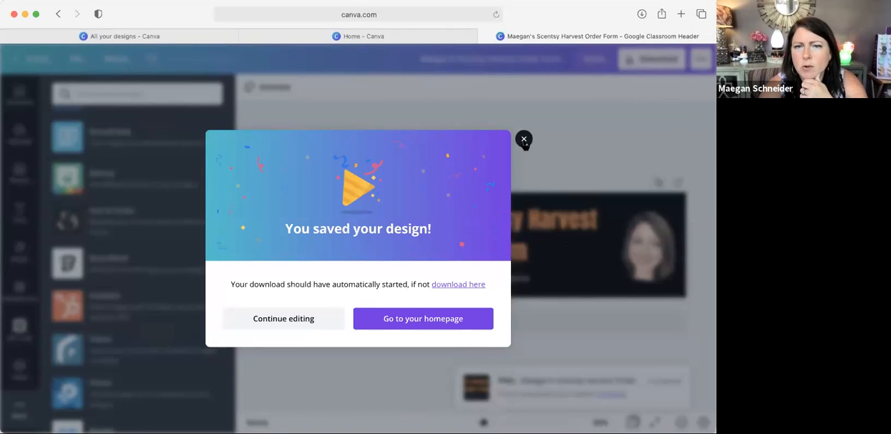
{"action": "left_click", "coordinate": [524, 140]}
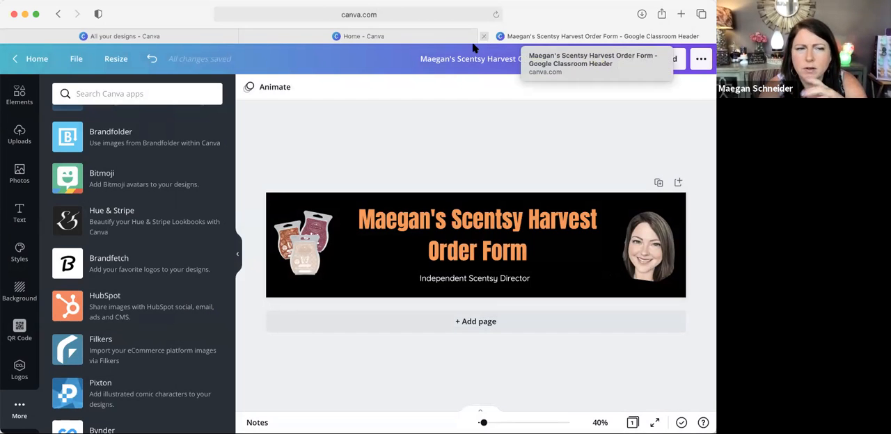
{"action": "left_click", "coordinate": [20, 133]}
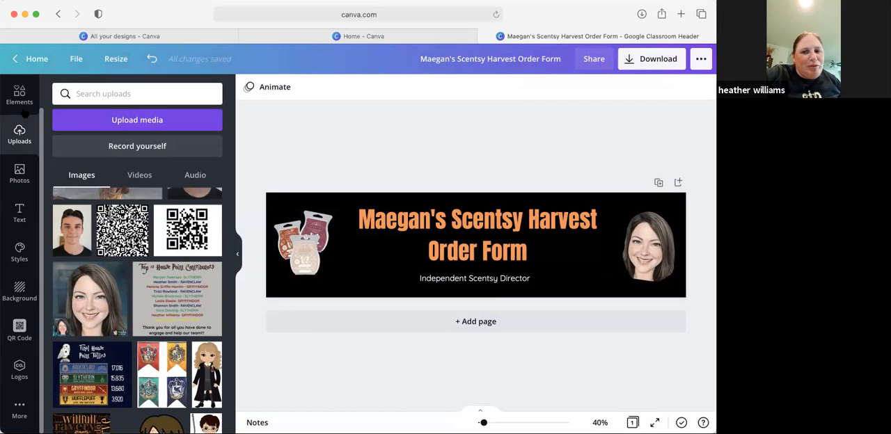
{"action": "left_click", "coordinate": [37, 59]}
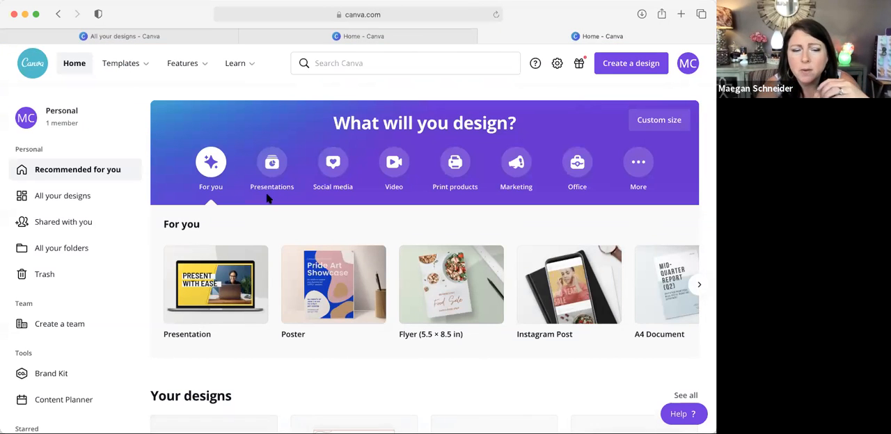
Step: Open the "Warmer of the Month YouTube Thumbnails" design and look through its first pages as examples of title graphics
{"action": "scroll", "coordinate": [266, 200], "scroll_direction": "down", "scroll_amount": 5}
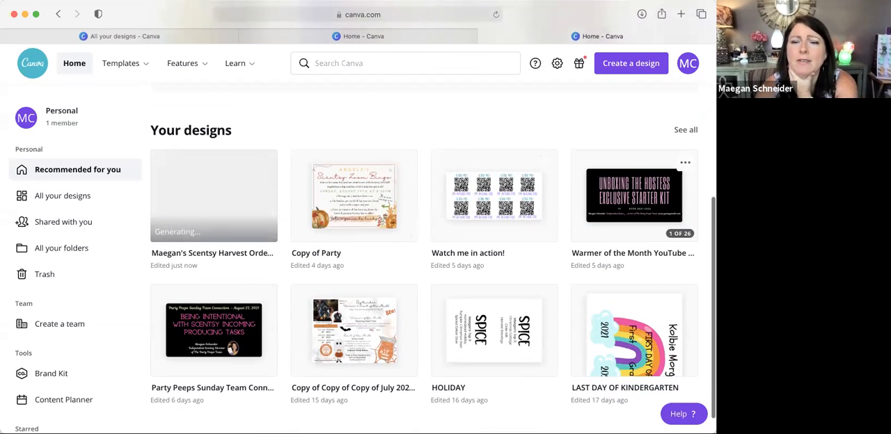
{"action": "left_click", "coordinate": [634, 194]}
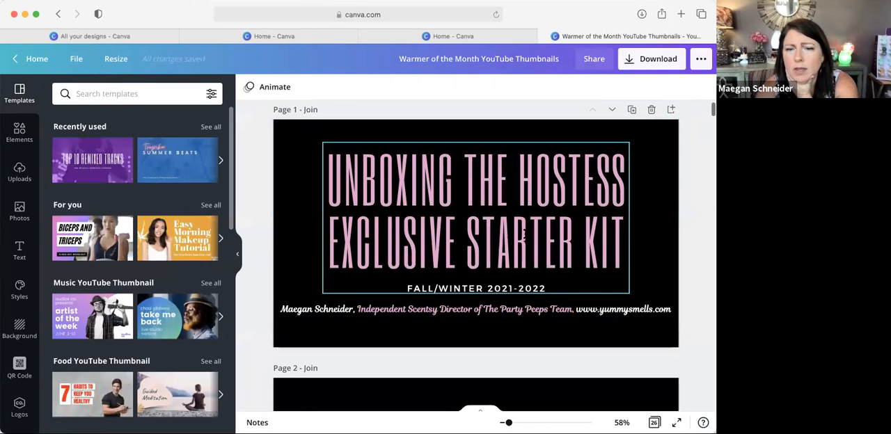
{"action": "scroll", "coordinate": [476, 258], "scroll_direction": "down", "scroll_amount": 10}
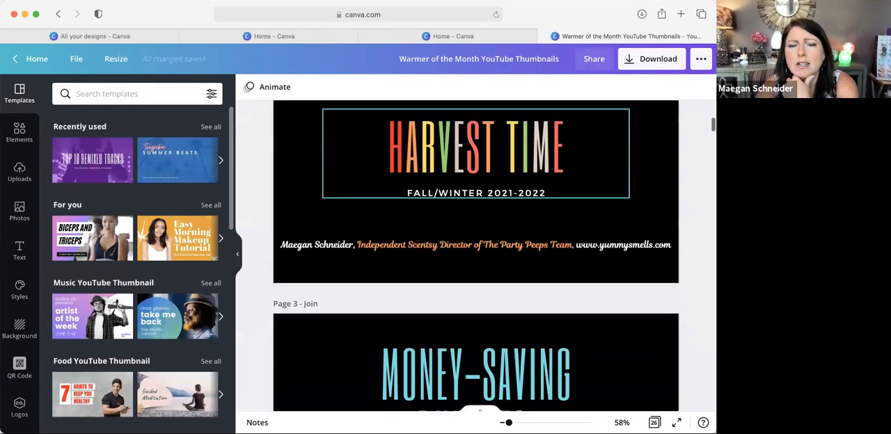
{"action": "scroll", "coordinate": [475, 257], "scroll_direction": "down", "scroll_amount": 3}
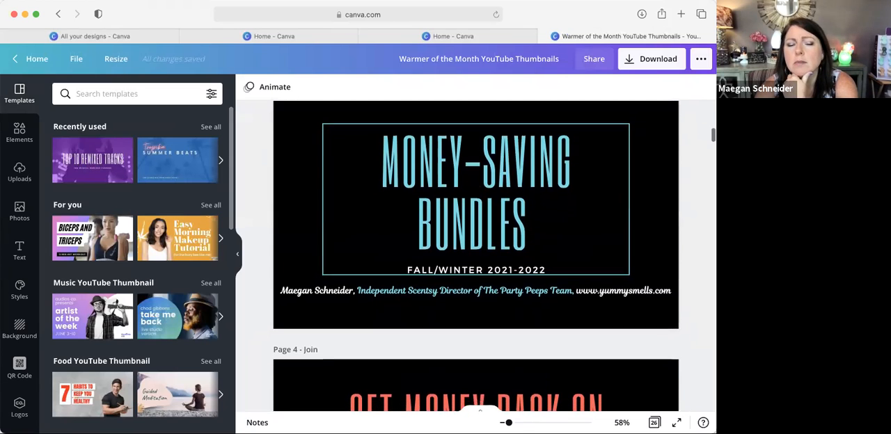
{"action": "scroll", "coordinate": [530, 237], "scroll_direction": "down", "scroll_amount": 8}
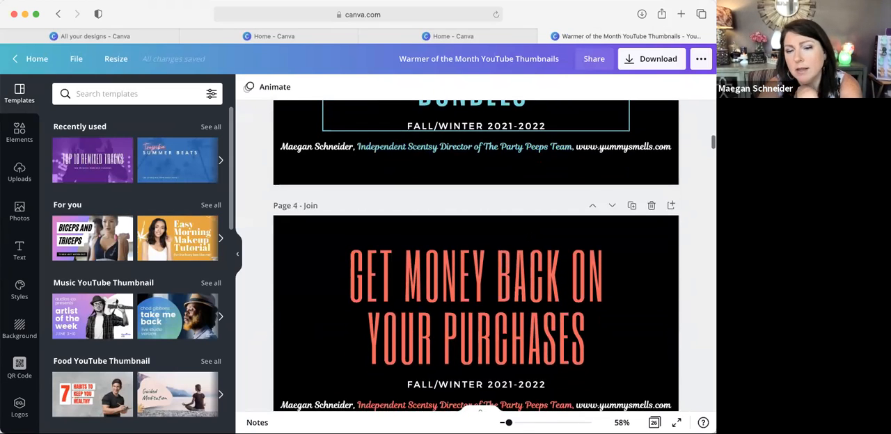
{"action": "scroll", "coordinate": [531, 235], "scroll_direction": "down", "scroll_amount": 9}
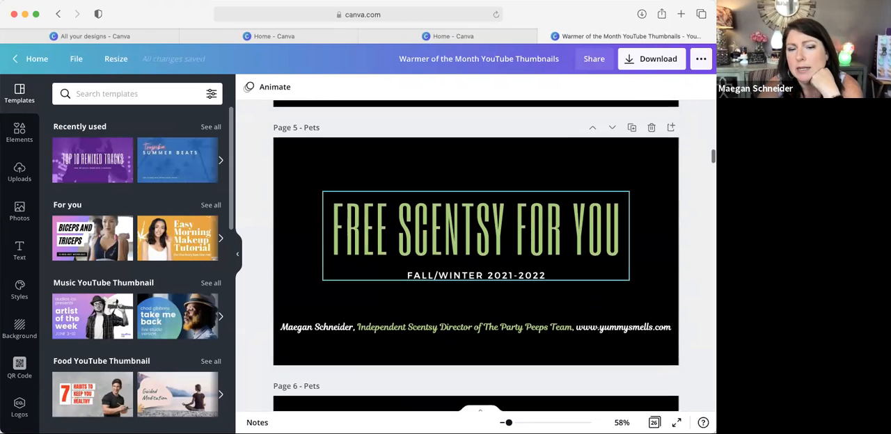
{"action": "scroll", "coordinate": [529, 240], "scroll_direction": "down", "scroll_amount": 6}
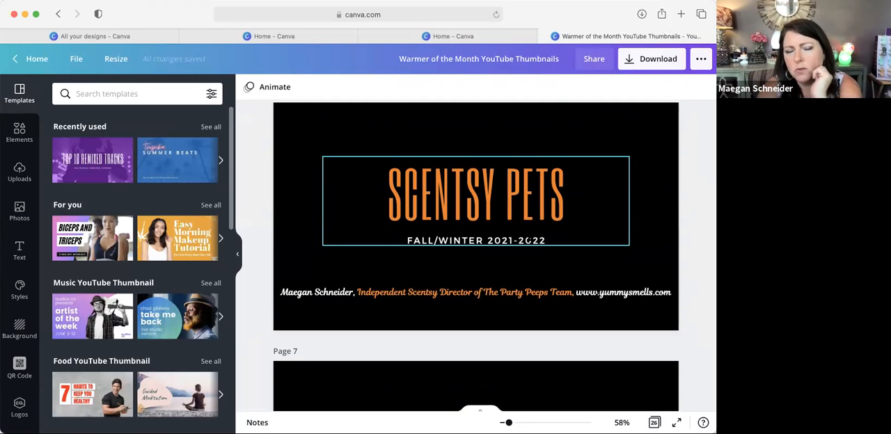
{"action": "scroll", "coordinate": [527, 237], "scroll_direction": "down", "scroll_amount": 6}
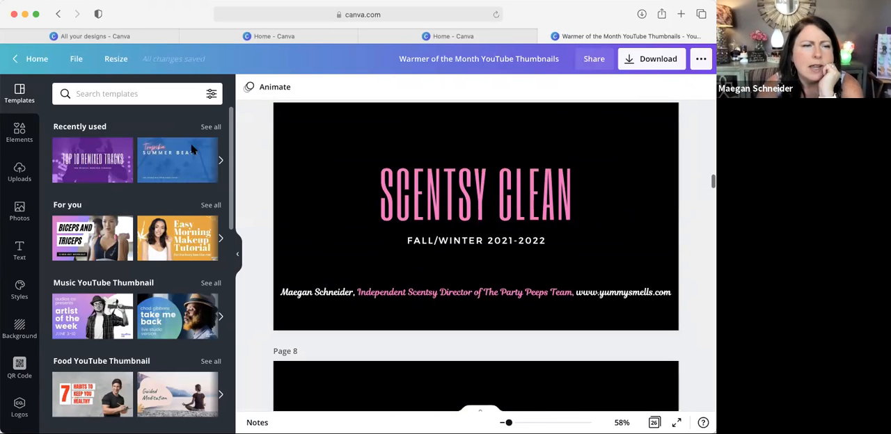
Step: Return to the homepage, open the "Copy of Party" design and look through its bingo invitation and host handbook pages
{"action": "left_click", "coordinate": [28, 58]}
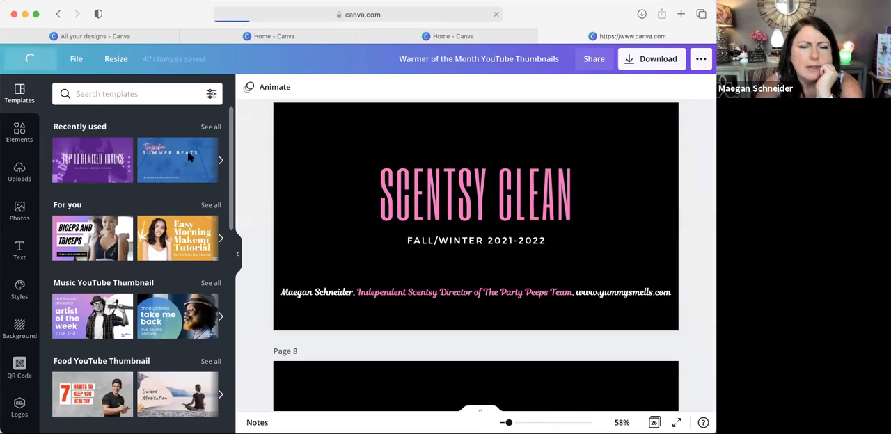
{"action": "scroll", "coordinate": [239, 340], "scroll_direction": "down", "scroll_amount": 5}
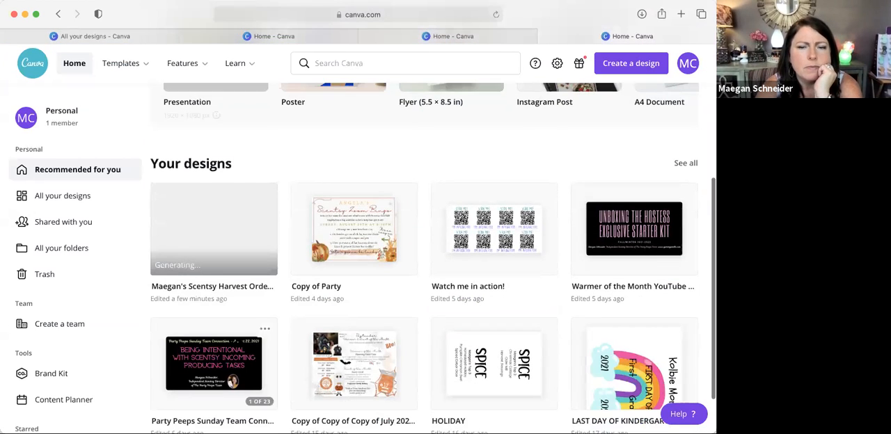
{"action": "left_click", "coordinate": [344, 254]}
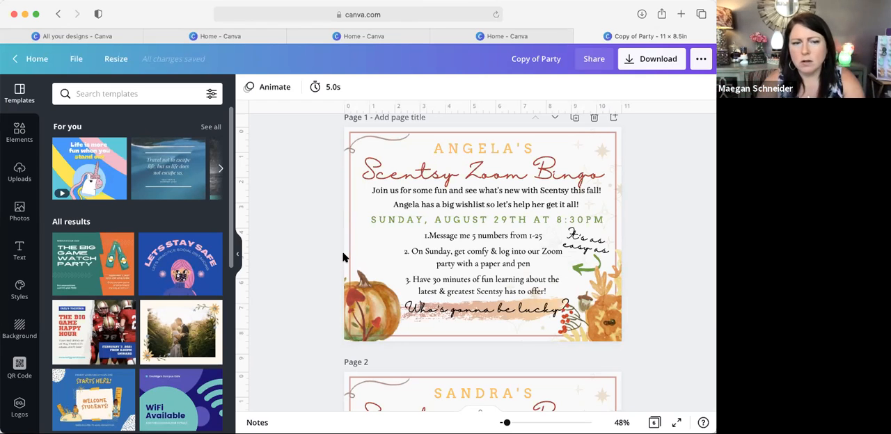
{"action": "scroll", "coordinate": [343, 258], "scroll_direction": "down", "scroll_amount": 10}
{"action": "scroll", "coordinate": [342, 258], "scroll_direction": "down", "scroll_amount": 10}
{"action": "scroll", "coordinate": [342, 258], "scroll_direction": "down", "scroll_amount": 10}
{"action": "scroll", "coordinate": [342, 258], "scroll_direction": "down", "scroll_amount": 3}
{"action": "scroll", "coordinate": [342, 258], "scroll_direction": "up", "scroll_amount": 8}
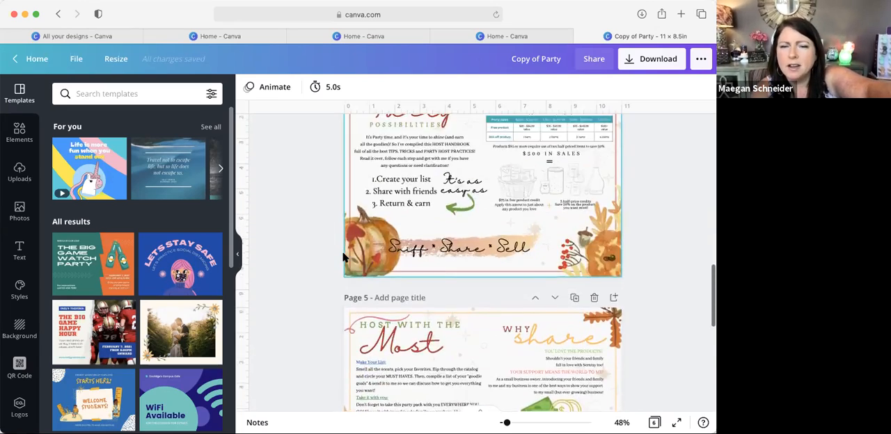
{"action": "scroll", "coordinate": [342, 258], "scroll_direction": "up", "scroll_amount": 7}
{"action": "scroll", "coordinate": [342, 258], "scroll_direction": "down", "scroll_amount": 4}
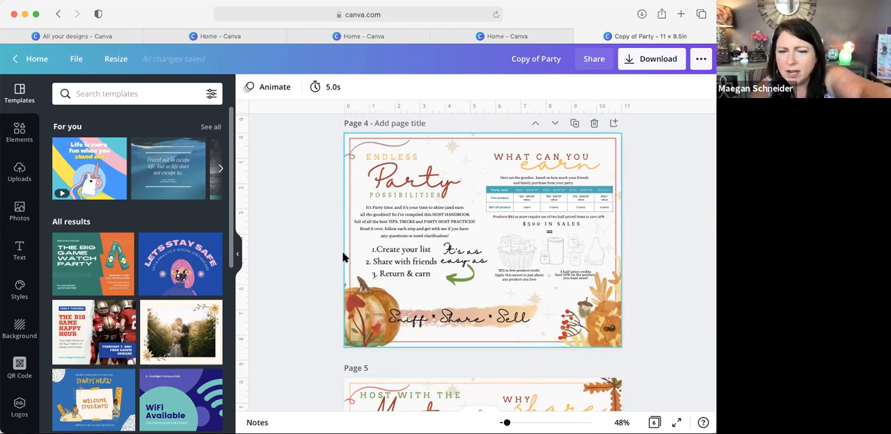
{"action": "scroll", "coordinate": [343, 257], "scroll_direction": "up", "scroll_amount": 8}
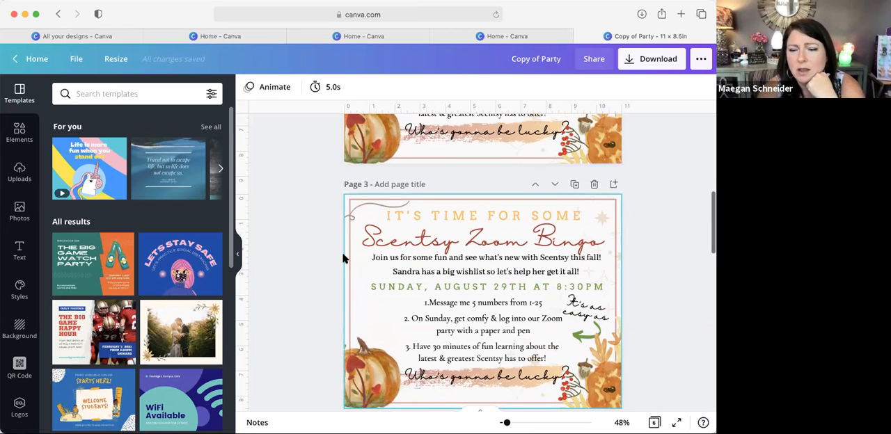
{"action": "scroll", "coordinate": [320, 209], "scroll_direction": "up", "scroll_amount": 5}
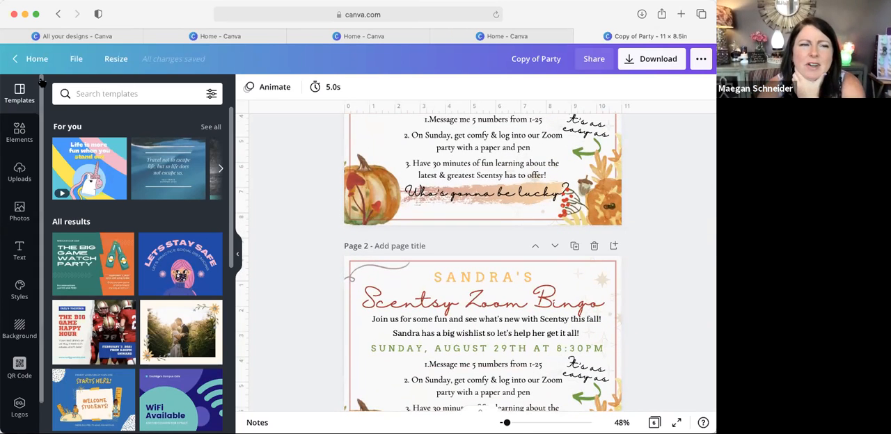
Step: Return to the homepage and open the "Watch me in action!" QR code label design
{"action": "left_click", "coordinate": [32, 60]}
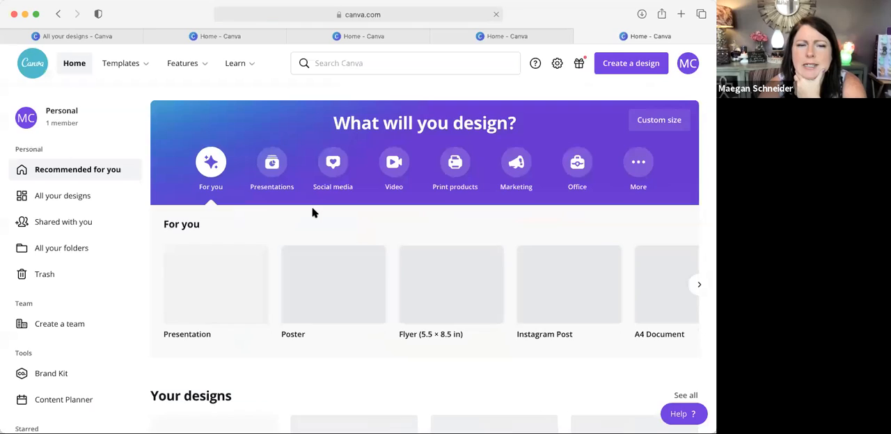
{"action": "scroll", "coordinate": [355, 312], "scroll_direction": "down", "scroll_amount": 5}
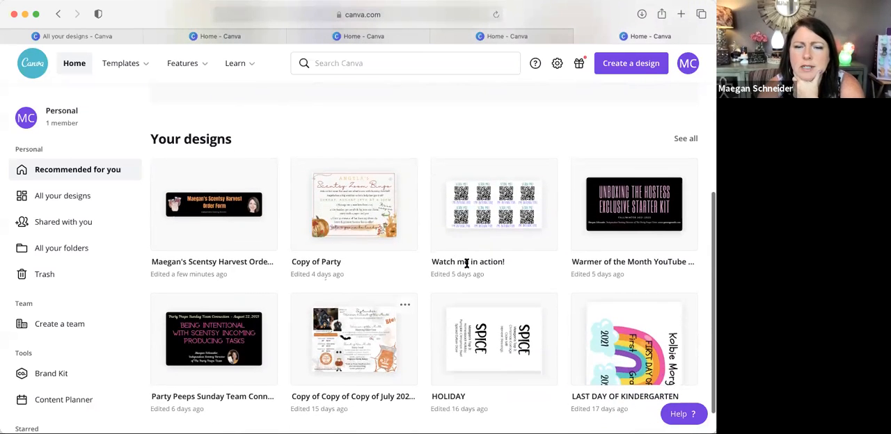
{"action": "left_click", "coordinate": [471, 206]}
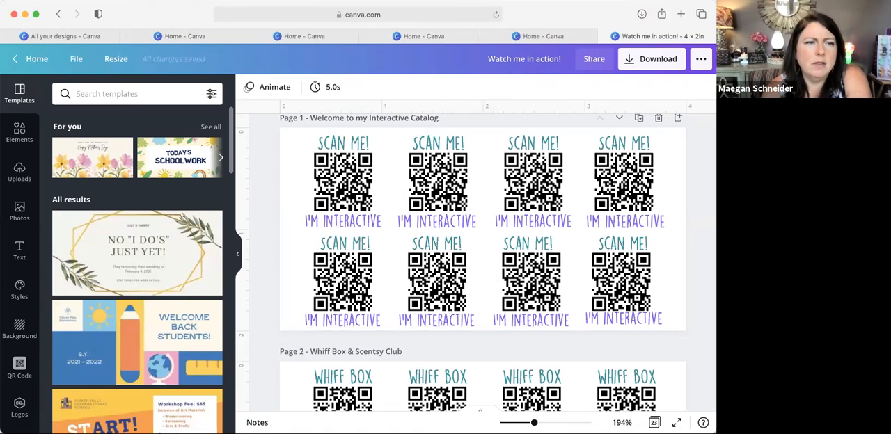
Step: Open a new browser window with the consultant's Scentsy website and go to its Join page
{"action": "left_click", "coordinate": [55, 0]}
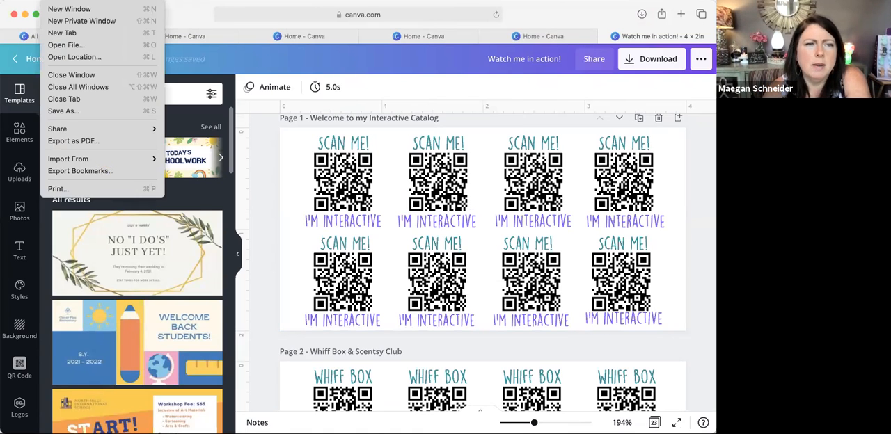
{"action": "left_click", "coordinate": [57, 9]}
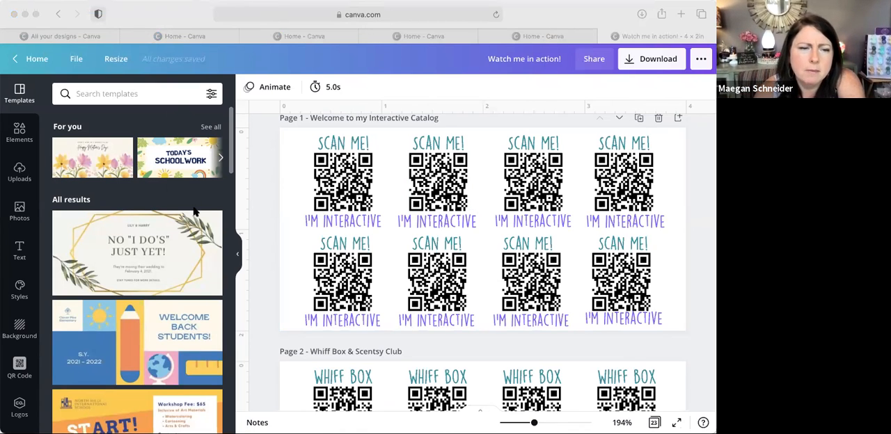
{"action": "key", "text": "super+grave"}
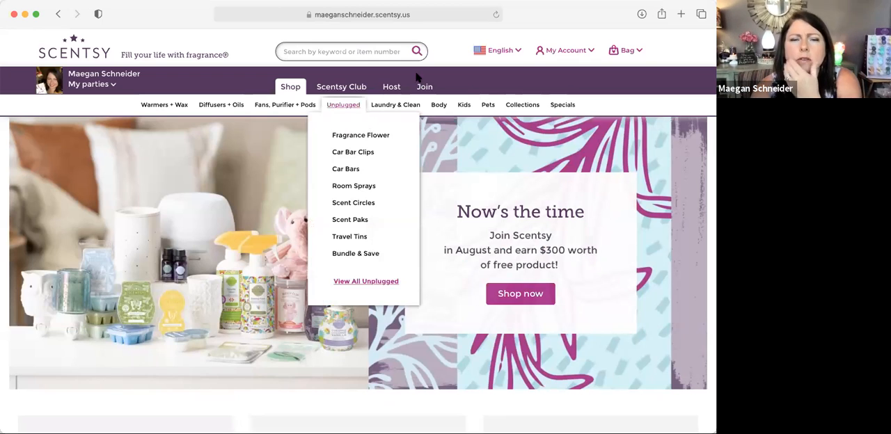
{"action": "mouse_move", "coordinate": [424, 88]}
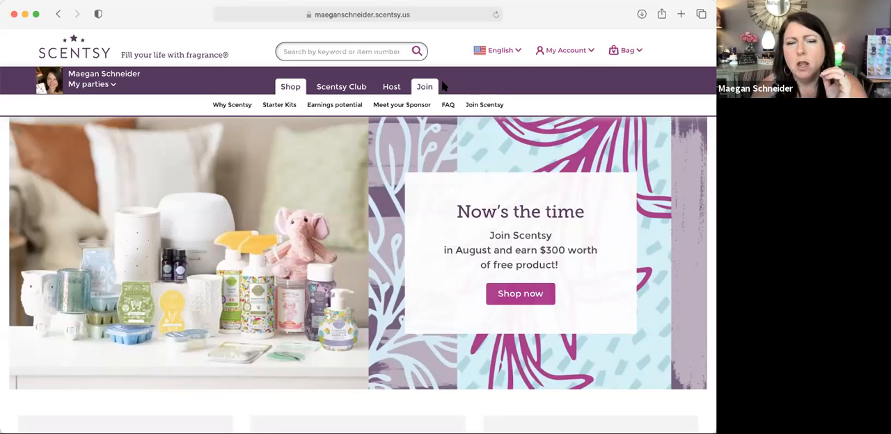
{"action": "left_click", "coordinate": [424, 86]}
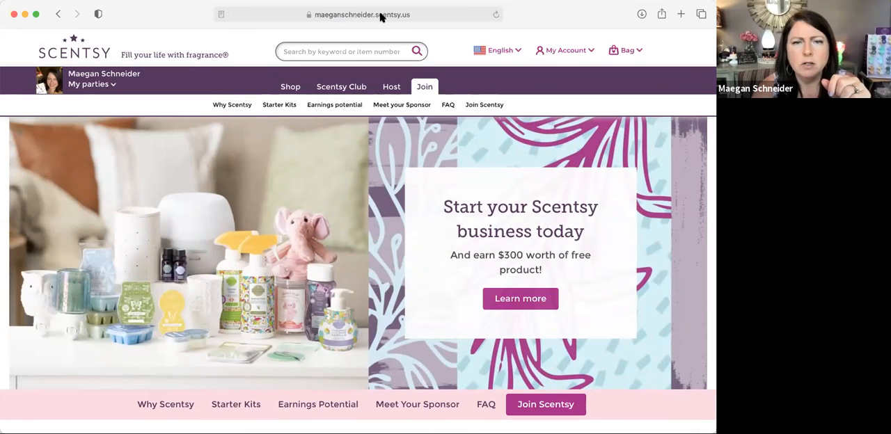
Step: Copy the web address of the Scentsy Join page and close that browser window
{"action": "right_click", "coordinate": [380, 15]}
{"action": "left_click", "coordinate": [360, 16]}
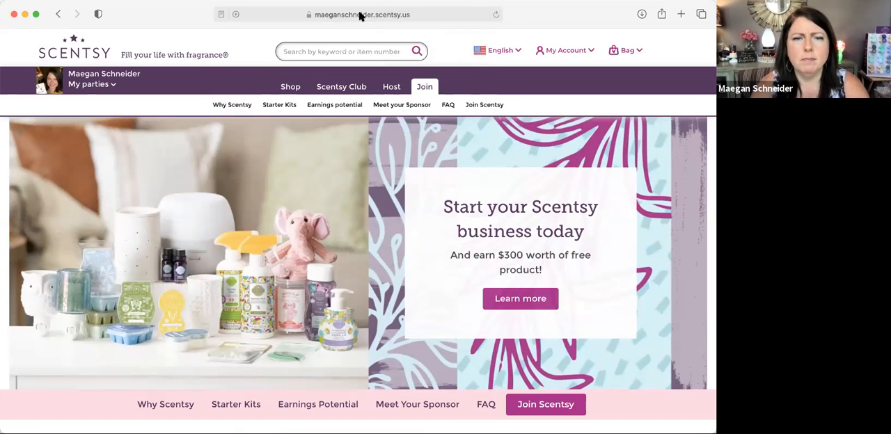
{"action": "left_click", "coordinate": [359, 15]}
{"action": "key", "text": "super+c"}
{"action": "right_click", "coordinate": [335, 14]}
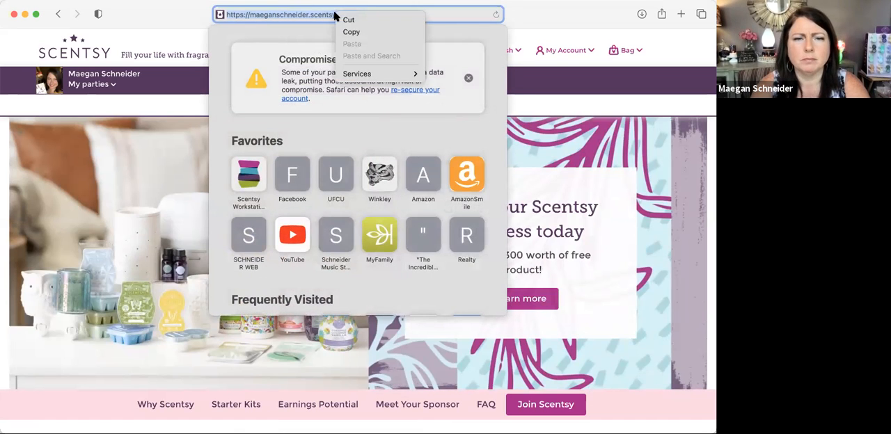
{"action": "left_click", "coordinate": [348, 32]}
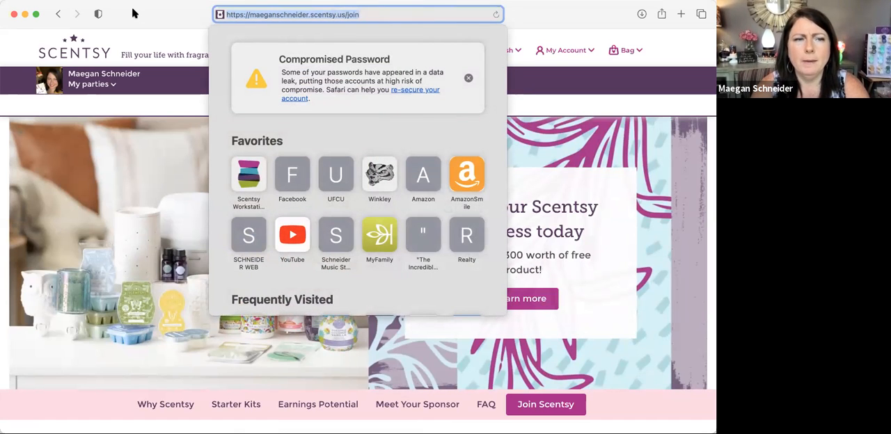
{"action": "left_click", "coordinate": [15, 14]}
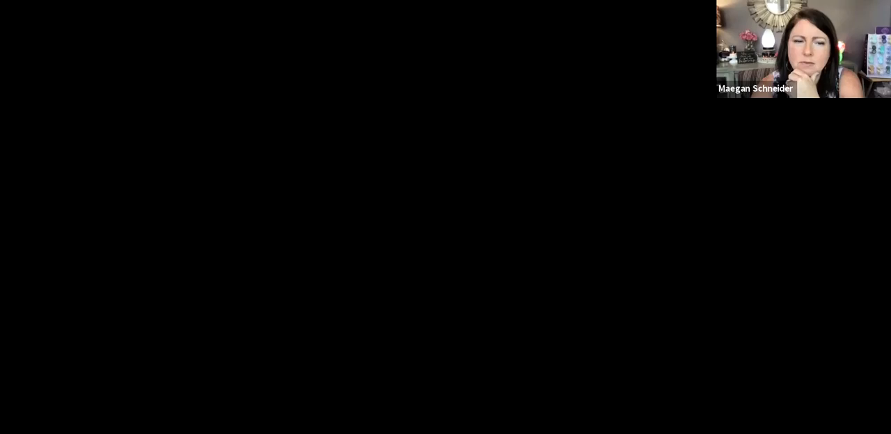
Step: Generate a QR code from the copied Scentsy Join page web address and add it to page 1 of the label design
{"action": "scroll", "coordinate": [395, 235], "scroll_direction": "up", "scroll_amount": 2}
{"action": "scroll", "coordinate": [395, 235], "scroll_direction": "down", "scroll_amount": 1}
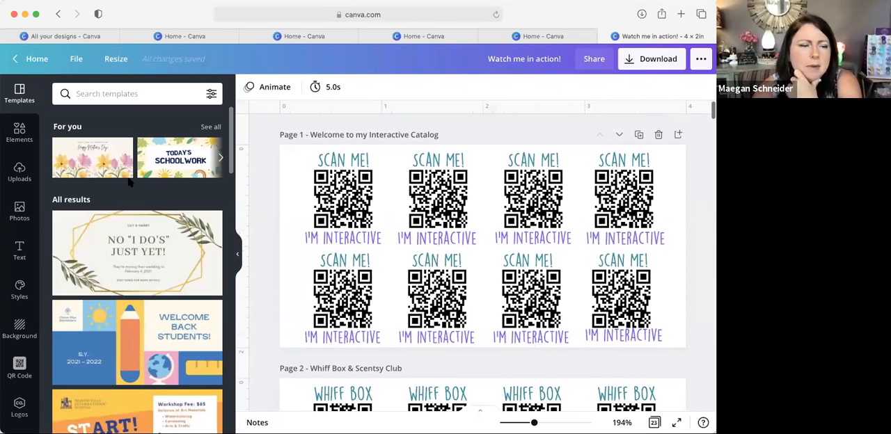
{"action": "scroll", "coordinate": [31, 352], "scroll_direction": "down", "scroll_amount": 1}
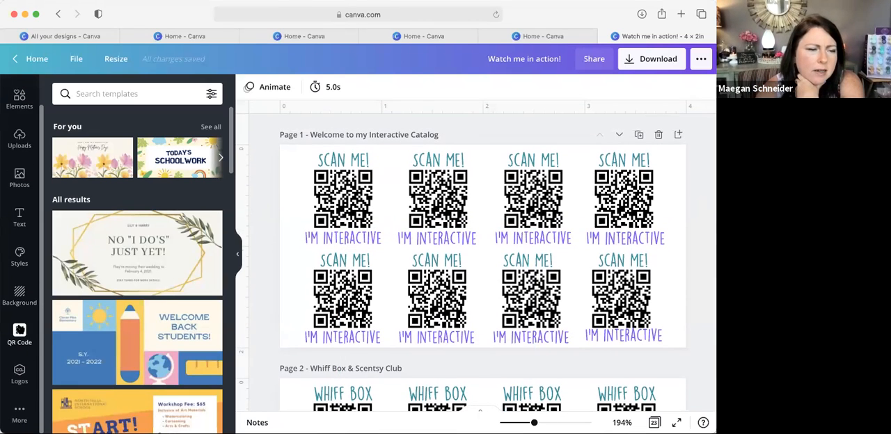
{"action": "left_click", "coordinate": [19, 331]}
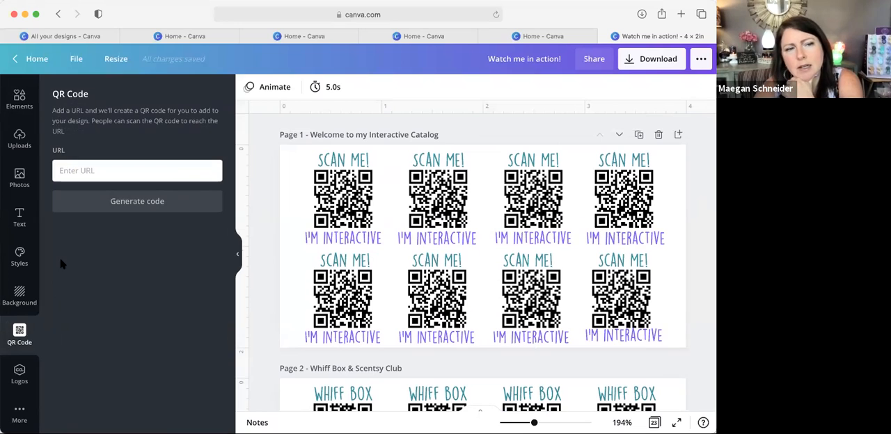
{"action": "left_click", "coordinate": [115, 171]}
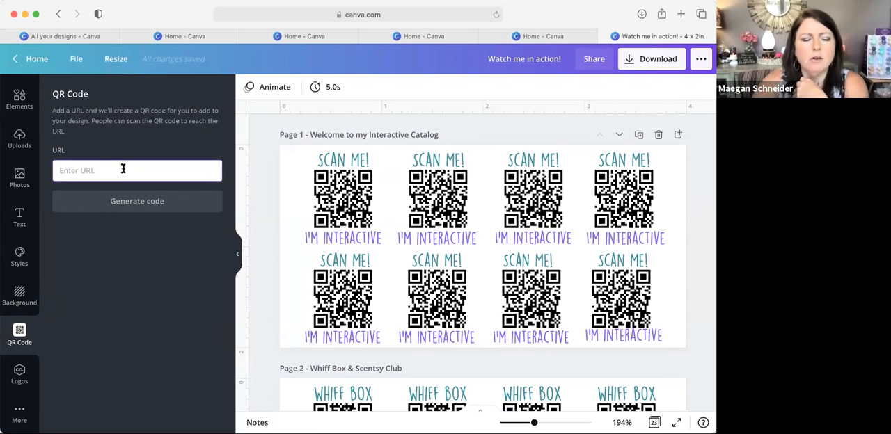
{"action": "key", "text": "super+v"}
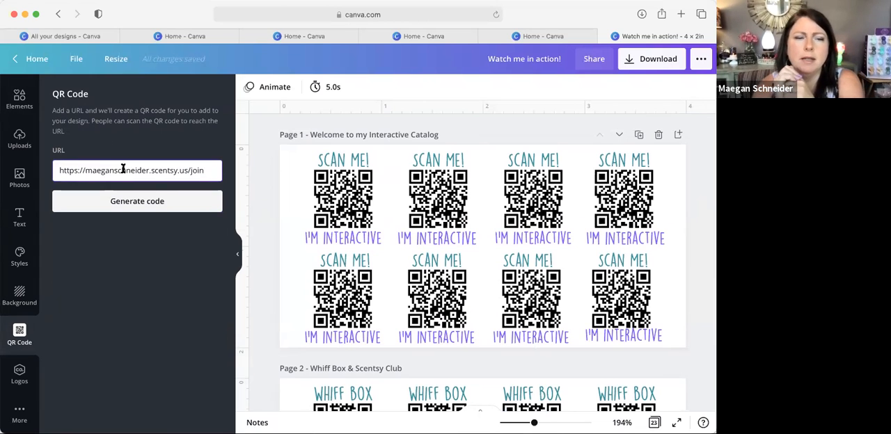
{"action": "left_click", "coordinate": [121, 204]}
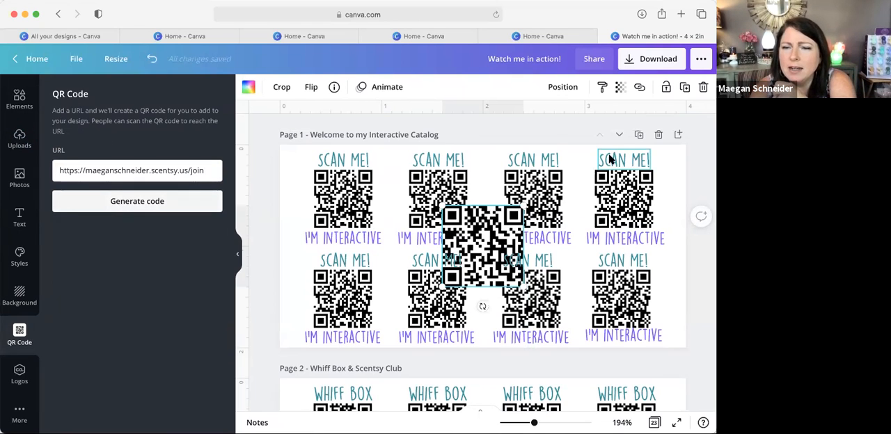
Step: Duplicate page 1 and delete the new Join QR code from the duplicate, page 2
{"action": "left_click", "coordinate": [640, 135]}
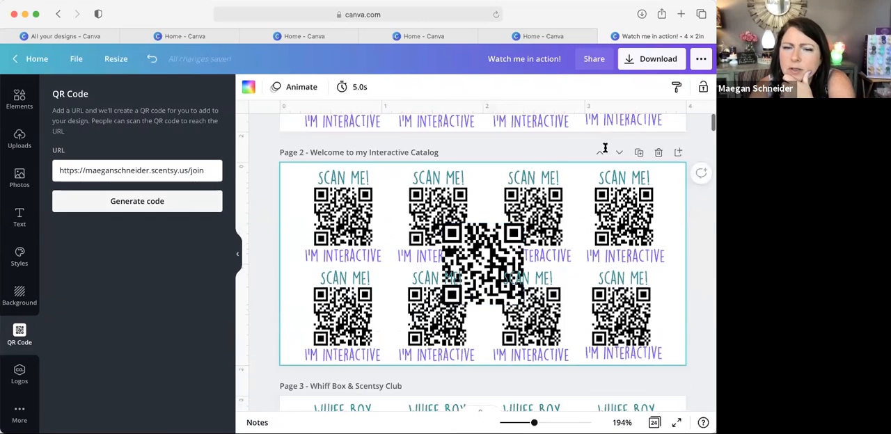
{"action": "left_click", "coordinate": [488, 296]}
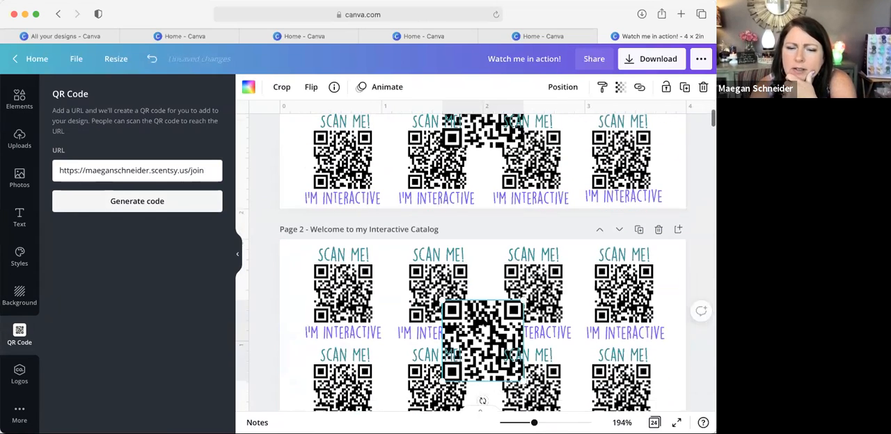
{"action": "key", "text": "Delete"}
Step: Delete the old "Scan me!" labels and QR codes from the first two columns of page 1, keeping the new QR code
{"action": "scroll", "coordinate": [471, 313], "scroll_direction": "up", "scroll_amount": 4}
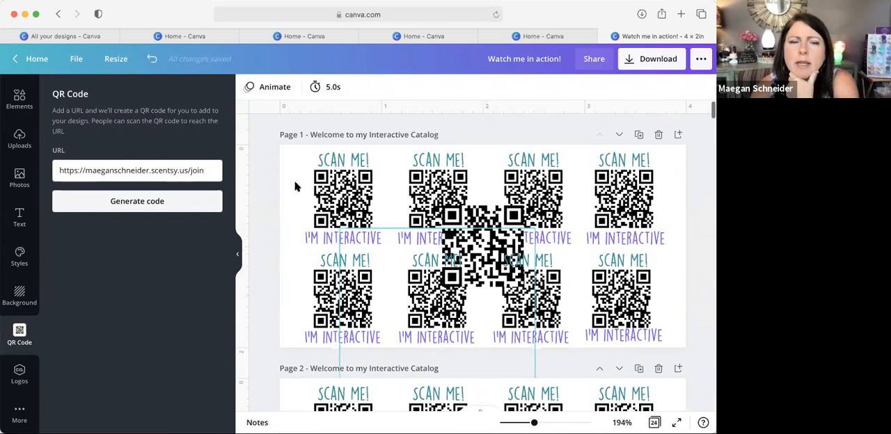
{"action": "left_click", "coordinate": [343, 198]}
{"action": "left_click", "coordinate": [319, 155]}
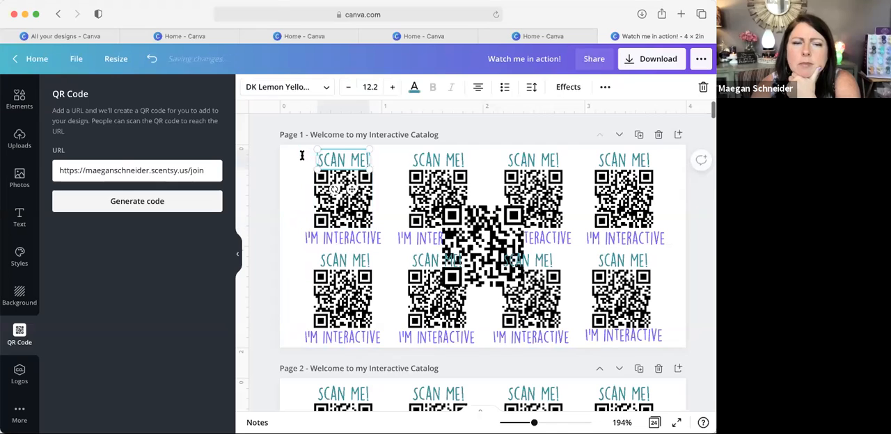
{"action": "left_click", "coordinate": [300, 158]}
{"action": "left_click_drag", "start_coordinate": [300, 159], "coordinate": [425, 320]}
{"action": "key", "text": "Delete"}
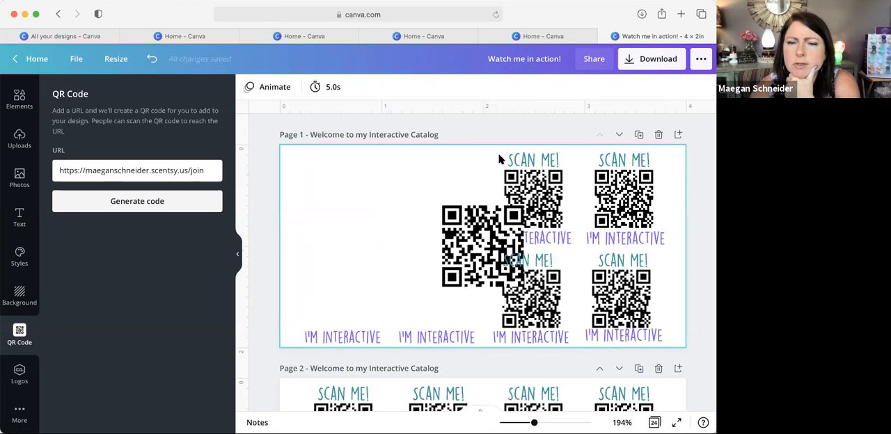
{"action": "left_click_drag", "start_coordinate": [500, 152], "coordinate": [645, 213]}
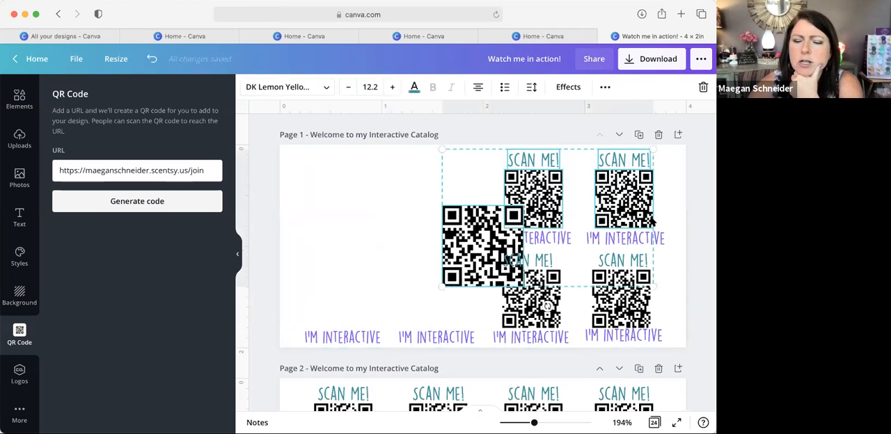
{"action": "key", "text": "Delete"}
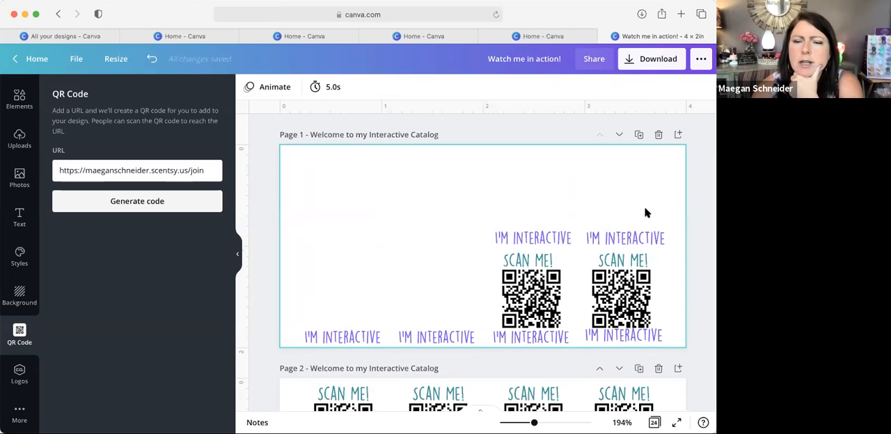
{"action": "left_click", "coordinate": [152, 58]}
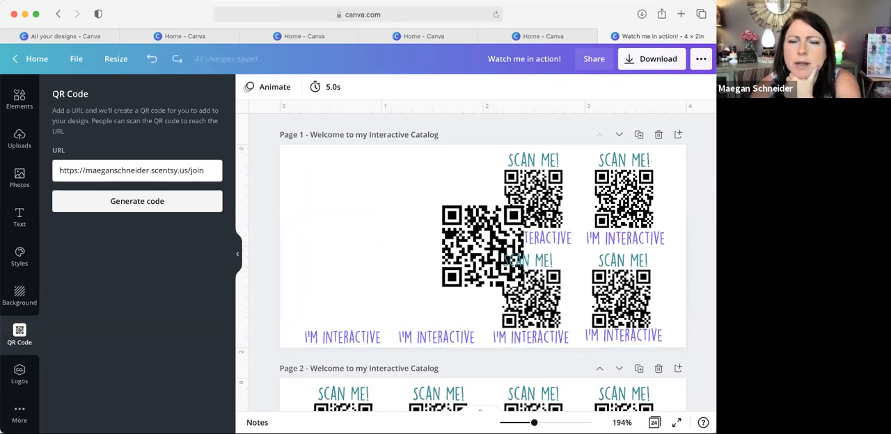
Step: Move the new QR code into the cleared left area of page 1 and delete all remaining old labels and codes
{"action": "left_click_drag", "start_coordinate": [477, 247], "coordinate": [343, 221]}
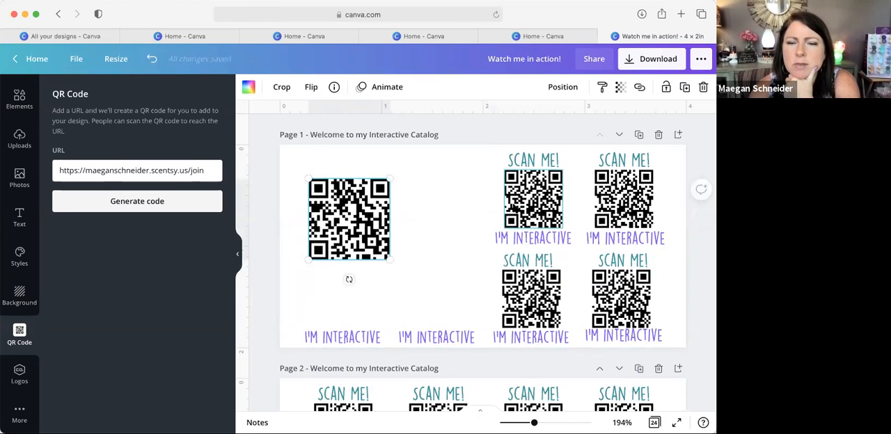
{"action": "left_click", "coordinate": [468, 150]}
{"action": "left_click_drag", "start_coordinate": [468, 150], "coordinate": [672, 343]}
{"action": "key", "text": "Delete"}
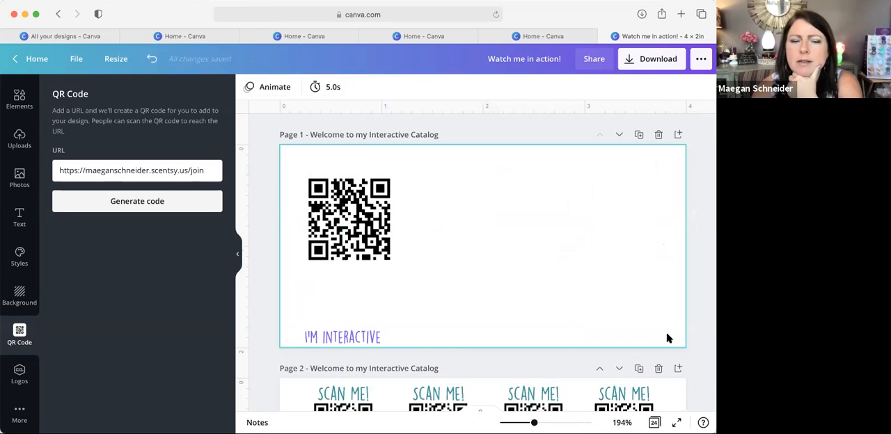
{"action": "left_click", "coordinate": [344, 334]}
{"action": "key", "text": "Delete"}
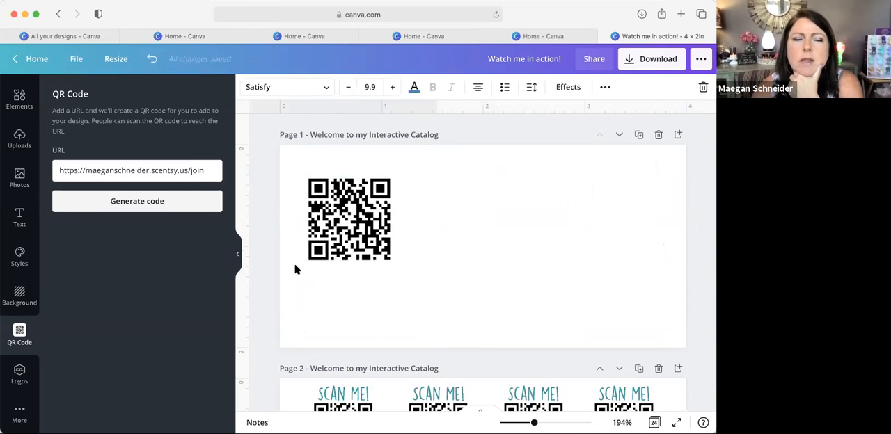
Step: Place the Join QR code in the page's upper-left corner and arrange three copies with it in a two-by-two grid
{"action": "left_click_drag", "start_coordinate": [387, 221], "coordinate": [476, 249]}
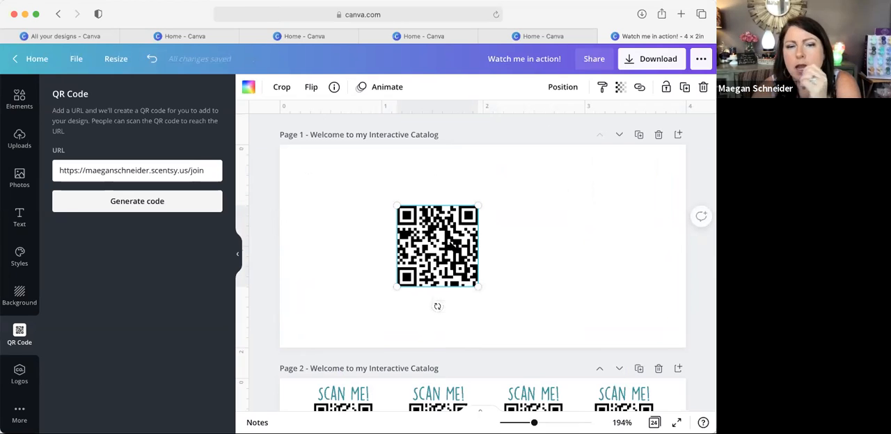
{"action": "left_click_drag", "start_coordinate": [441, 246], "coordinate": [334, 193]}
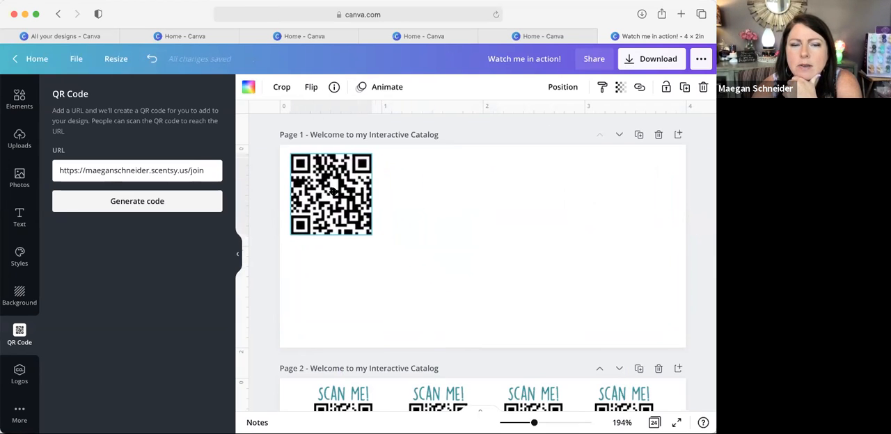
{"action": "key", "text": "super+d"}
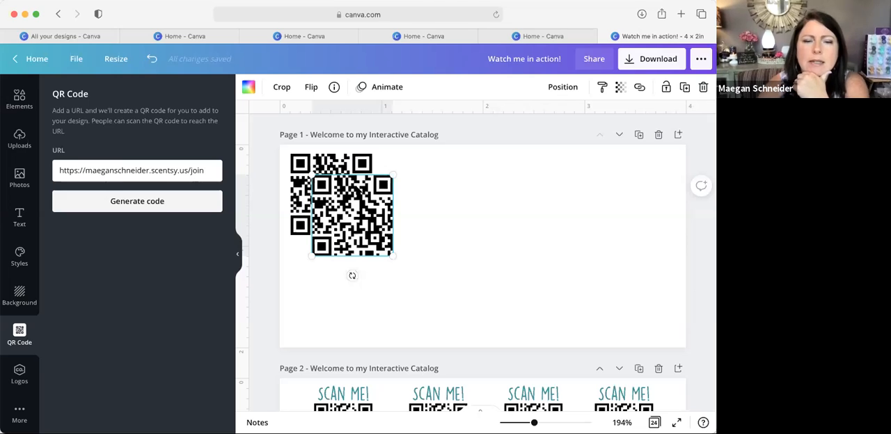
{"action": "left_click_drag", "start_coordinate": [366, 212], "coordinate": [348, 285]}
{"action": "key", "text": "super+d"}
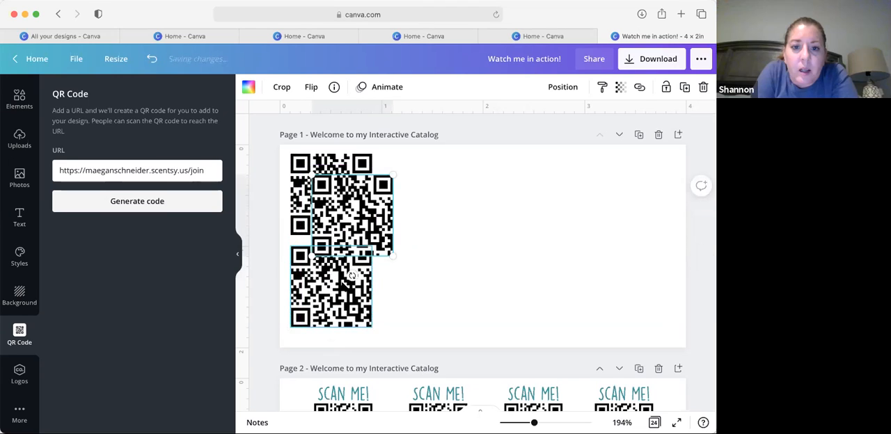
{"action": "left_click_drag", "start_coordinate": [347, 202], "coordinate": [421, 187]}
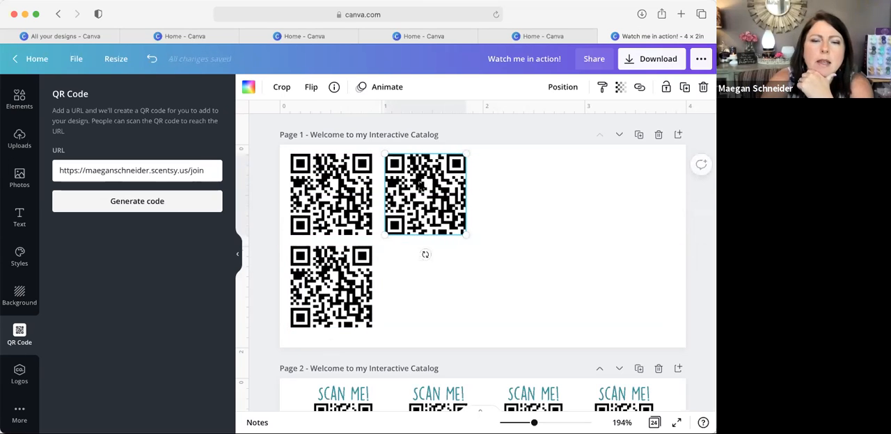
{"action": "key", "text": "super+v"}
{"action": "left_click_drag", "start_coordinate": [352, 222], "coordinate": [420, 288]}
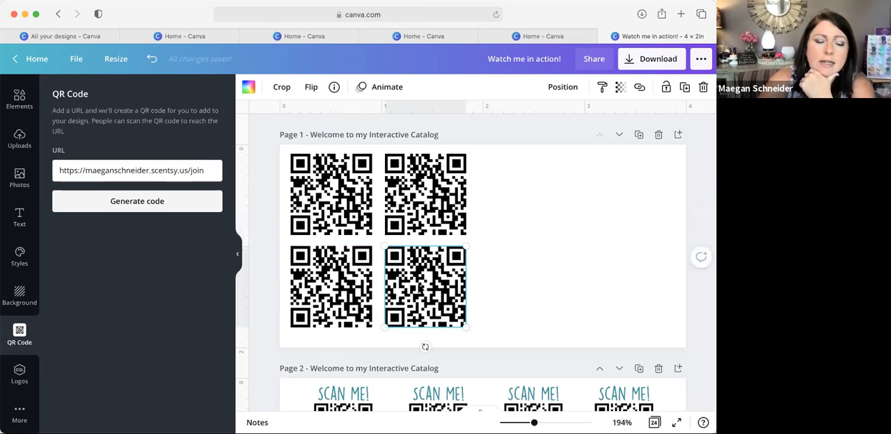
Step: Add four more copies of the Join QR code as the third and fourth columns, aligned with the two existing rows
{"action": "key", "text": "super+v"}
{"action": "left_click_drag", "start_coordinate": [353, 213], "coordinate": [521, 196]}
{"action": "key", "text": "super+v"}
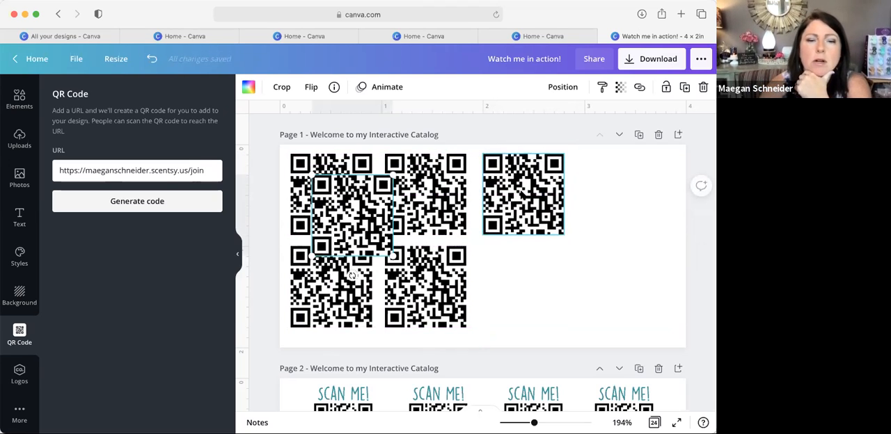
{"action": "left_click_drag", "start_coordinate": [358, 202], "coordinate": [527, 268]}
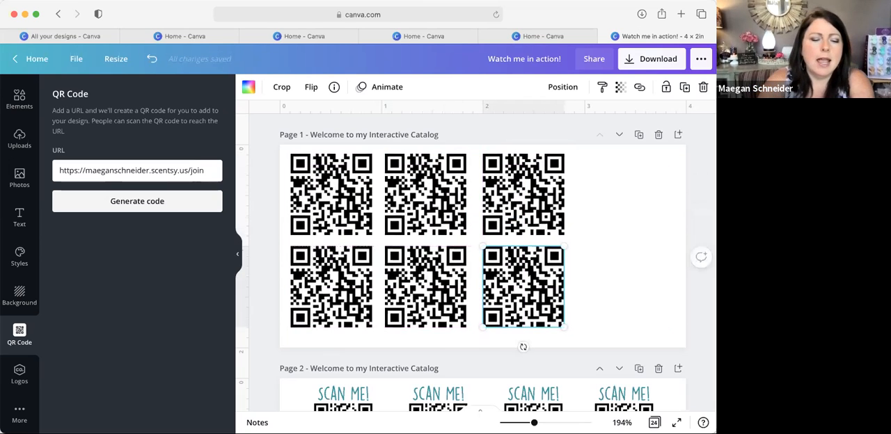
{"action": "key", "text": "super+v"}
{"action": "left_click_drag", "start_coordinate": [352, 220], "coordinate": [618, 199]}
{"action": "key", "text": "super+v"}
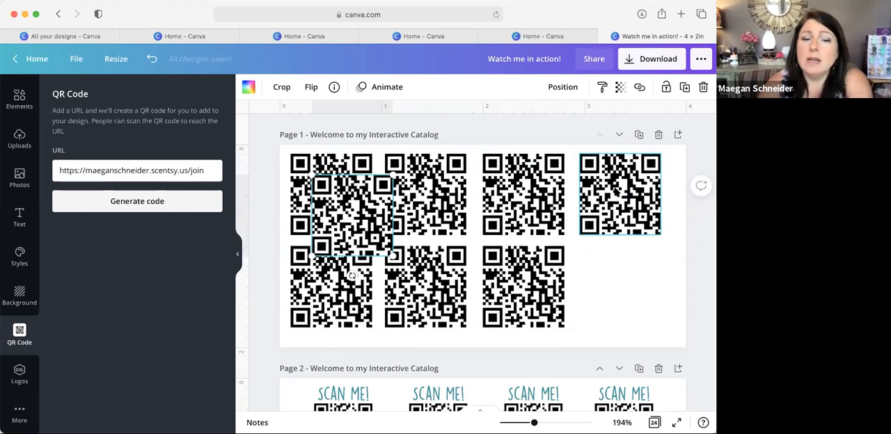
{"action": "left_click_drag", "start_coordinate": [351, 202], "coordinate": [619, 268]}
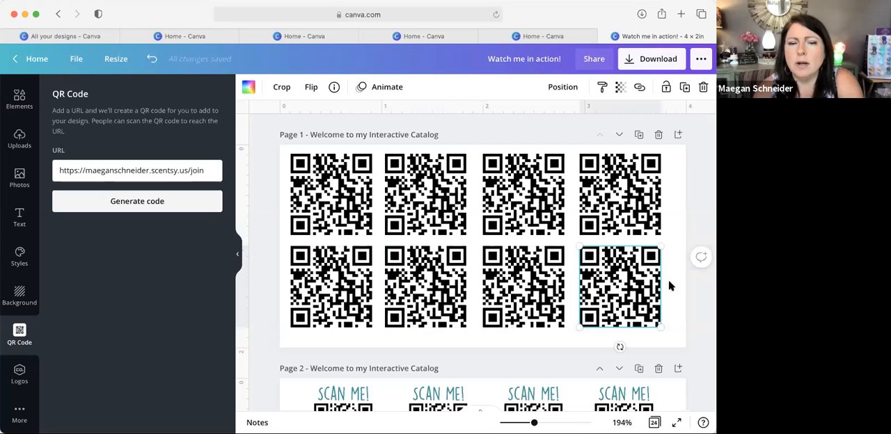
Step: Rename page 1 as "Join page"
{"action": "triple_click", "coordinate": [392, 134]}
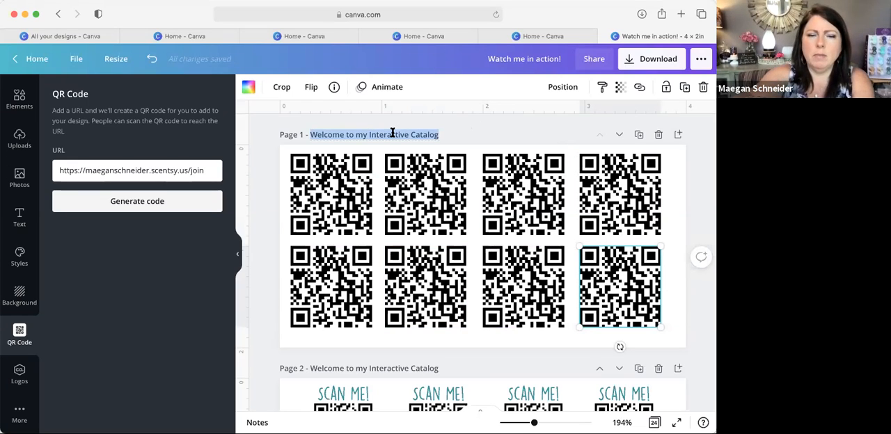
{"action": "type", "text": "Join"}
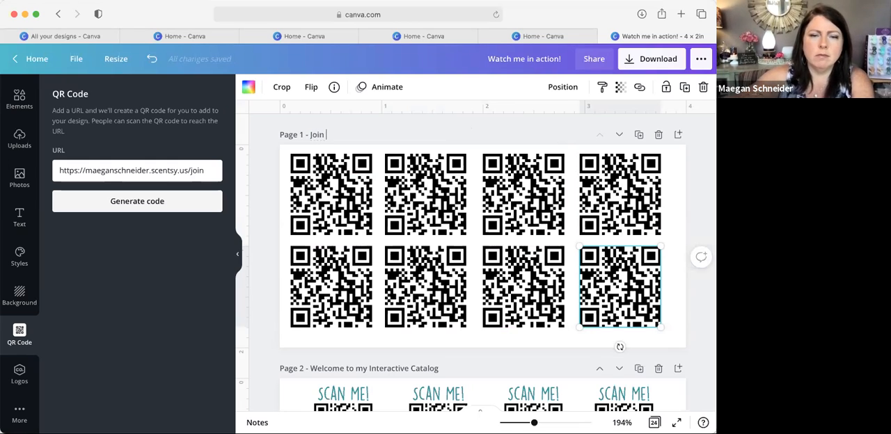
{"action": "type", "text": " page"}
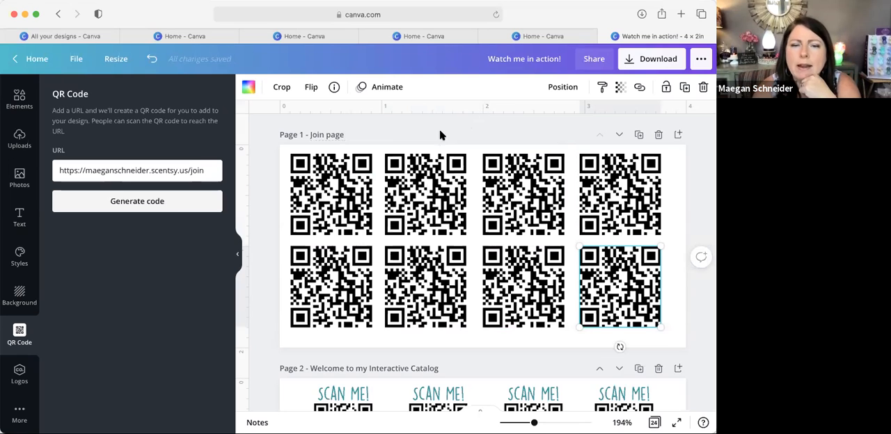
{"action": "left_click", "coordinate": [438, 158]}
Step: Look through the QR label pages from the Interactive Catalog to Scentsy Kids, and return to the Join page
{"action": "scroll", "coordinate": [448, 230], "scroll_direction": "down", "scroll_amount": 5}
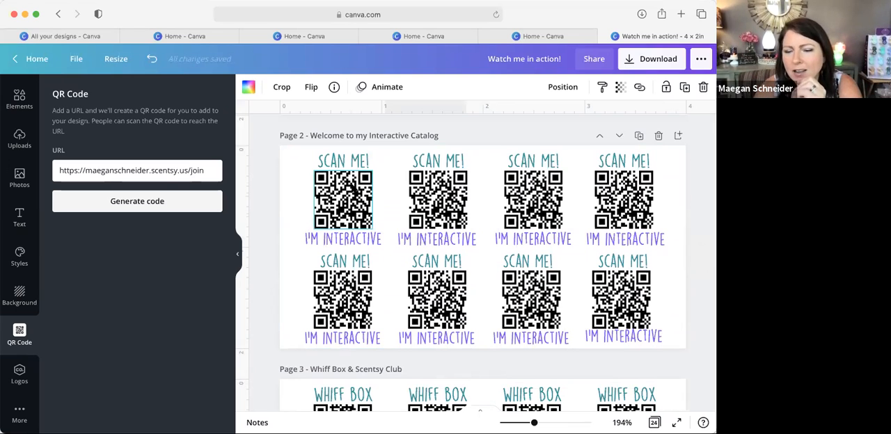
{"action": "scroll", "coordinate": [354, 186], "scroll_direction": "down", "scroll_amount": 2}
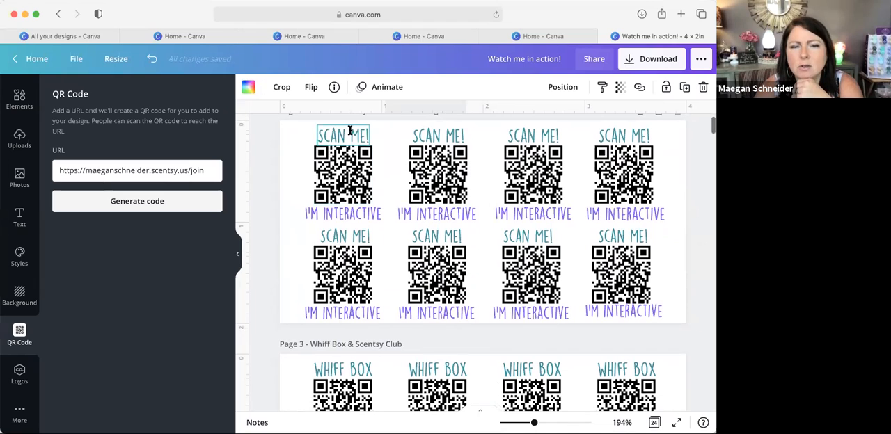
{"action": "scroll", "coordinate": [386, 202], "scroll_direction": "down", "scroll_amount": 5}
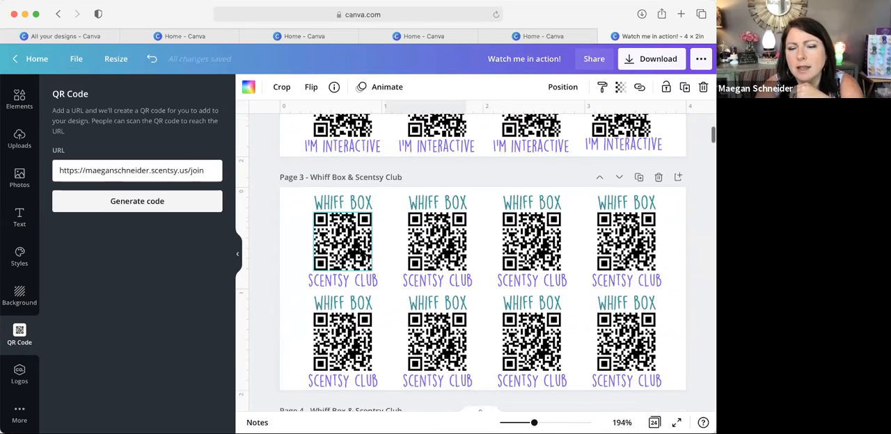
{"action": "scroll", "coordinate": [361, 252], "scroll_direction": "down", "scroll_amount": 5}
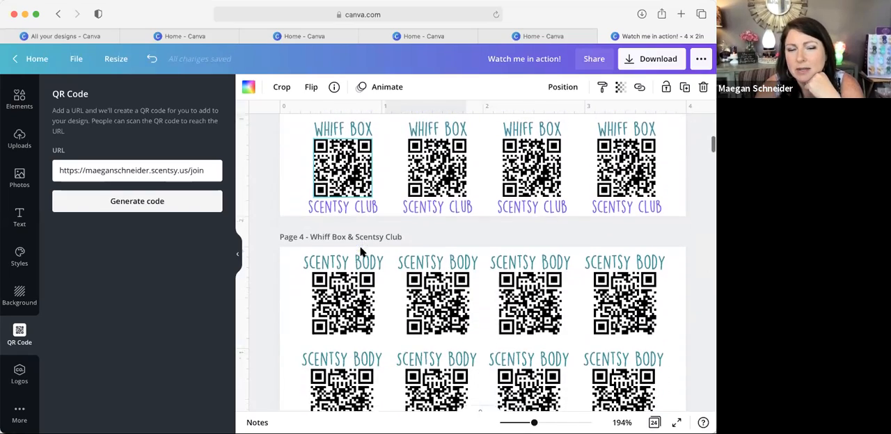
{"action": "scroll", "coordinate": [361, 250], "scroll_direction": "down", "scroll_amount": 15}
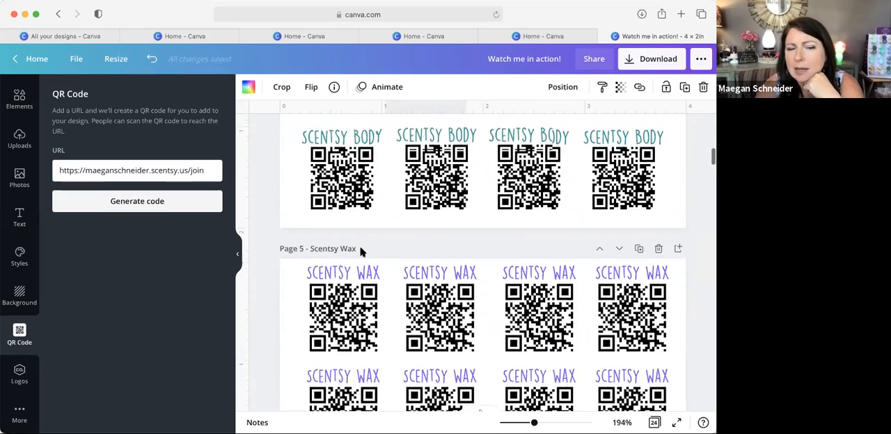
{"action": "scroll", "coordinate": [362, 252], "scroll_direction": "down", "scroll_amount": 4}
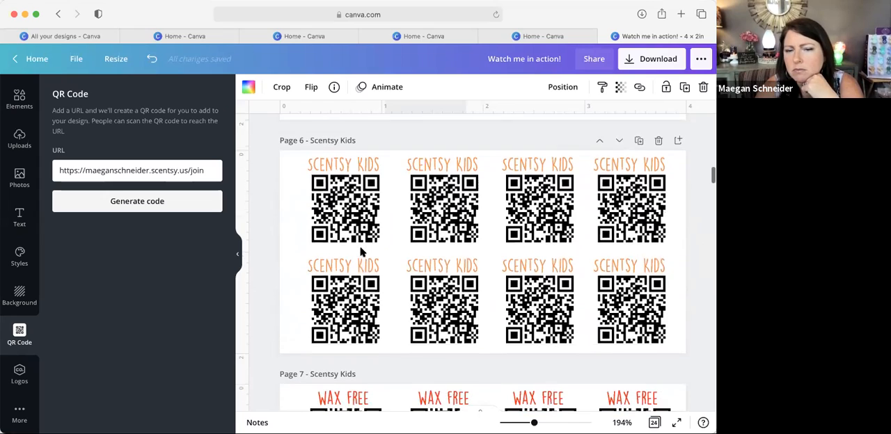
{"action": "scroll", "coordinate": [362, 252], "scroll_direction": "up", "scroll_amount": 15}
{"action": "left_click", "coordinate": [444, 208]}
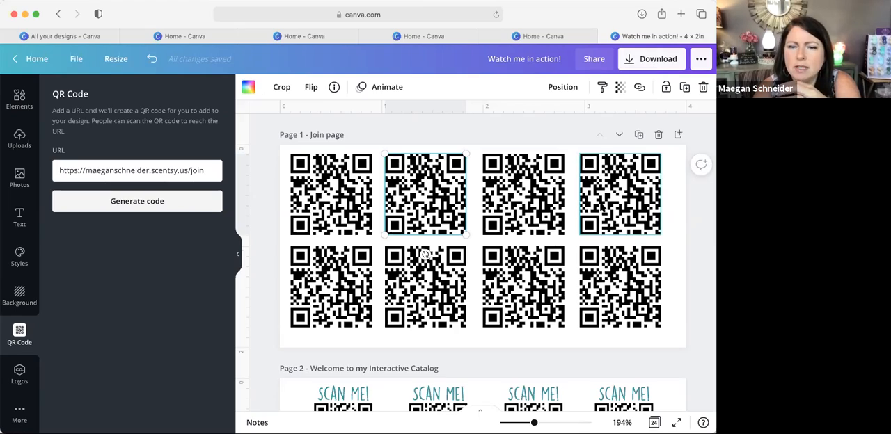
{"action": "scroll", "coordinate": [602, 206], "scroll_direction": "down", "scroll_amount": 15}
{"action": "scroll", "coordinate": [602, 206], "scroll_direction": "up", "scroll_amount": 8}
{"action": "scroll", "coordinate": [602, 207], "scroll_direction": "up", "scroll_amount": 5}
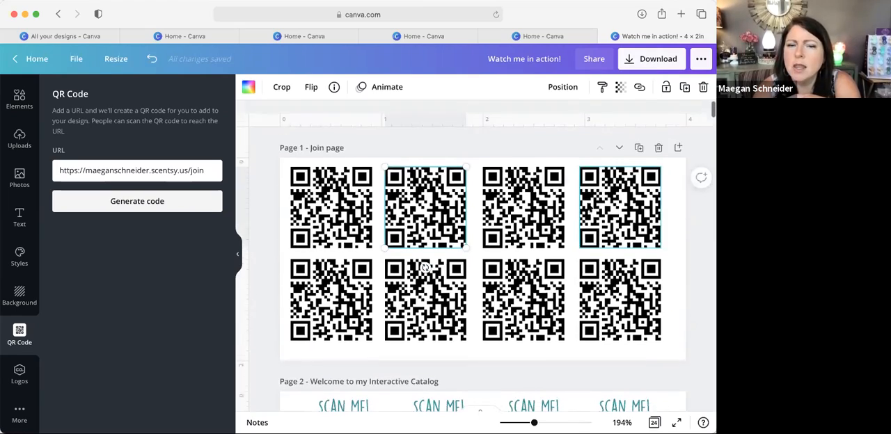
Step: Download only page 1, the Join page, as a PNG at size 1, and dismiss the saved-design dialog
{"action": "left_click", "coordinate": [568, 148]}
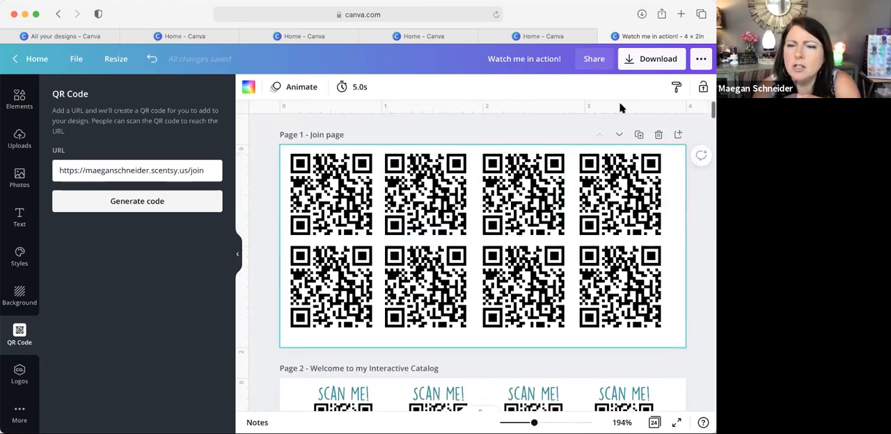
{"action": "left_click", "coordinate": [647, 59]}
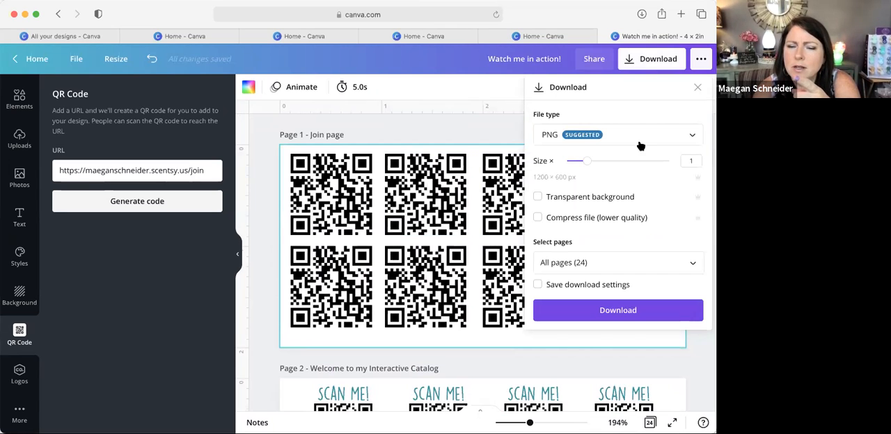
{"action": "left_click", "coordinate": [692, 264]}
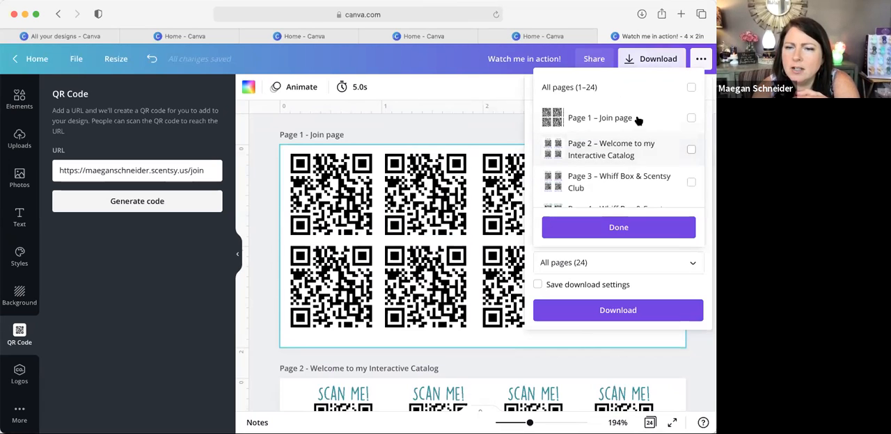
{"action": "left_click", "coordinate": [689, 119]}
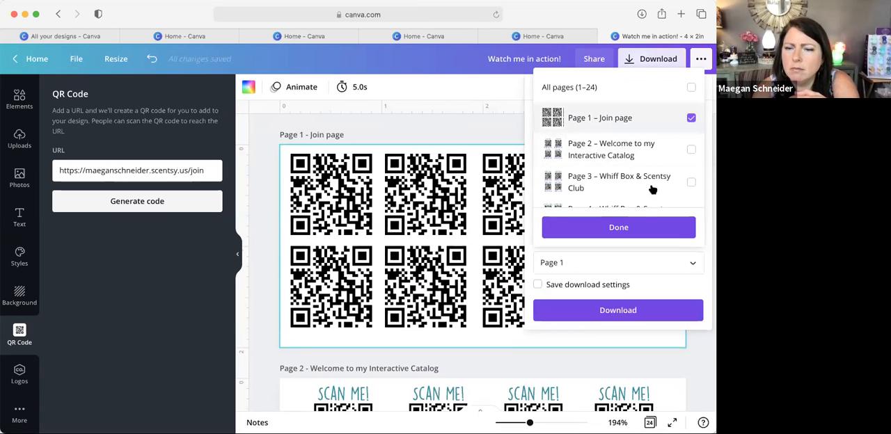
{"action": "left_click", "coordinate": [638, 228]}
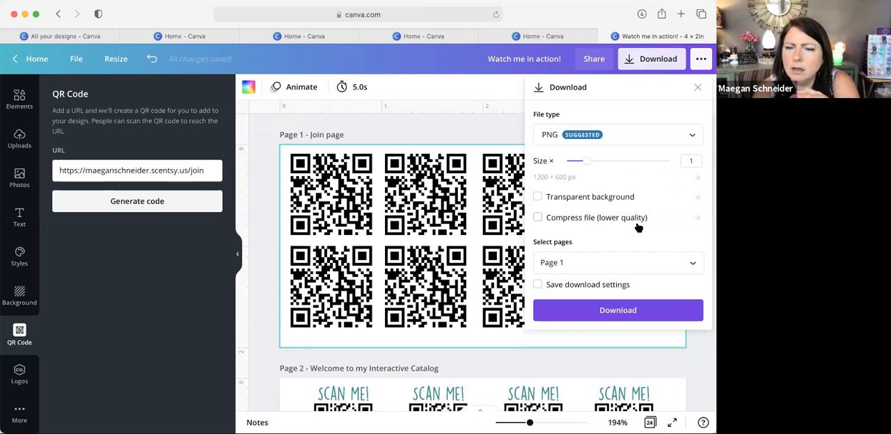
{"action": "left_click", "coordinate": [617, 311]}
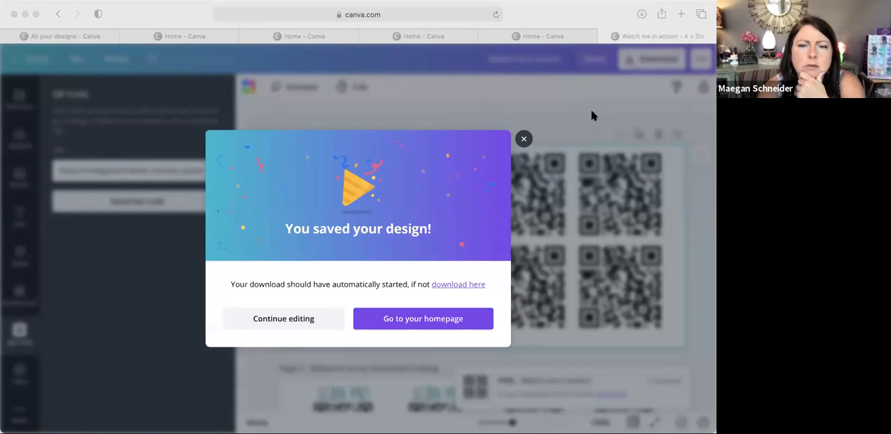
{"action": "left_click", "coordinate": [523, 139]}
{"action": "left_click", "coordinate": [523, 139]}
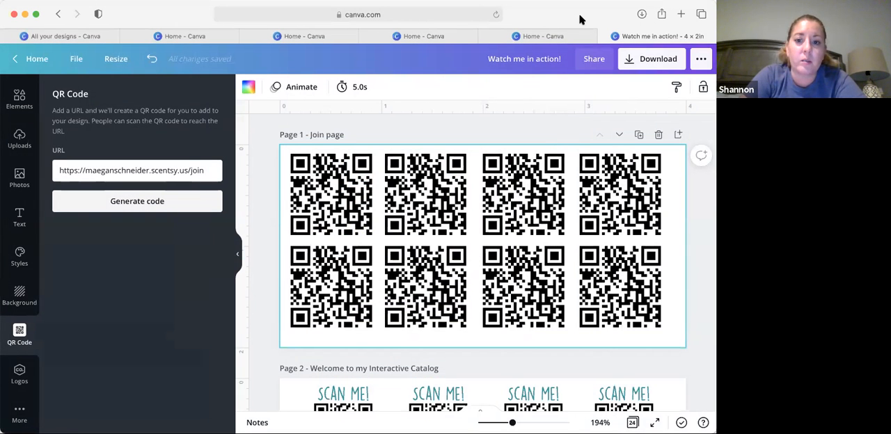
{"action": "left_click", "coordinate": [143, 6]}
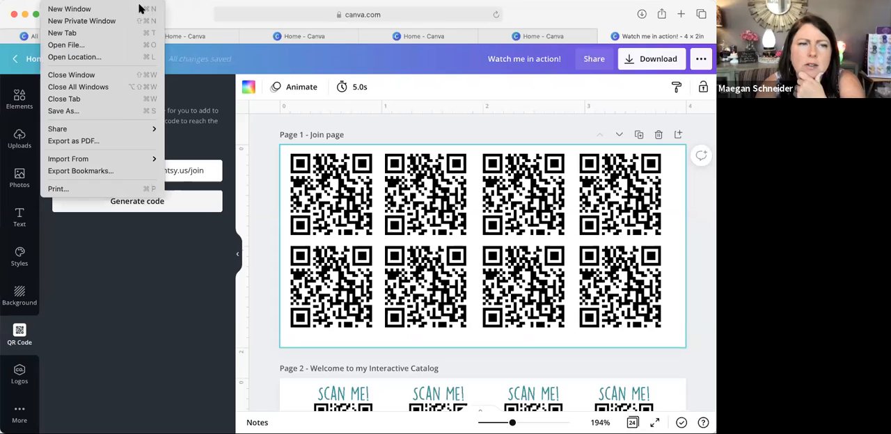
{"action": "left_click", "coordinate": [58, 8]}
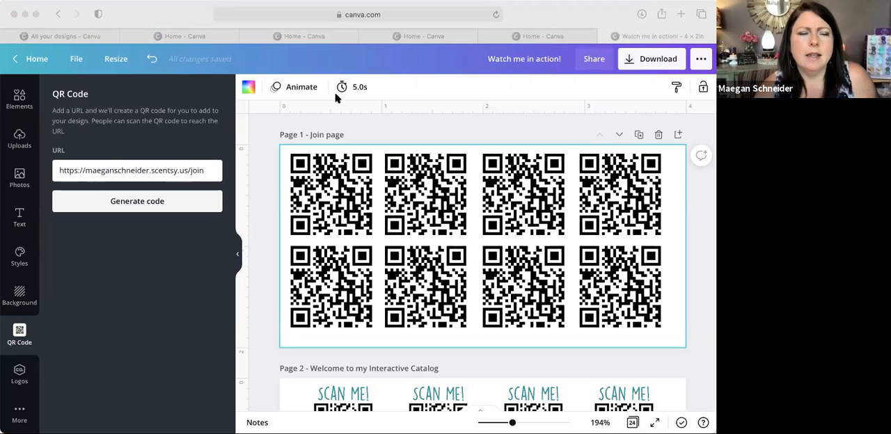
{"action": "left_click_drag", "start_coordinate": [242, 141], "coordinate": [256, 172]}
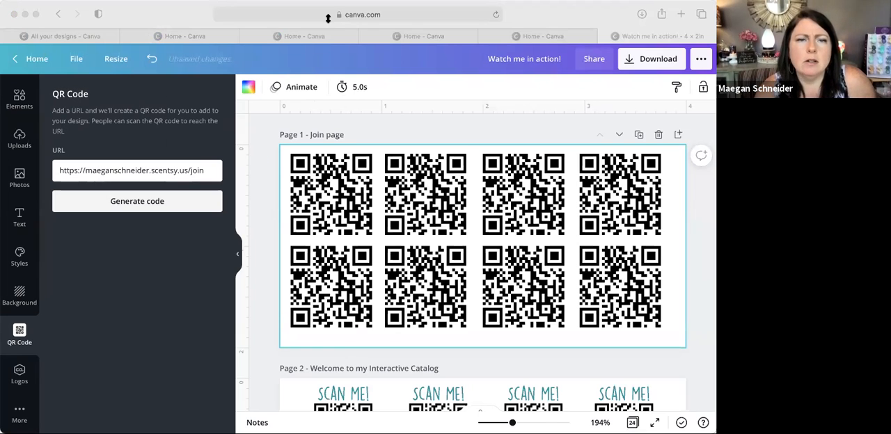
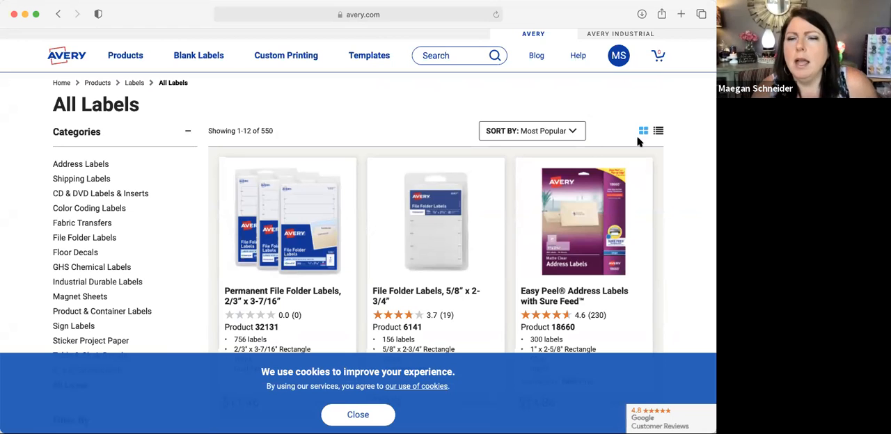
Step: Open the saved projects in the Avery account and start creating a new project
{"action": "left_click", "coordinate": [621, 60]}
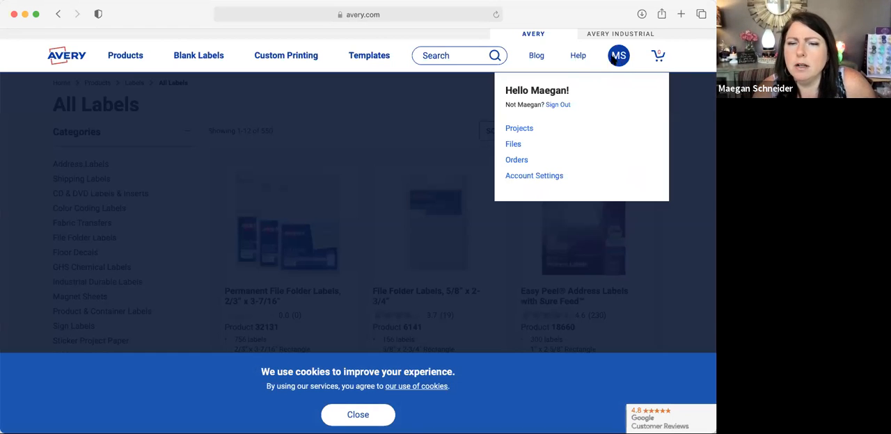
{"action": "left_click", "coordinate": [528, 128]}
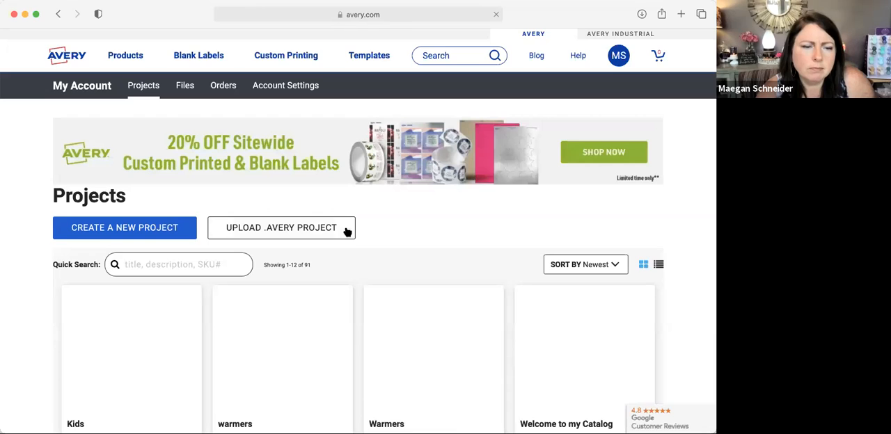
{"action": "scroll", "coordinate": [347, 231], "scroll_direction": "down", "scroll_amount": 1}
{"action": "scroll", "coordinate": [347, 232], "scroll_direction": "down", "scroll_amount": 3}
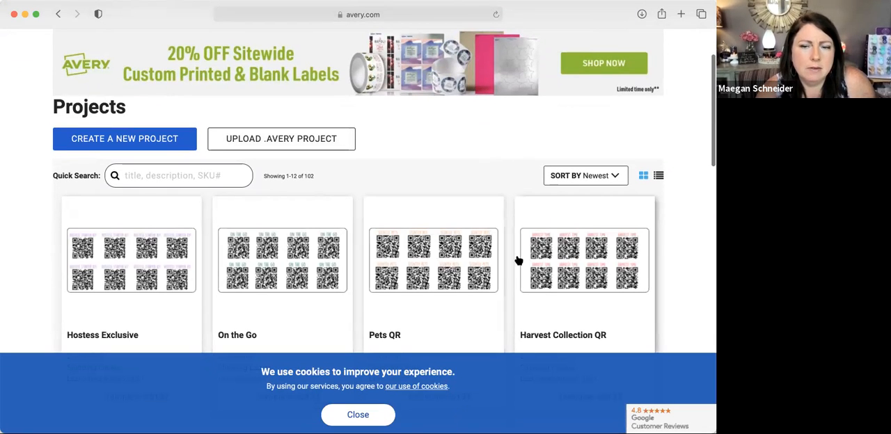
{"action": "left_click", "coordinate": [161, 137]}
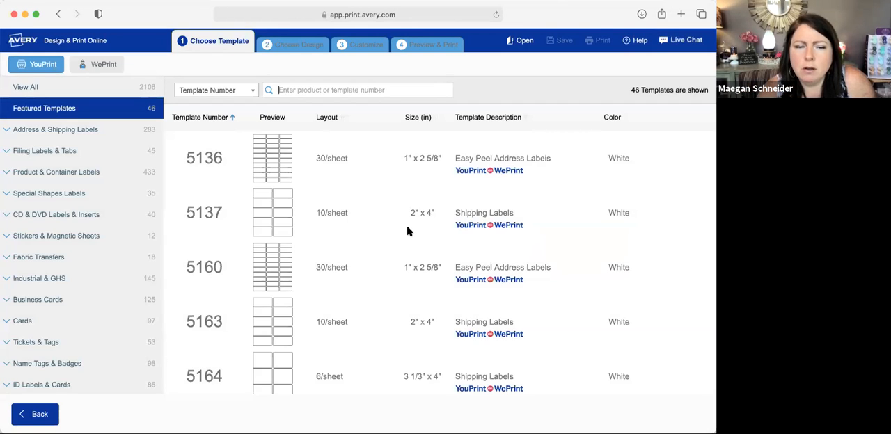
Step: Choose the white 2" x 4" Shipping Labels template 5137 with the blank horizontal design, and dismiss the editing help
{"action": "scroll", "coordinate": [285, 210], "scroll_direction": "down", "scroll_amount": 1}
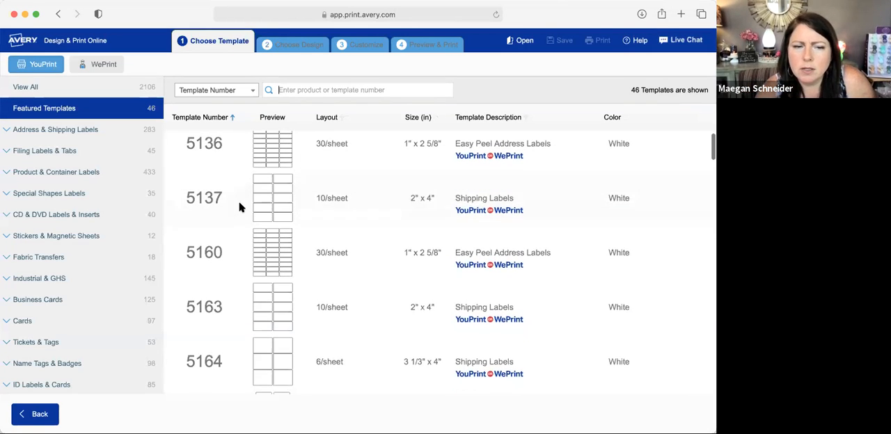
{"action": "scroll", "coordinate": [703, 198], "scroll_direction": "down", "scroll_amount": 5}
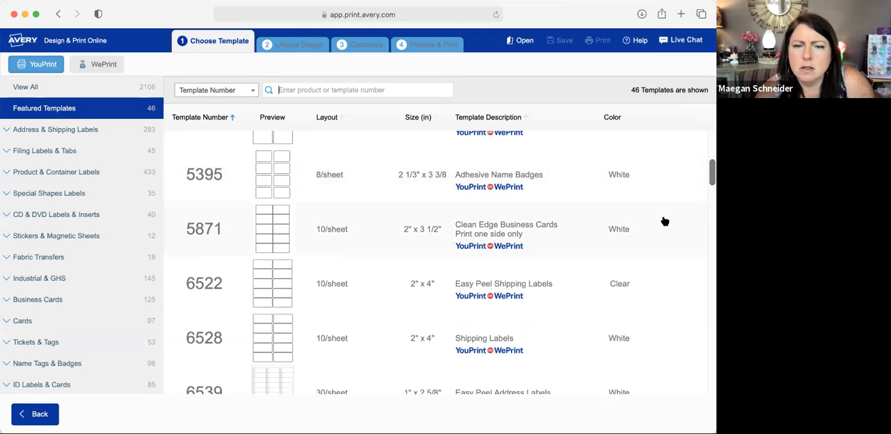
{"action": "scroll", "coordinate": [665, 221], "scroll_direction": "up", "scroll_amount": 4}
{"action": "scroll", "coordinate": [665, 222], "scroll_direction": "up", "scroll_amount": 1}
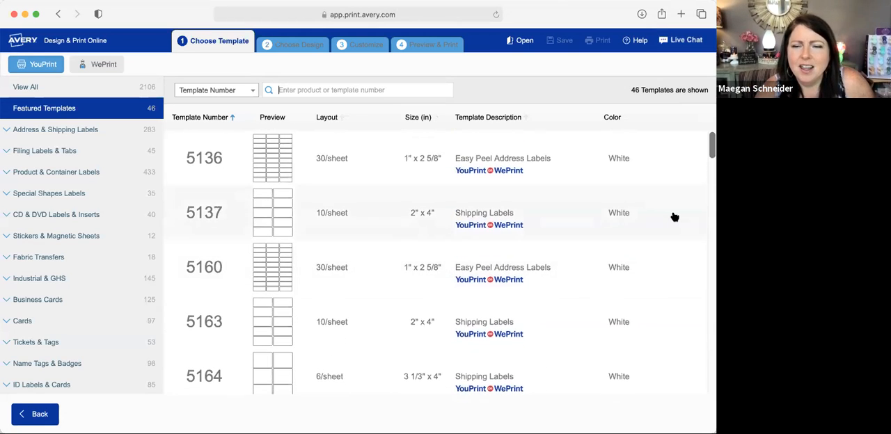
{"action": "left_click", "coordinate": [686, 217]}
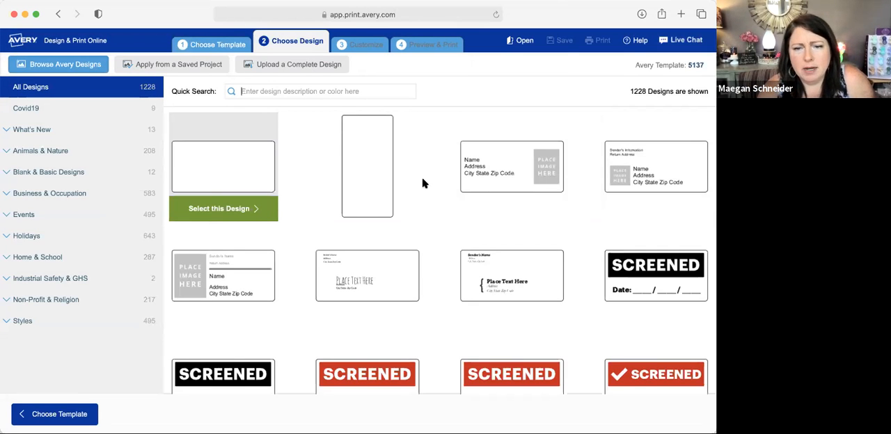
{"action": "left_click", "coordinate": [214, 208]}
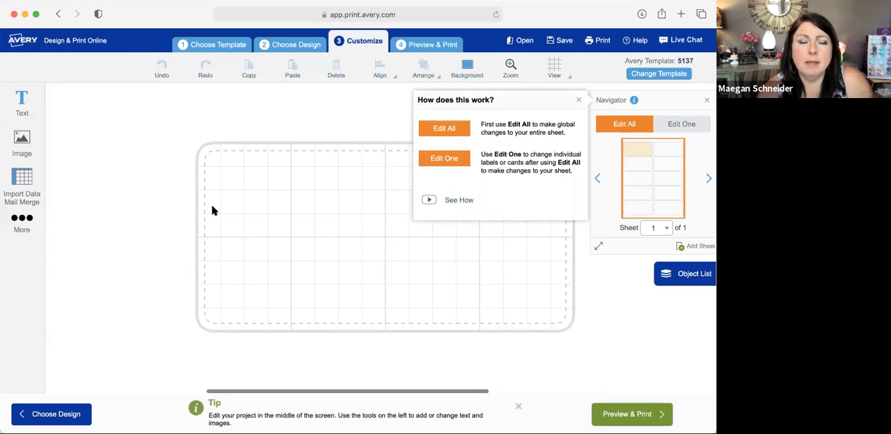
{"action": "left_click", "coordinate": [578, 99]}
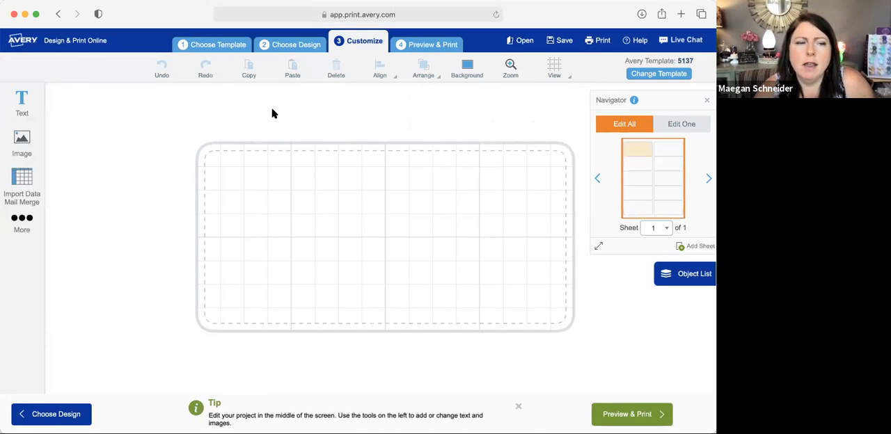
Step: Add the downloaded Join QR code image from the computer to the label
{"action": "left_click", "coordinate": [32, 139]}
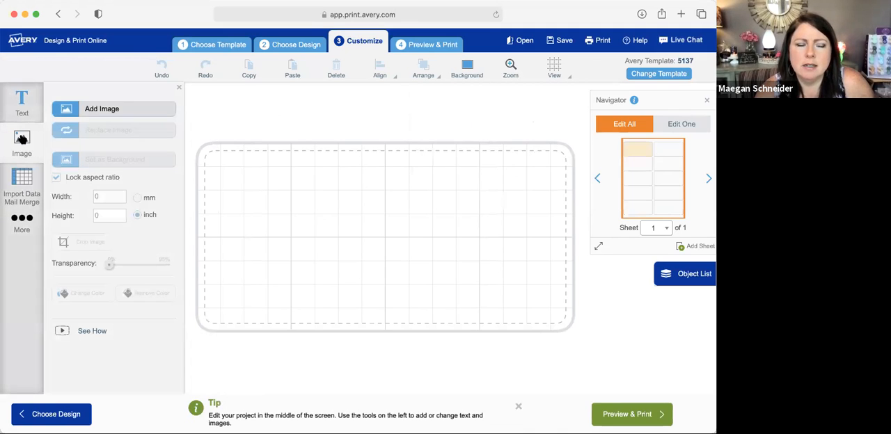
{"action": "left_click", "coordinate": [103, 111]}
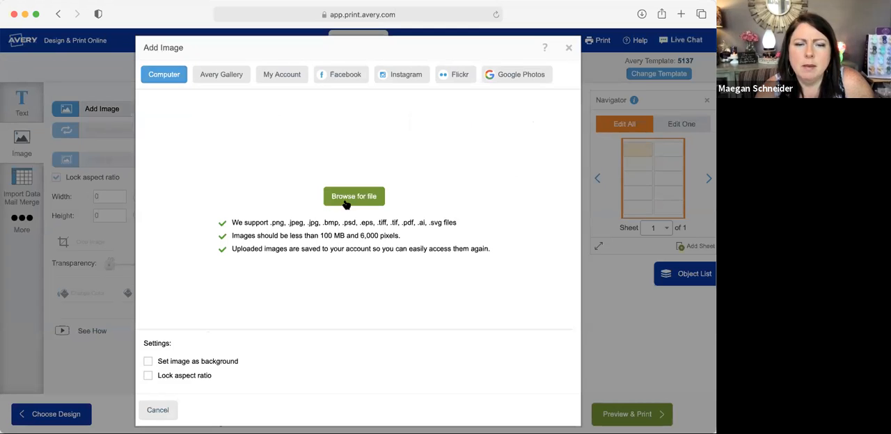
{"action": "left_click", "coordinate": [348, 198]}
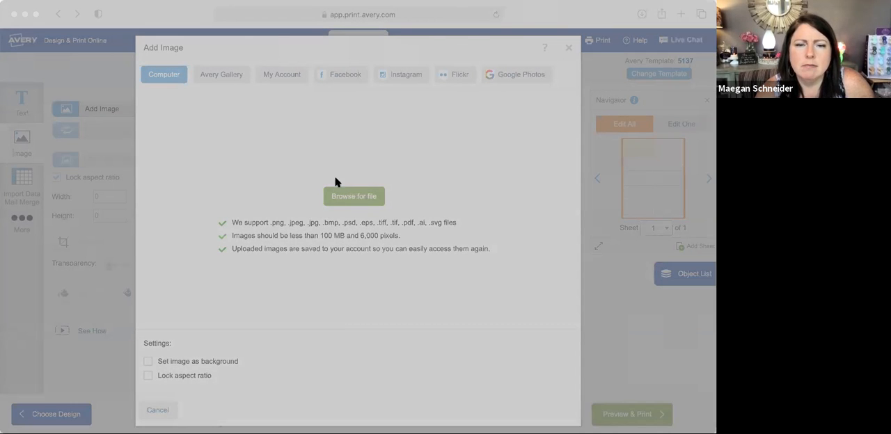
{"action": "double_click", "coordinate": [179, 153]}
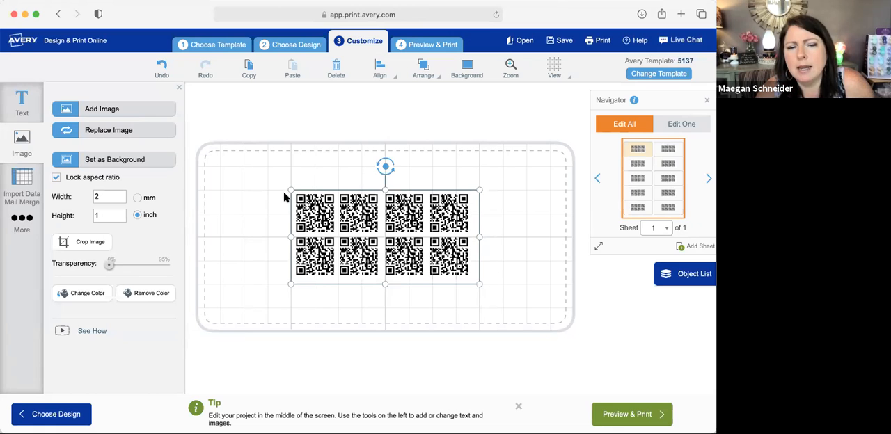
Step: Enlarge the QR code image until it fills the label, and center it within the label outline
{"action": "left_click_drag", "start_coordinate": [291, 188], "coordinate": [204, 146]}
{"action": "left_click", "coordinate": [469, 369]}
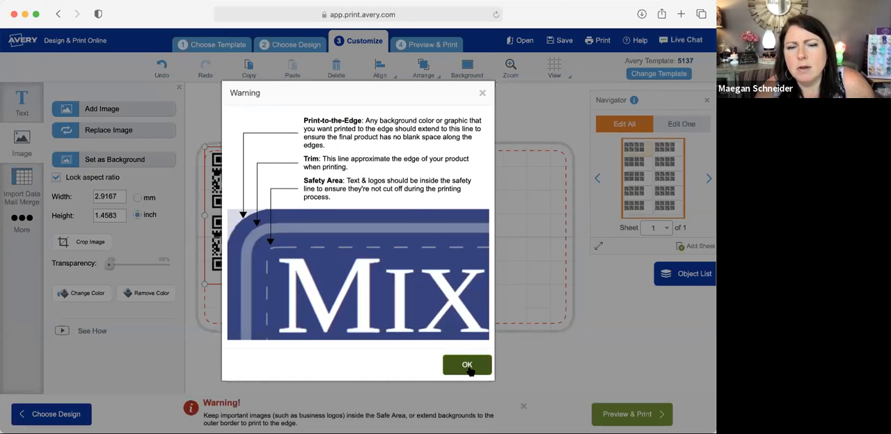
{"action": "left_click_drag", "start_coordinate": [478, 283], "coordinate": [582, 335]}
{"action": "left_click_drag", "start_coordinate": [446, 250], "coordinate": [458, 245]}
{"action": "left_click", "coordinate": [629, 298]}
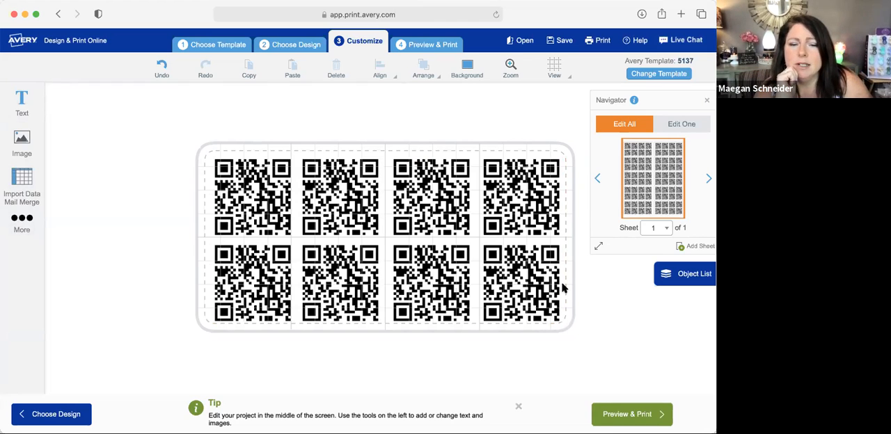
Step: Preview the finished label sheet, continuing past the safe-area check, and choose to print all labels yourself from a PDF
{"action": "scroll", "coordinate": [639, 294], "scroll_direction": "down", "scroll_amount": 5}
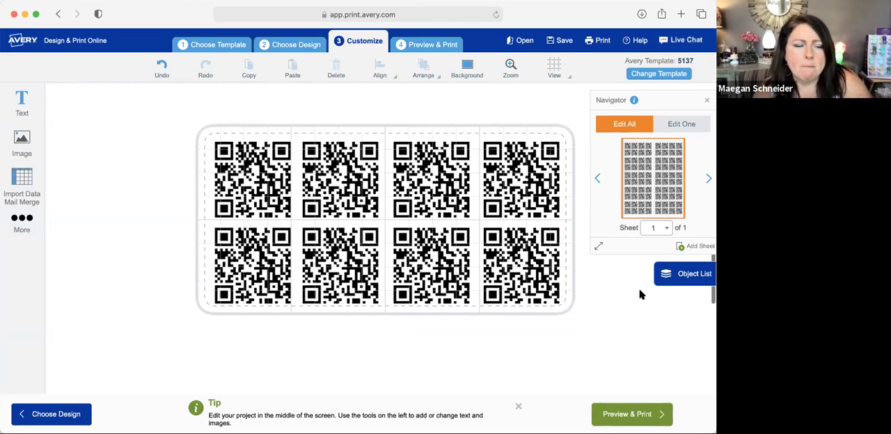
{"action": "scroll", "coordinate": [639, 293], "scroll_direction": "up", "scroll_amount": 5}
{"action": "scroll", "coordinate": [639, 293], "scroll_direction": "down", "scroll_amount": 4}
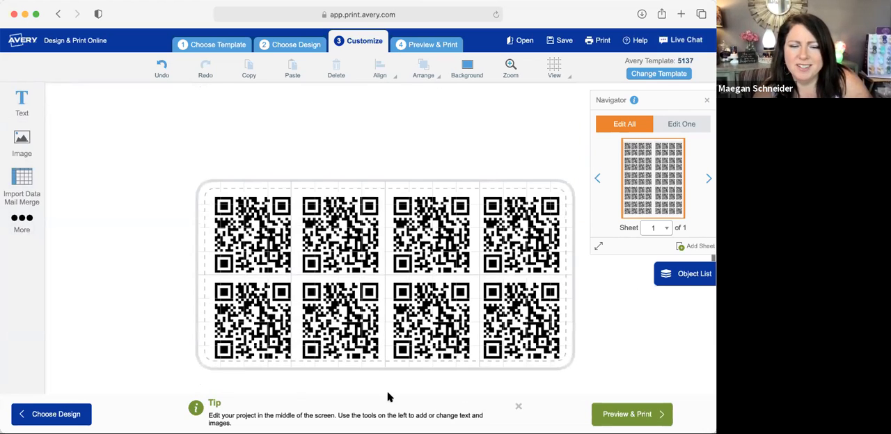
{"action": "left_click", "coordinate": [628, 414]}
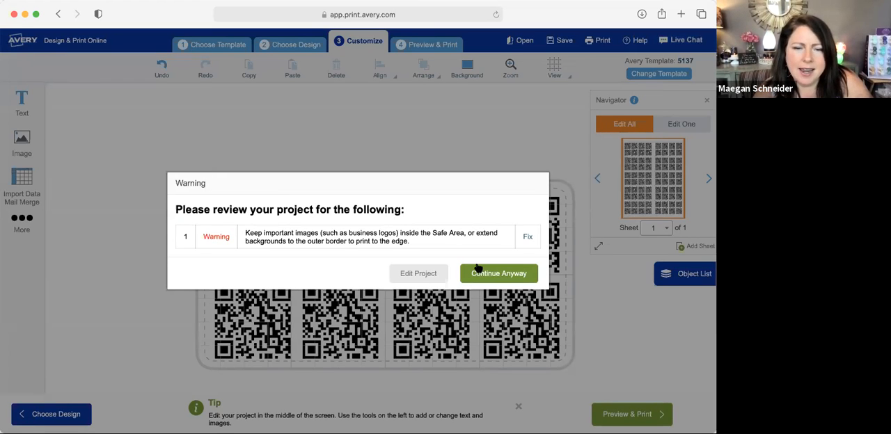
{"action": "left_click", "coordinate": [492, 274]}
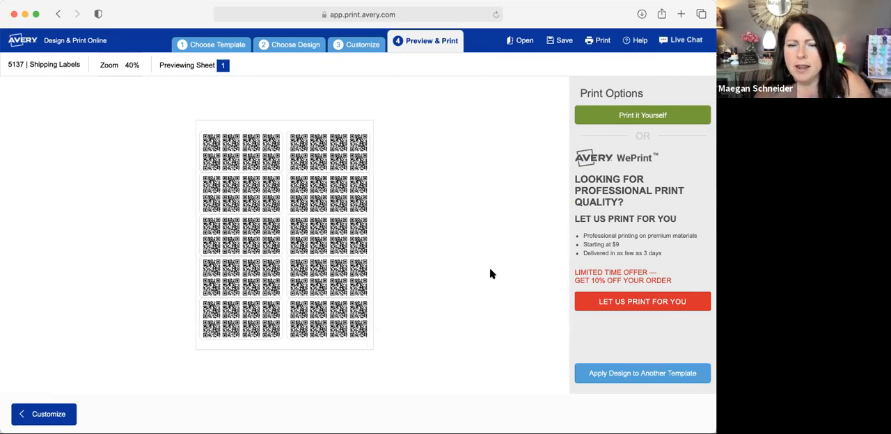
{"action": "left_click", "coordinate": [642, 116]}
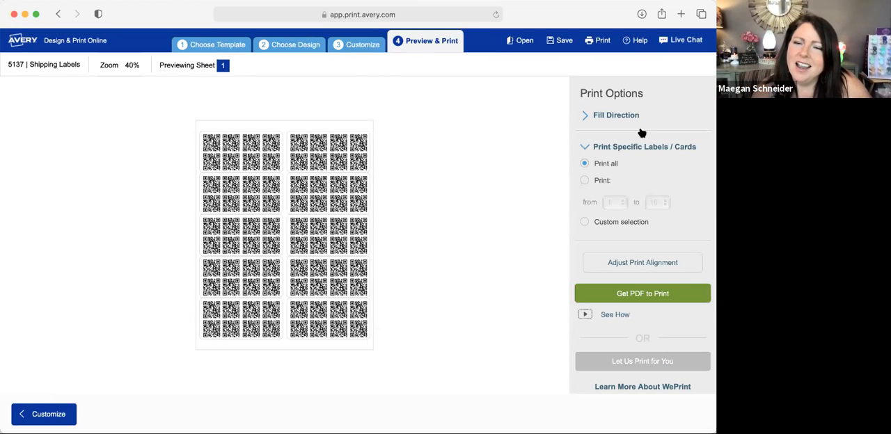
{"action": "left_click", "coordinate": [640, 298]}
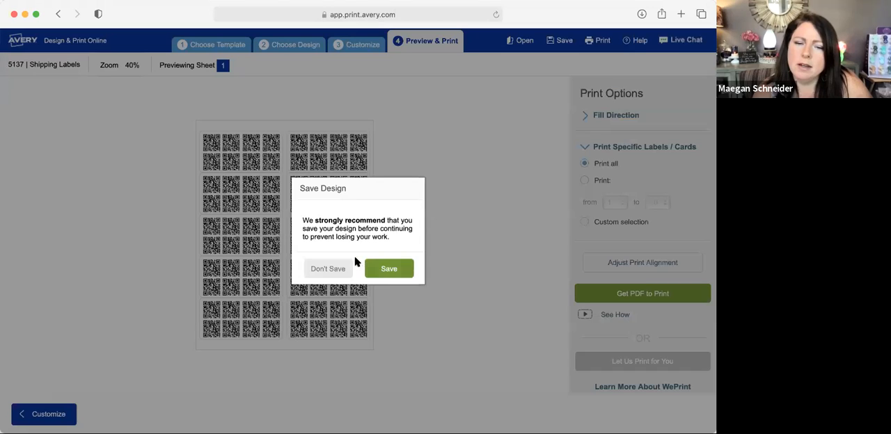
Step: Save the project to the Avery account under the name "Join QR code label"
{"action": "left_click", "coordinate": [383, 271]}
{"action": "double_click", "coordinate": [333, 207]}
{"action": "left_click", "coordinate": [333, 207]}
{"action": "triple_click", "coordinate": [333, 206]}
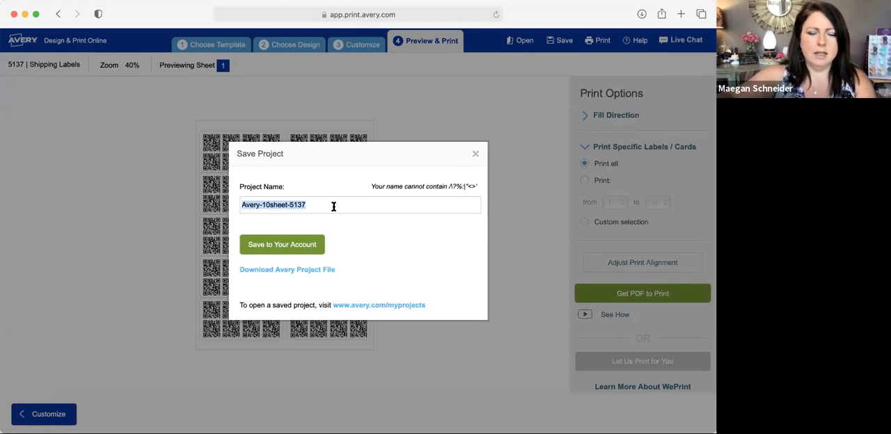
{"action": "type", "text": "Joi"}
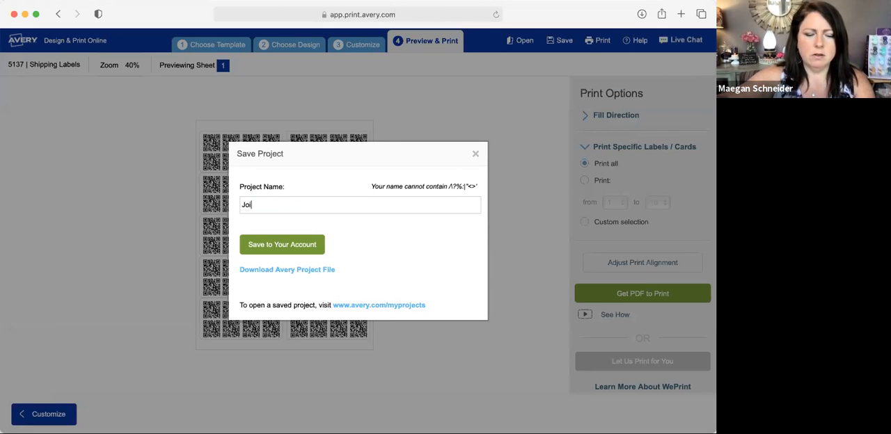
{"action": "type", "text": "n QR code label"}
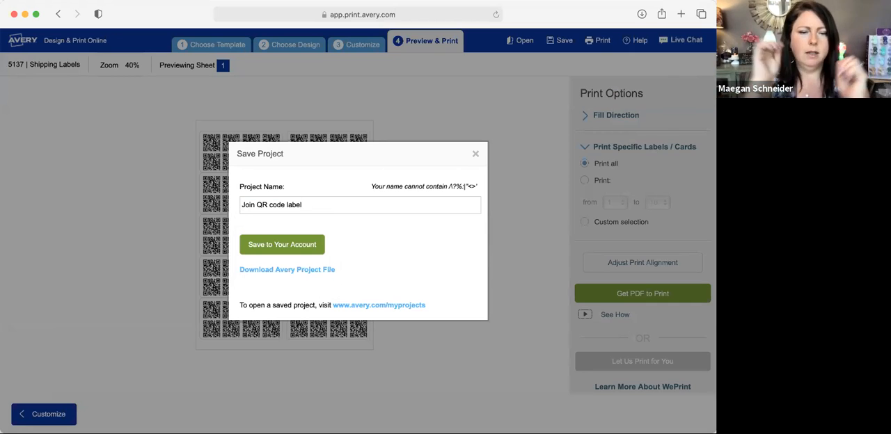
{"action": "left_click", "coordinate": [267, 249]}
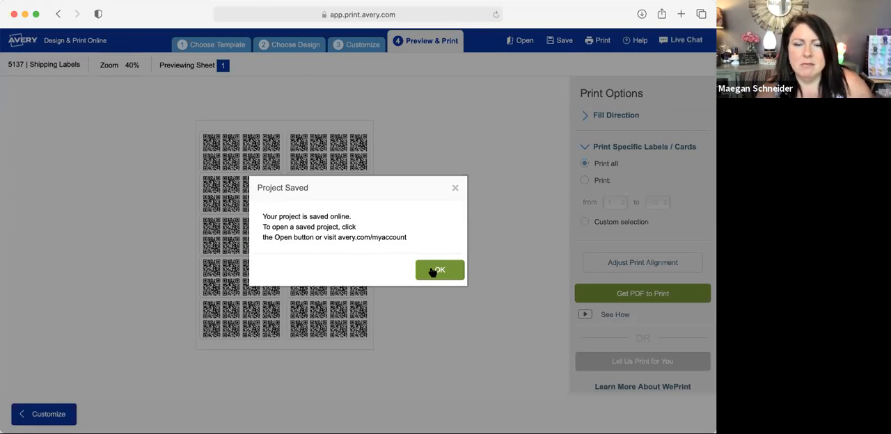
{"action": "left_click", "coordinate": [439, 271]}
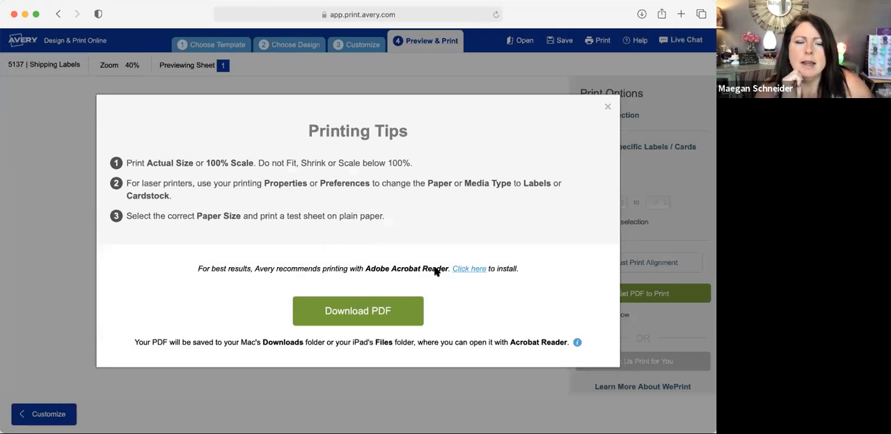
Step: Download the label sheet as a PDF, and close the Avery browser window, leaving the page
{"action": "left_click", "coordinate": [363, 311]}
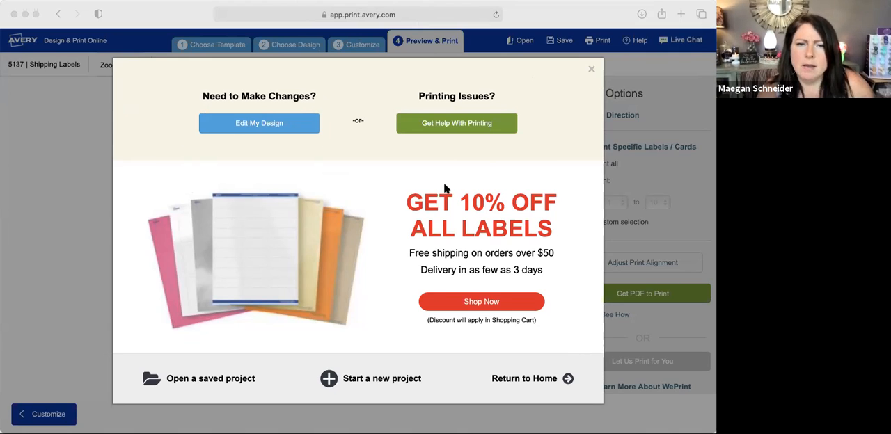
{"action": "left_click", "coordinate": [14, 14]}
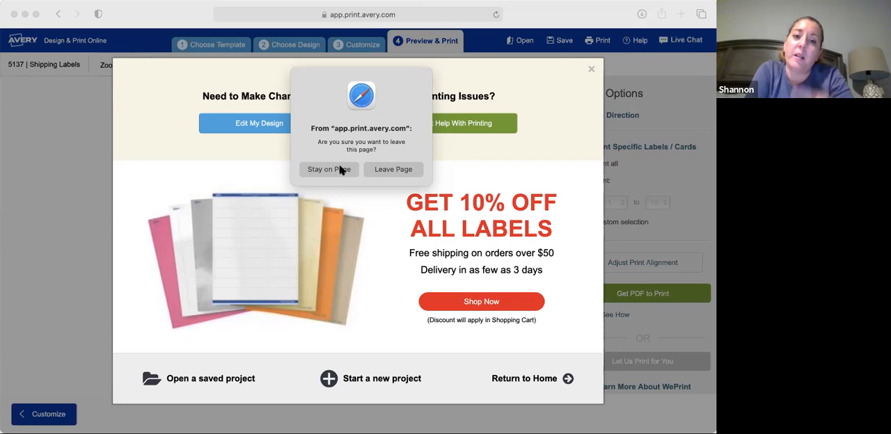
{"action": "left_click", "coordinate": [394, 171]}
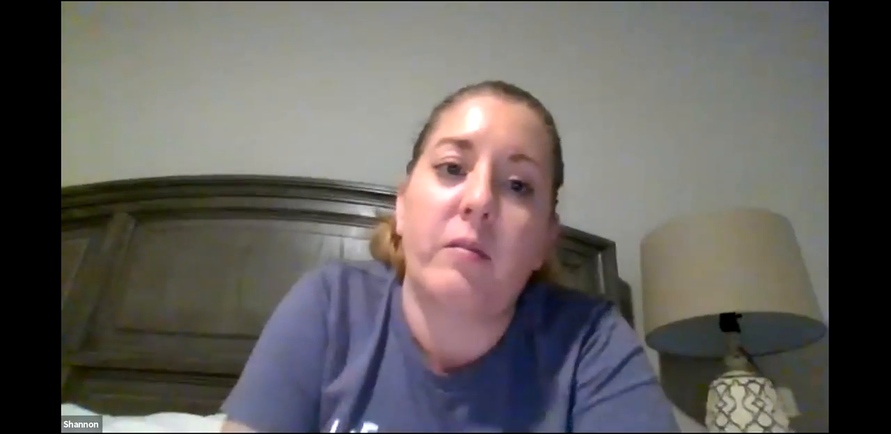
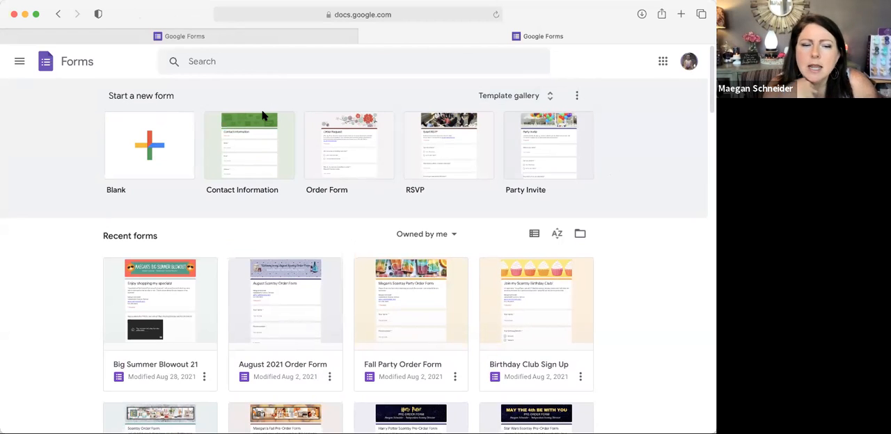
Step: Create a new form from the Order Form template and review its title, description and sample questions
{"action": "scroll", "coordinate": [263, 116], "scroll_direction": "down", "scroll_amount": 2}
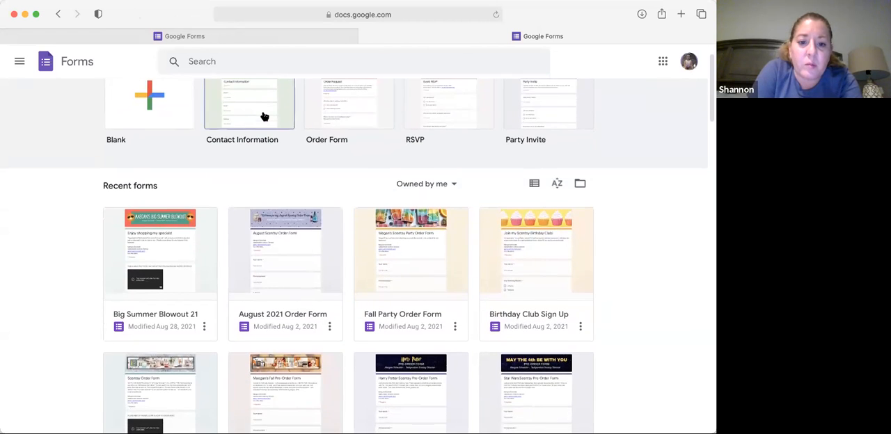
{"action": "scroll", "coordinate": [263, 115], "scroll_direction": "up", "scroll_amount": 2}
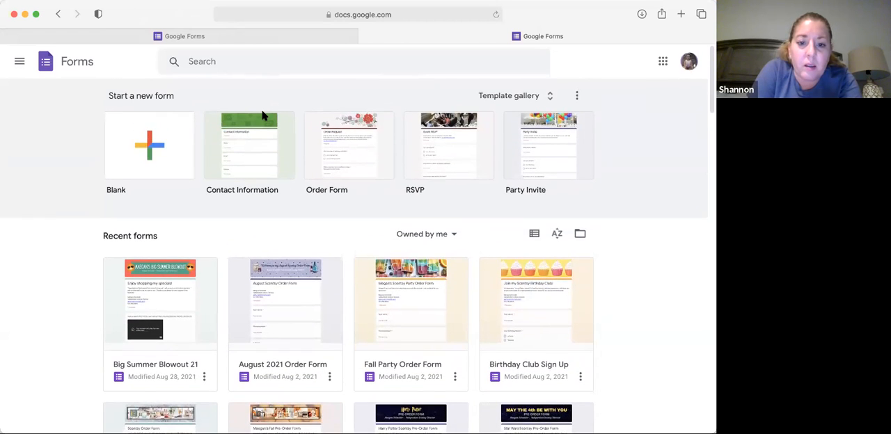
{"action": "left_click", "coordinate": [361, 146]}
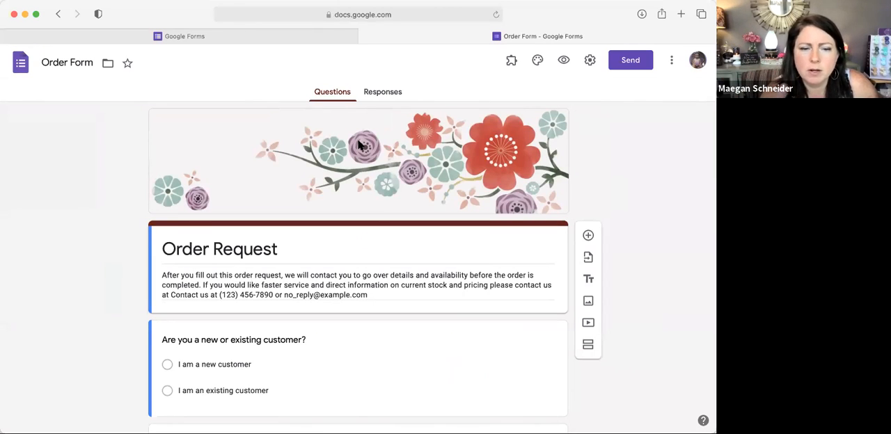
{"action": "scroll", "coordinate": [360, 144], "scroll_direction": "down", "scroll_amount": 2}
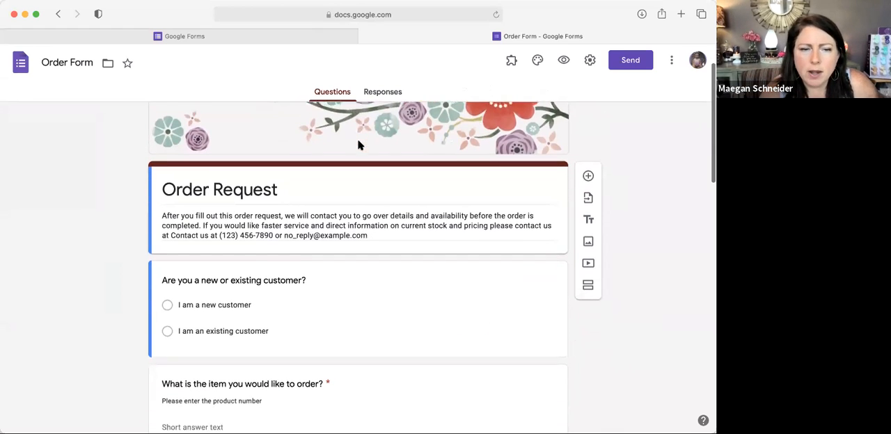
{"action": "triple_click", "coordinate": [214, 177]}
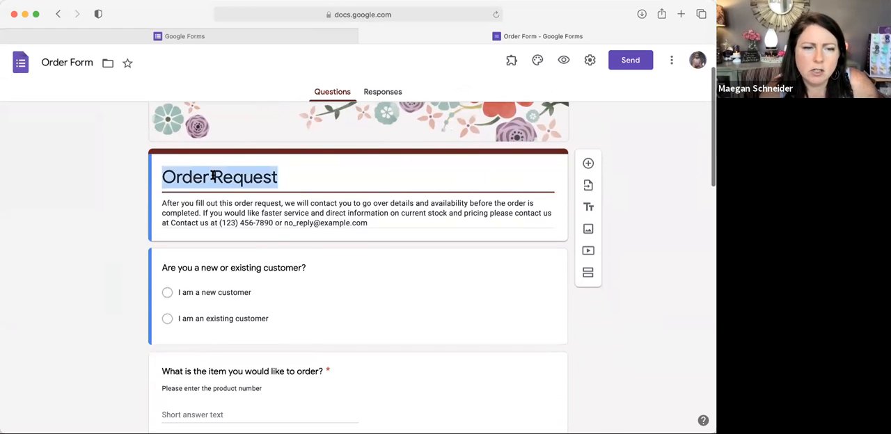
{"action": "double_click", "coordinate": [213, 177]}
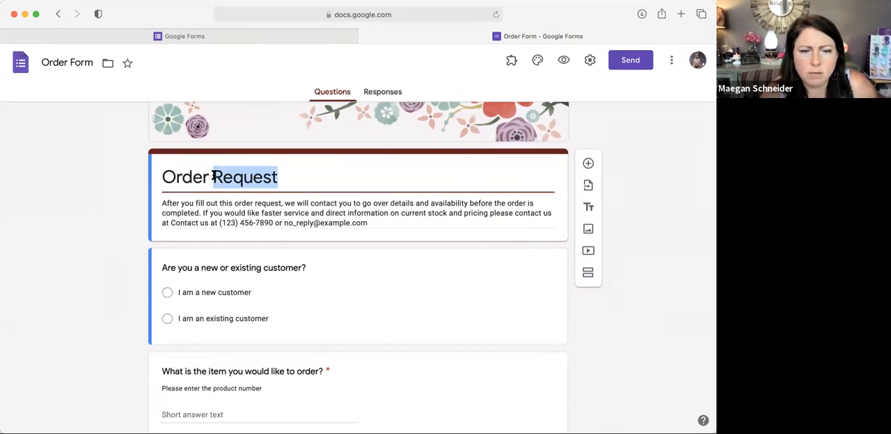
{"action": "scroll", "coordinate": [285, 209], "scroll_direction": "down", "scroll_amount": 1}
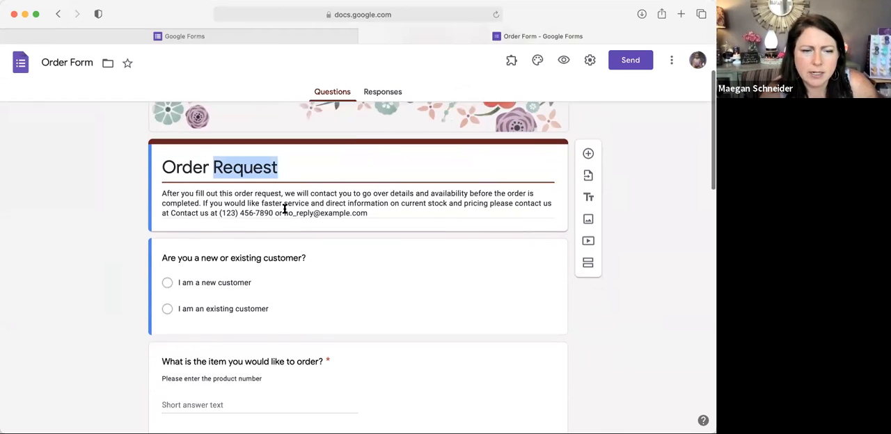
{"action": "scroll", "coordinate": [278, 203], "scroll_direction": "down", "scroll_amount": 3}
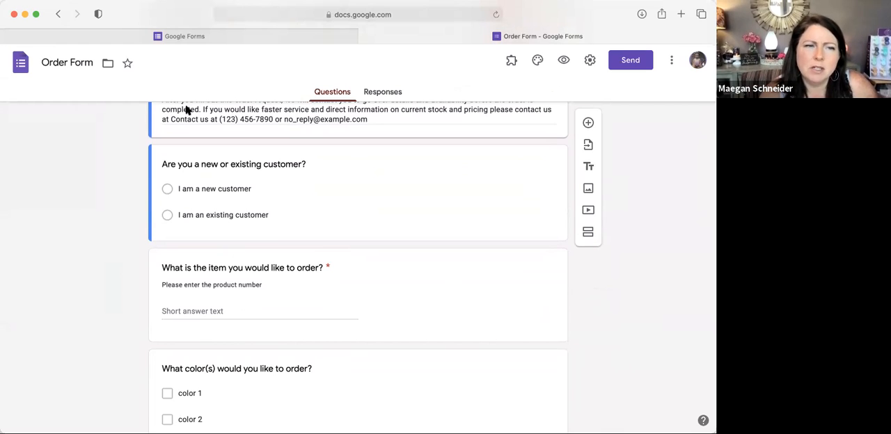
Step: Return to the forms list, look over the recent forms, and open the Big Summer Blowout 21 form
{"action": "left_click", "coordinate": [57, 14]}
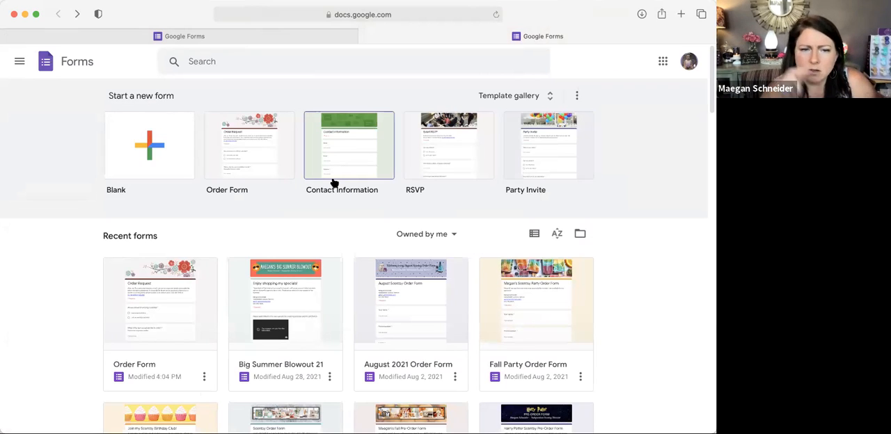
{"action": "scroll", "coordinate": [334, 183], "scroll_direction": "down", "scroll_amount": 5}
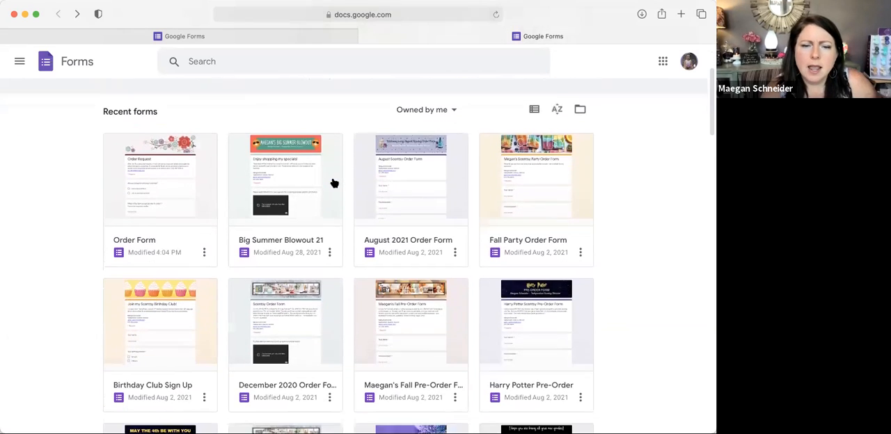
{"action": "scroll", "coordinate": [333, 182], "scroll_direction": "up", "scroll_amount": 1}
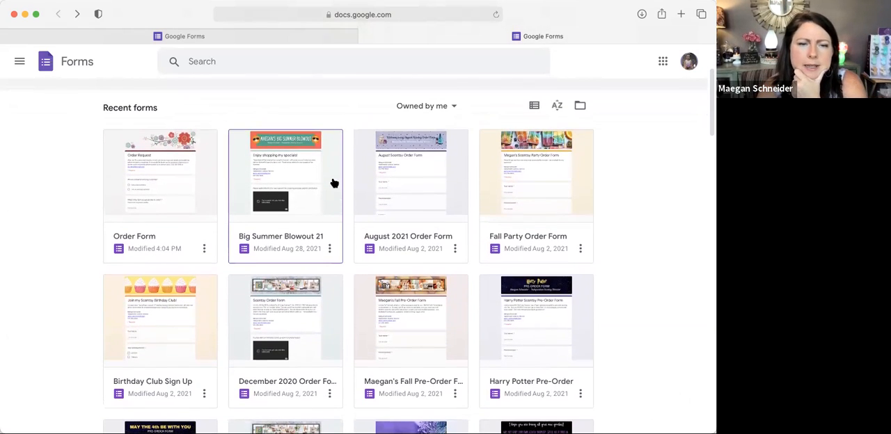
{"action": "left_click", "coordinate": [304, 175]}
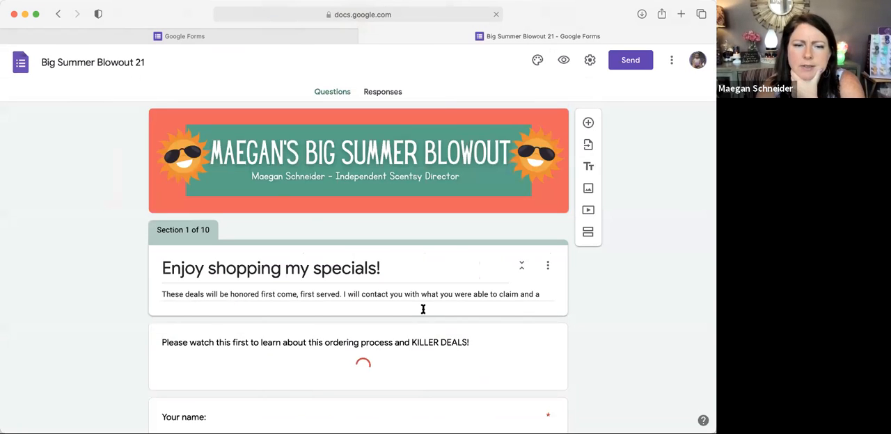
{"action": "left_click", "coordinate": [423, 307]}
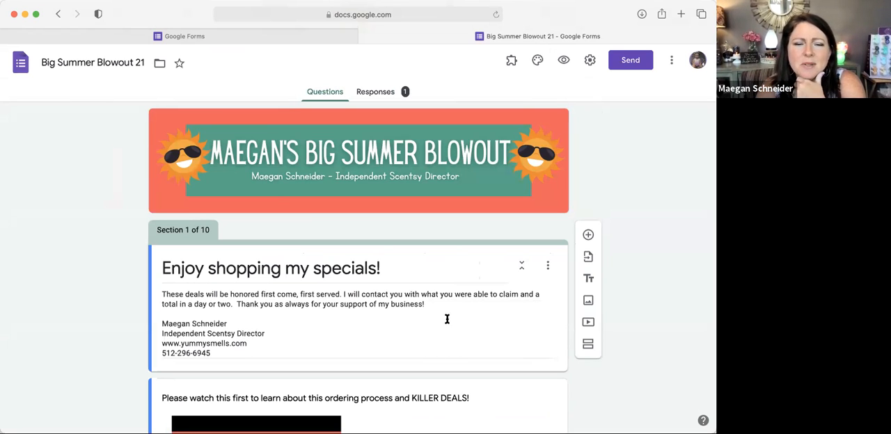
Step: Examine section 1 of the form: its introduction, embedded video, and the required name, phone number and e-mail questions
{"action": "scroll", "coordinate": [443, 312], "scroll_direction": "down", "scroll_amount": 1}
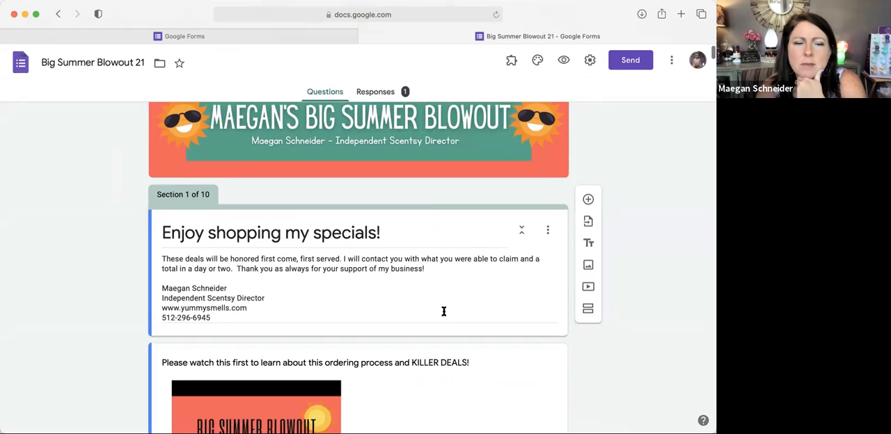
{"action": "scroll", "coordinate": [444, 311], "scroll_direction": "down", "scroll_amount": 2}
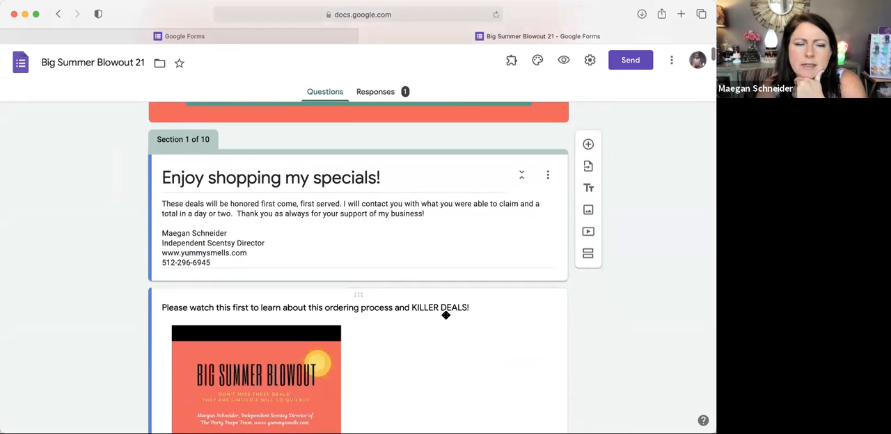
{"action": "scroll", "coordinate": [396, 289], "scroll_direction": "down", "scroll_amount": 4}
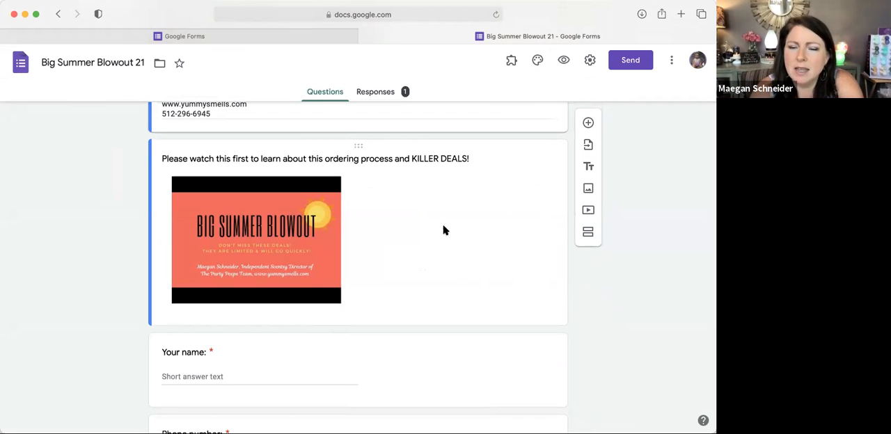
{"action": "scroll", "coordinate": [441, 200], "scroll_direction": "up", "scroll_amount": 2}
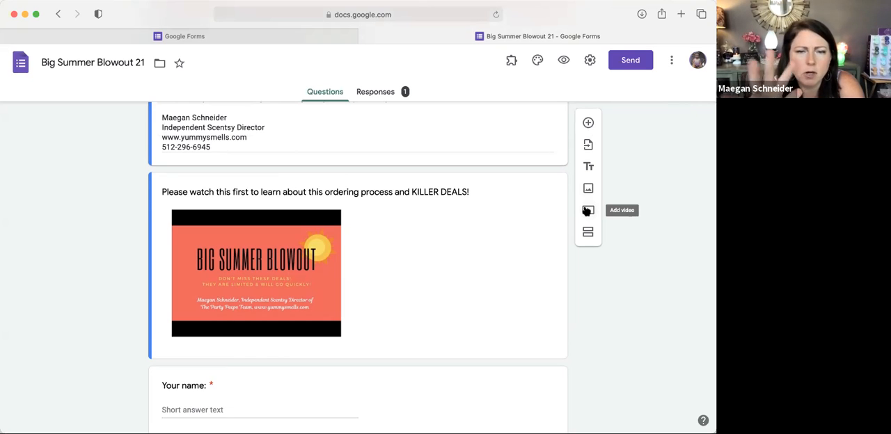
{"action": "scroll", "coordinate": [586, 211], "scroll_direction": "down", "scroll_amount": 3}
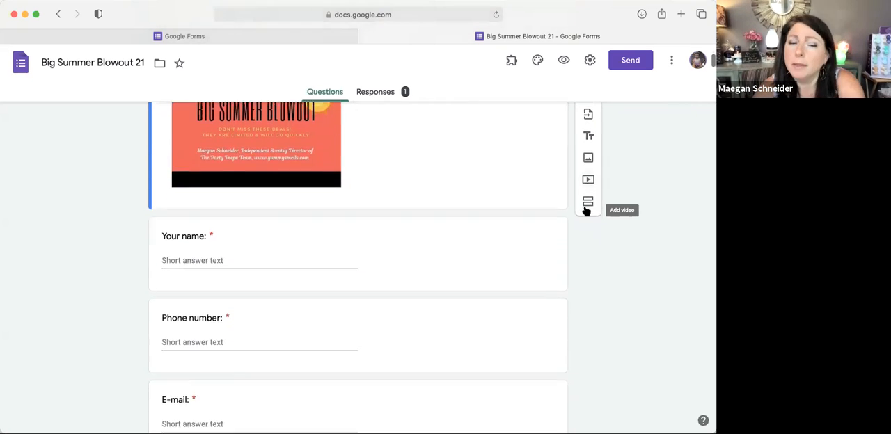
{"action": "scroll", "coordinate": [586, 211], "scroll_direction": "down", "scroll_amount": 2}
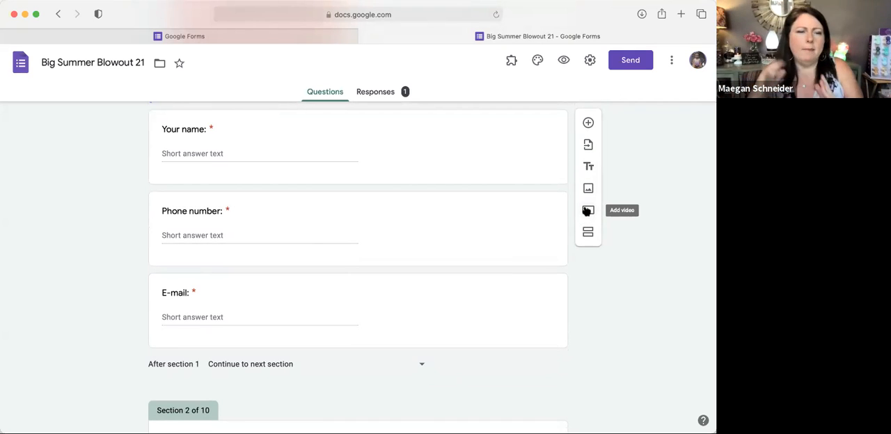
{"action": "scroll", "coordinate": [586, 211], "scroll_direction": "down", "scroll_amount": 1}
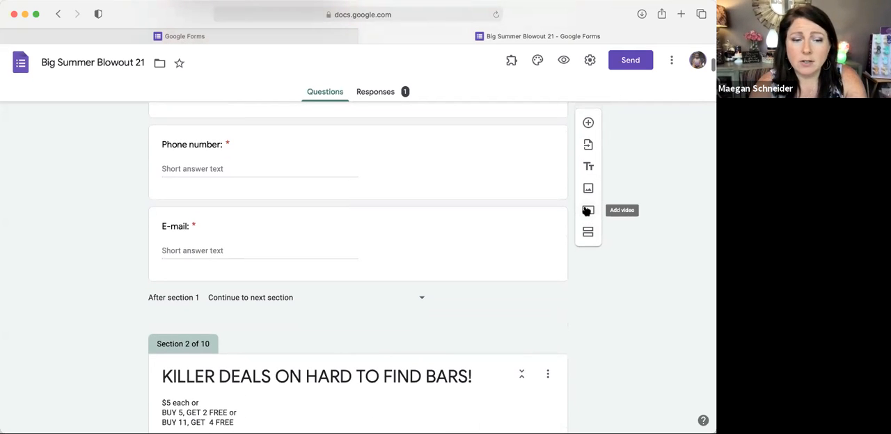
{"action": "scroll", "coordinate": [586, 211], "scroll_direction": "down", "scroll_amount": 1}
{"action": "scroll", "coordinate": [587, 213], "scroll_direction": "up", "scroll_amount": 2}
{"action": "scroll", "coordinate": [586, 211], "scroll_direction": "down", "scroll_amount": 2}
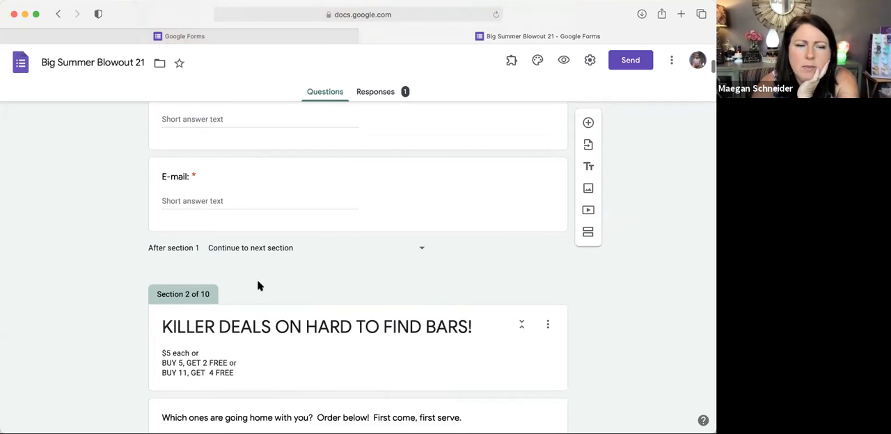
{"action": "scroll", "coordinate": [254, 285], "scroll_direction": "up", "scroll_amount": 3}
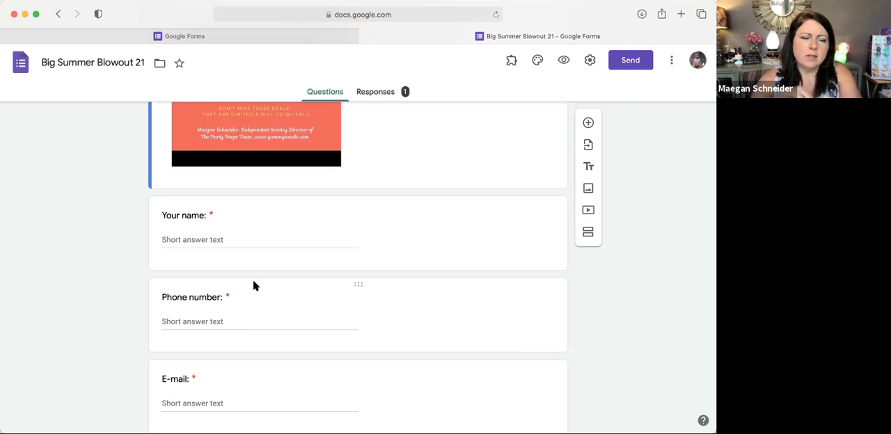
{"action": "scroll", "coordinate": [254, 285], "scroll_direction": "down", "scroll_amount": 8}
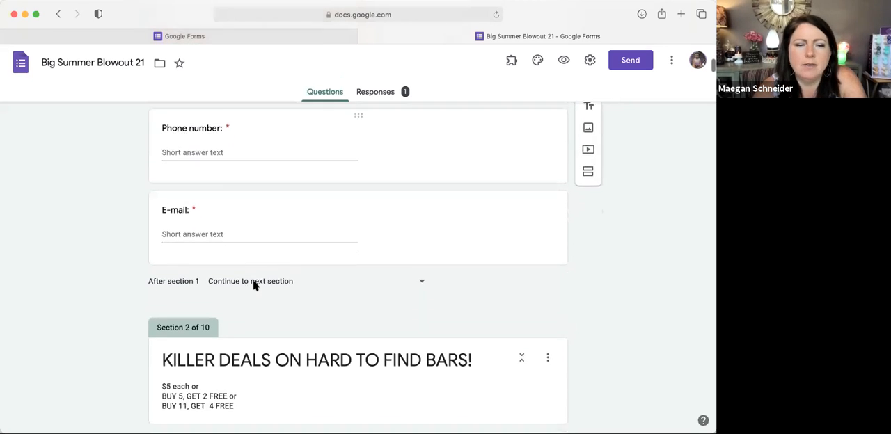
Step: Examine section 2 with the bar deals: the product photo, the checkbox lists by bar colour, and their quantity questions
{"action": "scroll", "coordinate": [254, 285], "scroll_direction": "down", "scroll_amount": 1}
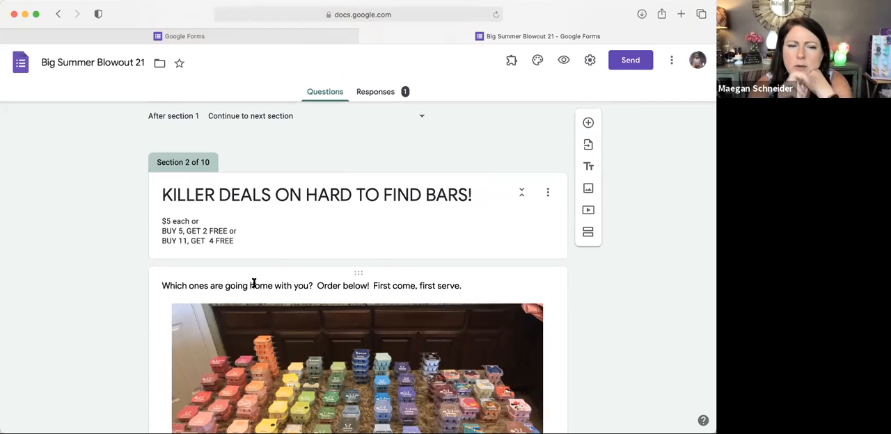
{"action": "scroll", "coordinate": [254, 284], "scroll_direction": "down", "scroll_amount": 11}
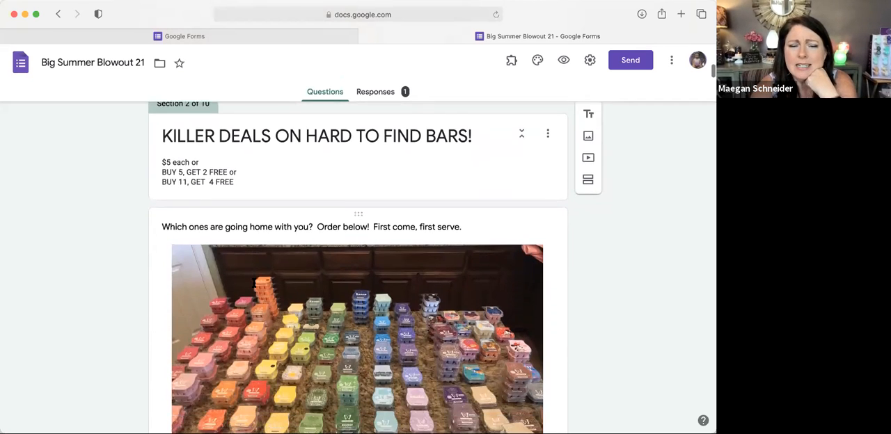
{"action": "scroll", "coordinate": [254, 284], "scroll_direction": "down", "scroll_amount": 4}
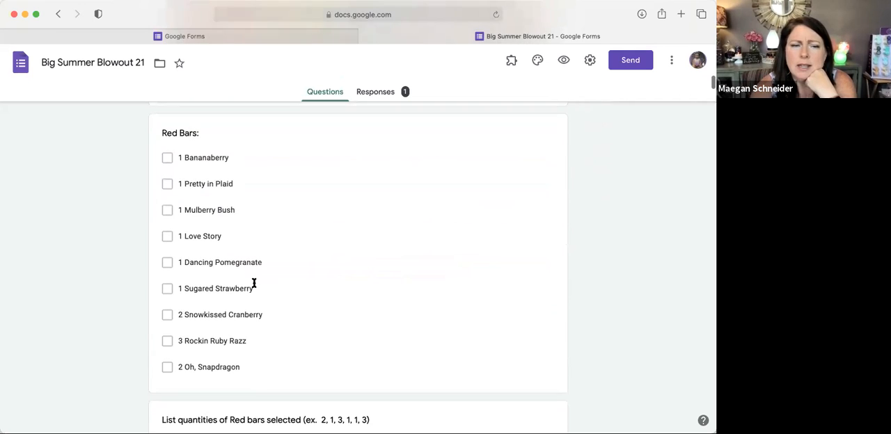
{"action": "scroll", "coordinate": [251, 324], "scroll_direction": "down", "scroll_amount": 11}
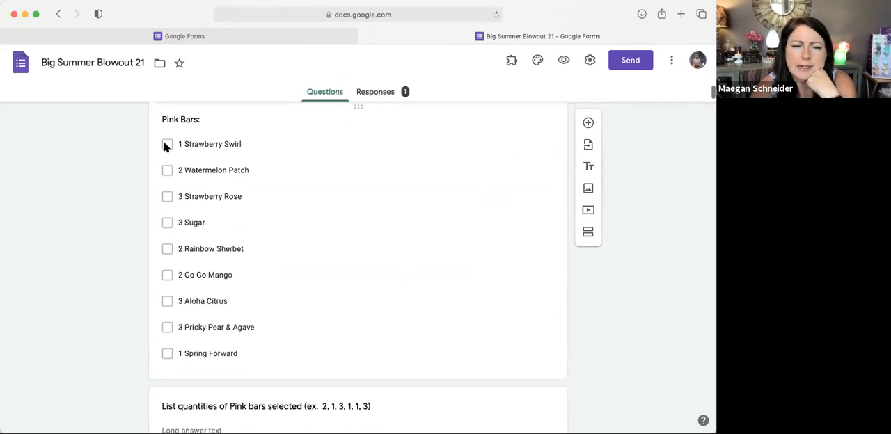
{"action": "scroll", "coordinate": [168, 202], "scroll_direction": "down", "scroll_amount": 7}
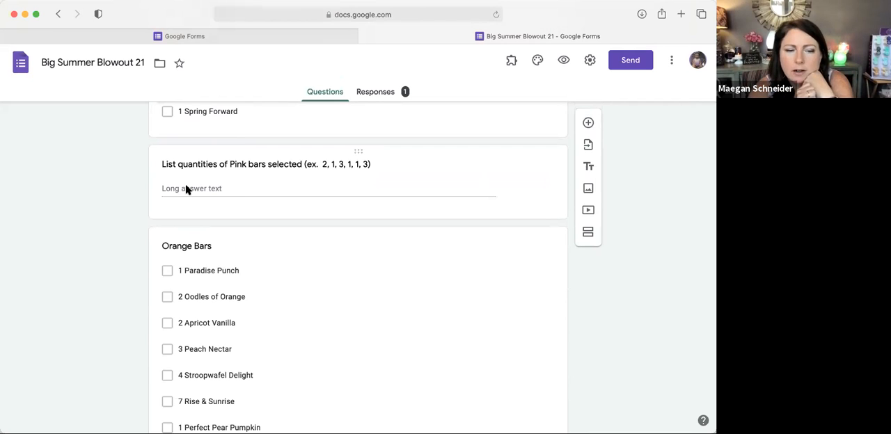
{"action": "scroll", "coordinate": [186, 189], "scroll_direction": "down", "scroll_amount": 20}
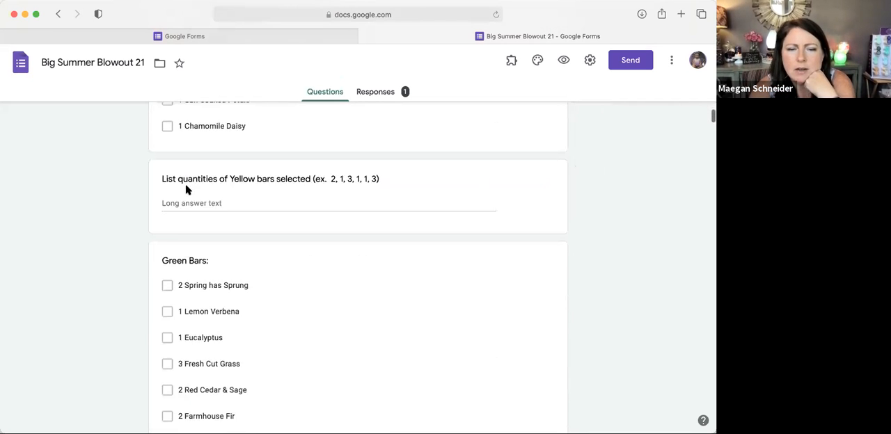
{"action": "scroll", "coordinate": [186, 190], "scroll_direction": "down", "scroll_amount": 20}
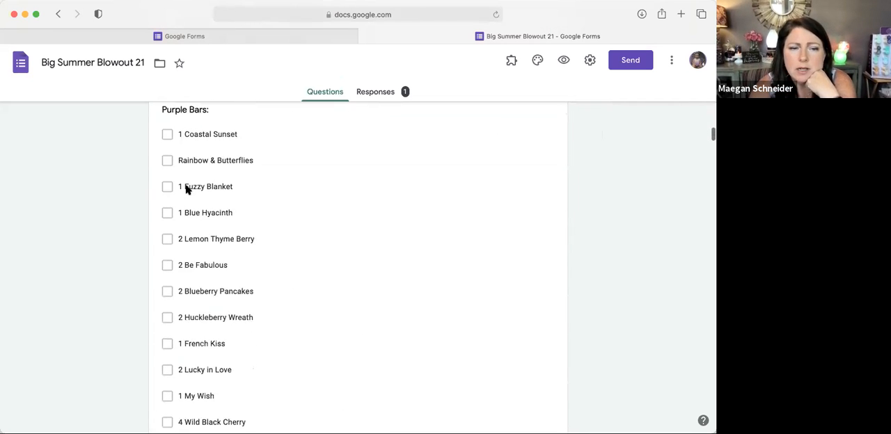
{"action": "scroll", "coordinate": [186, 189], "scroll_direction": "down", "scroll_amount": 5}
{"action": "scroll", "coordinate": [186, 186], "scroll_direction": "down", "scroll_amount": 2}
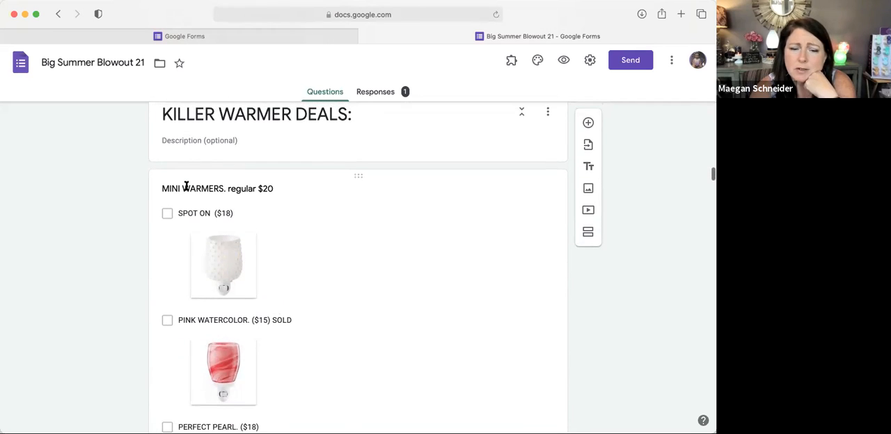
Step: Examine the mini and full-size warmer deals, looking at how checkbox options combine product names, prices and pictures
{"action": "scroll", "coordinate": [186, 186], "scroll_direction": "down", "scroll_amount": 10}
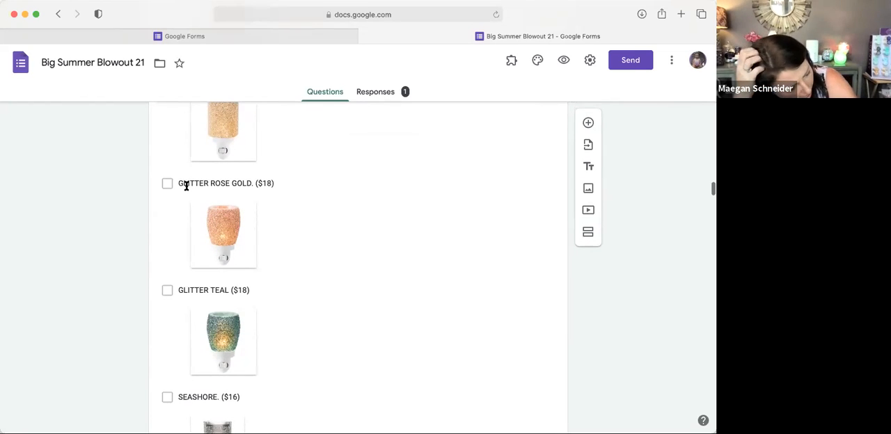
{"action": "scroll", "coordinate": [185, 186], "scroll_direction": "down", "scroll_amount": 2}
{"action": "scroll", "coordinate": [186, 187], "scroll_direction": "down", "scroll_amount": 6}
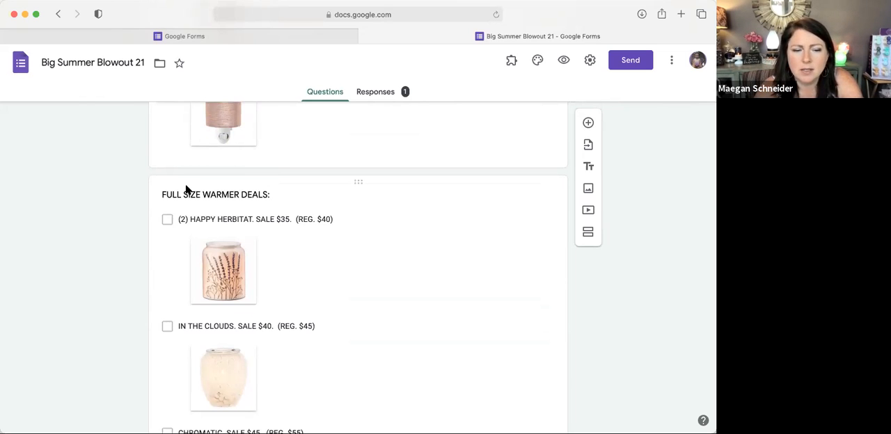
{"action": "scroll", "coordinate": [186, 189], "scroll_direction": "down", "scroll_amount": 10}
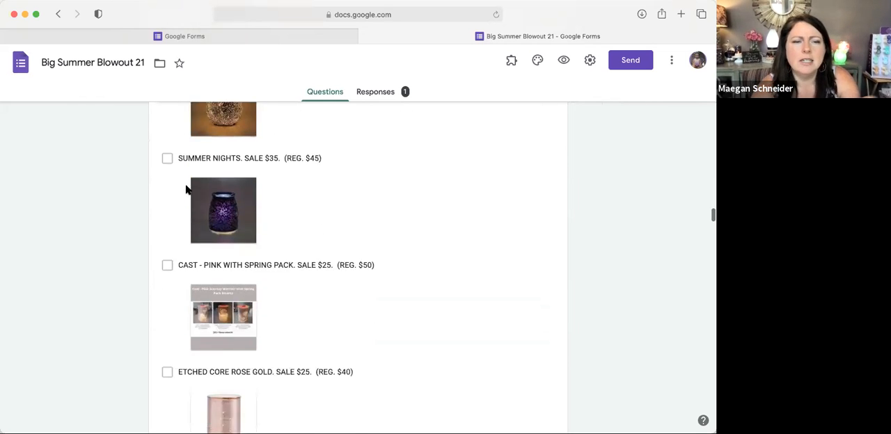
{"action": "scroll", "coordinate": [186, 190], "scroll_direction": "down", "scroll_amount": 10}
{"action": "scroll", "coordinate": [186, 190], "scroll_direction": "down", "scroll_amount": 4}
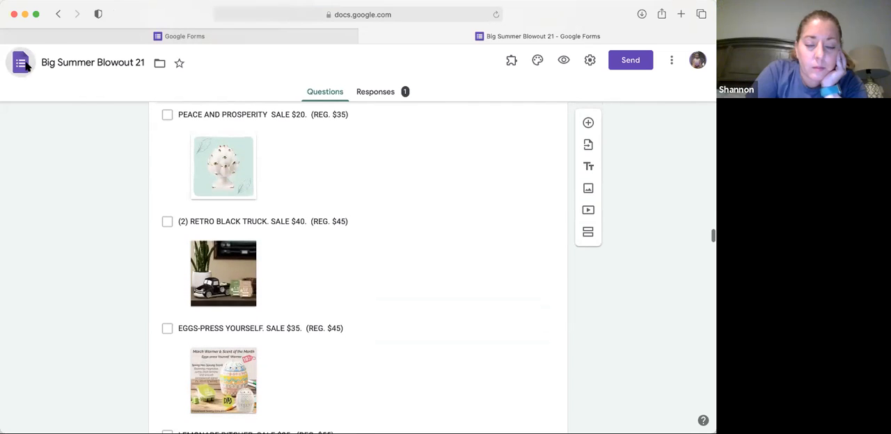
Step: Return to the forms list, look through the recent forms, and open the Fall Pre-Order Form
{"action": "left_click", "coordinate": [24, 65]}
{"action": "scroll", "coordinate": [353, 262], "scroll_direction": "down", "scroll_amount": 1}
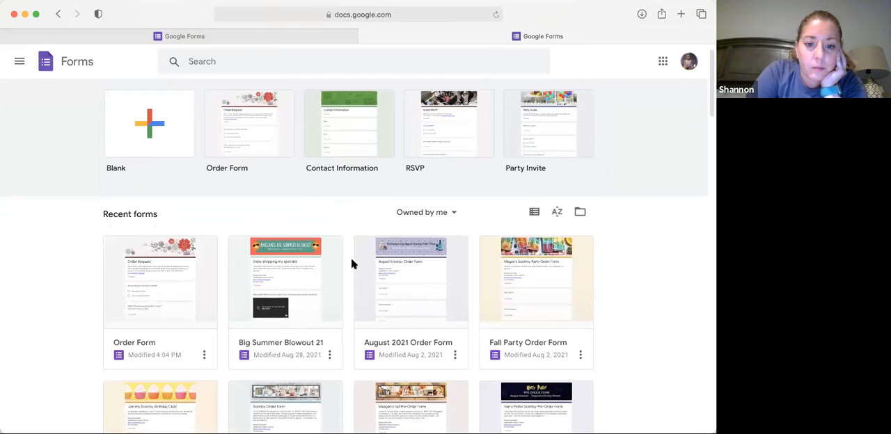
{"action": "scroll", "coordinate": [352, 263], "scroll_direction": "down", "scroll_amount": 4}
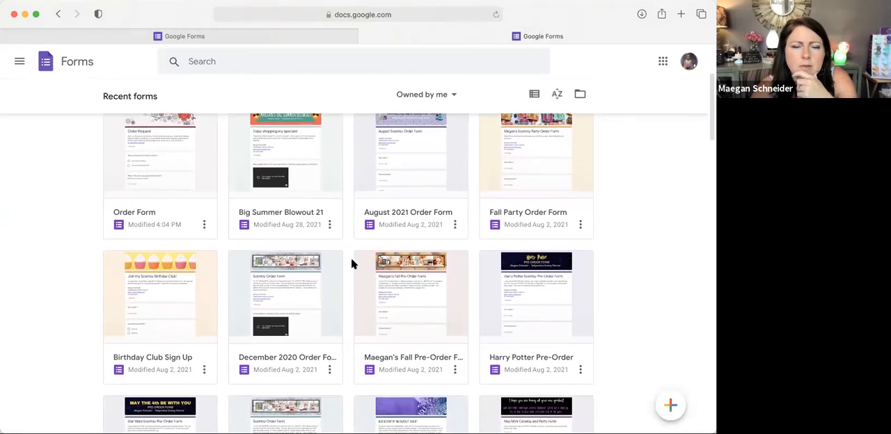
{"action": "left_click", "coordinate": [437, 288]}
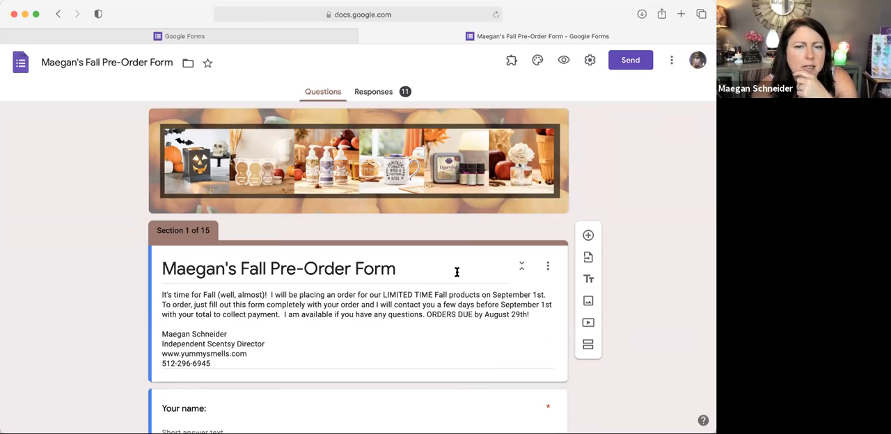
Step: Examine section 1 of the fall form: the introduction, contact questions, embedded video and Flash Sale opt-in question
{"action": "scroll", "coordinate": [487, 325], "scroll_direction": "down", "scroll_amount": 5}
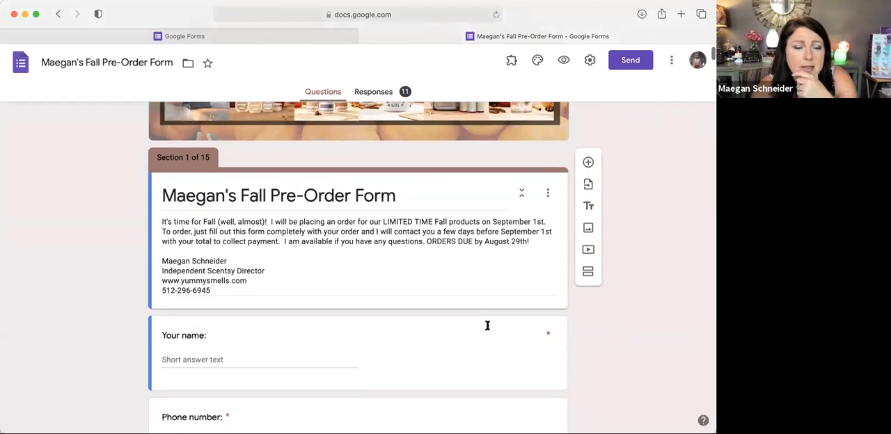
{"action": "scroll", "coordinate": [487, 329], "scroll_direction": "down", "scroll_amount": 5}
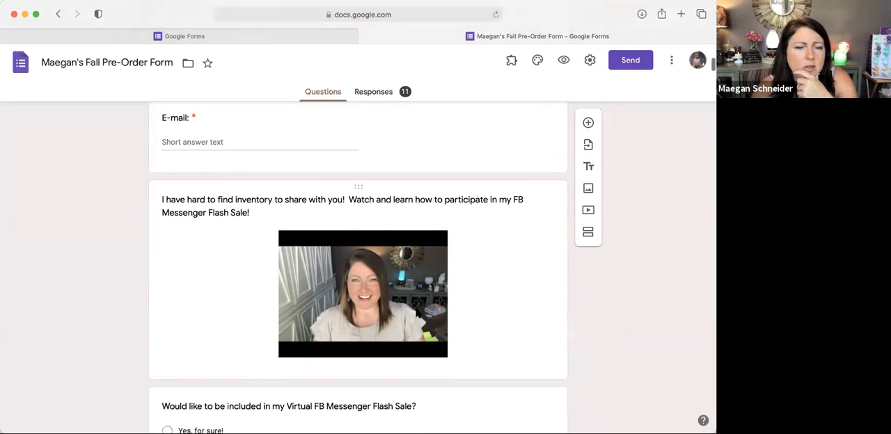
{"action": "scroll", "coordinate": [416, 314], "scroll_direction": "down", "scroll_amount": 6}
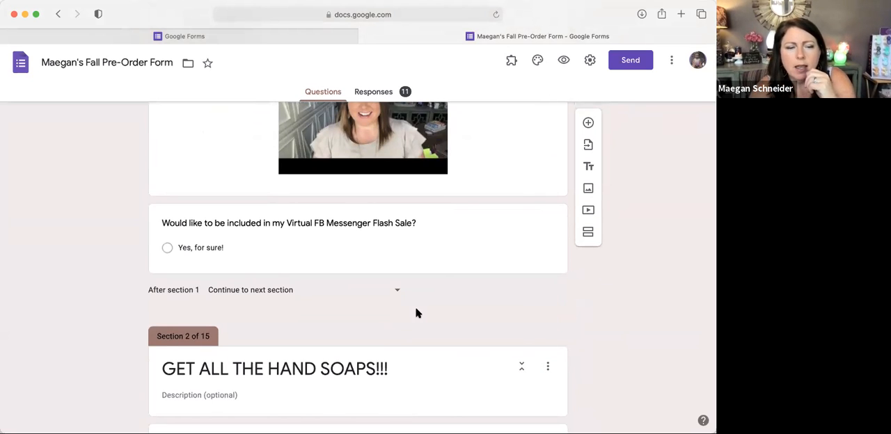
Step: Examine the Harvest Hand Soap 3 Pack section: the lettered product photo, the single order option and the 1 to 5 quantity scale
{"action": "scroll", "coordinate": [415, 313], "scroll_direction": "down", "scroll_amount": 12}
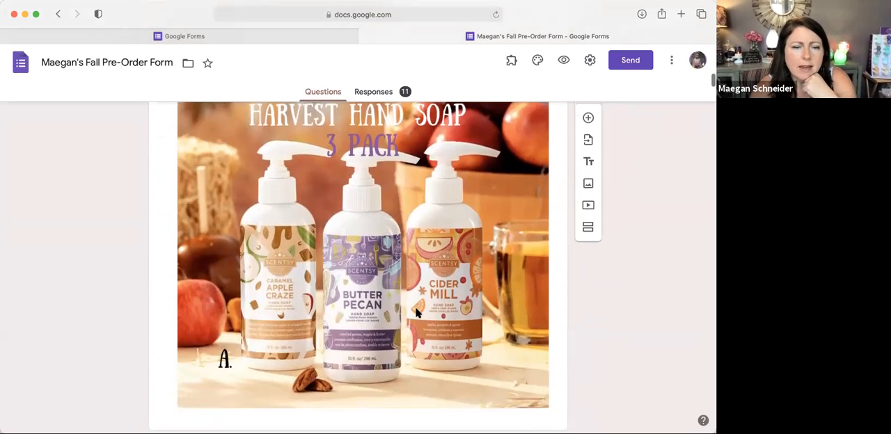
{"action": "scroll", "coordinate": [446, 263], "scroll_direction": "up", "scroll_amount": 1}
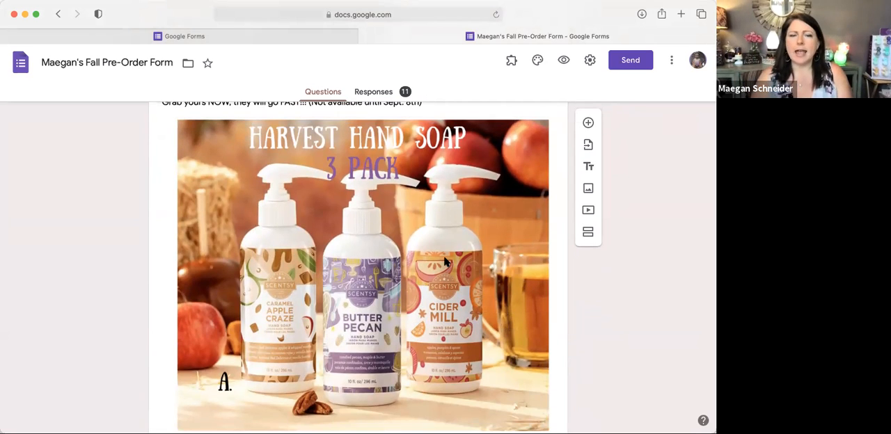
{"action": "scroll", "coordinate": [446, 262], "scroll_direction": "down", "scroll_amount": 3}
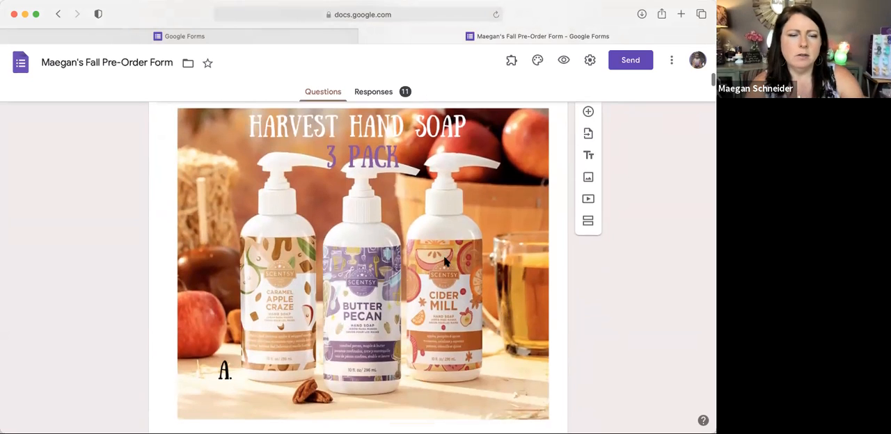
{"action": "scroll", "coordinate": [446, 261], "scroll_direction": "down", "scroll_amount": 7}
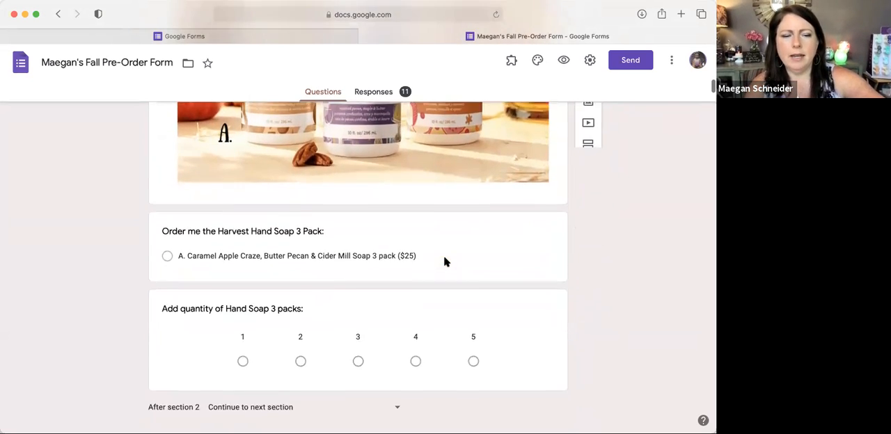
Step: Examine the sugar scrubs section, comparing the photo's A and B labels with the checkbox options and the additional quantities question
{"action": "scroll", "coordinate": [446, 262], "scroll_direction": "down", "scroll_amount": 15}
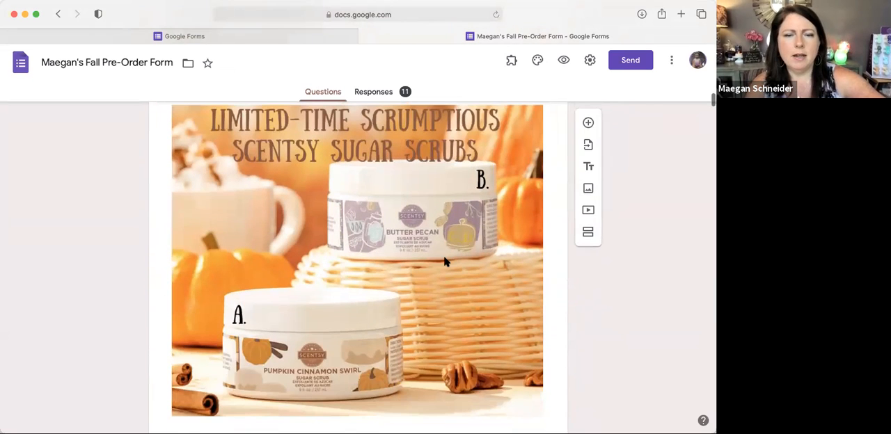
{"action": "scroll", "coordinate": [446, 261], "scroll_direction": "down", "scroll_amount": 1}
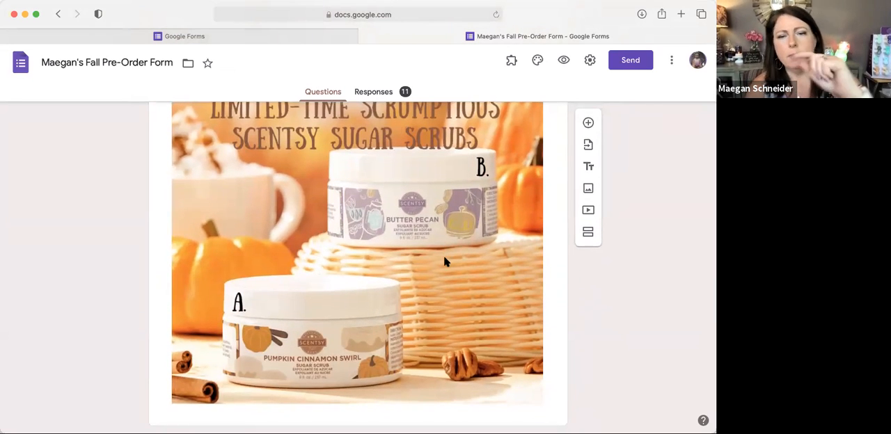
{"action": "scroll", "coordinate": [382, 315], "scroll_direction": "down", "scroll_amount": 8}
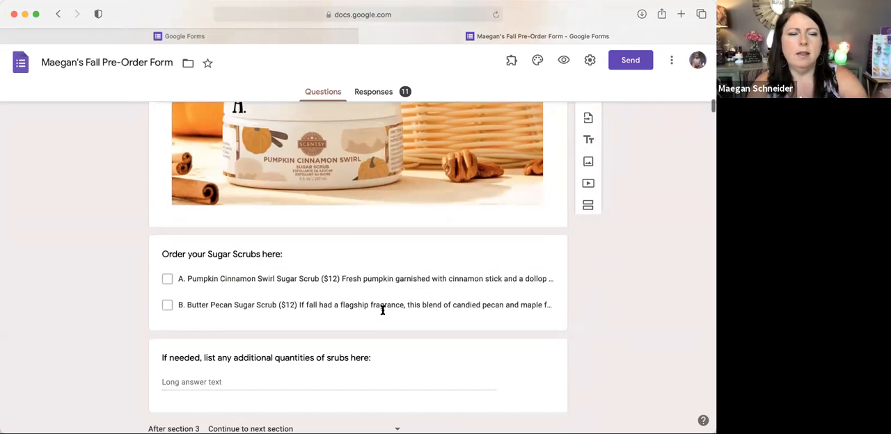
{"action": "scroll", "coordinate": [382, 311], "scroll_direction": "down", "scroll_amount": 20}
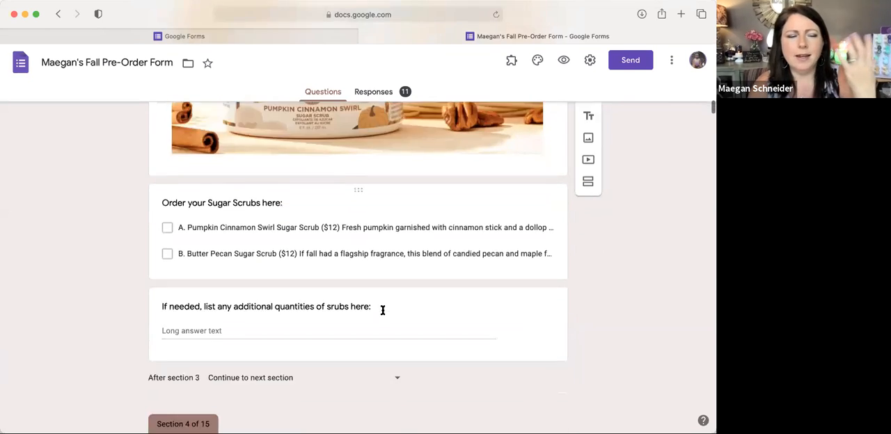
Step: Examine the Fall warmers section, matching the lettered photo to the priced checkbox options and the additional quantities question
{"action": "scroll", "coordinate": [382, 314], "scroll_direction": "down", "scroll_amount": 3}
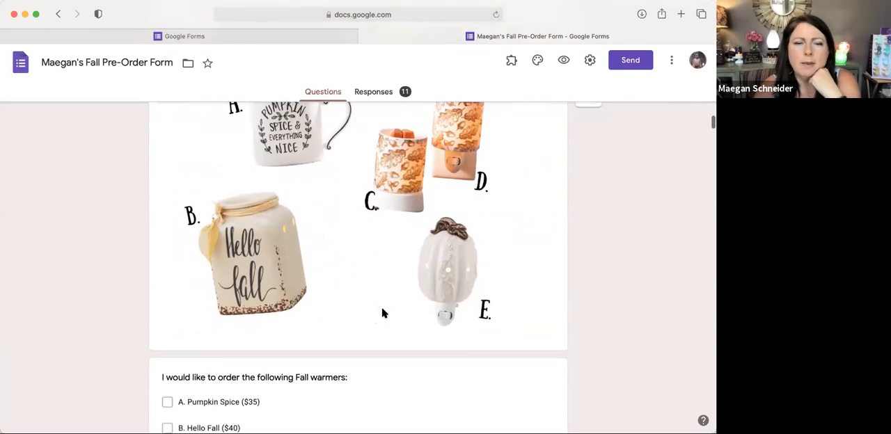
{"action": "scroll", "coordinate": [366, 296], "scroll_direction": "up", "scroll_amount": 1}
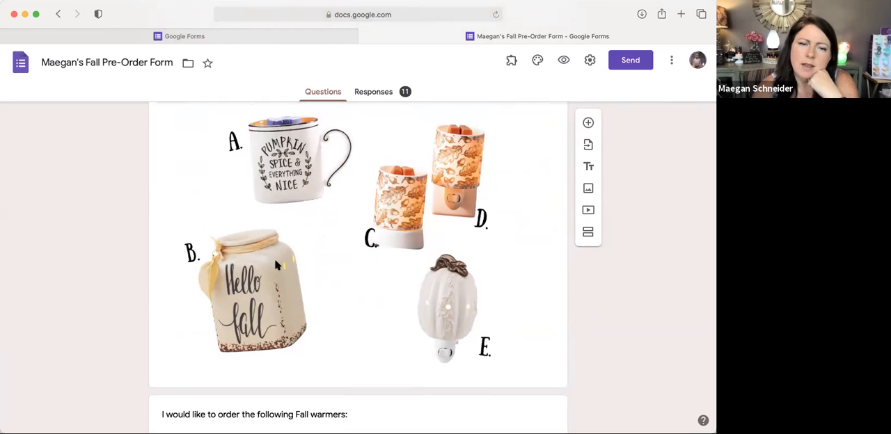
{"action": "scroll", "coordinate": [275, 264], "scroll_direction": "up", "scroll_amount": 2}
{"action": "scroll", "coordinate": [275, 264], "scroll_direction": "down", "scroll_amount": 2}
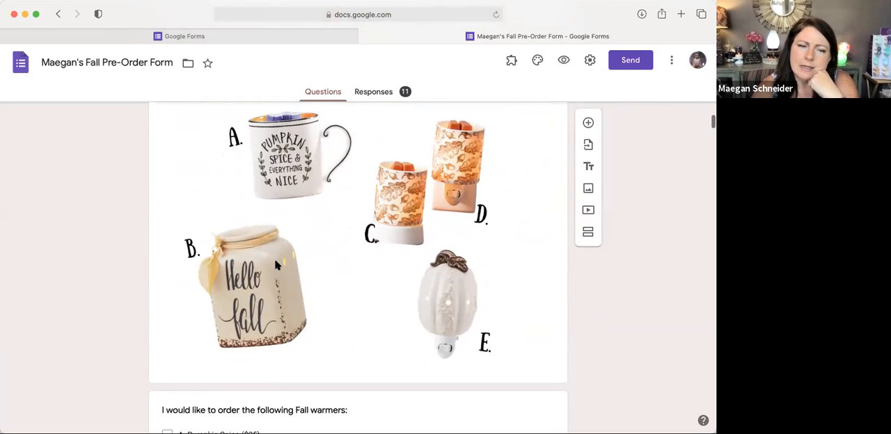
{"action": "scroll", "coordinate": [291, 290], "scroll_direction": "down", "scroll_amount": 7}
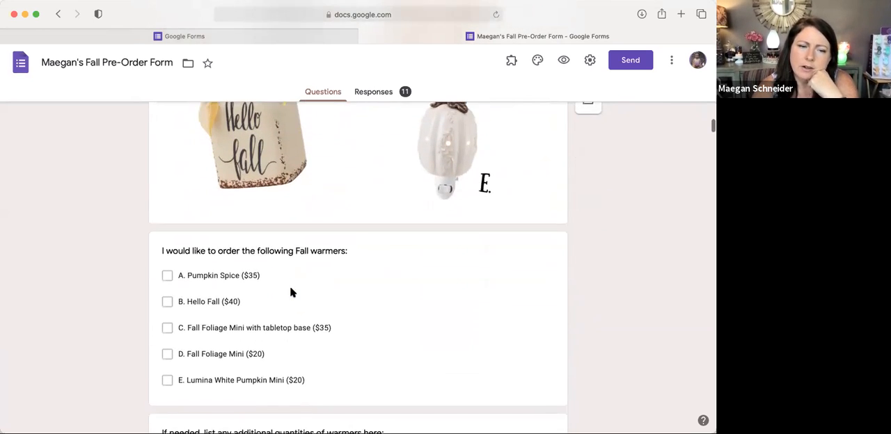
{"action": "scroll", "coordinate": [291, 289], "scroll_direction": "down", "scroll_amount": 1}
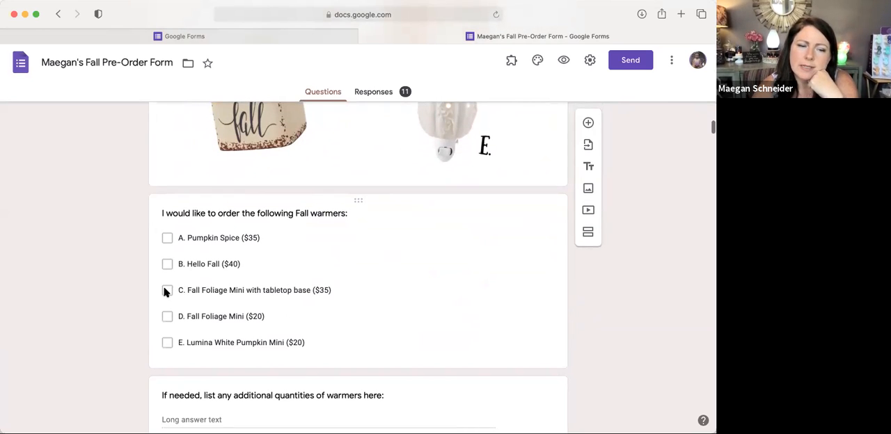
{"action": "scroll", "coordinate": [182, 347], "scroll_direction": "down", "scroll_amount": 15}
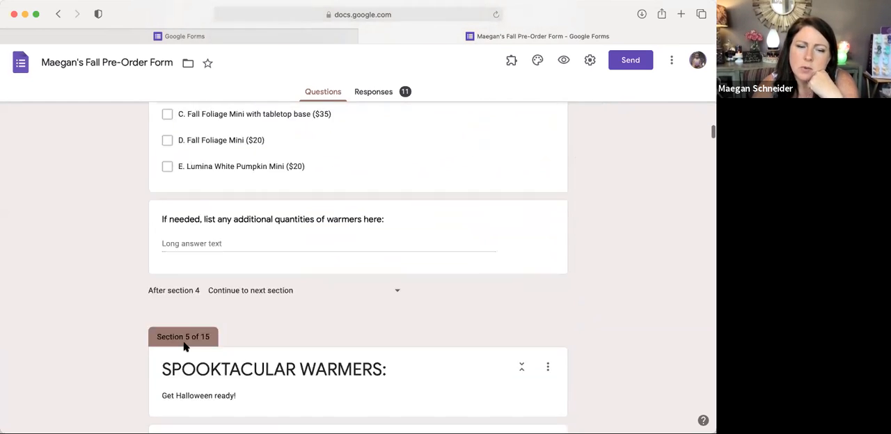
Step: Examine the remaining product sections from the Spooktacular warmers through the Nightmare Before Christmas items, bars and pods to the Harvest oil 3 pack
{"action": "scroll", "coordinate": [184, 346], "scroll_direction": "down", "scroll_amount": 1}
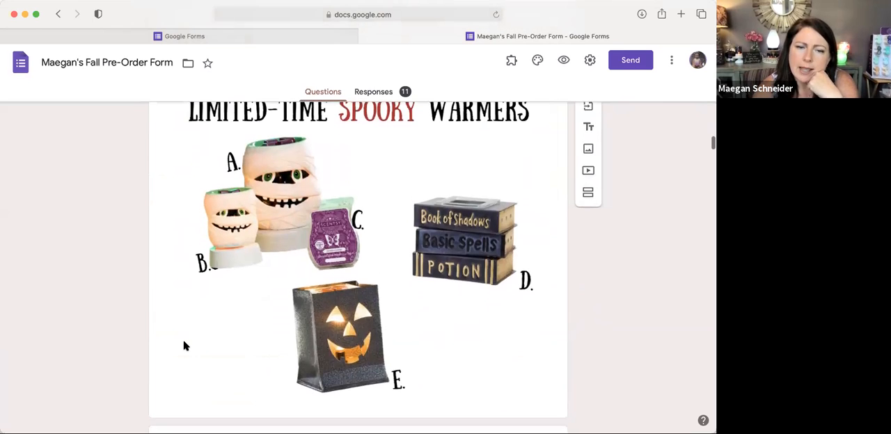
{"action": "scroll", "coordinate": [183, 346], "scroll_direction": "down", "scroll_amount": 20}
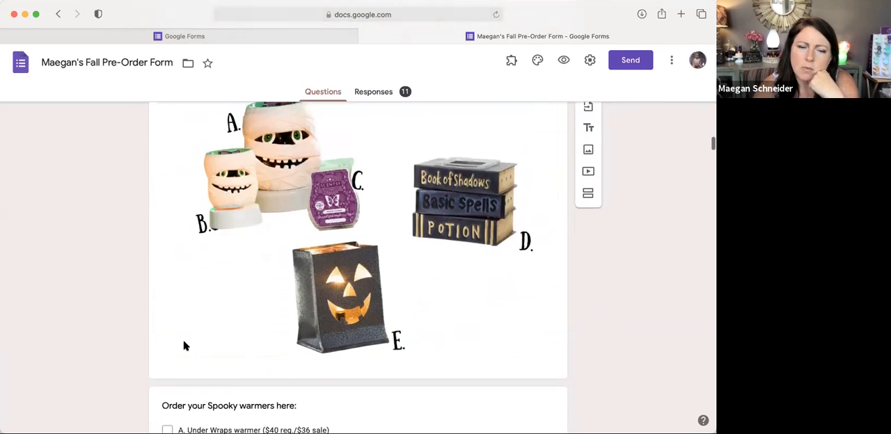
{"action": "scroll", "coordinate": [184, 345], "scroll_direction": "down", "scroll_amount": 10}
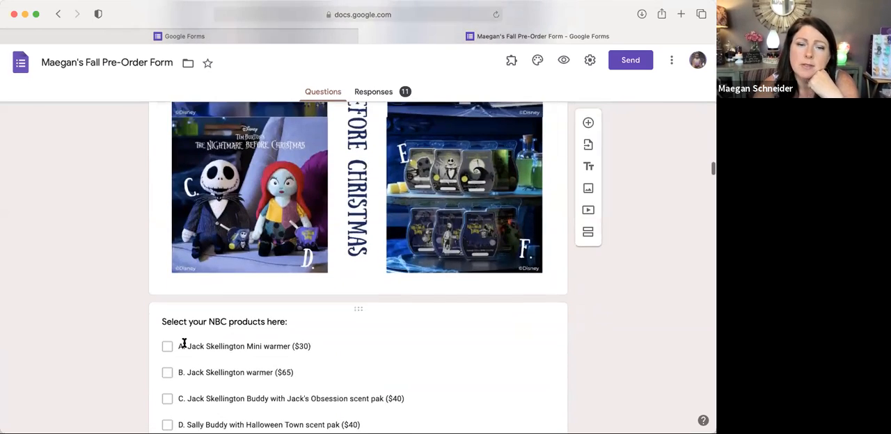
{"action": "scroll", "coordinate": [183, 344], "scroll_direction": "down", "scroll_amount": 10}
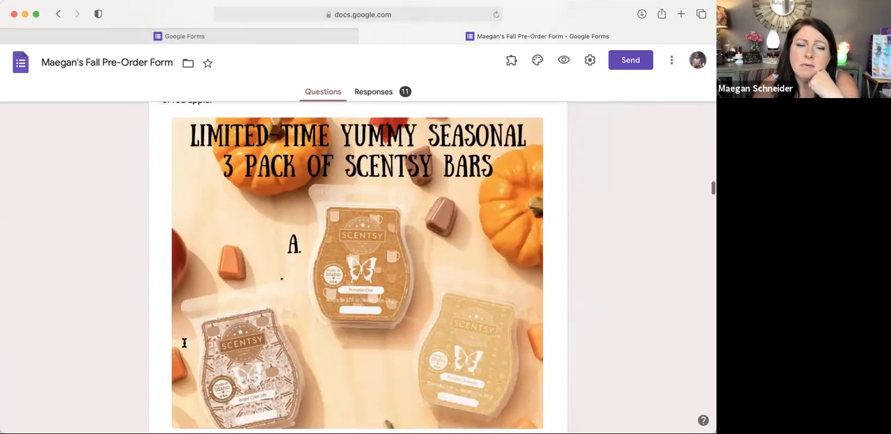
{"action": "scroll", "coordinate": [183, 347], "scroll_direction": "down", "scroll_amount": 5}
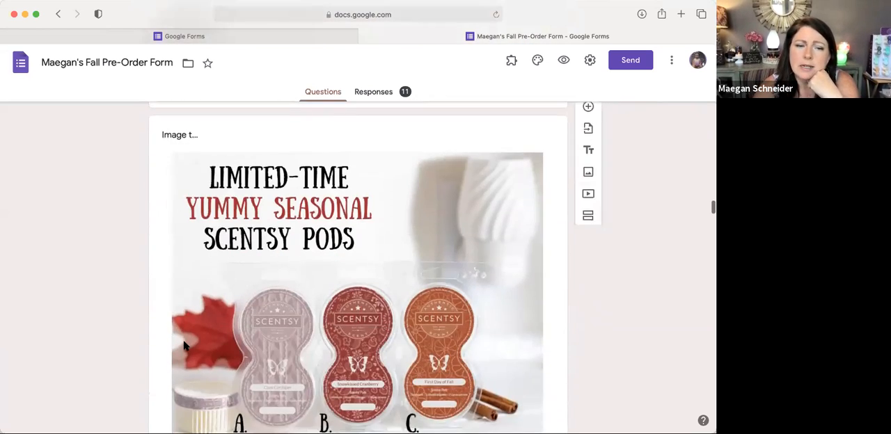
{"action": "scroll", "coordinate": [184, 345], "scroll_direction": "down", "scroll_amount": 10}
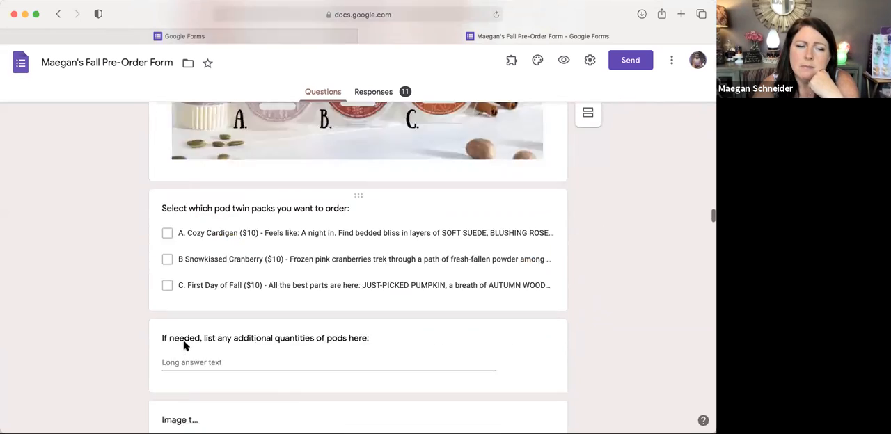
{"action": "scroll", "coordinate": [183, 344], "scroll_direction": "down", "scroll_amount": 10}
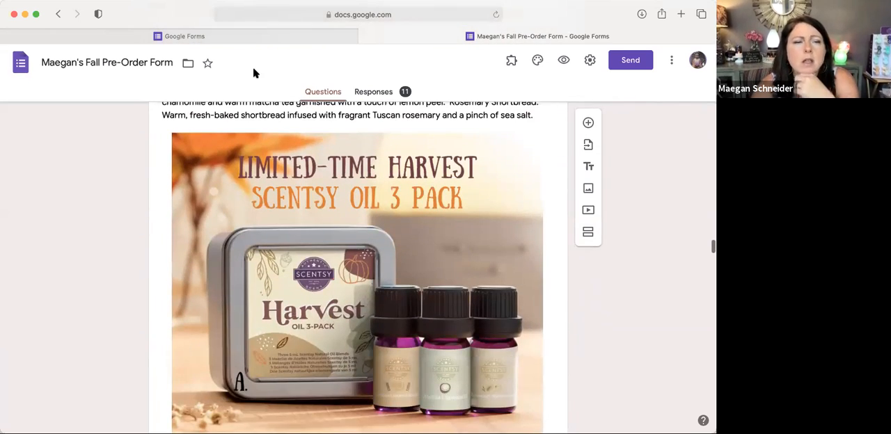
Step: Start a new blank form from the forms list and title it with the owner's first name in possessive form plus "Harvest Order Form"
{"action": "left_click", "coordinate": [26, 63]}
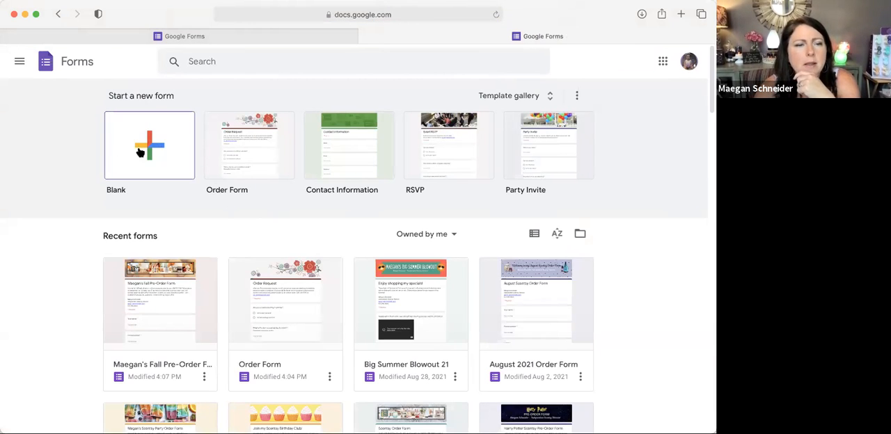
{"action": "left_click", "coordinate": [147, 132]}
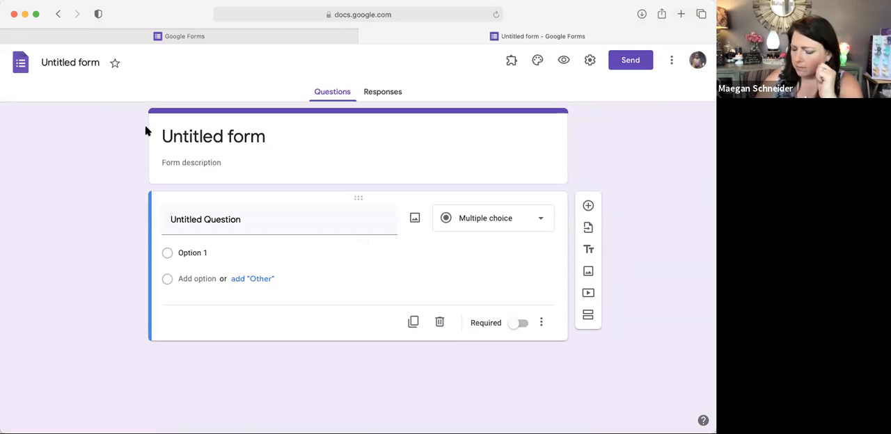
{"action": "left_click", "coordinate": [183, 131]}
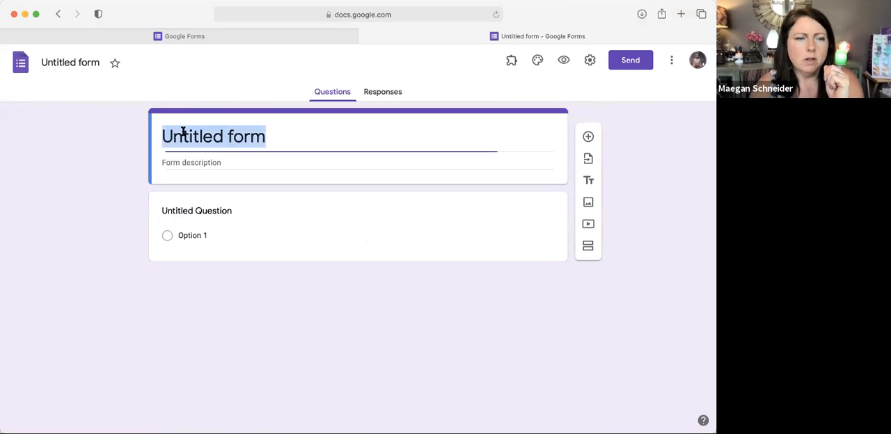
{"action": "type", "text": "Maeganb's"}
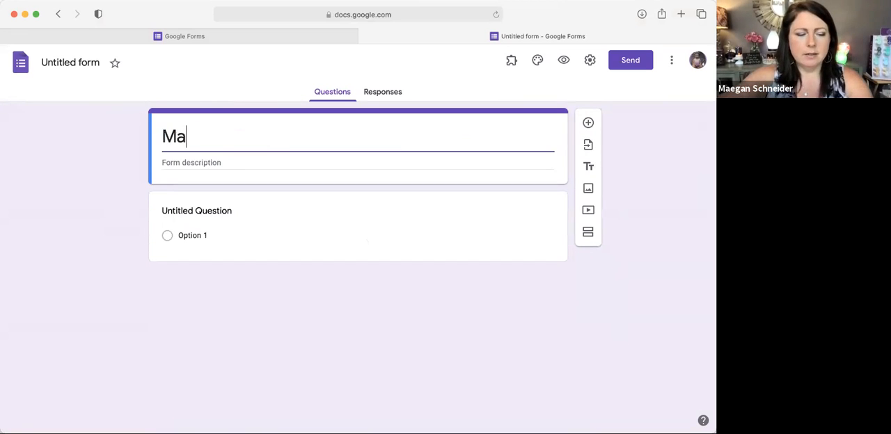
{"action": "key", "text": "BackSpace"}
{"action": "key", "text": "BackSpace"}
{"action": "key", "text": "BackSpace"}
{"action": "key", "text": "BackSpace"}
{"action": "type", "text": "'s"}
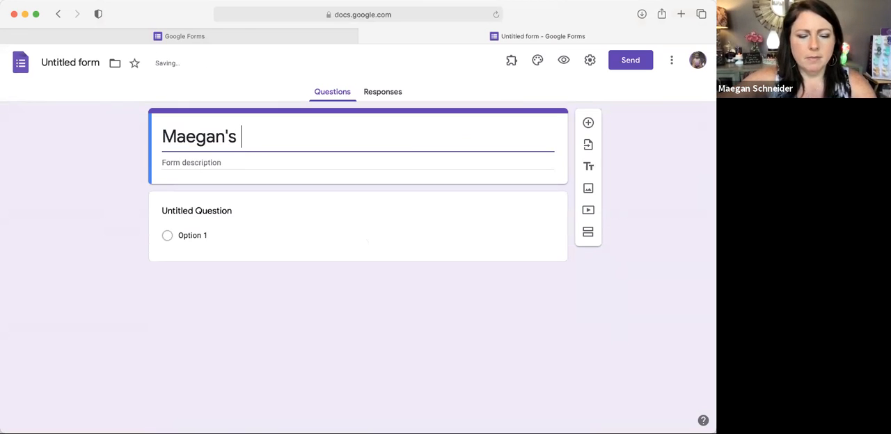
{"action": "type", "text": " Harvest"}
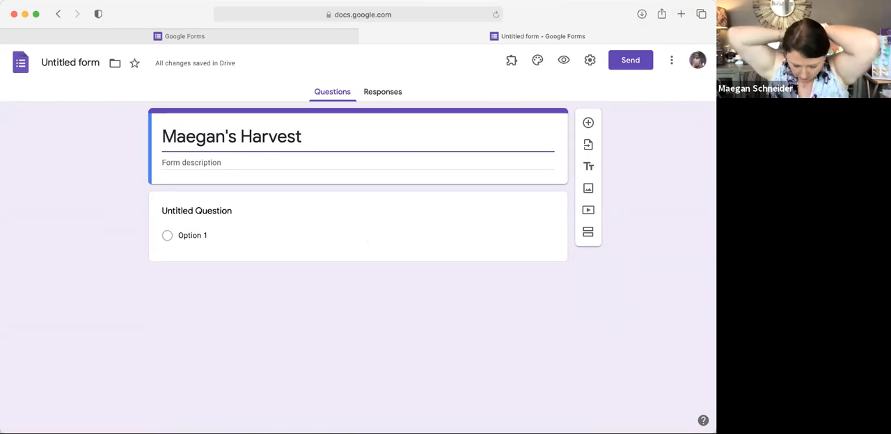
{"action": "type", "text": "O"}
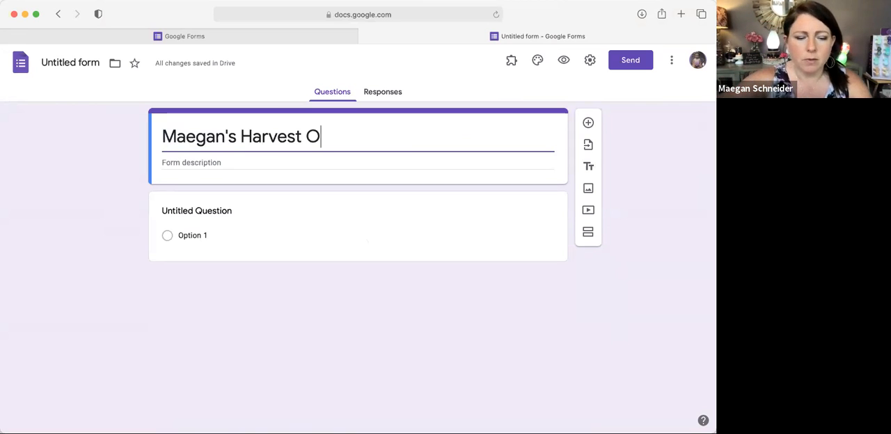
{"action": "type", "text": "rder Form"}
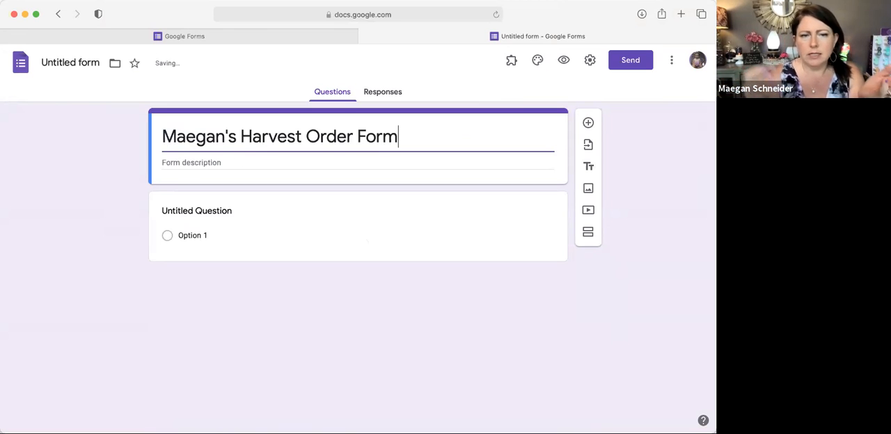
Step: Paste the shipping-delay notice as the form description, listing the four products anticipated in late September and explaining their separate payment
{"action": "left_click", "coordinate": [179, 161]}
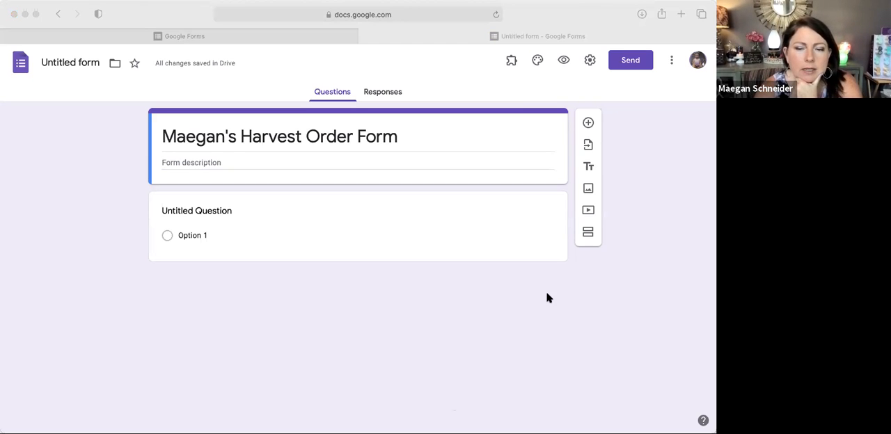
{"action": "left_click", "coordinate": [465, 268]}
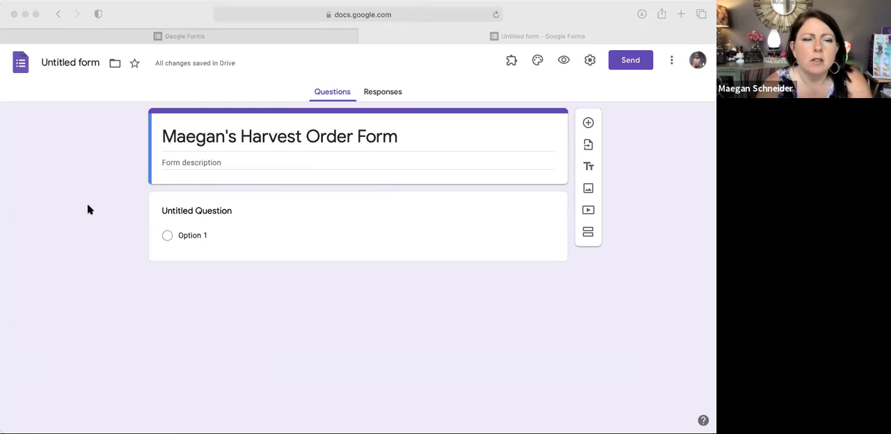
{"action": "left_click", "coordinate": [179, 162]}
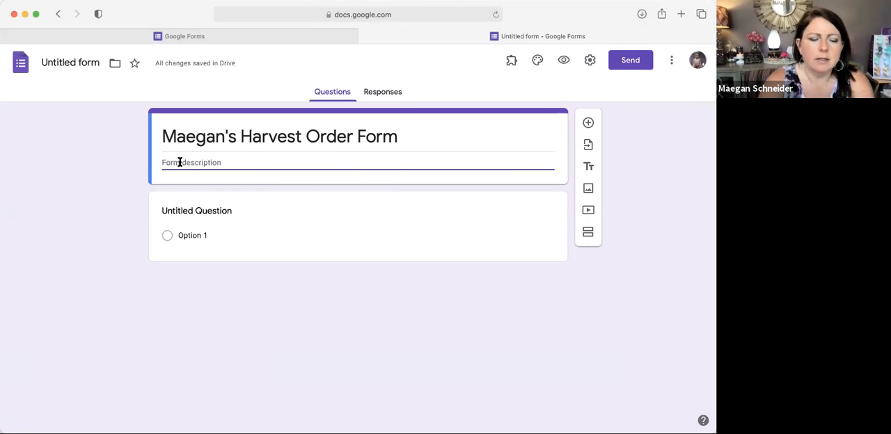
{"action": "type", "text": "Due to shipping delays, the following products will NOT be available to order Sept. 1 with the rest of the Collection:  - Bat Bitty Buddy - anticipated available in Late Sept - Spider Bitty Buddy - anticipated available in Late Sept - Gilded Leaves Mini Warmer - anticipated available in Late Sept - Frank N. Stein Buddy Clip - anticipated available in Late Sept  If you select these products, I will contact you for payment for these once there is more information released about their arrival. Your invoice will not include these products for the time being."}
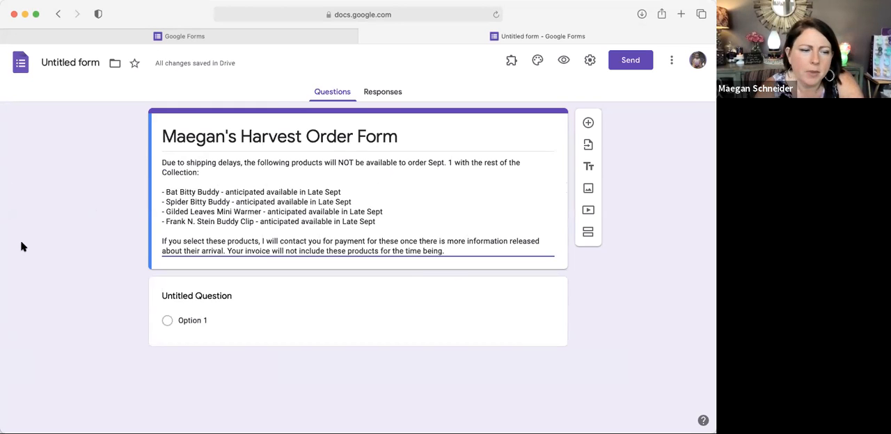
Step: Turn the untitled question into a required short-answer question titled "Name:"
{"action": "left_click", "coordinate": [234, 296]}
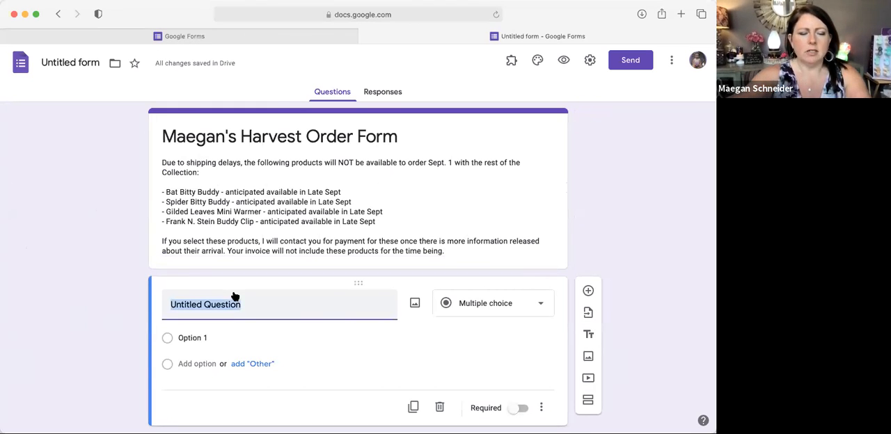
{"action": "type", "text": "Name:"}
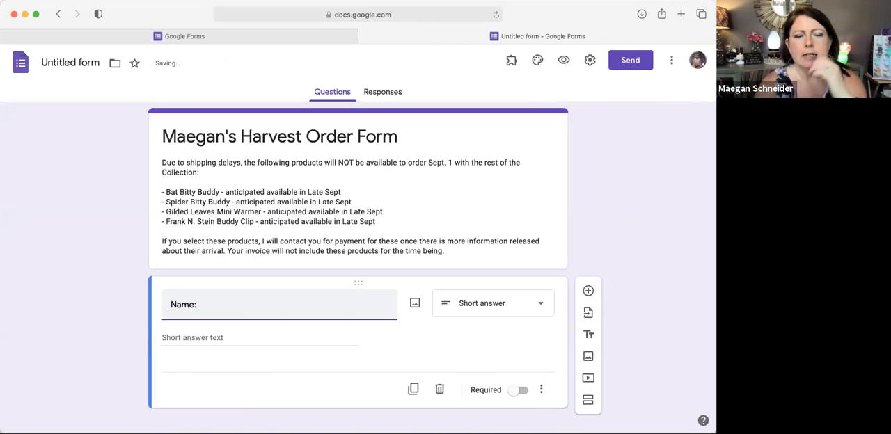
{"action": "left_click", "coordinate": [532, 303]}
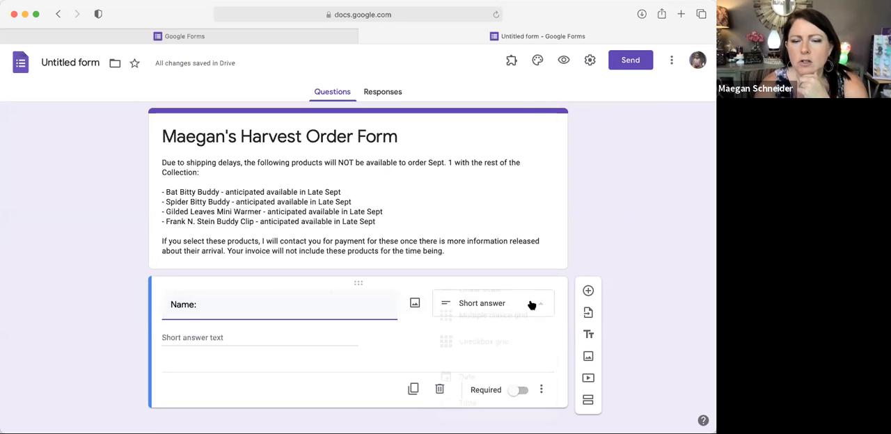
{"action": "left_click", "coordinate": [522, 105]}
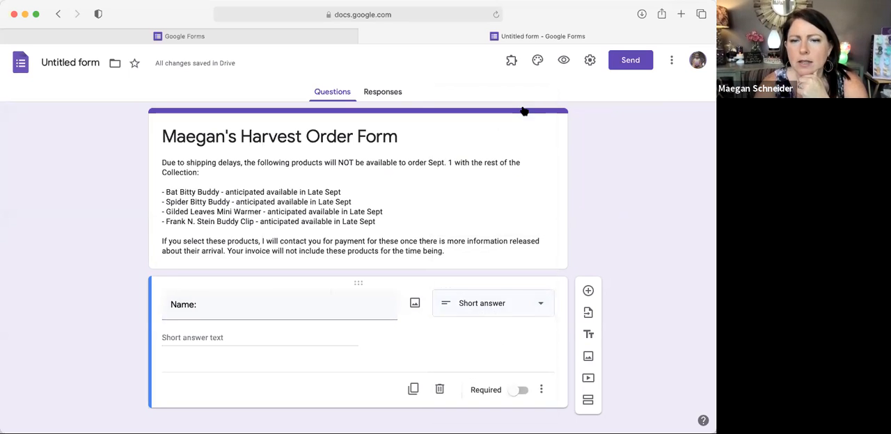
{"action": "left_click", "coordinate": [519, 377]}
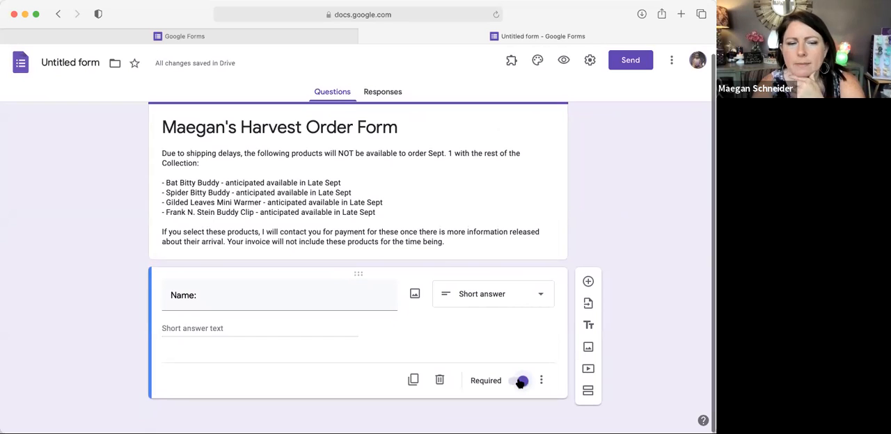
Step: Try out several theme colors on the form, including orange and red, ending with Teal #009688
{"action": "scroll", "coordinate": [520, 383], "scroll_direction": "up", "scroll_amount": 1}
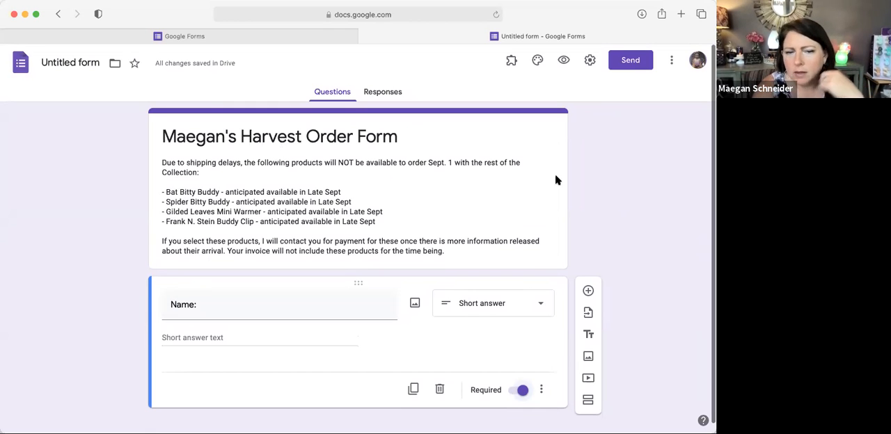
{"action": "left_click", "coordinate": [537, 62]}
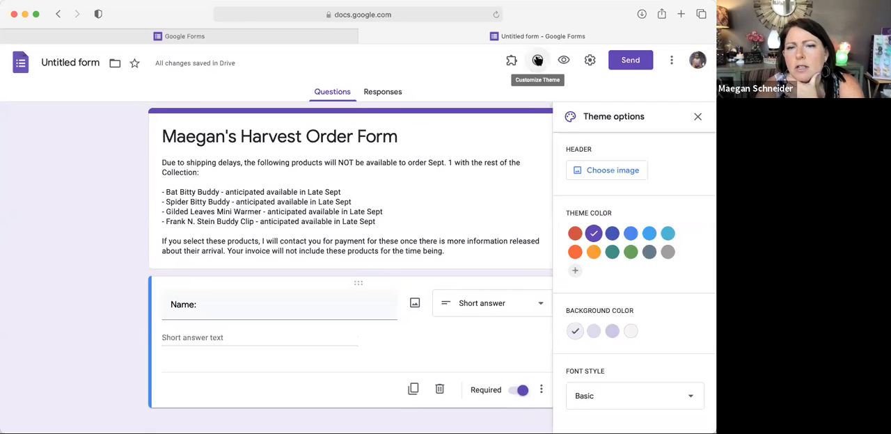
{"action": "left_click", "coordinate": [612, 233]}
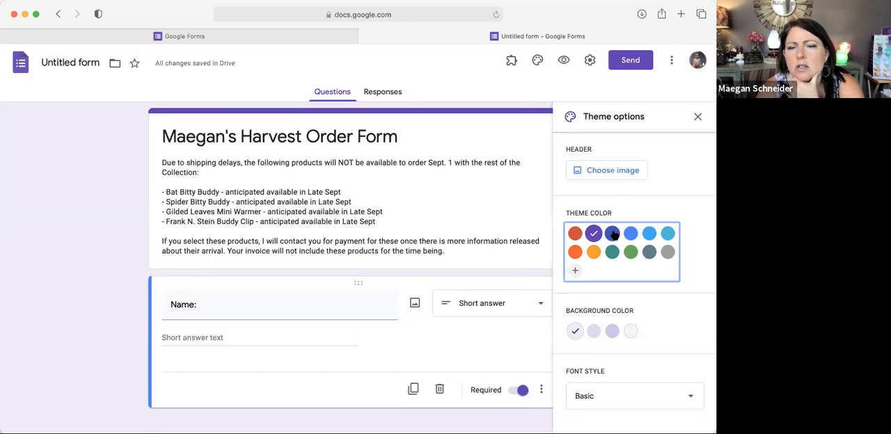
{"action": "left_click", "coordinate": [594, 251]}
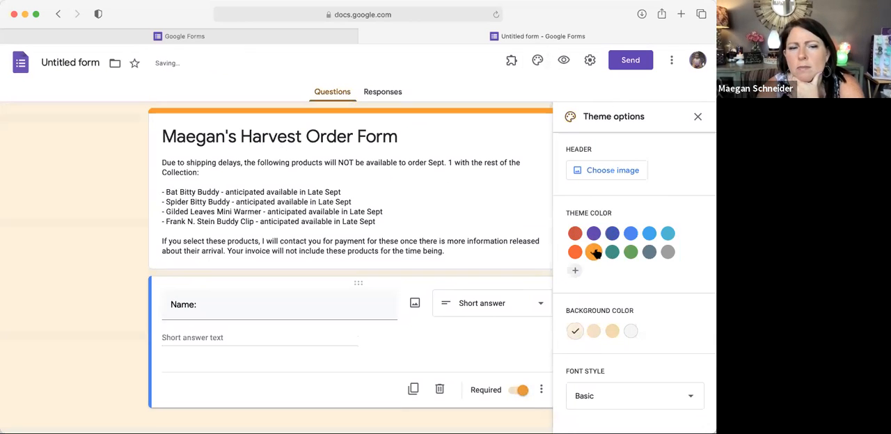
{"action": "left_click", "coordinate": [574, 252]}
{"action": "left_click", "coordinate": [575, 234]}
{"action": "left_click", "coordinate": [612, 254]}
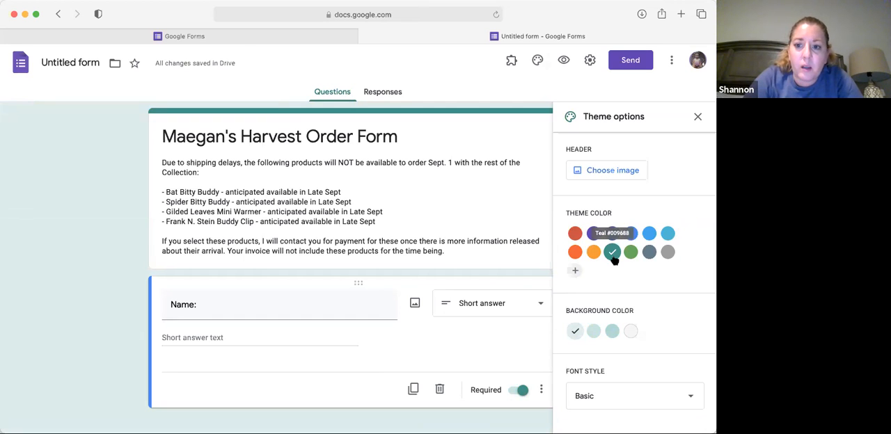
Step: Browse the Work and School header themes and insert the multicolored yarn image as the form header
{"action": "left_click", "coordinate": [604, 171]}
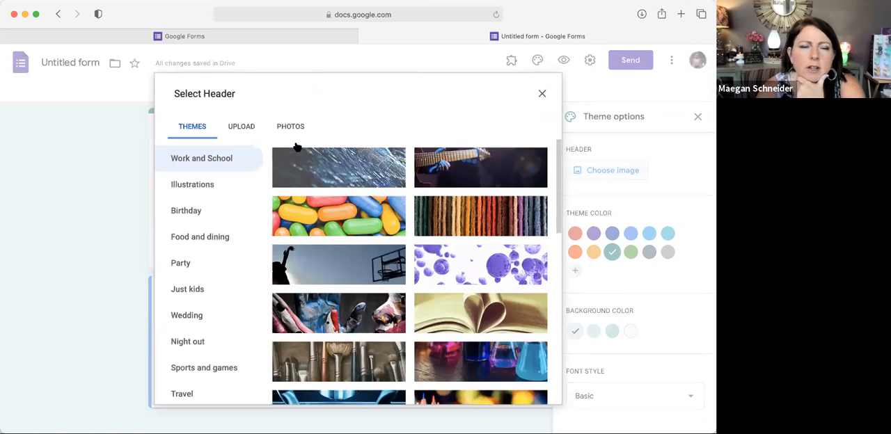
{"action": "scroll", "coordinate": [385, 258], "scroll_direction": "down", "scroll_amount": 1}
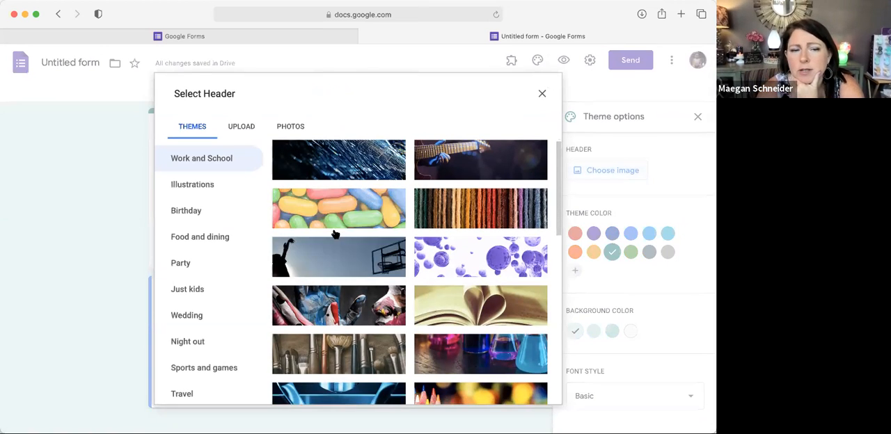
{"action": "scroll", "coordinate": [214, 290], "scroll_direction": "down", "scroll_amount": 1}
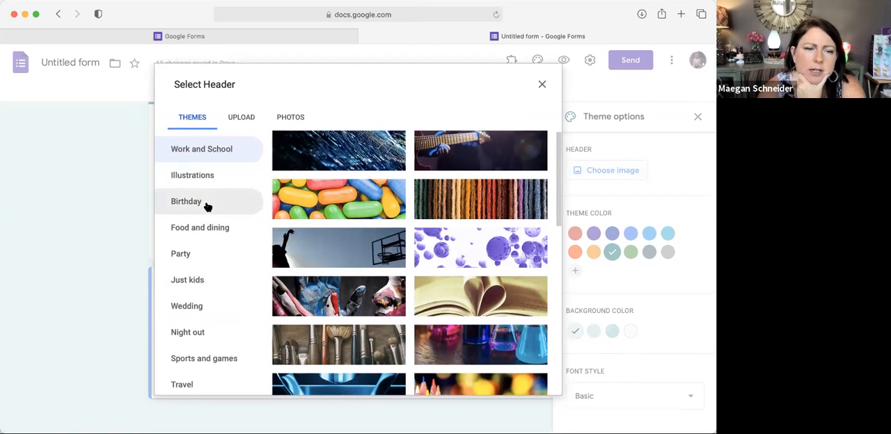
{"action": "scroll", "coordinate": [225, 353], "scroll_direction": "down", "scroll_amount": 1}
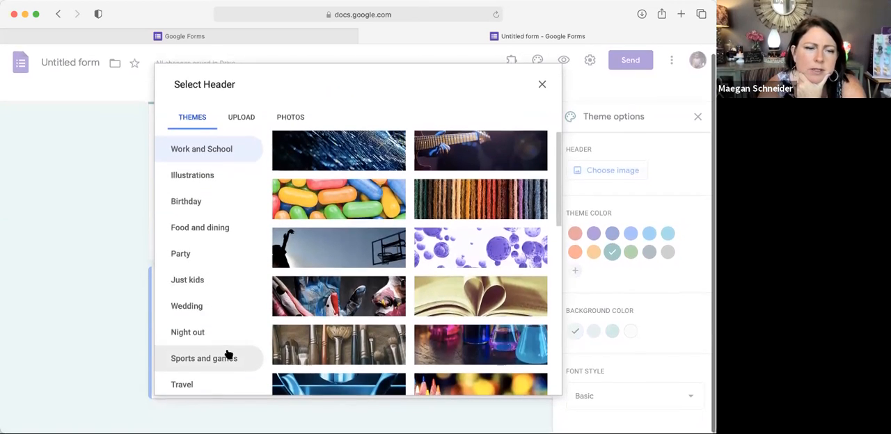
{"action": "scroll", "coordinate": [220, 313], "scroll_direction": "up", "scroll_amount": 1}
{"action": "scroll", "coordinate": [352, 201], "scroll_direction": "down", "scroll_amount": 15}
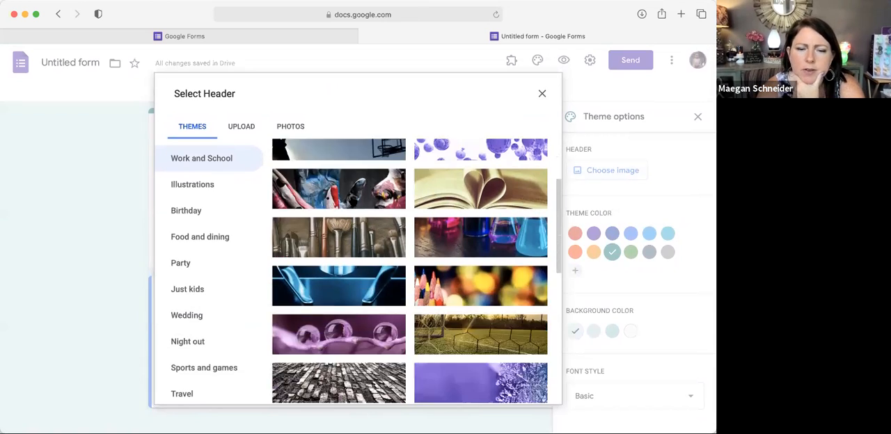
{"action": "scroll", "coordinate": [352, 201], "scroll_direction": "up", "scroll_amount": 15}
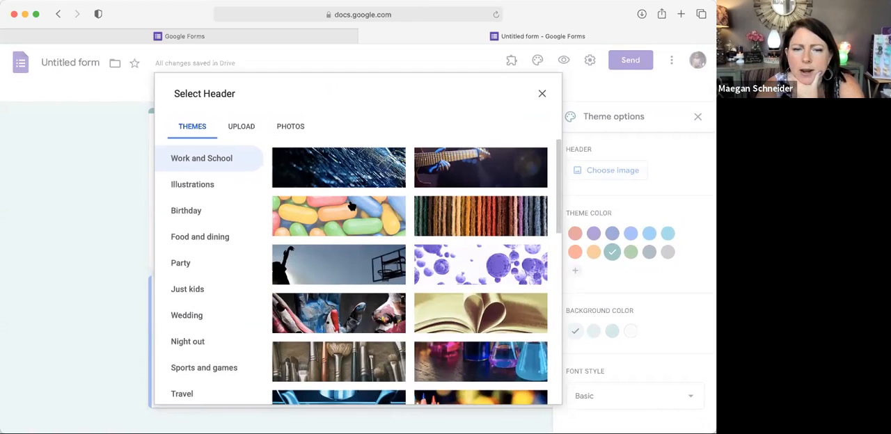
{"action": "left_click", "coordinate": [440, 216]}
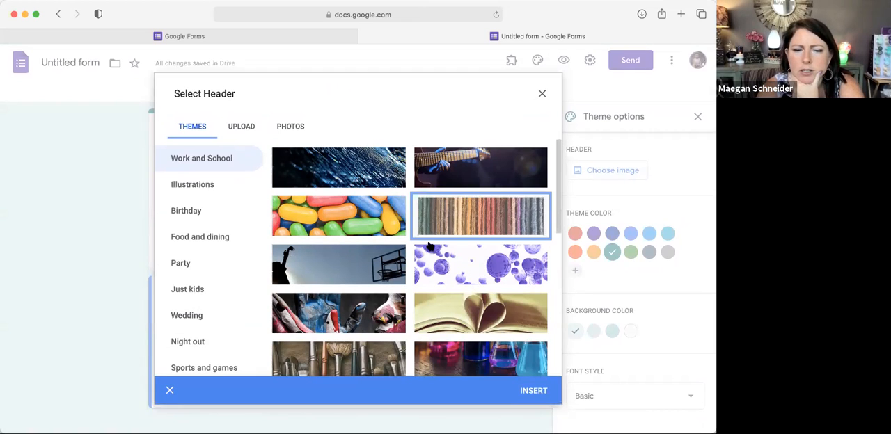
{"action": "left_click", "coordinate": [533, 391]}
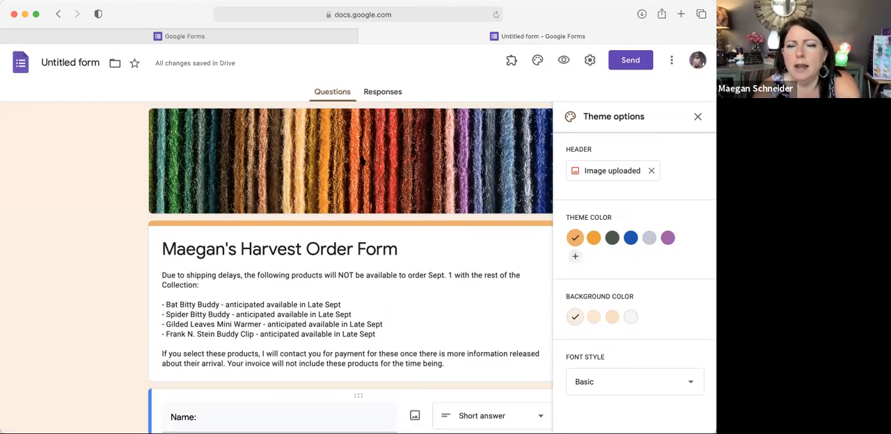
Step: Replace the form header with an uploaded black custom banner for the Scentsy Harvest Order Form
{"action": "left_click", "coordinate": [607, 173]}
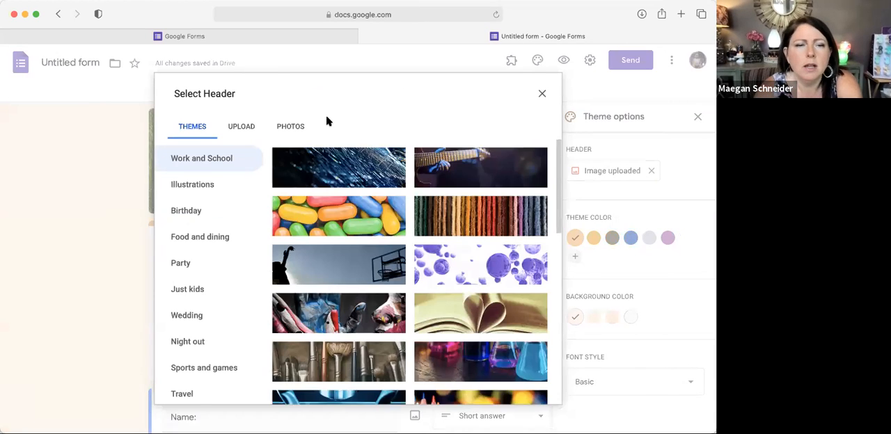
{"action": "left_click", "coordinate": [244, 126]}
{"action": "left_click", "coordinate": [359, 306]}
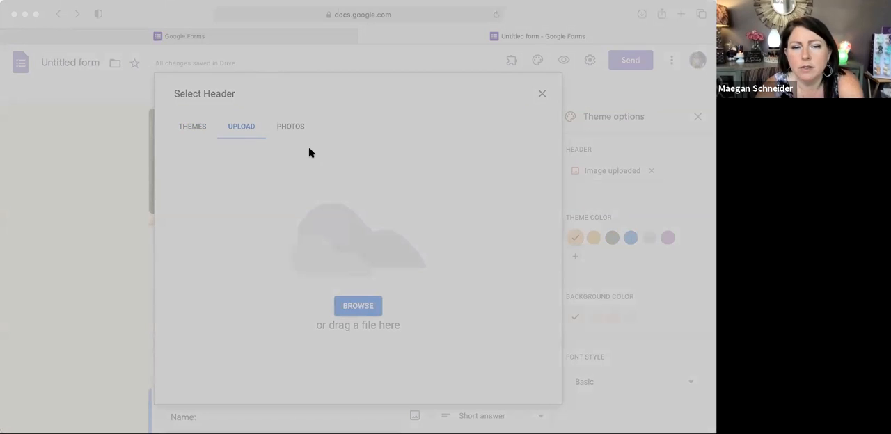
{"action": "left_click", "coordinate": [495, 249]}
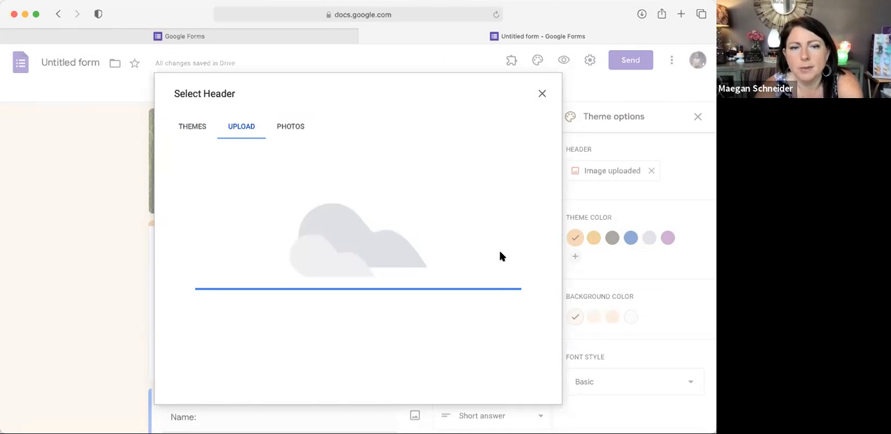
{"action": "left_click", "coordinate": [527, 376]}
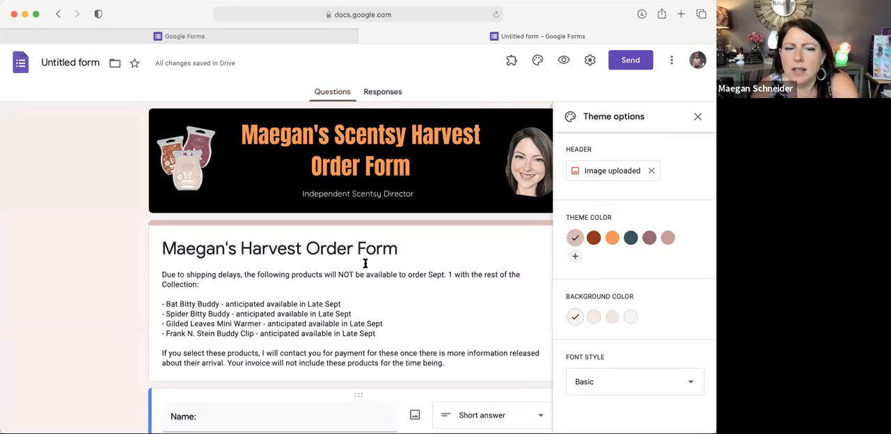
Step: Set the form's theme color to the dark rust brown drawn from the banner and close the theme options
{"action": "left_click", "coordinate": [594, 241]}
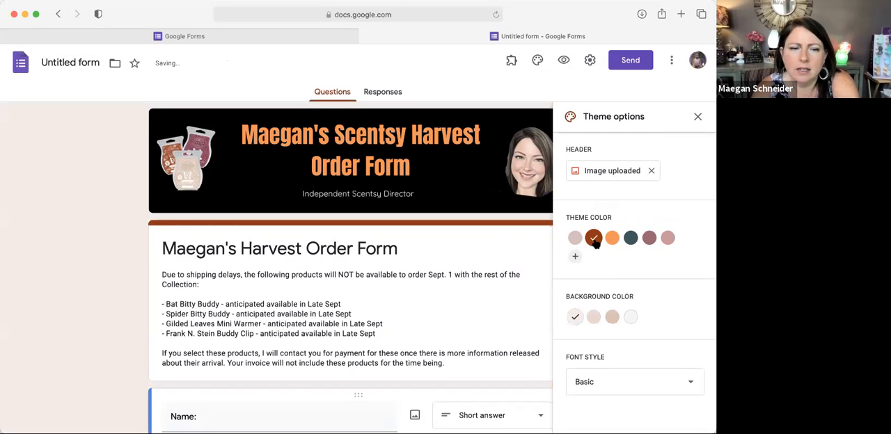
{"action": "scroll", "coordinate": [455, 336], "scroll_direction": "down", "scroll_amount": 4}
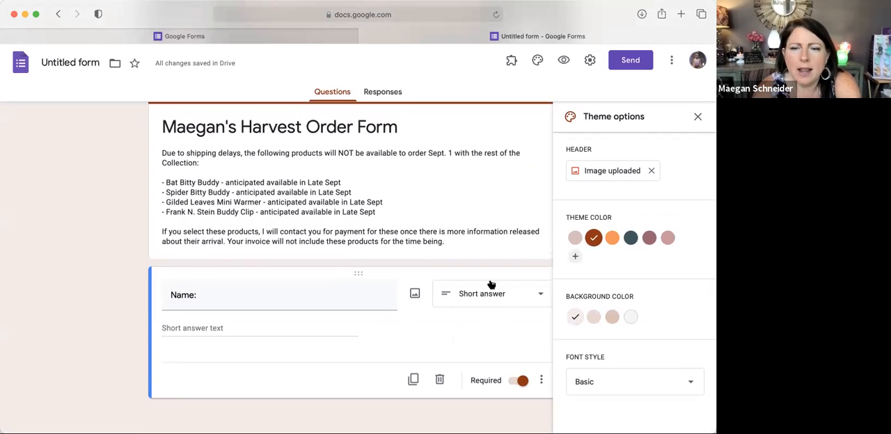
{"action": "left_click", "coordinate": [697, 116]}
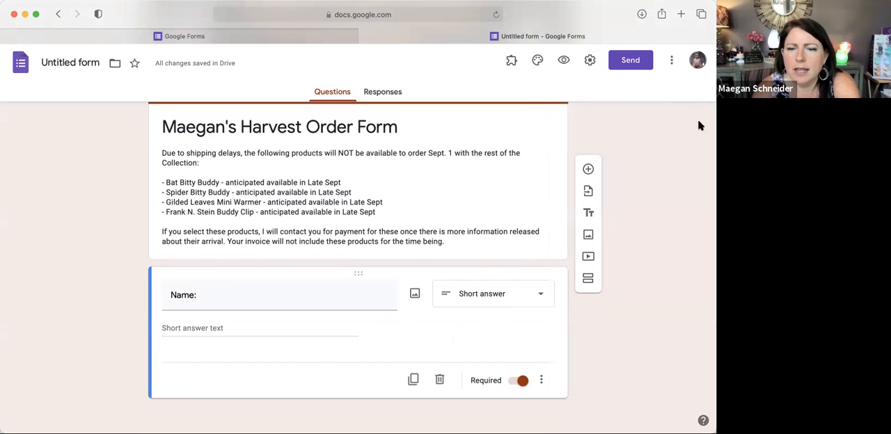
Step: Add a required short-answer question titled "E-mail:" below the name question
{"action": "left_click", "coordinate": [586, 167]}
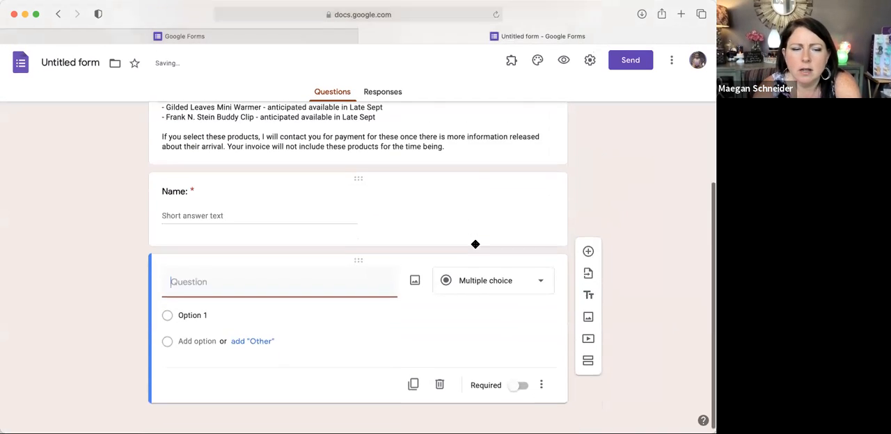
{"action": "type", "text": "E-mail:"}
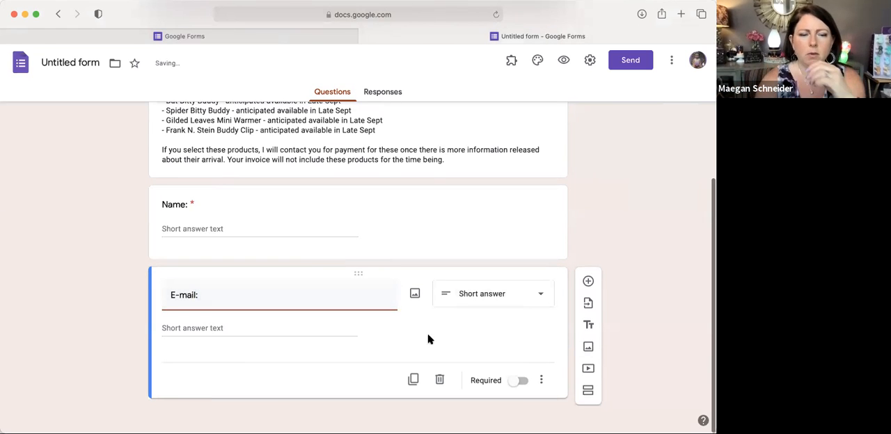
{"action": "left_click", "coordinate": [513, 384]}
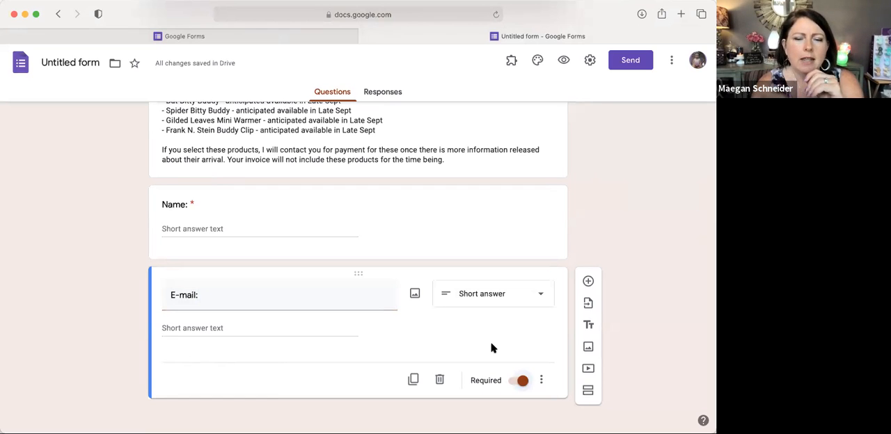
Step: Add a required short-answer question titled "Cell number:" below the e-mail question
{"action": "left_click", "coordinate": [588, 282]}
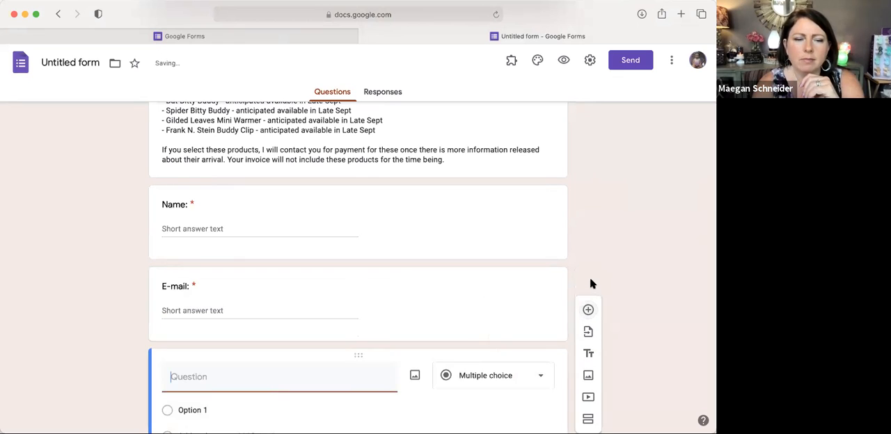
{"action": "type", "text": "Cell "}
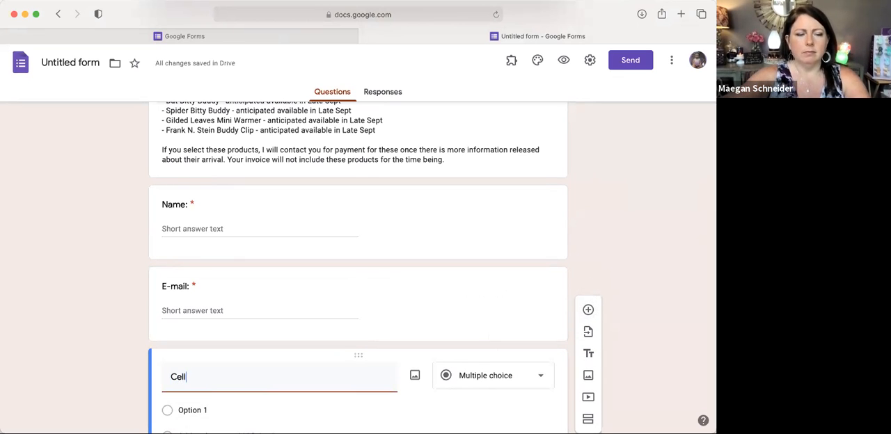
{"action": "type", "text": "number:"}
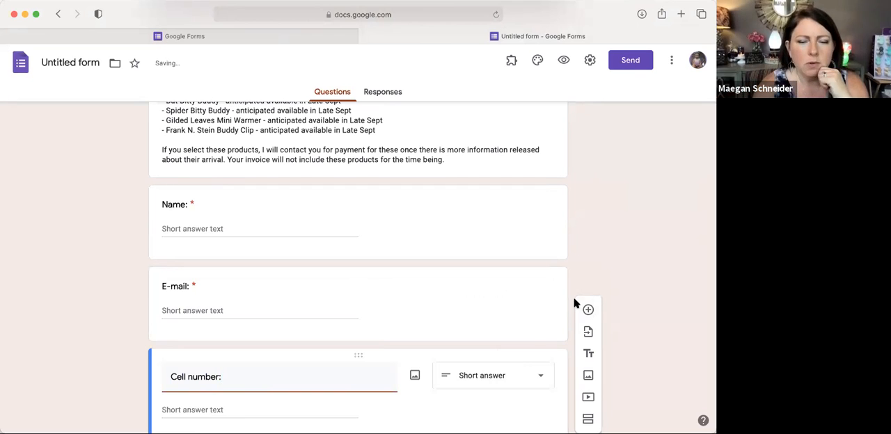
{"action": "scroll", "coordinate": [575, 303], "scroll_direction": "down", "scroll_amount": 3}
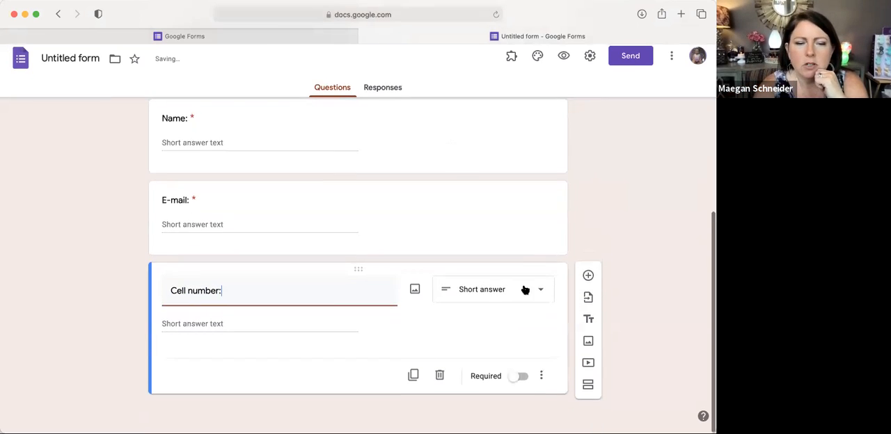
{"action": "left_click", "coordinate": [512, 382]}
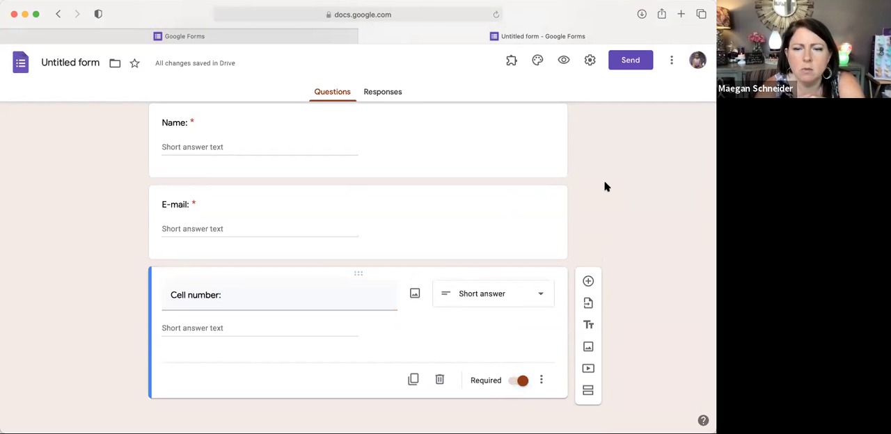
Step: Add a new section after the cell number question and title it "Spooktacular Warmers"
{"action": "scroll", "coordinate": [605, 187], "scroll_direction": "up", "scroll_amount": 5}
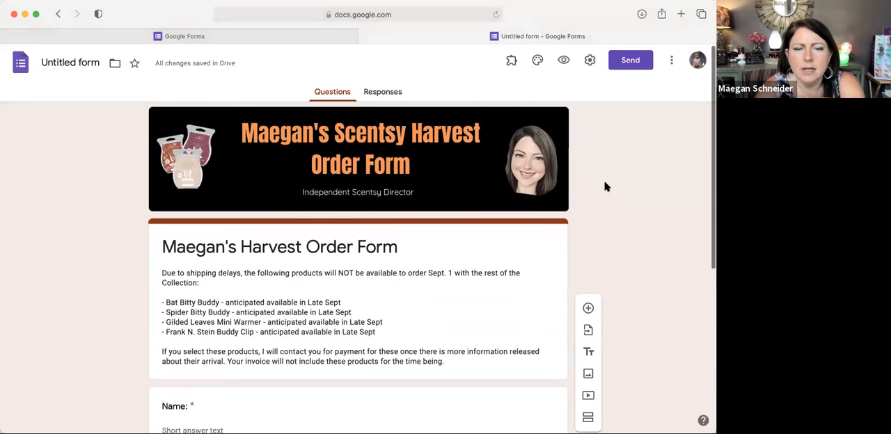
{"action": "scroll", "coordinate": [605, 186], "scroll_direction": "down", "scroll_amount": 5}
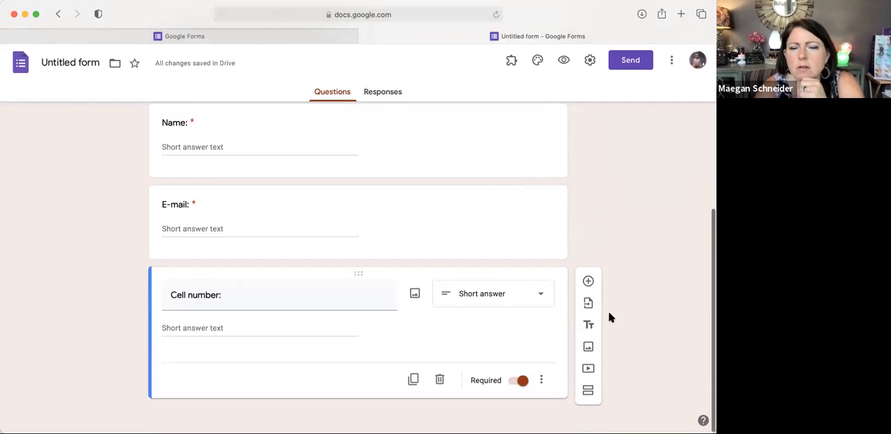
{"action": "left_click", "coordinate": [588, 392]}
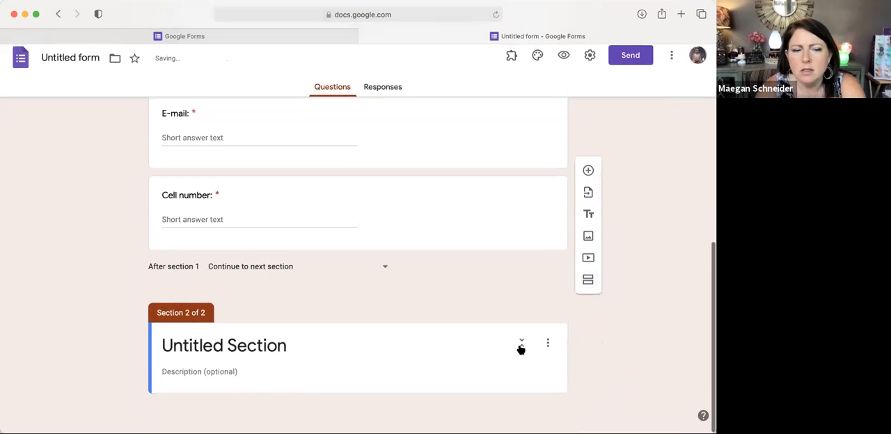
{"action": "left_click", "coordinate": [15, 405]}
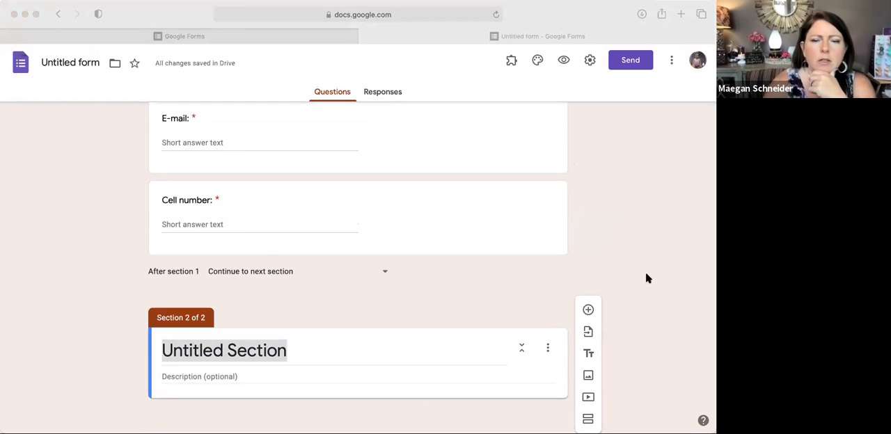
{"action": "left_click", "coordinate": [334, 351]}
{"action": "type", "text": "Spooktacular Warmers"}
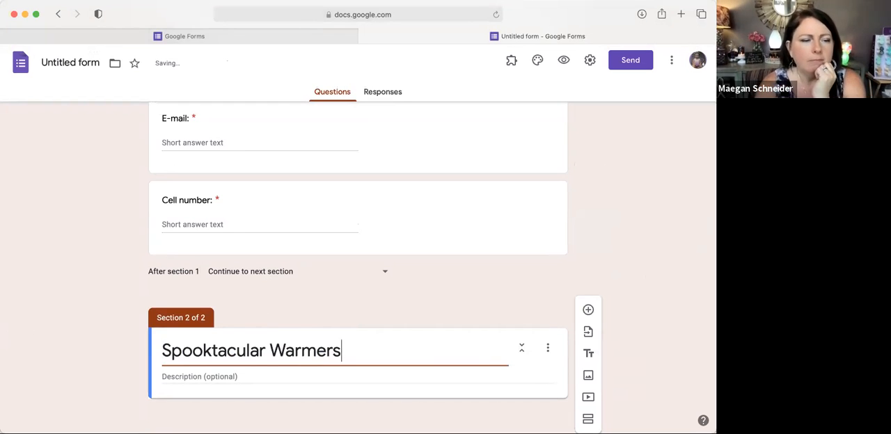
Step: Paste the prepared Spooktacular Warmers section description about adding currently available warmers or wax to the order, ending in "click here:"
{"action": "key", "text": "super+Tab"}
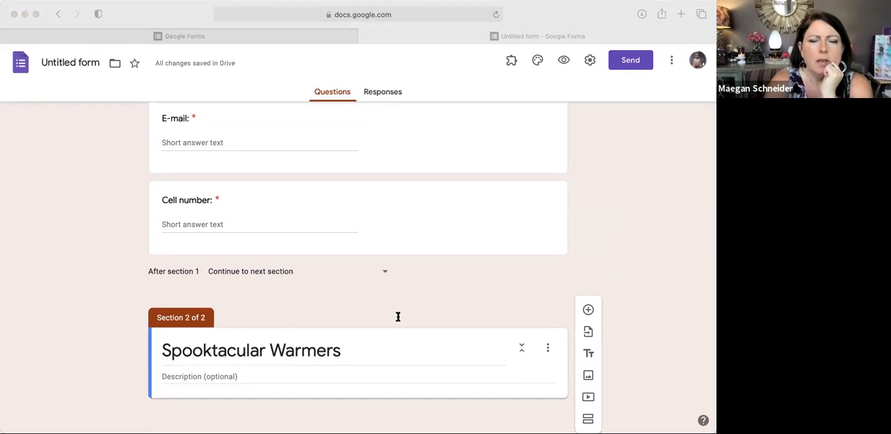
{"action": "left_click", "coordinate": [337, 348]}
{"action": "left_click", "coordinate": [237, 374]}
{"action": "type", "text": "You may add any warmers or wax that are currently available to your order - just list those at the end. To view currently available warmers and wax, click here."}
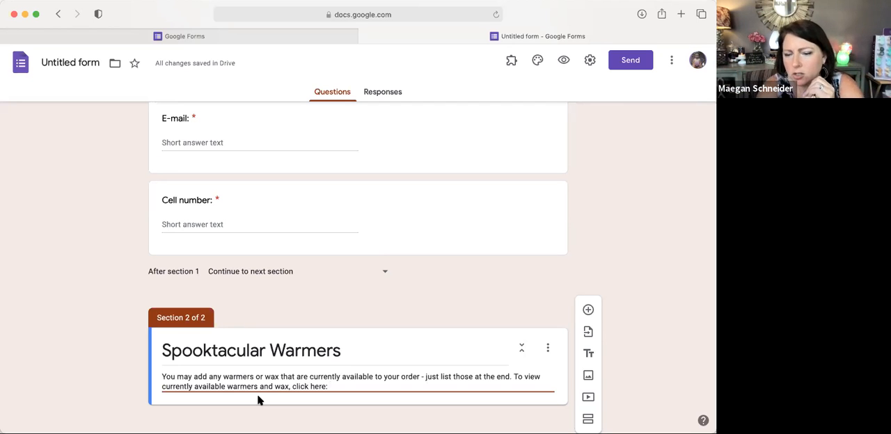
Step: Add a question to the section reading "How many of the Very Superstitious Warmers would you like? **Skeletal cutouts illuminate when lit"
{"action": "scroll", "coordinate": [259, 374], "scroll_direction": "down", "scroll_amount": 1}
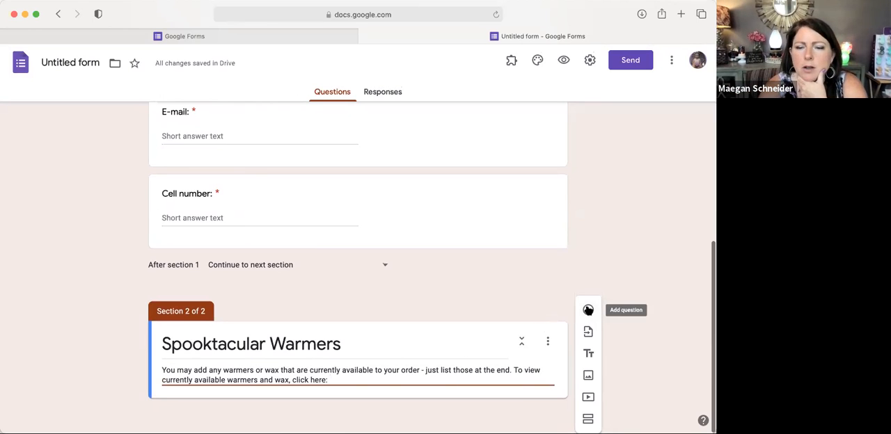
{"action": "left_click", "coordinate": [588, 310]}
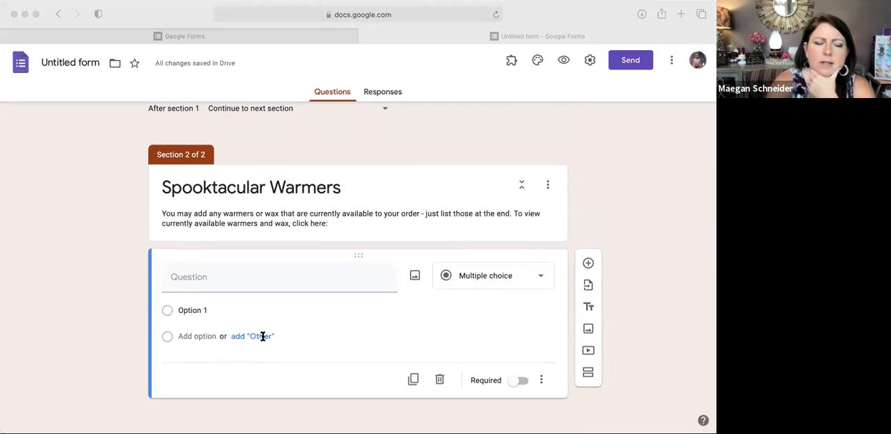
{"action": "left_click", "coordinate": [277, 279]}
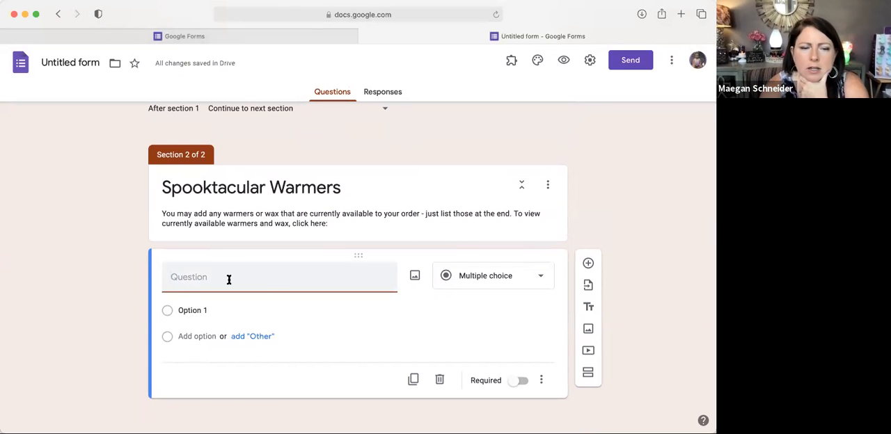
{"action": "type", "text": "How many of the Very Superstitious Warmers would you like? **Skeletal cutouts illuminate when lit"}
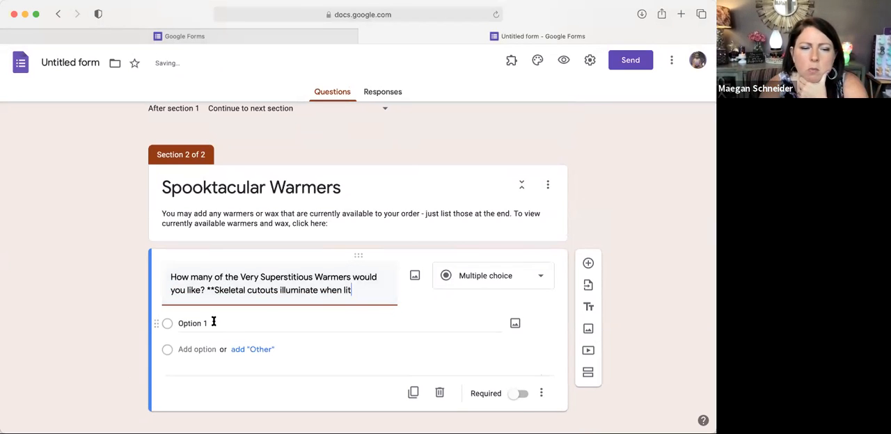
Step: Upload the black skeletal warmer photo as the image for the question's first answer option
{"action": "left_click", "coordinate": [515, 323]}
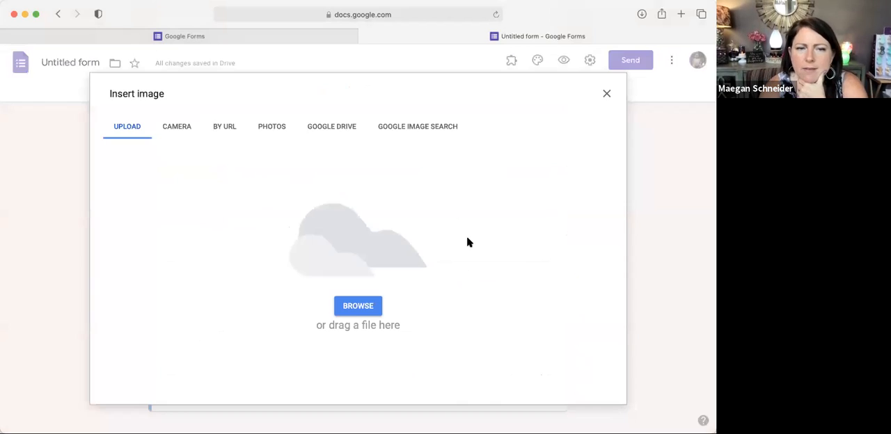
{"action": "left_click", "coordinate": [362, 306]}
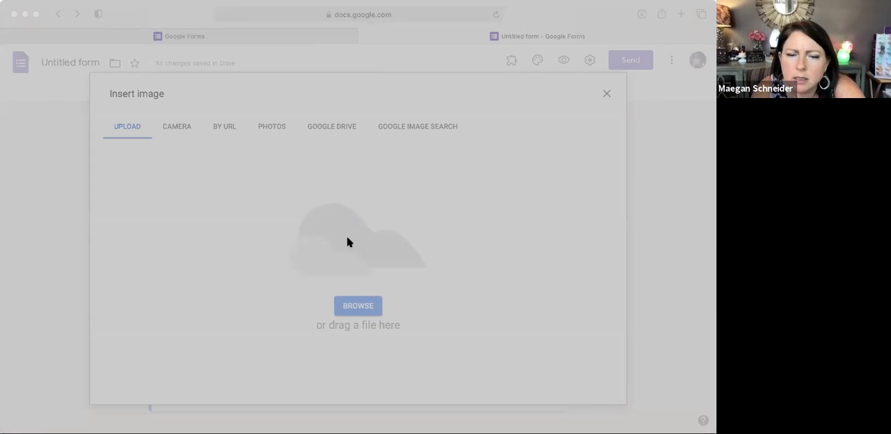
{"action": "double_click", "coordinate": [371, 282]}
{"action": "scroll", "coordinate": [309, 266], "scroll_direction": "down", "scroll_amount": 3}
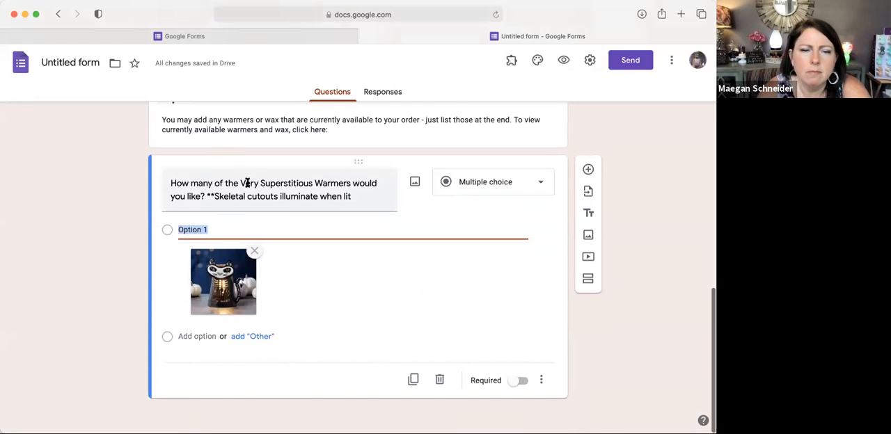
Step: Copy "Very Superstitious" from the question title and use it as the text of the first answer option
{"action": "left_click", "coordinate": [281, 183]}
{"action": "left_click", "coordinate": [281, 183]}
{"action": "left_click_drag", "start_coordinate": [314, 184], "coordinate": [242, 180]}
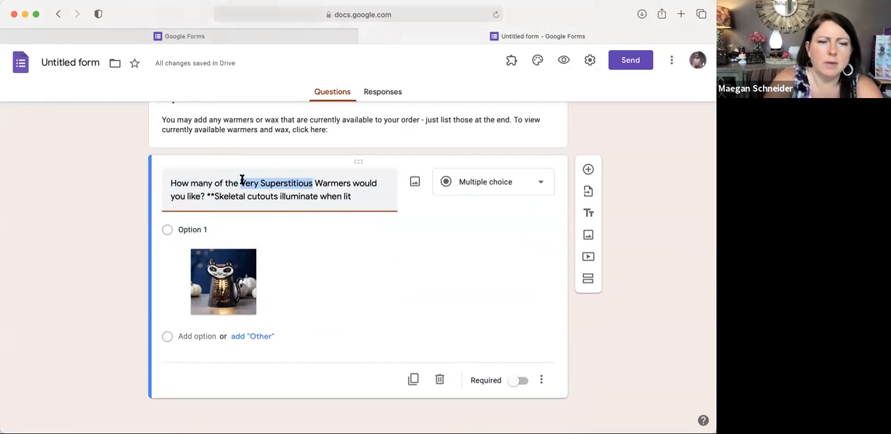
{"action": "type", "text": "Very Superstitious"}
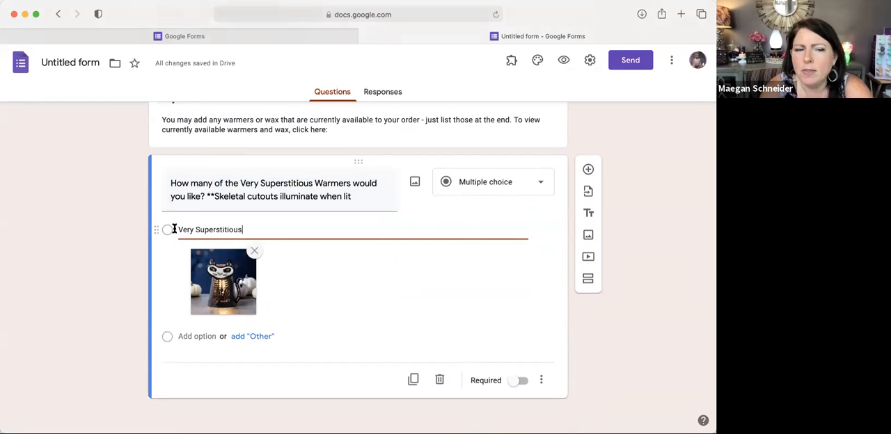
Step: Change the Very Superstitious question's answer type from multiple choice to Dropdown
{"action": "left_click", "coordinate": [518, 184]}
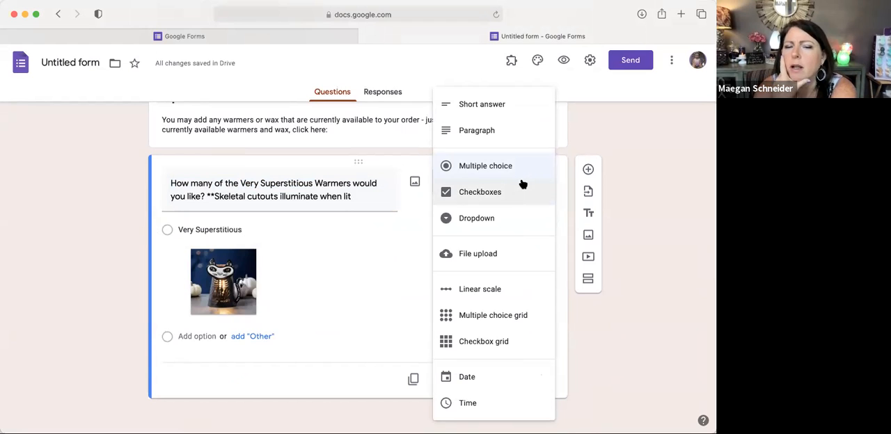
{"action": "left_click", "coordinate": [495, 218]}
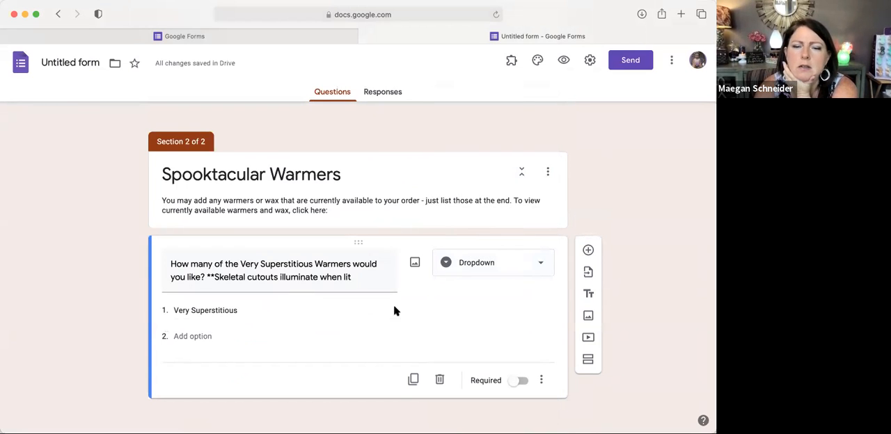
{"action": "left_click", "coordinate": [541, 267]}
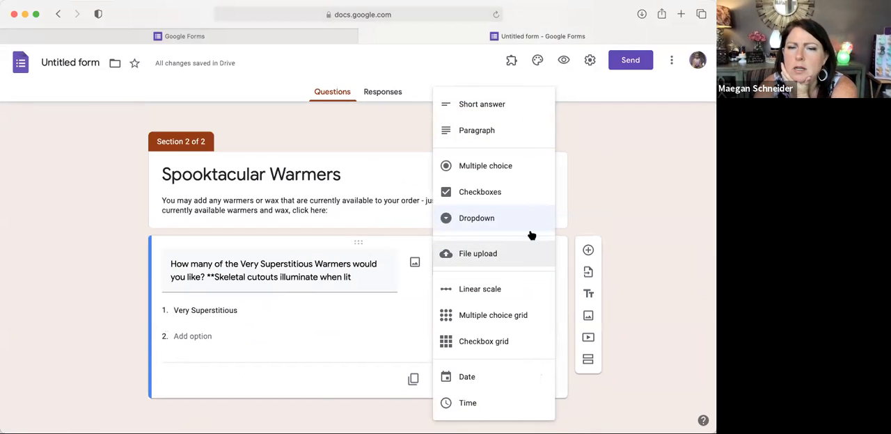
{"action": "left_click", "coordinate": [444, 219]}
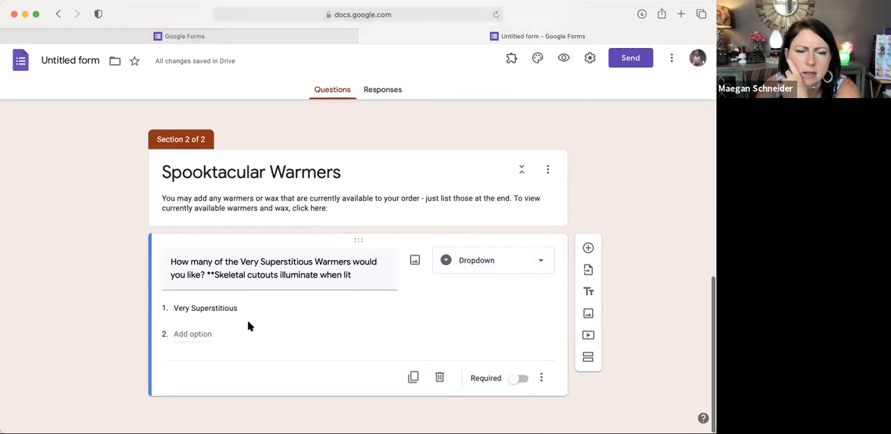
Step: Look through the answer types available for the Very Superstitious question and close the list without changing the type
{"action": "left_click", "coordinate": [542, 266]}
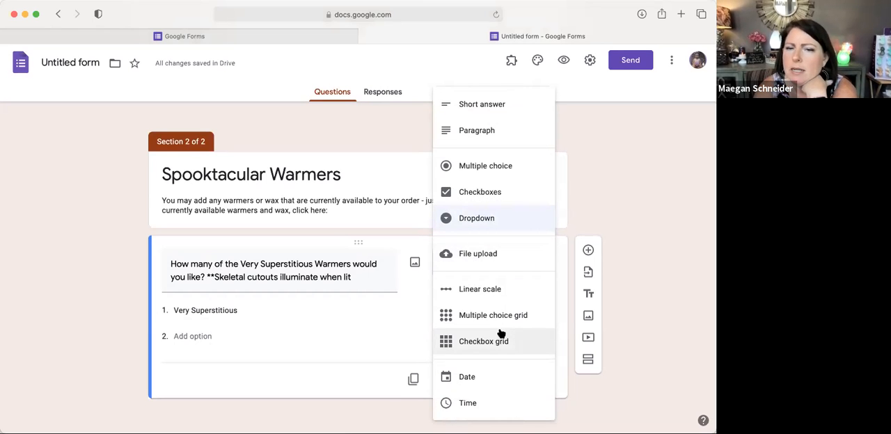
{"action": "scroll", "coordinate": [501, 334], "scroll_direction": "up", "scroll_amount": 5}
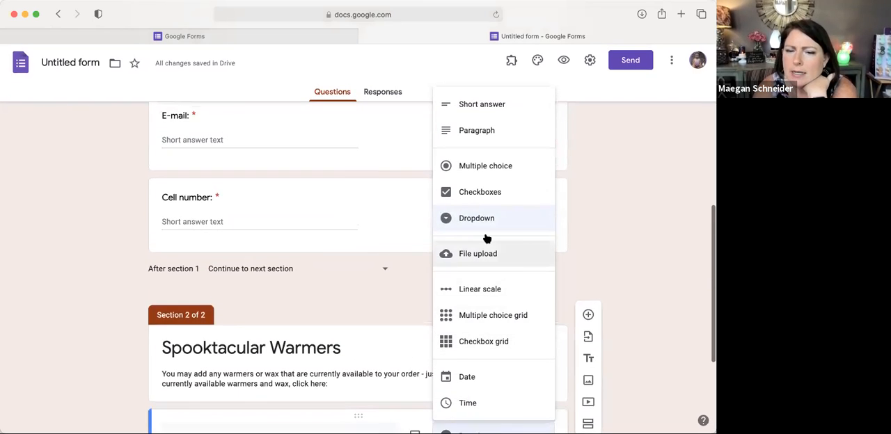
{"action": "scroll", "coordinate": [346, 350], "scroll_direction": "down", "scroll_amount": 5}
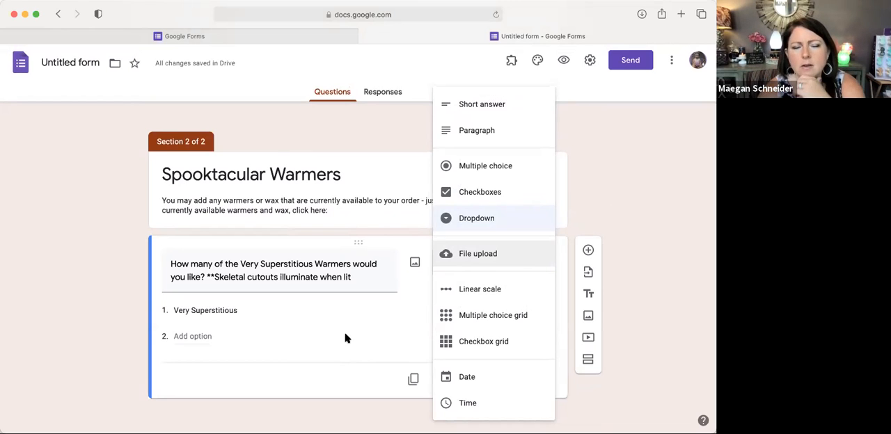
{"action": "left_click", "coordinate": [335, 324]}
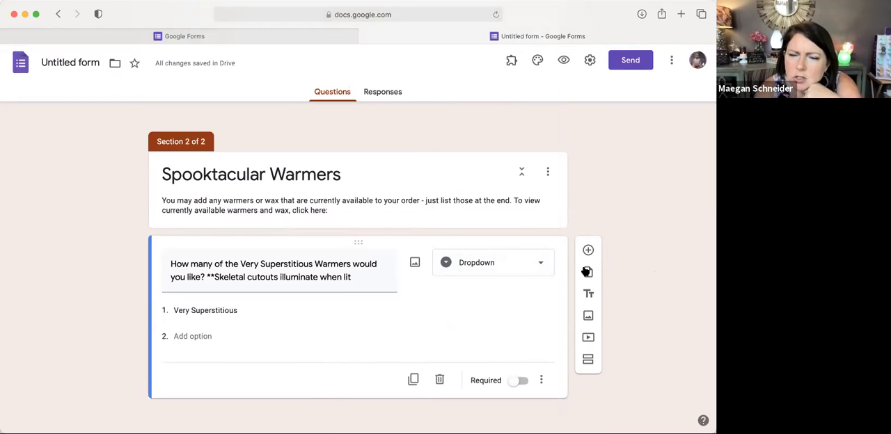
{"action": "left_click", "coordinate": [530, 272]}
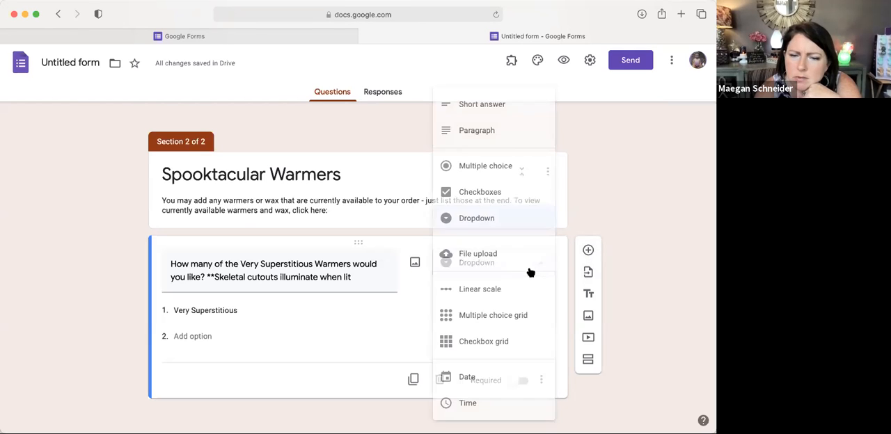
{"action": "scroll", "coordinate": [517, 228], "scroll_direction": "up", "scroll_amount": 2}
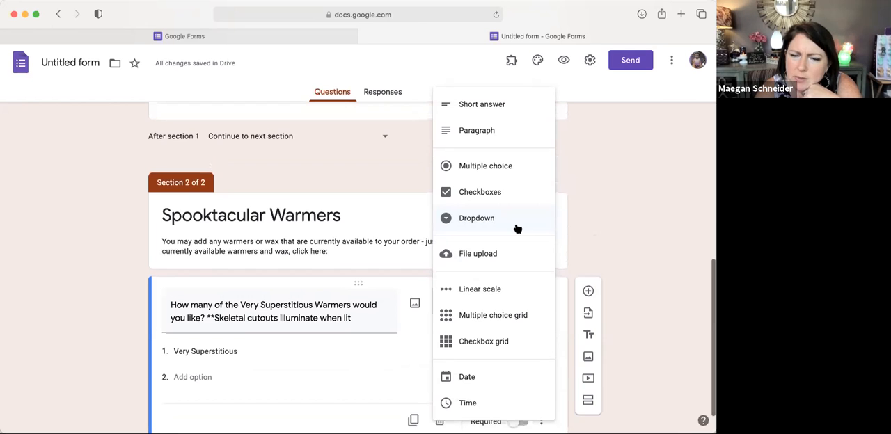
{"action": "scroll", "coordinate": [517, 228], "scroll_direction": "down", "scroll_amount": 2}
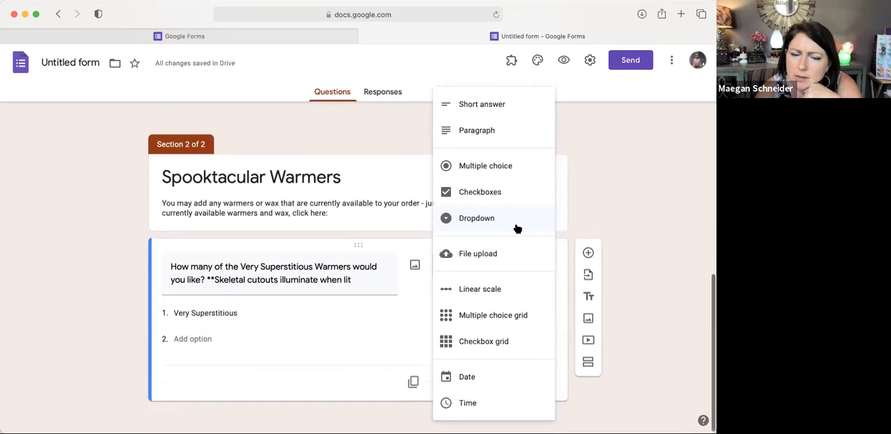
{"action": "left_click", "coordinate": [238, 311]}
Step: Upload the black skeletal warmer photo as the image of the Very Superstitious question itself
{"action": "left_click", "coordinate": [415, 263]}
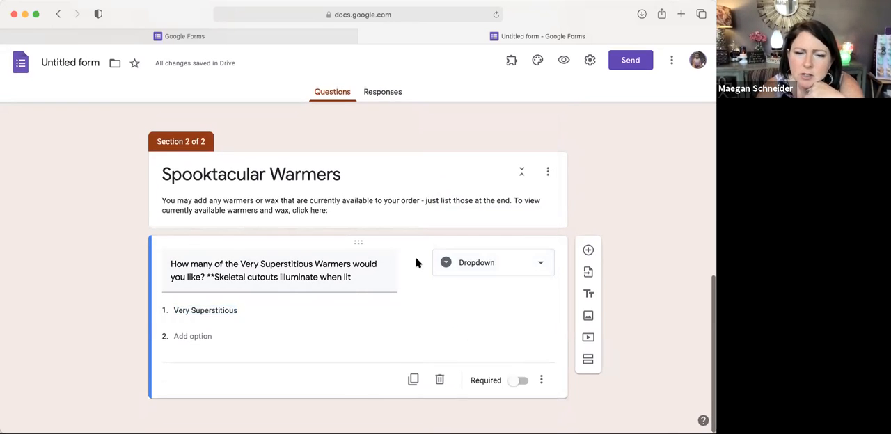
{"action": "left_click", "coordinate": [358, 308]}
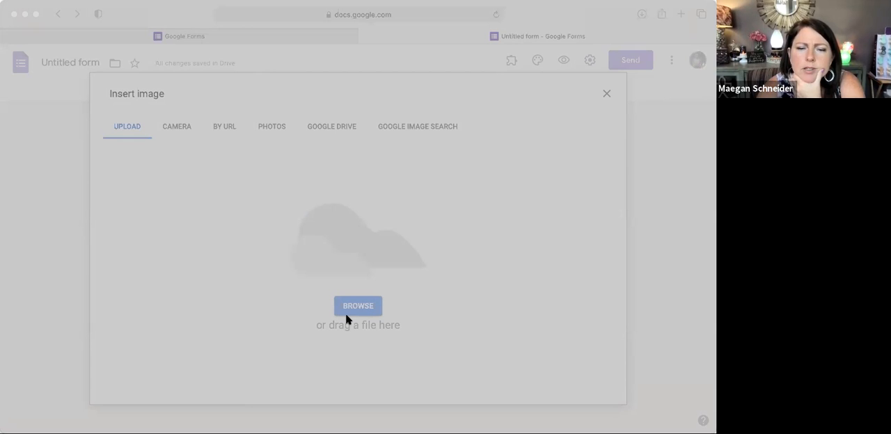
{"action": "double_click", "coordinate": [363, 292]}
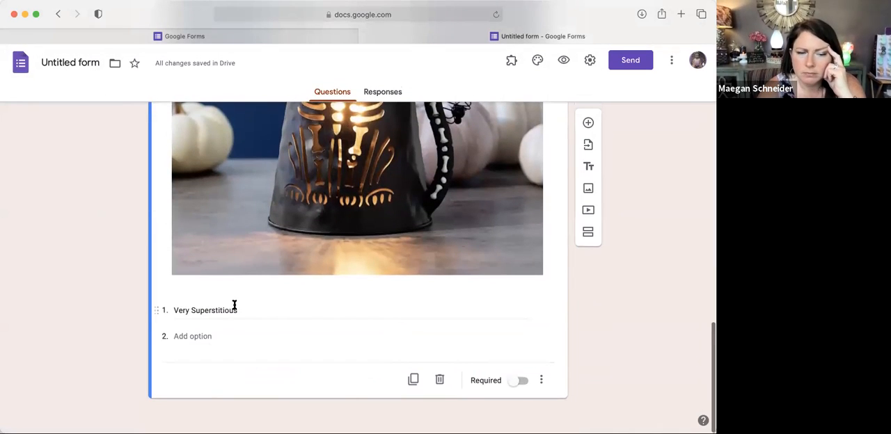
Step: Remove the "Very Superstitious" text from the first dropdown option and add a second option
{"action": "left_click", "coordinate": [241, 310]}
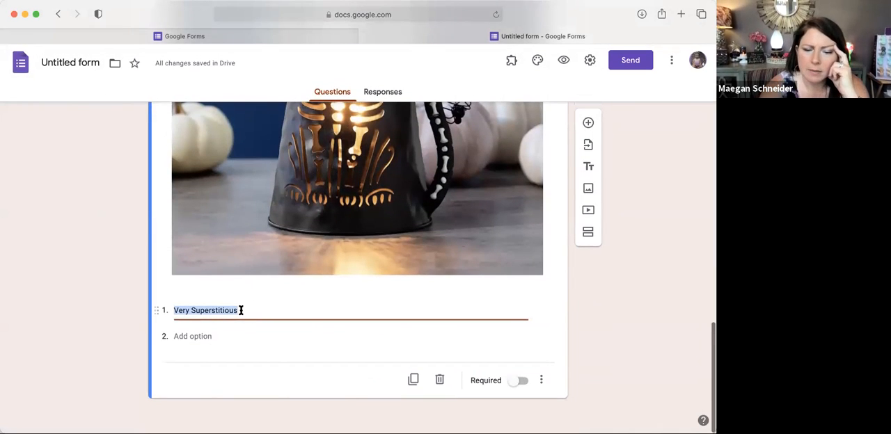
{"action": "key", "text": "BackSpace"}
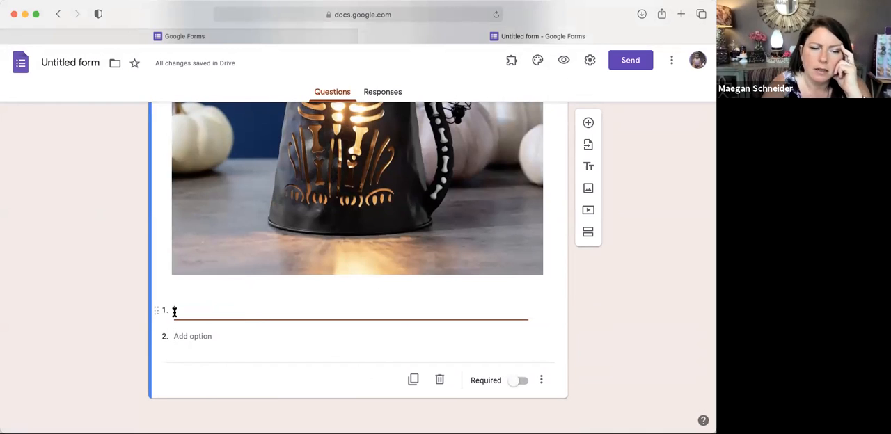
{"action": "left_click", "coordinate": [216, 354]}
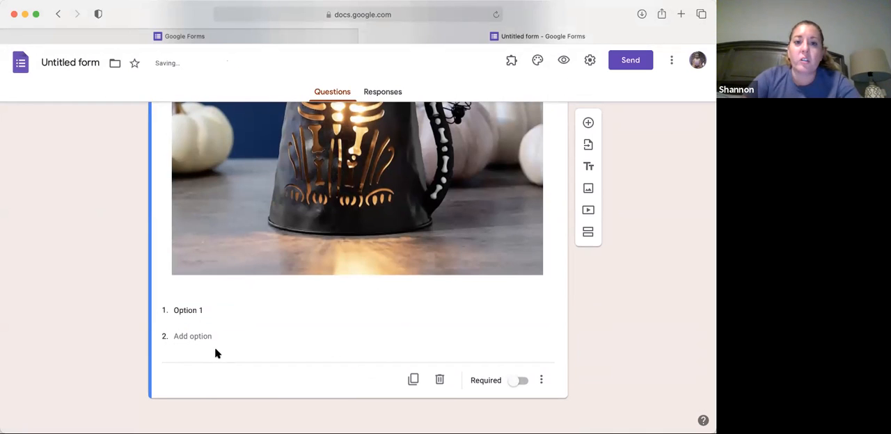
{"action": "left_click", "coordinate": [196, 312]}
{"action": "key", "text": "BackSpace"}
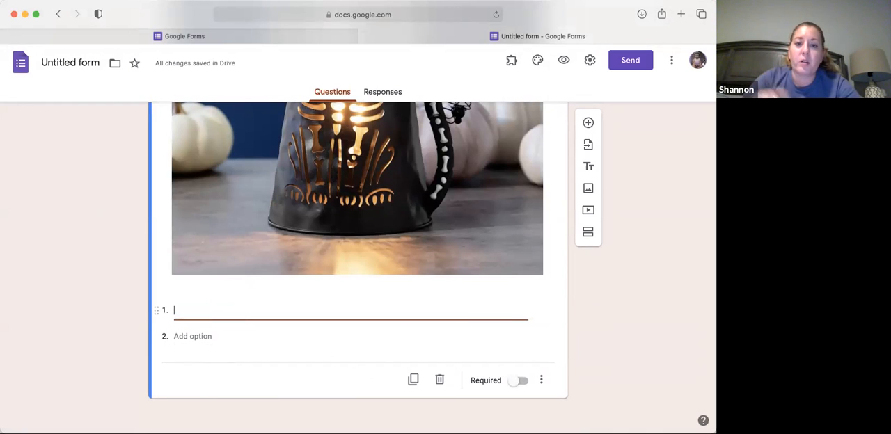
{"action": "left_click", "coordinate": [179, 337]}
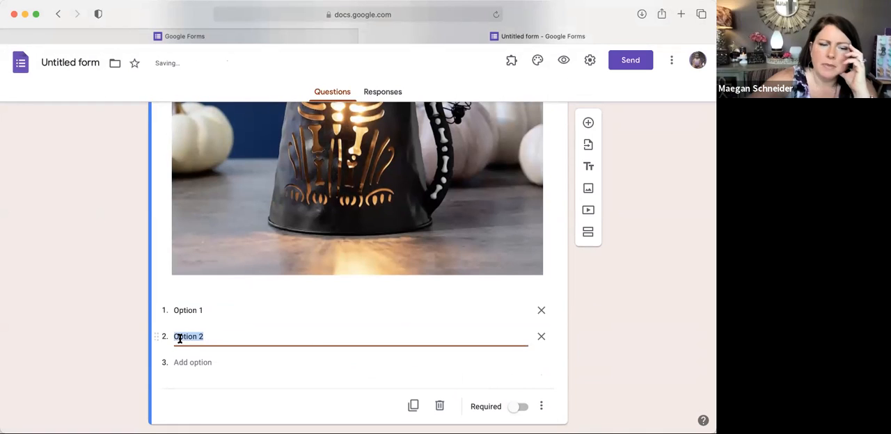
Step: Set the first dropdown option's text to "1 warmer for $45"
{"action": "left_click", "coordinate": [184, 309]}
{"action": "type", "text": "1 "}
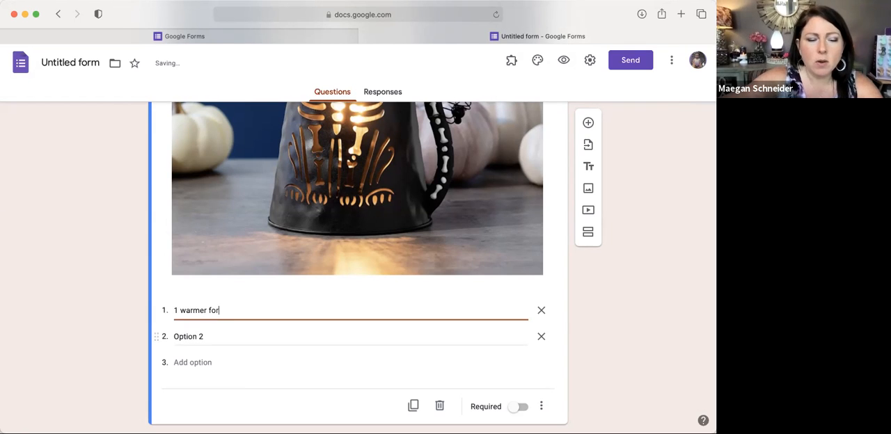
{"action": "type", "text": "warmer for"}
{"action": "scroll", "coordinate": [358, 265], "scroll_direction": "up", "scroll_amount": 3}
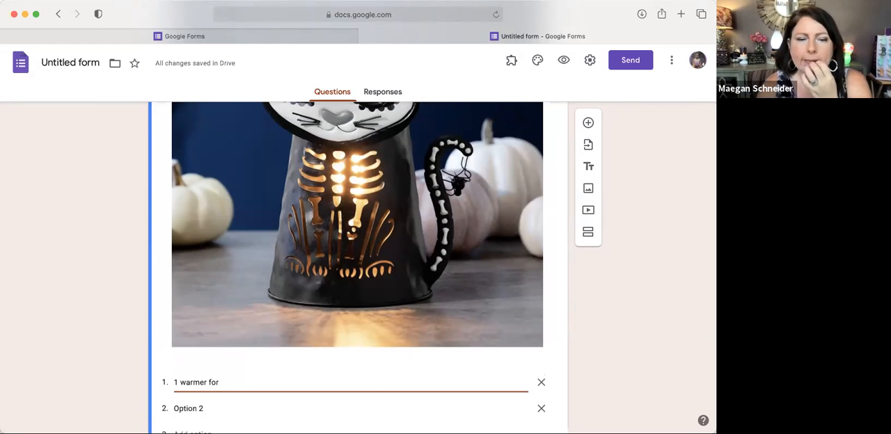
{"action": "scroll", "coordinate": [357, 264], "scroll_direction": "down", "scroll_amount": 1}
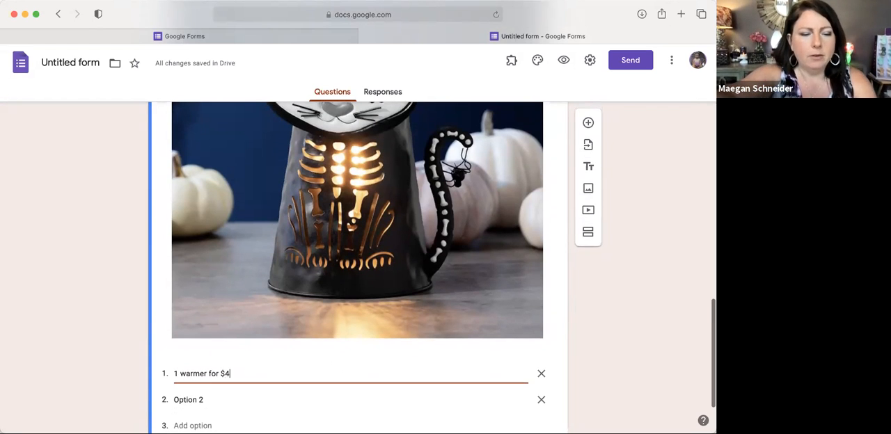
{"action": "type", "text": "5"}
Step: Change the first option's price to $55 and start the second option's text with "2 warmers for"
{"action": "left_click", "coordinate": [207, 395]}
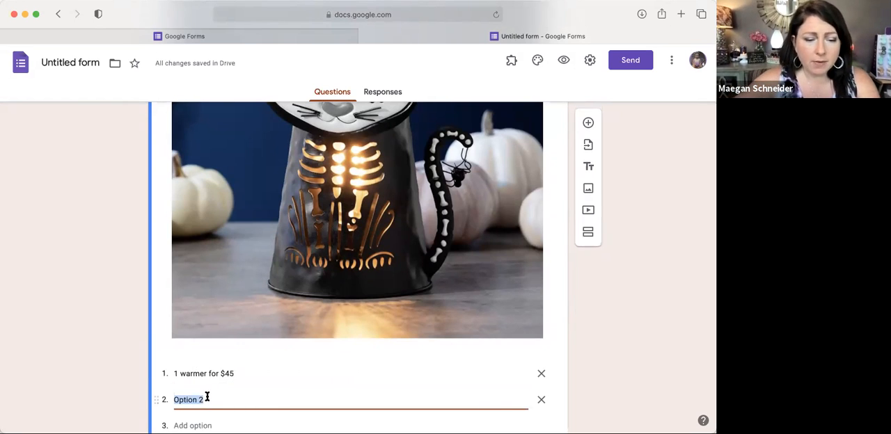
{"action": "left_click", "coordinate": [230, 374]}
{"action": "left_click", "coordinate": [231, 374]}
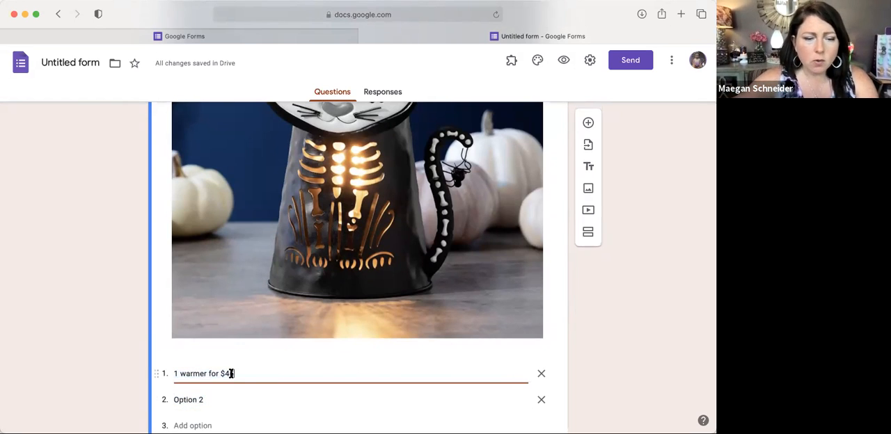
{"action": "type", "text": "55"}
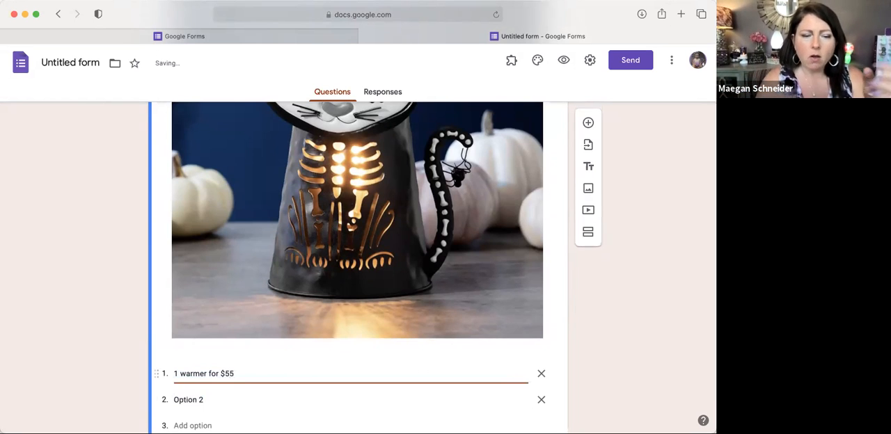
{"action": "left_click", "coordinate": [210, 400]}
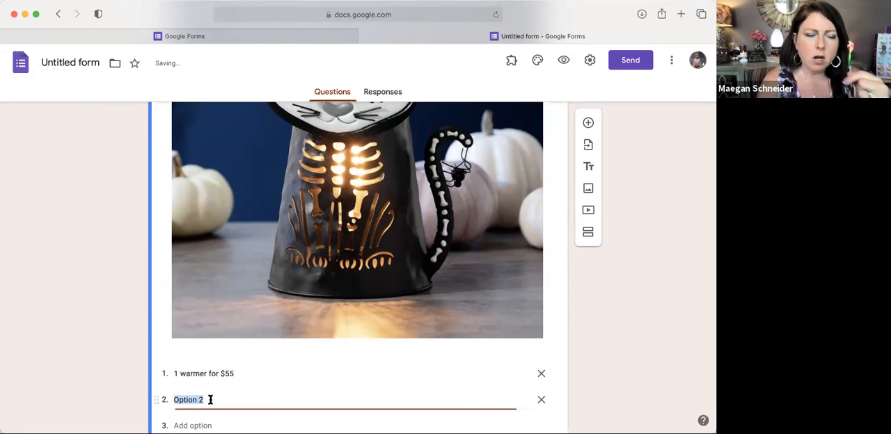
{"action": "type", "text": "2 warmers for"}
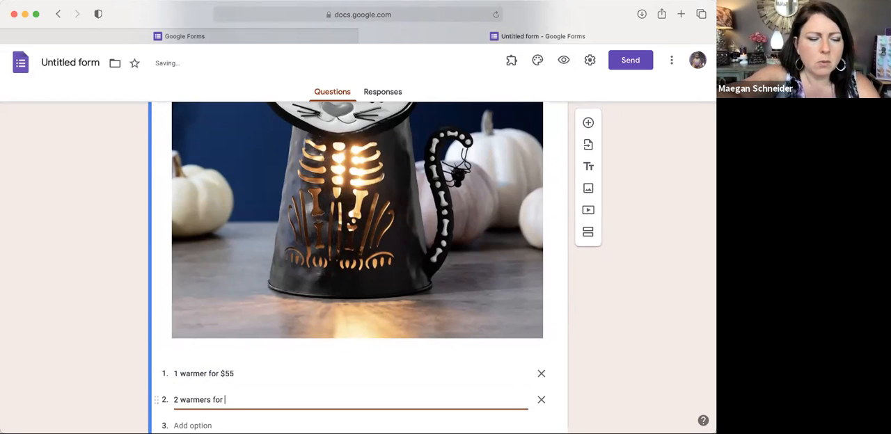
Step: Switch the Forms home page to the personal Gmail account, open its most recent Untitled form, and return to the form being edited
{"action": "key", "text": "super+1"}
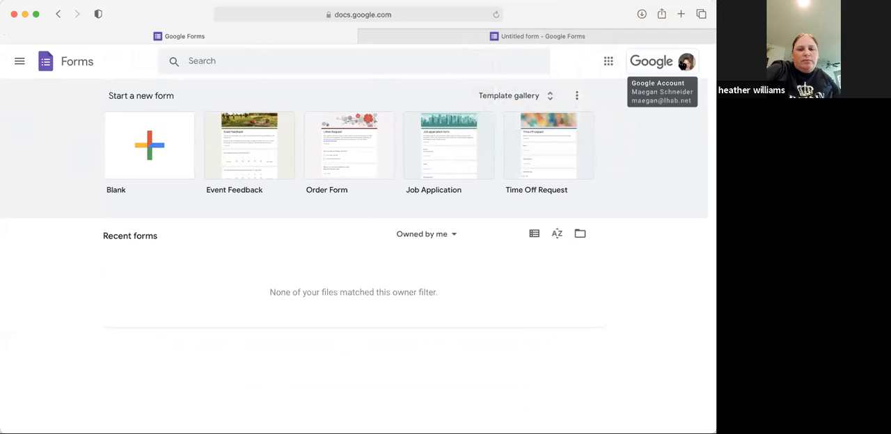
{"action": "left_click", "coordinate": [685, 64]}
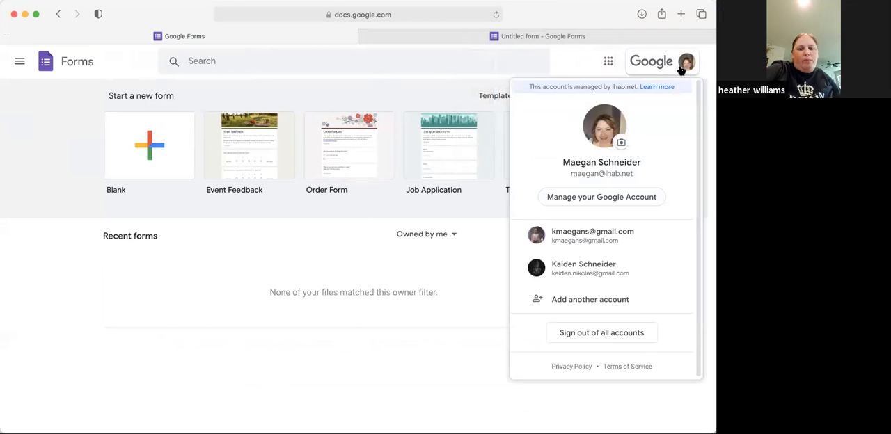
{"action": "left_click", "coordinate": [590, 235]}
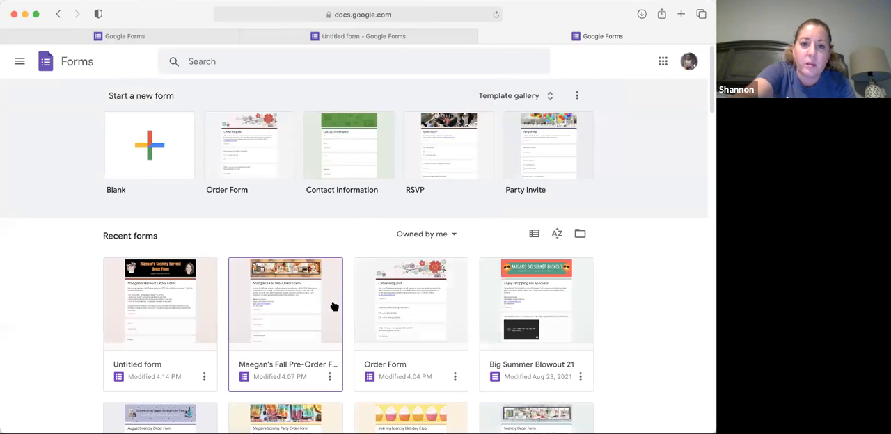
{"action": "left_click", "coordinate": [174, 288]}
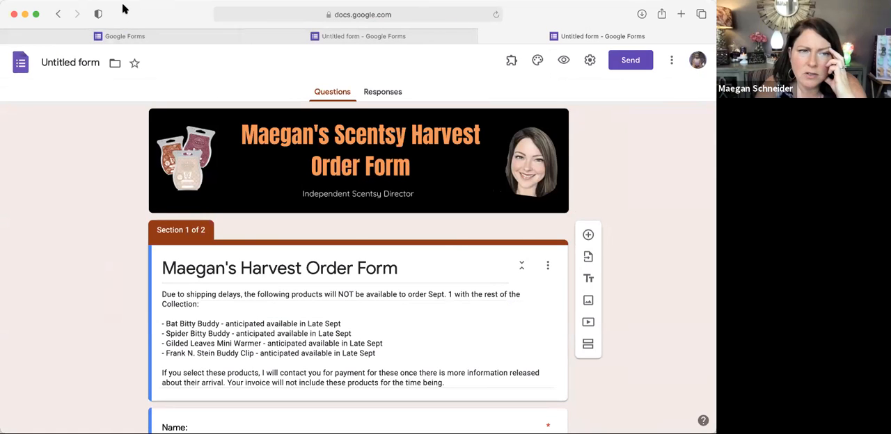
{"action": "left_click", "coordinate": [357, 36]}
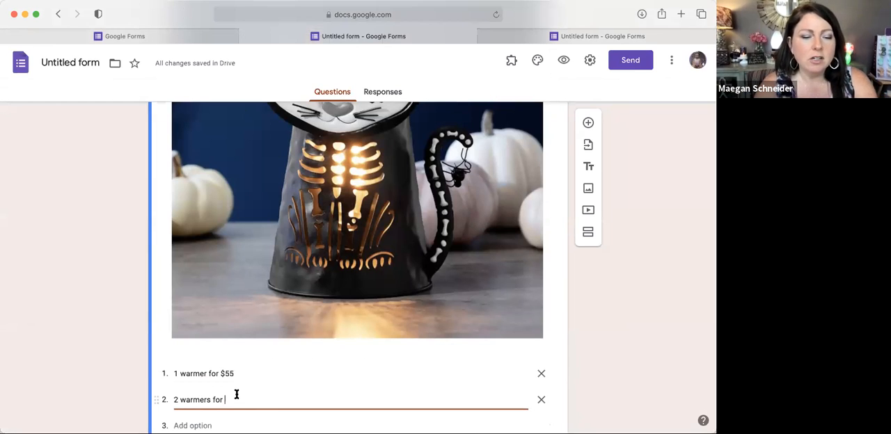
Step: Complete the second dropdown option so it reads "2 warmers for $110"
{"action": "type", "text": "#110"}
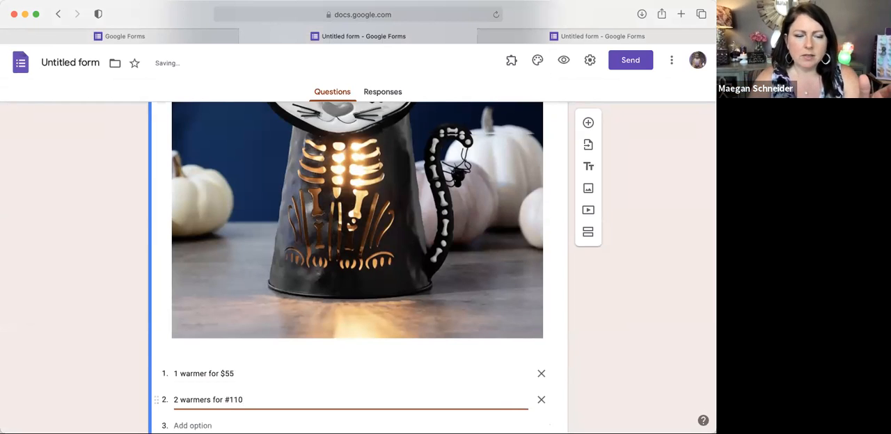
{"action": "scroll", "coordinate": [357, 264], "scroll_direction": "down", "scroll_amount": 2}
{"action": "left_click", "coordinate": [228, 331]}
{"action": "key", "text": "BackSpace"}
{"action": "type", "text": "$"}
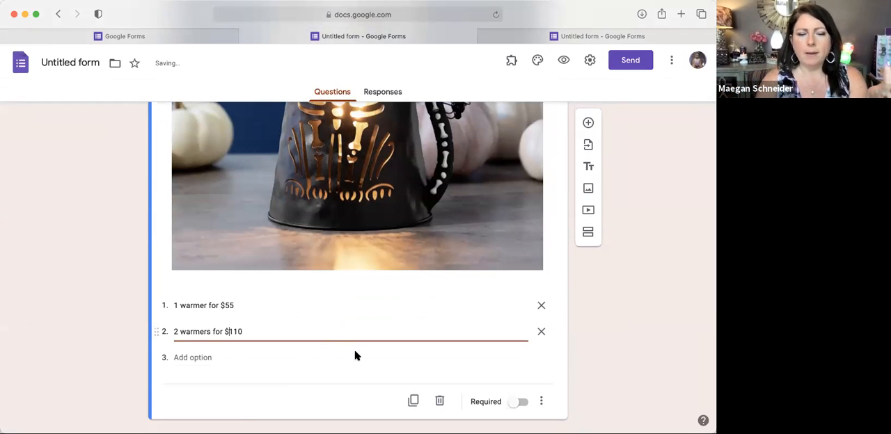
{"action": "left_click", "coordinate": [500, 369]}
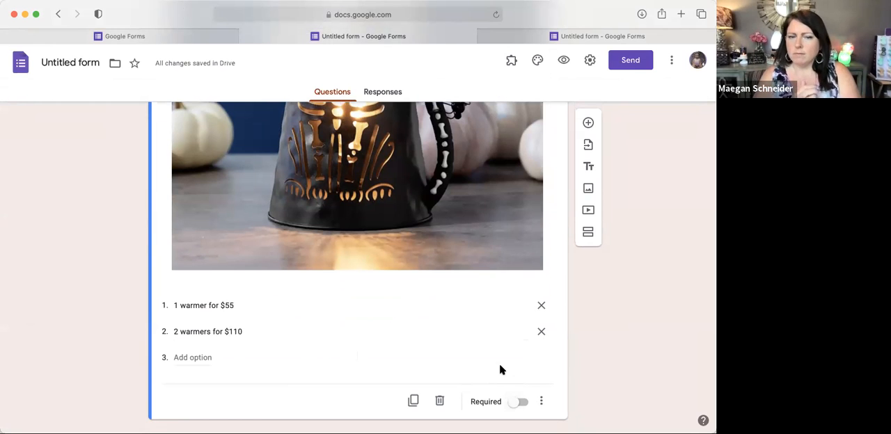
Step: Review the Very Superstitious question from title to options and add a new blank question directly below it
{"action": "scroll", "coordinate": [500, 370], "scroll_direction": "up", "scroll_amount": 5}
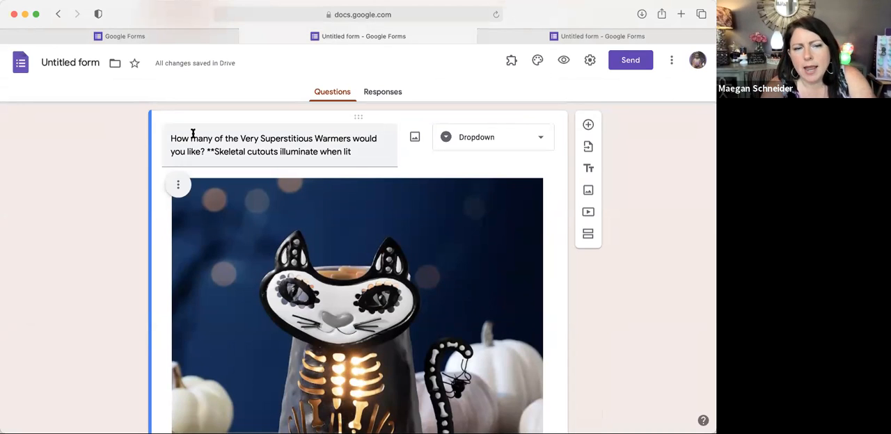
{"action": "scroll", "coordinate": [193, 133], "scroll_direction": "down", "scroll_amount": 10}
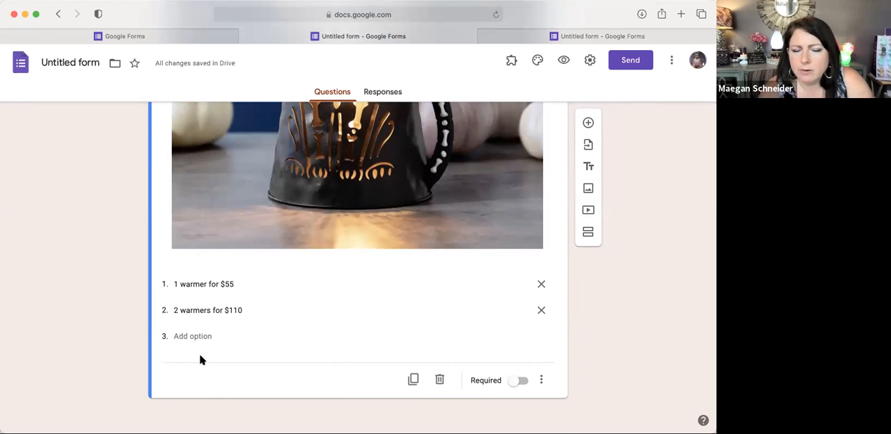
{"action": "scroll", "coordinate": [200, 359], "scroll_direction": "up", "scroll_amount": 8}
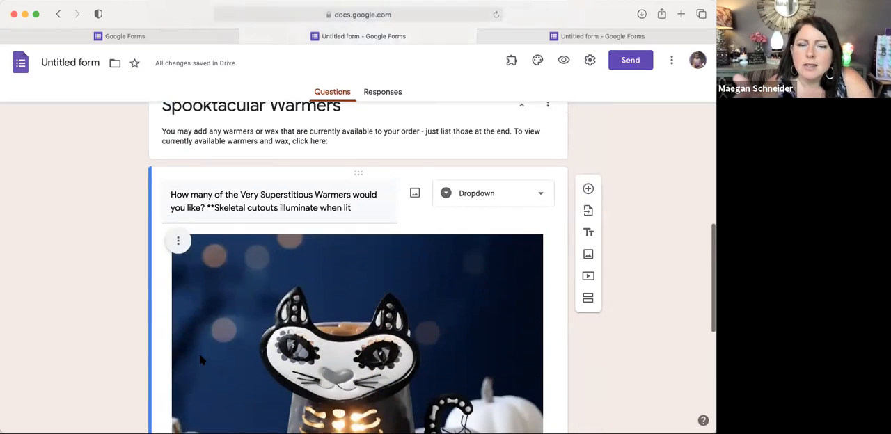
{"action": "scroll", "coordinate": [200, 360], "scroll_direction": "down", "scroll_amount": 5}
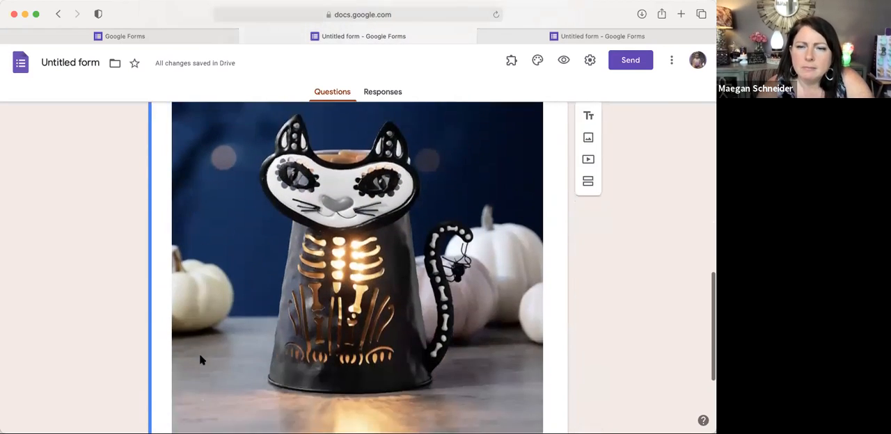
{"action": "scroll", "coordinate": [199, 360], "scroll_direction": "up", "scroll_amount": 5}
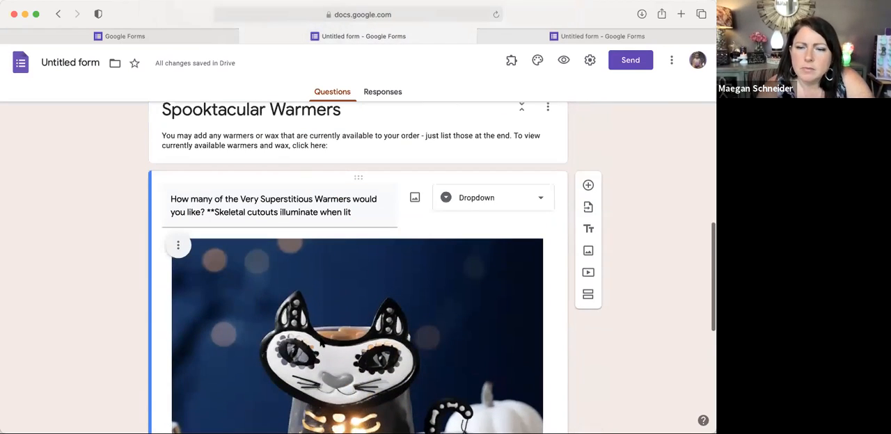
{"action": "left_click", "coordinate": [588, 185]}
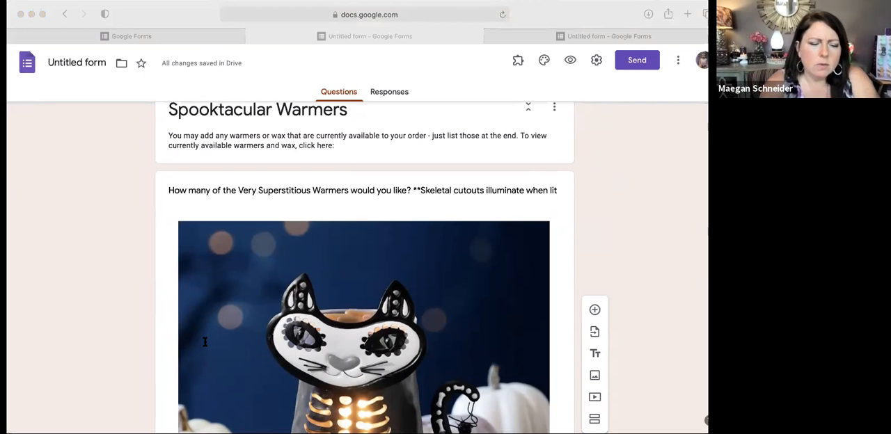
{"action": "left_click", "coordinate": [555, 325]}
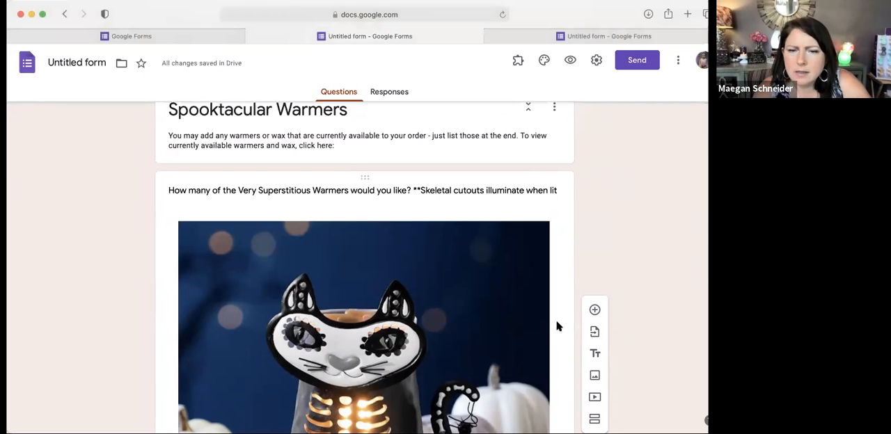
{"action": "scroll", "coordinate": [556, 326], "scroll_direction": "down", "scroll_amount": 3}
{"action": "scroll", "coordinate": [557, 326], "scroll_direction": "down", "scroll_amount": 3}
Step: Set the new question's answer type to Checkboxes
{"action": "left_click", "coordinate": [557, 326]}
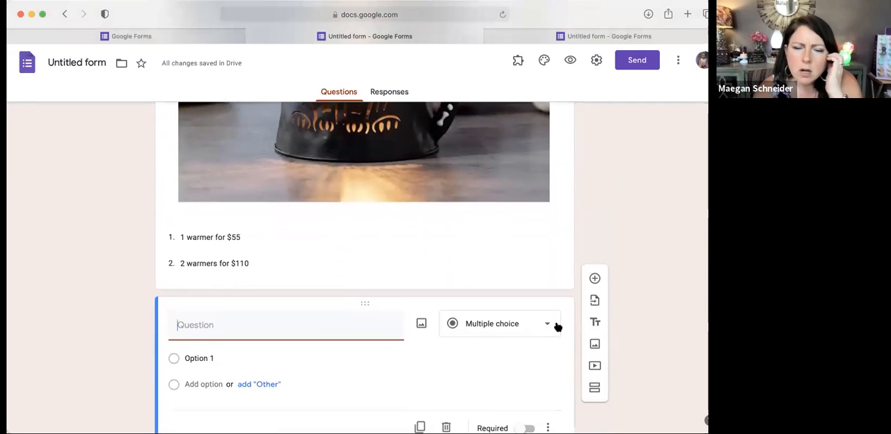
{"action": "left_click", "coordinate": [478, 274]}
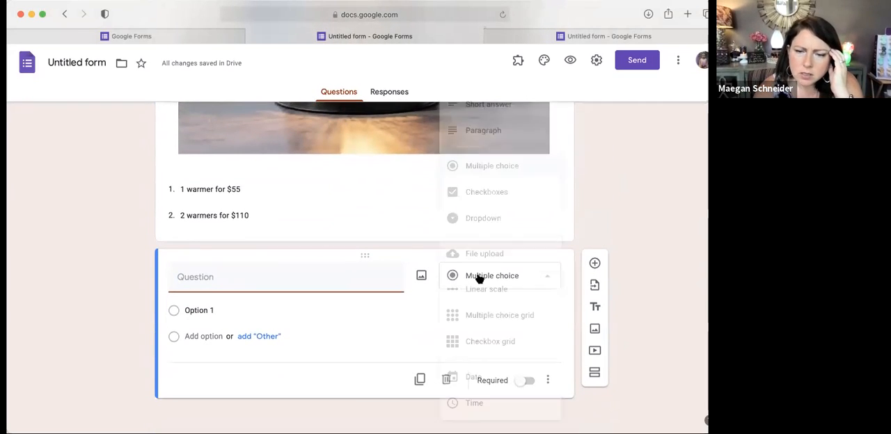
{"action": "left_click", "coordinate": [475, 193]}
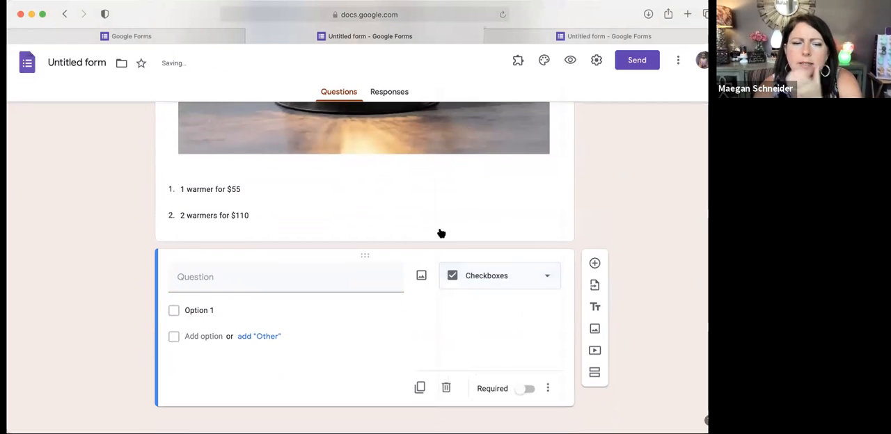
Step: Upload the carved pumpkin warmer photo as the image of the new question's first checkbox option
{"action": "left_click", "coordinate": [186, 310]}
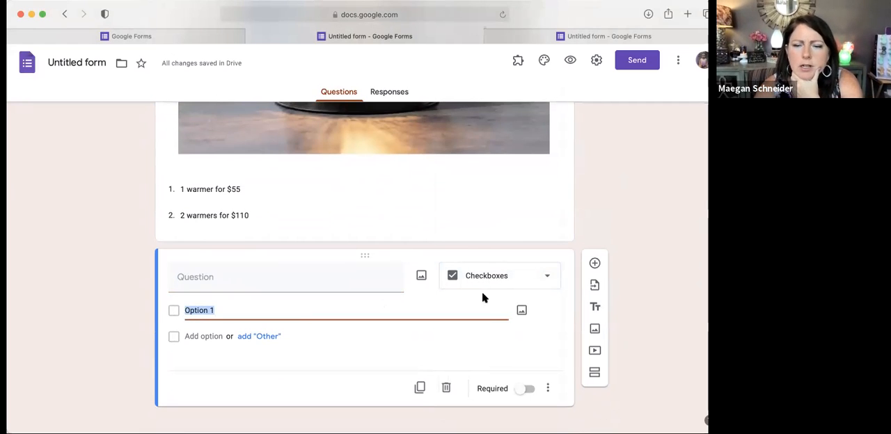
{"action": "left_click", "coordinate": [522, 312]}
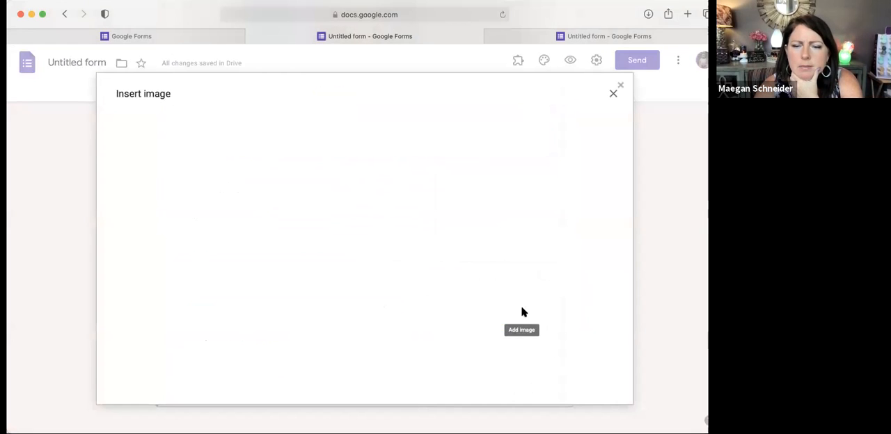
{"action": "left_click", "coordinate": [364, 302]}
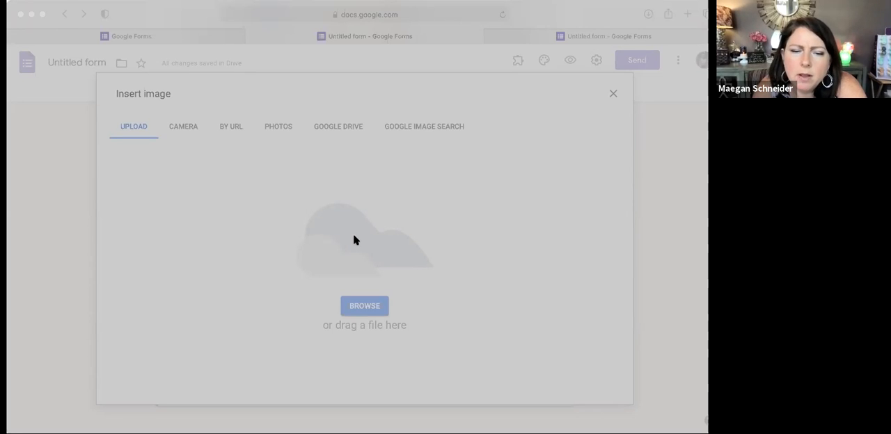
{"action": "double_click", "coordinate": [321, 289]}
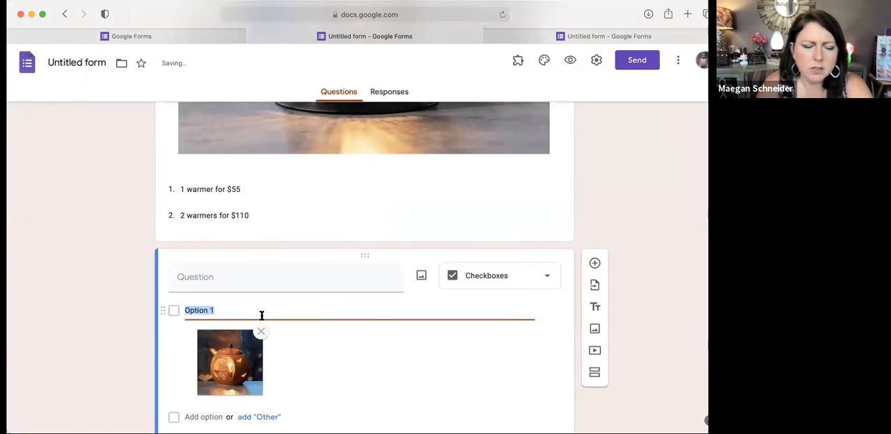
Step: Name the first checkbox option "Paranormal Pumpkin Warmer", trimming the pasted question text down to the product name
{"action": "type", "text": "How many of the Paranormal Pumpkin Warmers would you like?"}
{"action": "left_click_drag", "start_coordinate": [244, 307], "coordinate": [181, 306]}
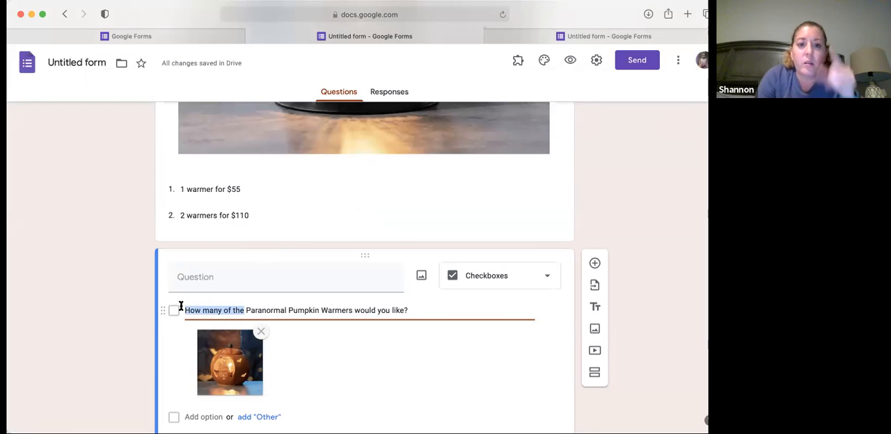
{"action": "key", "text": "BackSpace"}
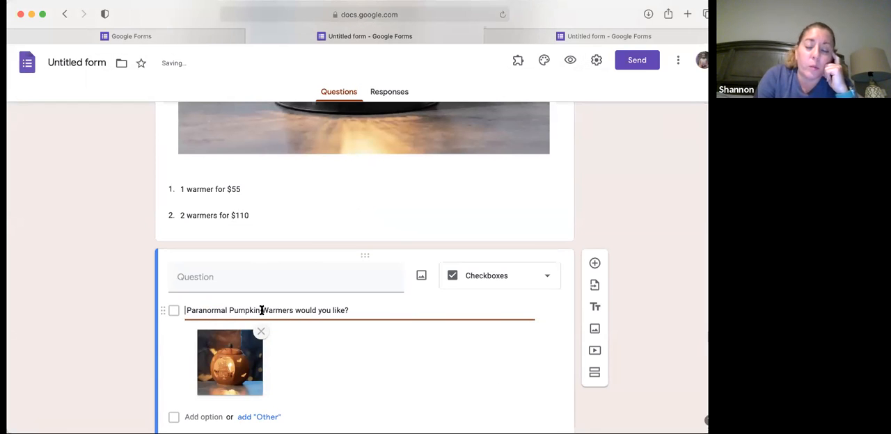
{"action": "left_click_drag", "start_coordinate": [293, 310], "coordinate": [355, 310]}
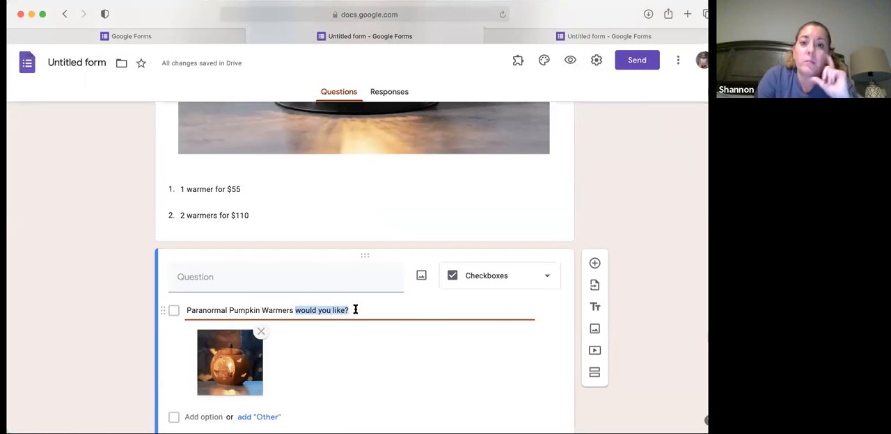
{"action": "key", "text": "BackSpace"}
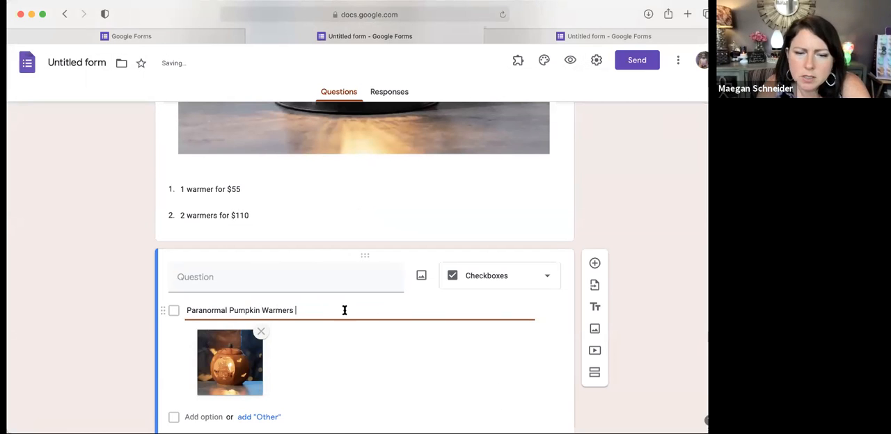
{"action": "key", "text": "BackSpace"}
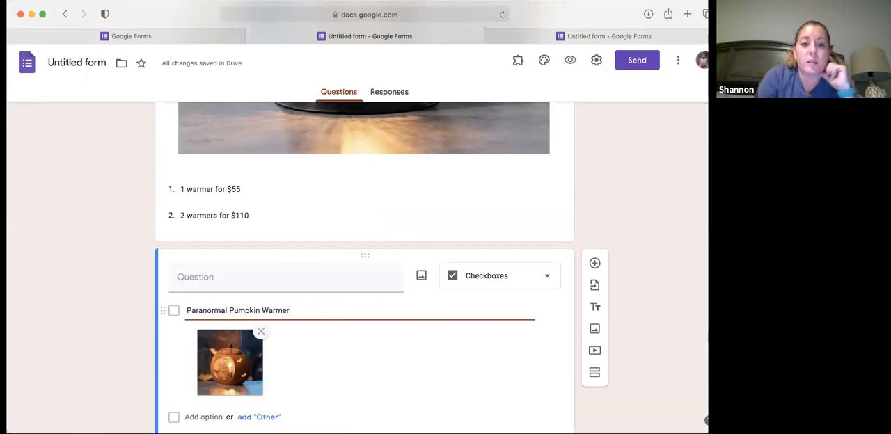
Step: Title the checkbox question "Select all Spooktacular warmer you would like to order:"
{"action": "scroll", "coordinate": [365, 278], "scroll_direction": "down", "scroll_amount": 1}
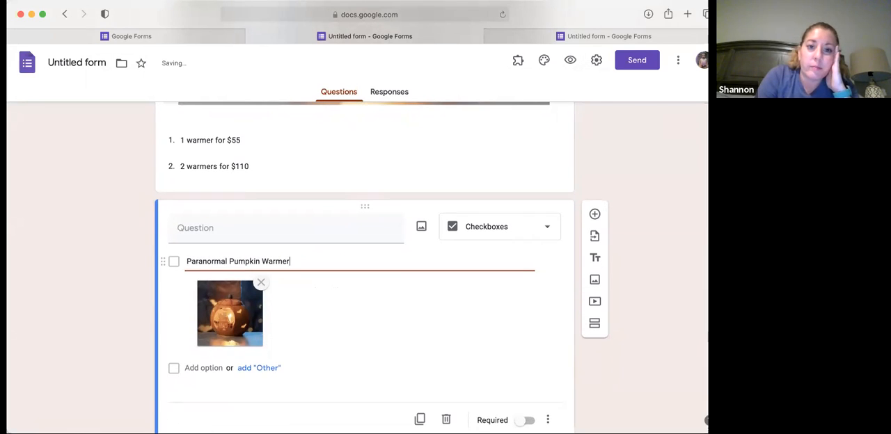
{"action": "left_click", "coordinate": [264, 230]}
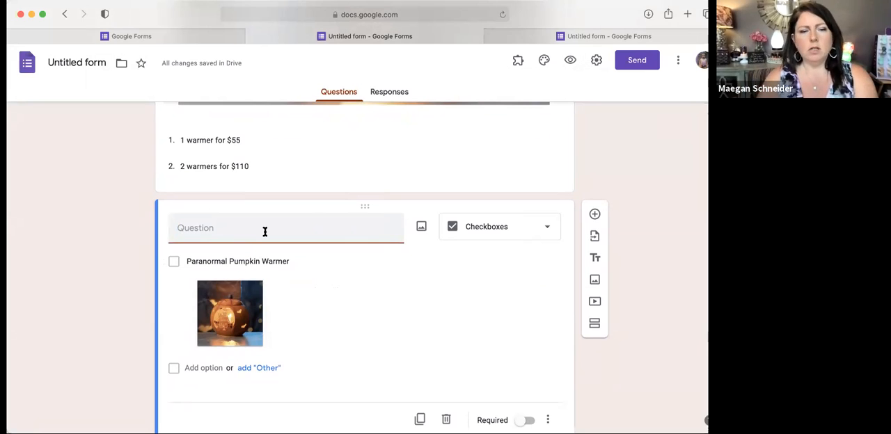
{"action": "type", "text": "Select all "}
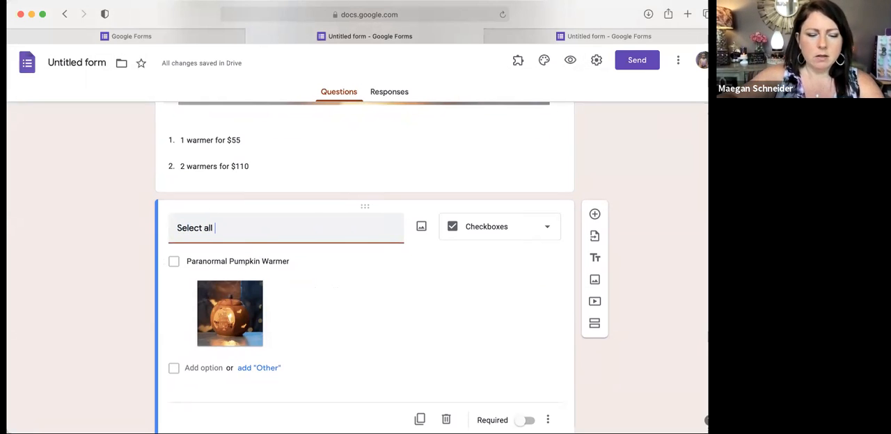
{"action": "type", "text": "Spooktacular warmer you would like to order"}
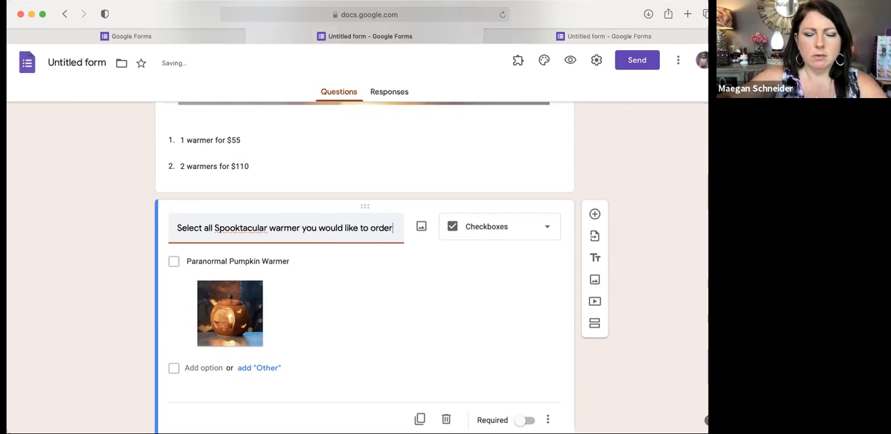
{"action": "type", "text": ":"}
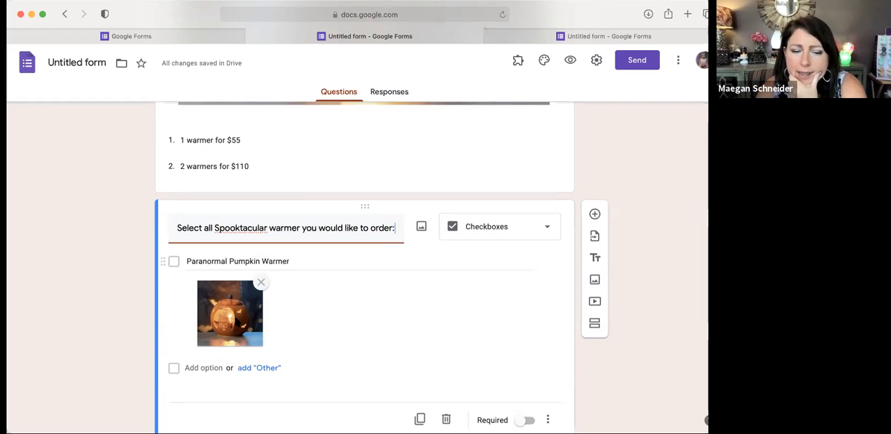
Step: Add a second checkbox option and upload the white mummy mini warmer photo as its image
{"action": "left_click", "coordinate": [207, 367]}
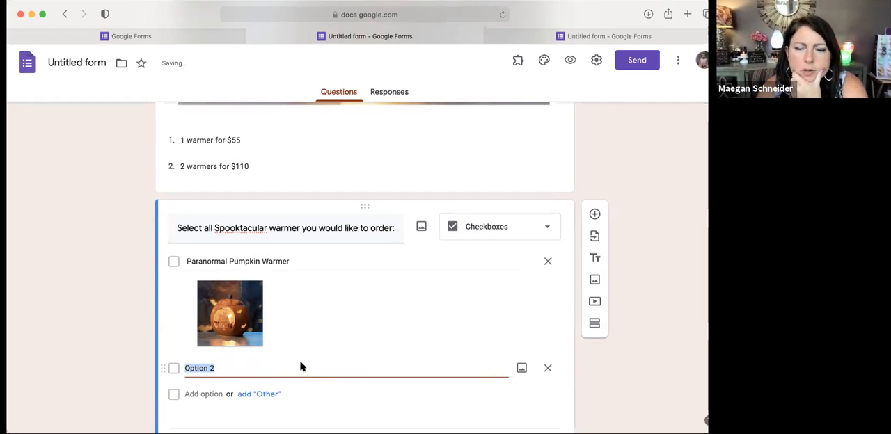
{"action": "left_click", "coordinate": [522, 371]}
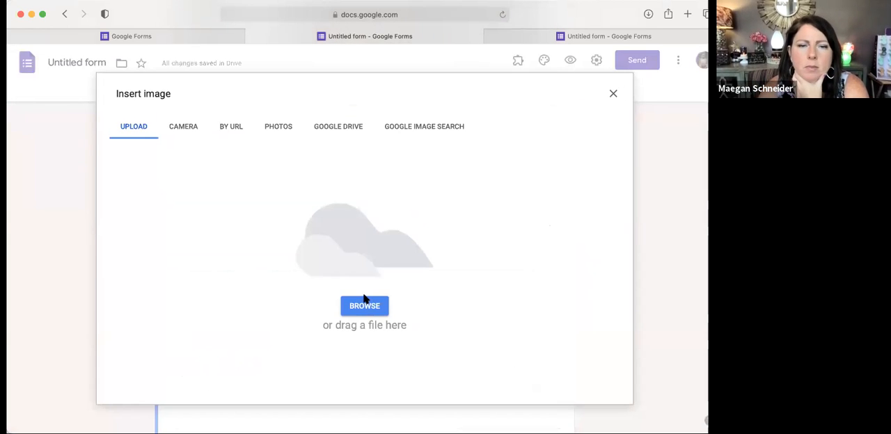
{"action": "left_click", "coordinate": [363, 308]}
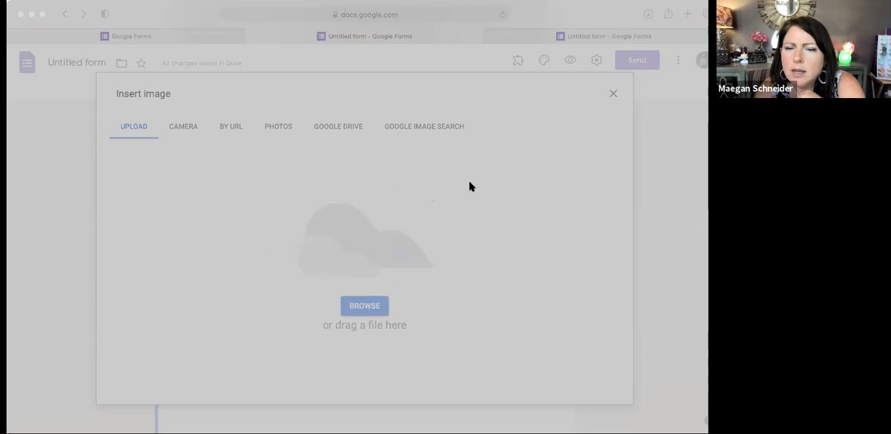
{"action": "double_click", "coordinate": [501, 177]}
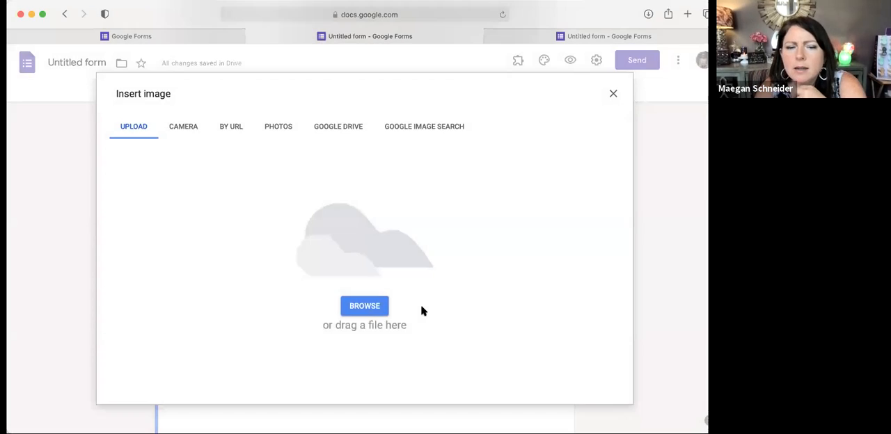
Step: Name the second checkbox option "Under Wraps Mini warmer $20"
{"action": "scroll", "coordinate": [418, 307], "scroll_direction": "down", "scroll_amount": 3}
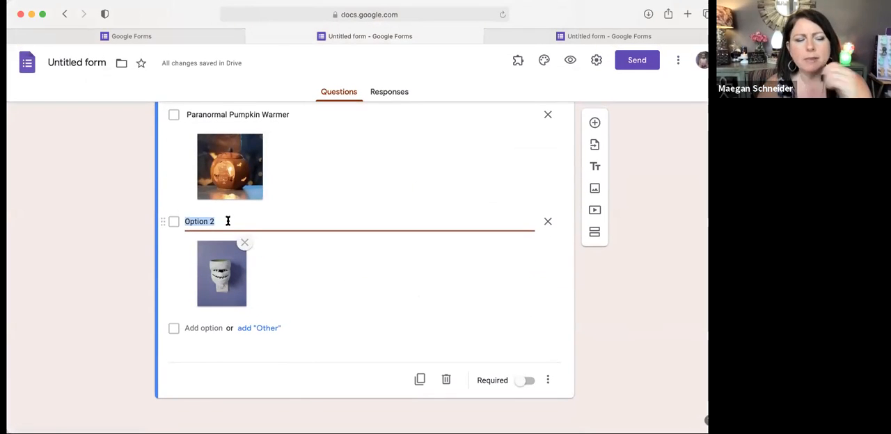
{"action": "type", "text": "Under W"}
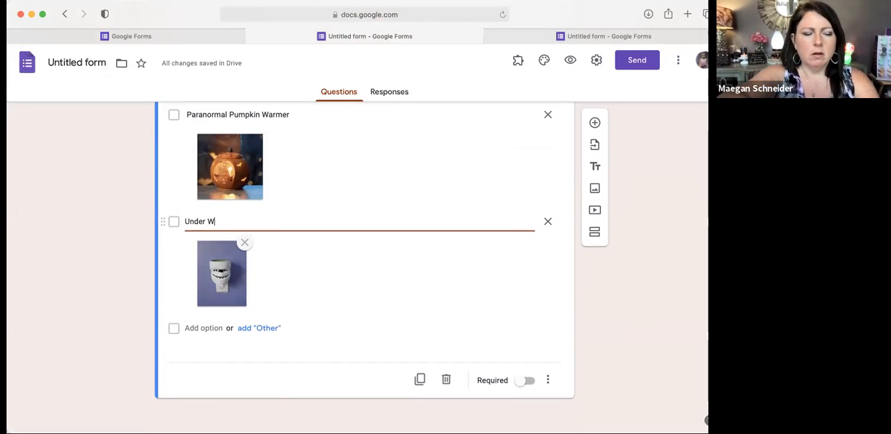
{"action": "type", "text": "raps Mini "}
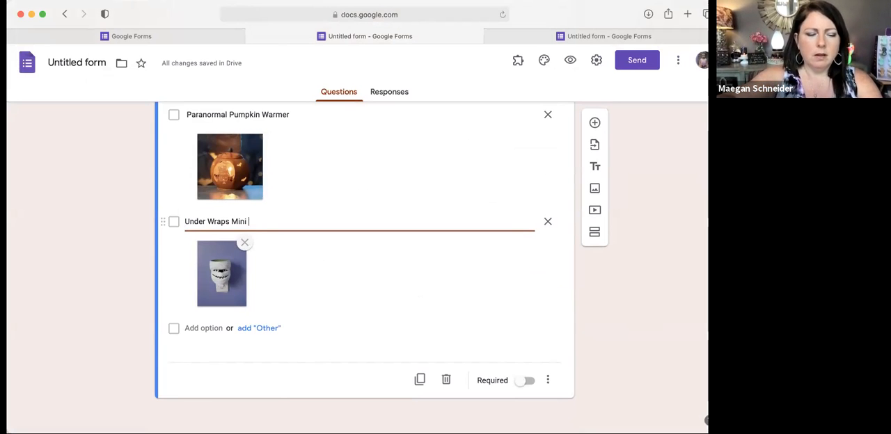
{"action": "type", "text": "warmer "}
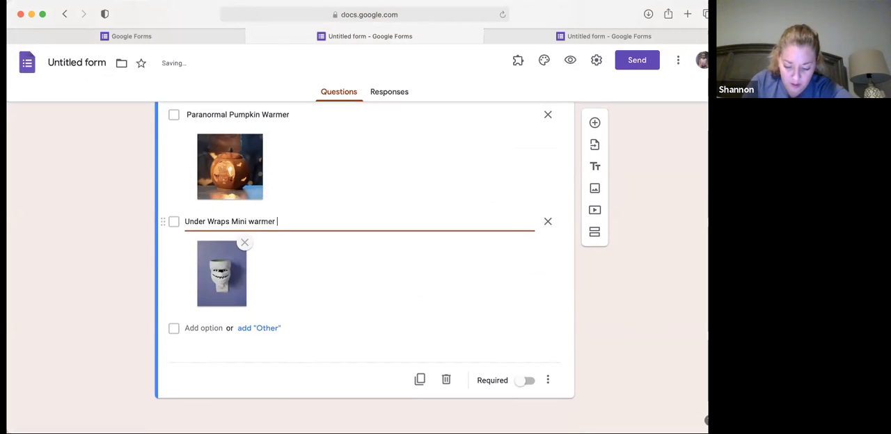
{"action": "type", "text": "$20"}
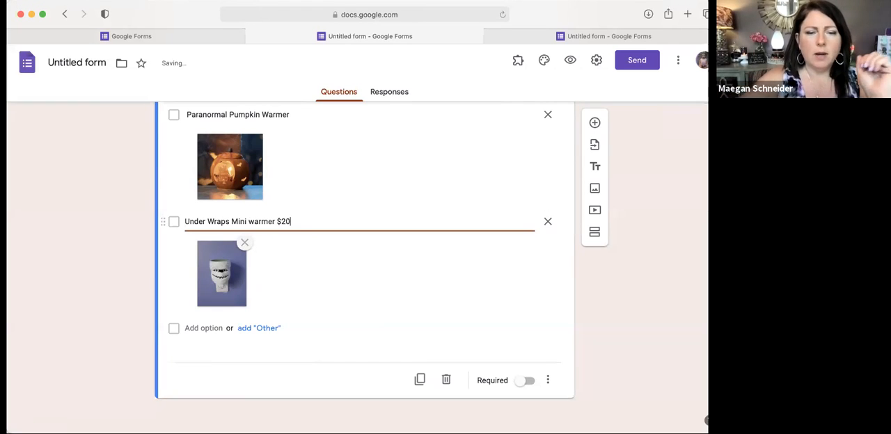
Step: Review the Spooktacular Warmers section, comparing the Very Superstitious dropdown question with the checkbox question and its photo options
{"action": "scroll", "coordinate": [235, 211], "scroll_direction": "up", "scroll_amount": 1}
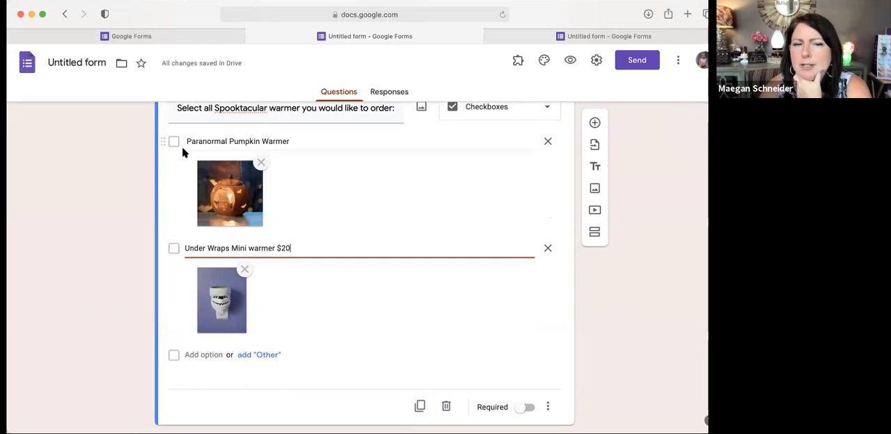
{"action": "scroll", "coordinate": [383, 281], "scroll_direction": "up", "scroll_amount": 10}
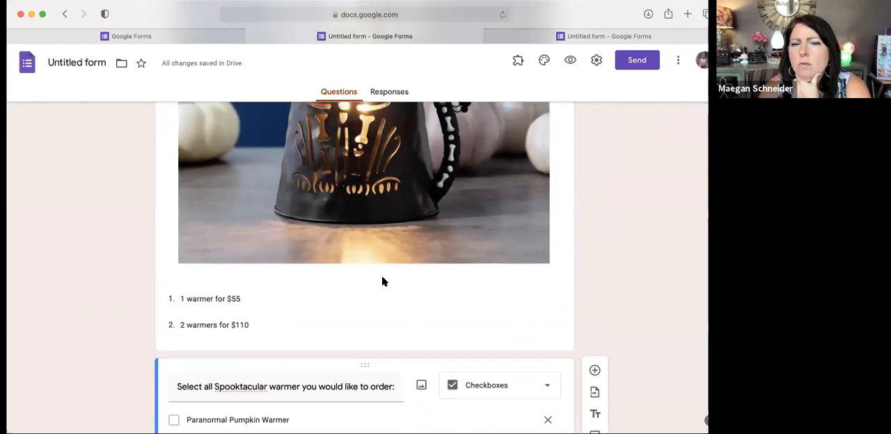
{"action": "scroll", "coordinate": [382, 281], "scroll_direction": "up", "scroll_amount": 5}
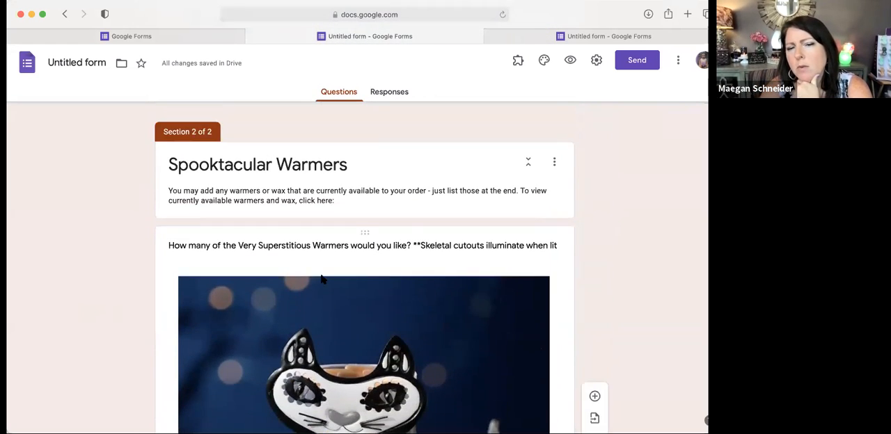
{"action": "scroll", "coordinate": [335, 305], "scroll_direction": "down", "scroll_amount": 1}
{"action": "scroll", "coordinate": [342, 317], "scroll_direction": "down", "scroll_amount": 5}
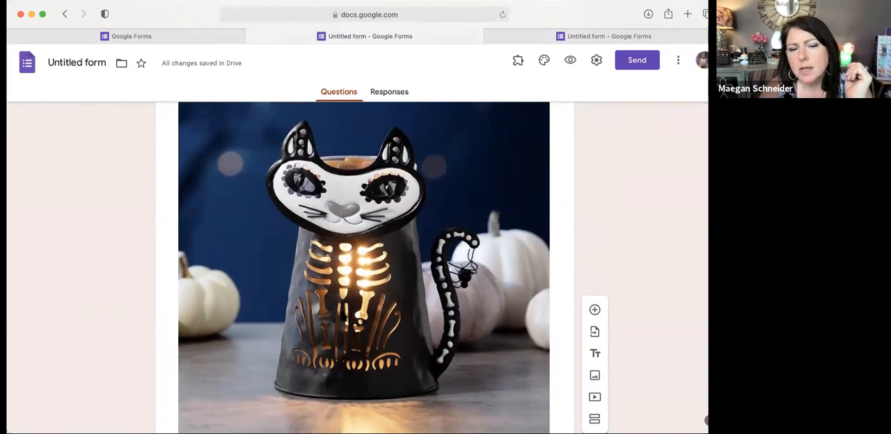
{"action": "scroll", "coordinate": [322, 319], "scroll_direction": "down", "scroll_amount": 5}
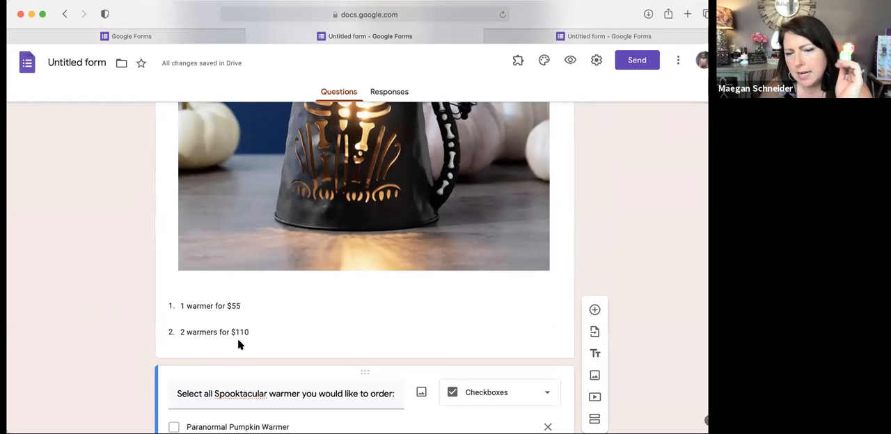
{"action": "scroll", "coordinate": [238, 345], "scroll_direction": "down", "scroll_amount": 8}
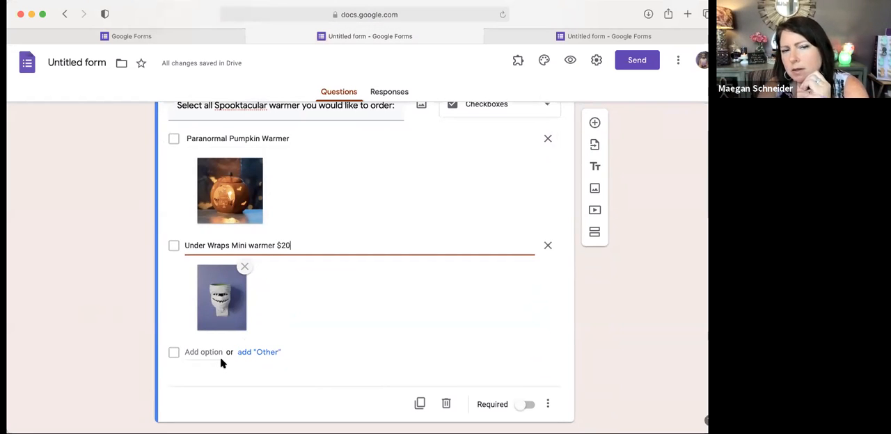
{"action": "scroll", "coordinate": [301, 342], "scroll_direction": "down", "scroll_amount": 1}
{"action": "scroll", "coordinate": [301, 343], "scroll_direction": "down", "scroll_amount": 1}
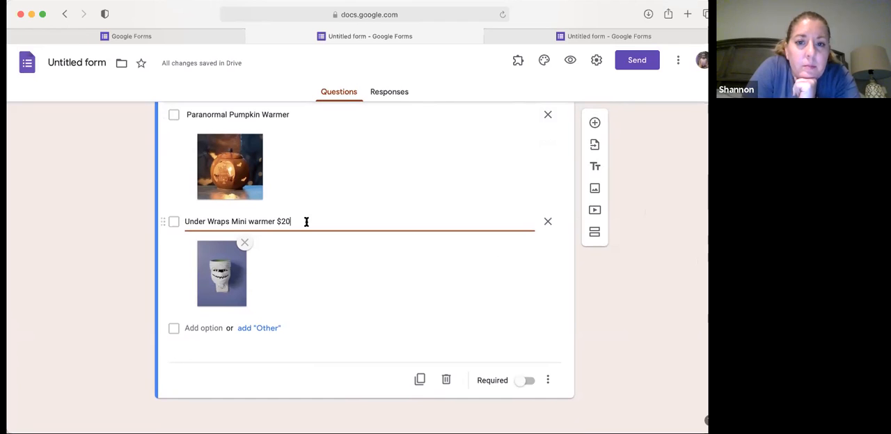
{"action": "scroll", "coordinate": [326, 290], "scroll_direction": "up", "scroll_amount": 1}
{"action": "scroll", "coordinate": [326, 290], "scroll_direction": "down", "scroll_amount": 10}
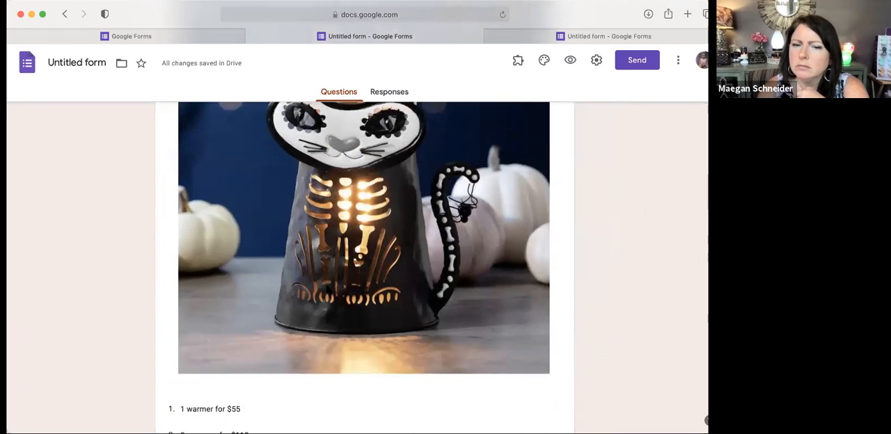
{"action": "scroll", "coordinate": [327, 290], "scroll_direction": "up", "scroll_amount": 1}
{"action": "scroll", "coordinate": [327, 290], "scroll_direction": "up", "scroll_amount": 5}
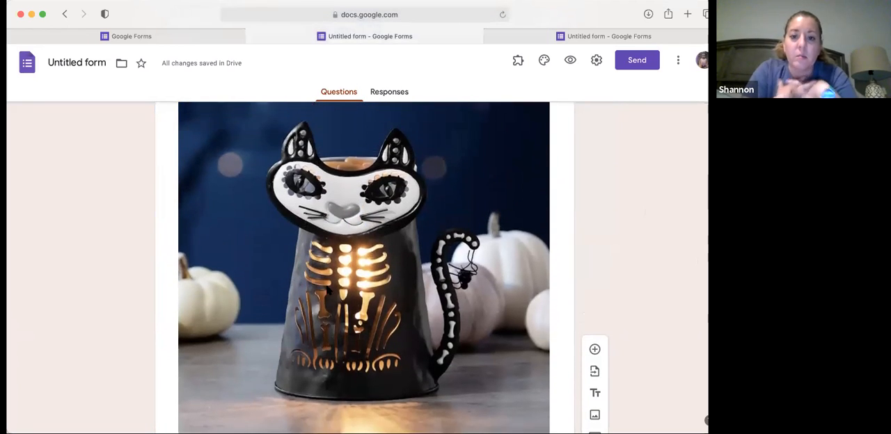
{"action": "scroll", "coordinate": [327, 290], "scroll_direction": "down", "scroll_amount": 2}
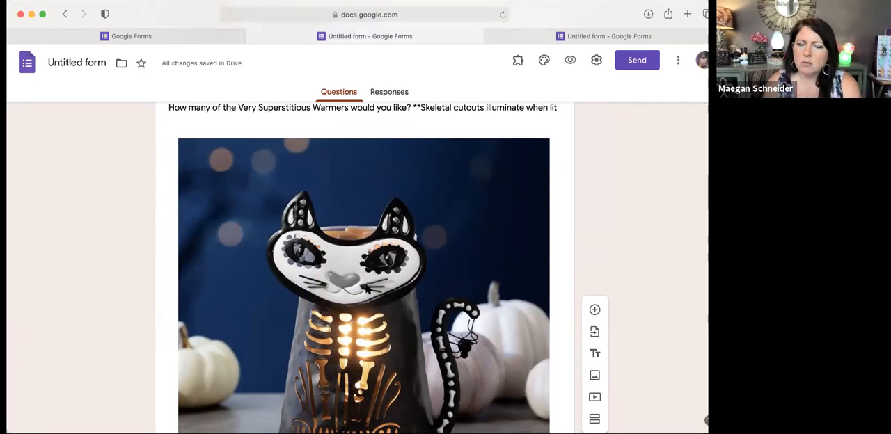
{"action": "scroll", "coordinate": [367, 289], "scroll_direction": "down", "scroll_amount": 10}
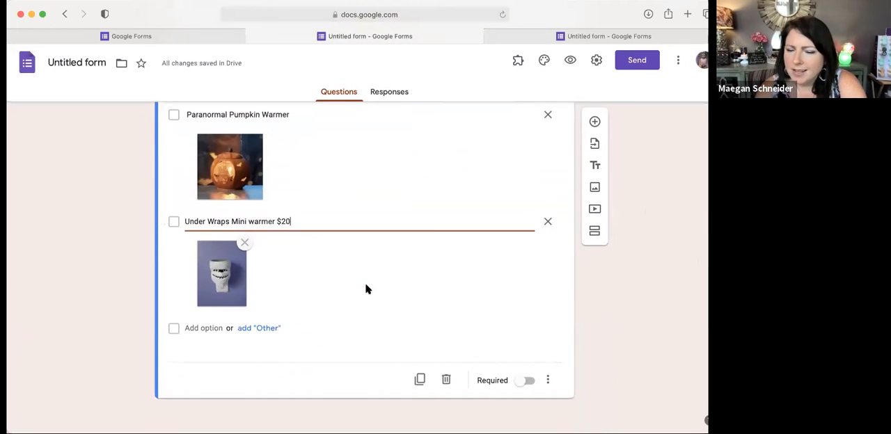
{"action": "left_click", "coordinate": [3, 169]}
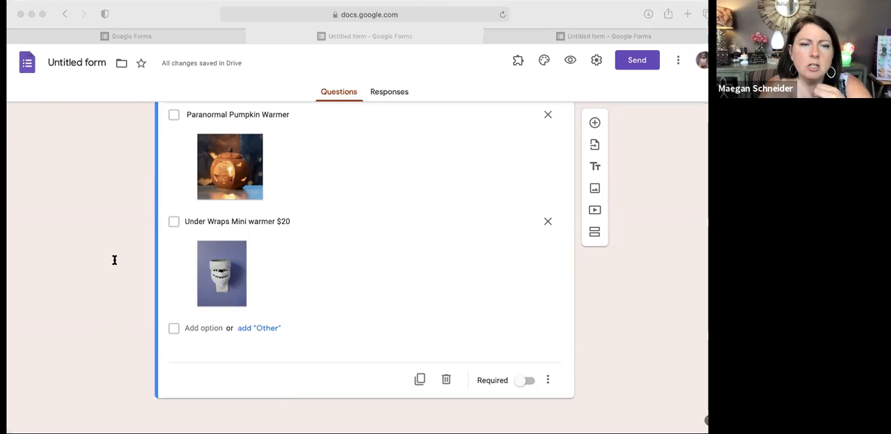
{"action": "left_click", "coordinate": [359, 199]}
Step: Show the available question types for the Spooktacular warmer checkbox question
{"action": "scroll", "coordinate": [295, 132], "scroll_direction": "up", "scroll_amount": 2}
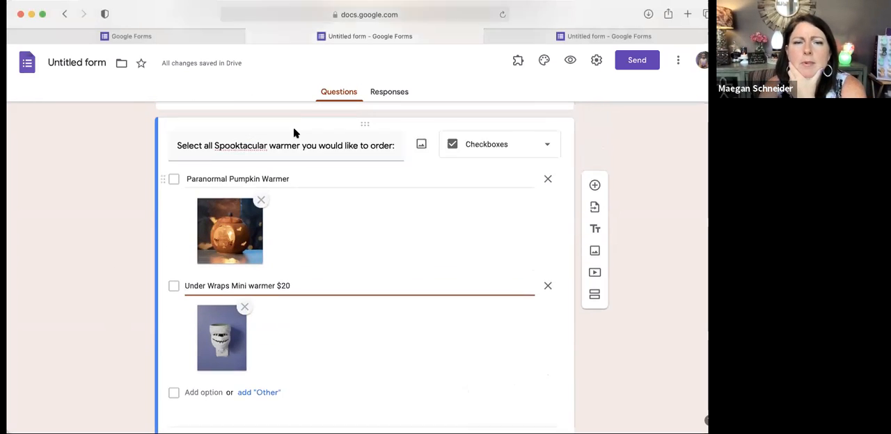
{"action": "scroll", "coordinate": [293, 132], "scroll_direction": "up", "scroll_amount": 2}
{"action": "left_click", "coordinate": [618, 183]}
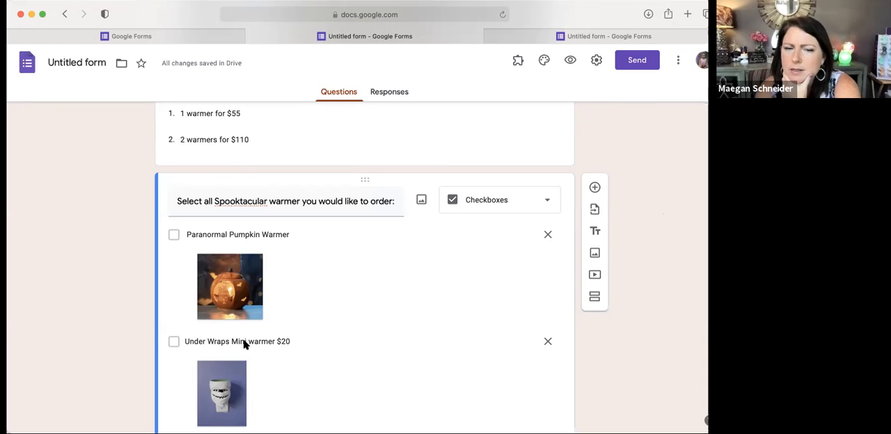
{"action": "left_click", "coordinate": [545, 200]}
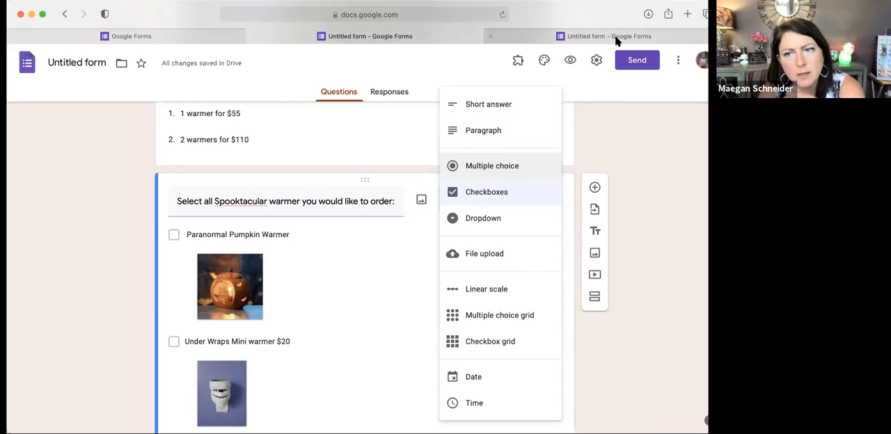
Step: Shorten the form's shareable link in the send options and close the dialog
{"action": "left_click", "coordinate": [636, 61]}
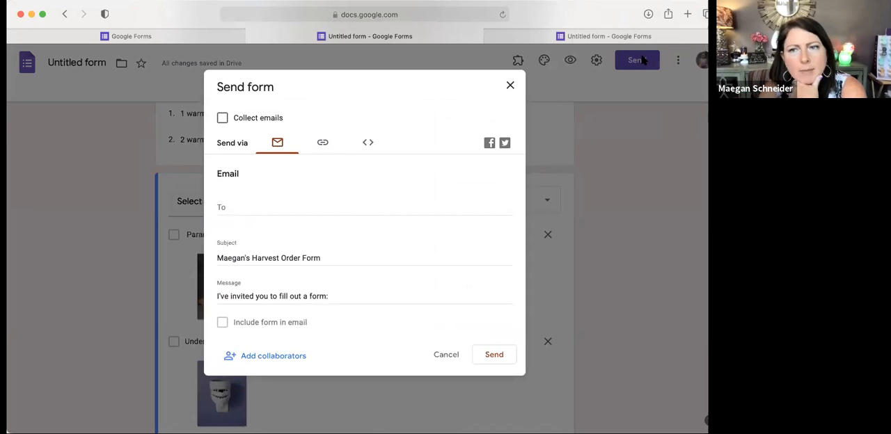
{"action": "left_click", "coordinate": [321, 144]}
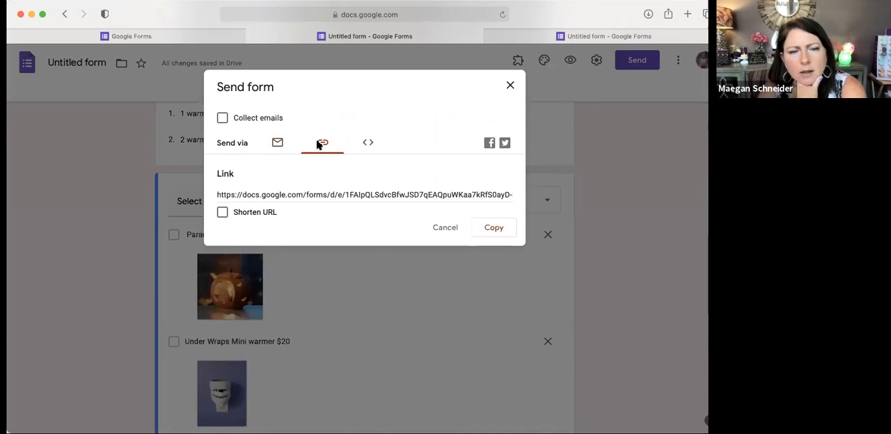
{"action": "left_click", "coordinate": [222, 213]}
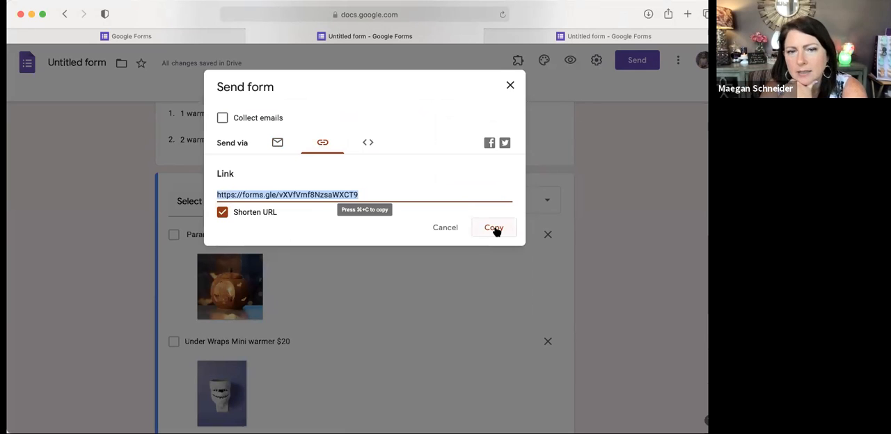
{"action": "left_click", "coordinate": [509, 86]}
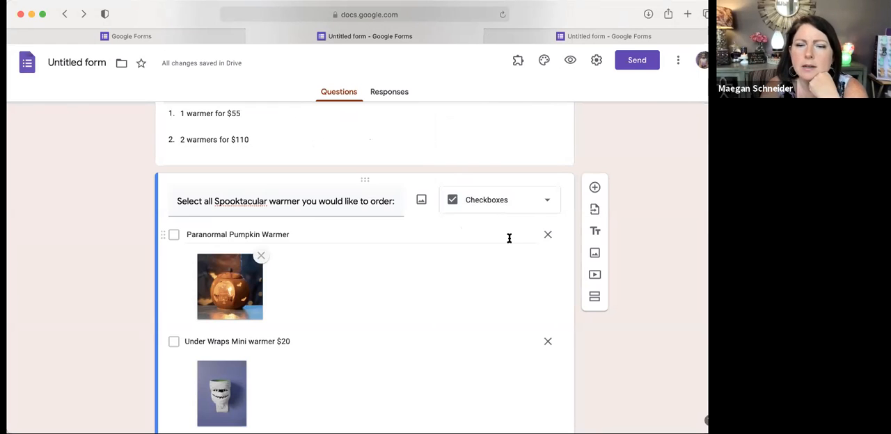
Step: Check the multiple choice grid and checkbox grid types as alternatives for the checkbox question, leaving its type as Checkboxes
{"action": "left_click", "coordinate": [536, 201]}
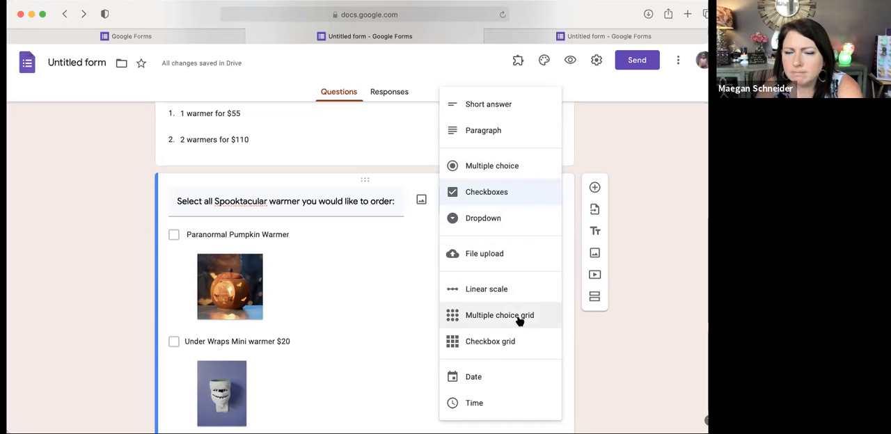
{"action": "scroll", "coordinate": [519, 321], "scroll_direction": "down", "scroll_amount": 1}
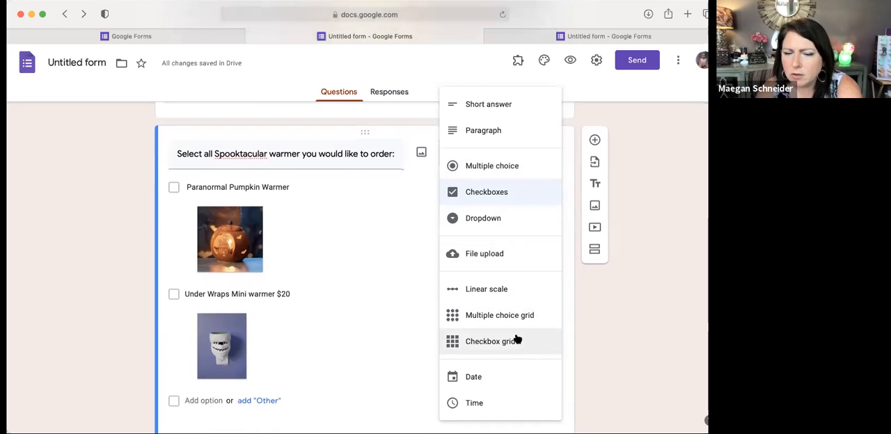
{"action": "left_click", "coordinate": [656, 137]}
Step: Return to the Forms home screen and open the Fall Pre-Order Form from the recent forms
{"action": "scroll", "coordinate": [409, 221], "scroll_direction": "up", "scroll_amount": 15}
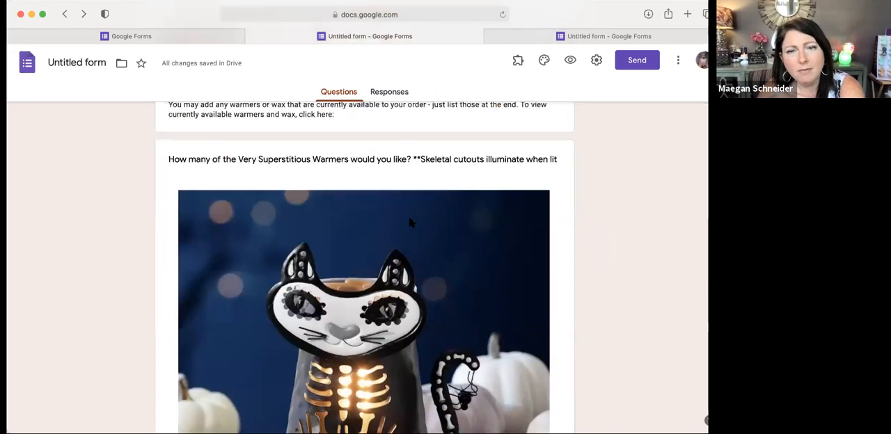
{"action": "scroll", "coordinate": [409, 221], "scroll_direction": "up", "scroll_amount": 8}
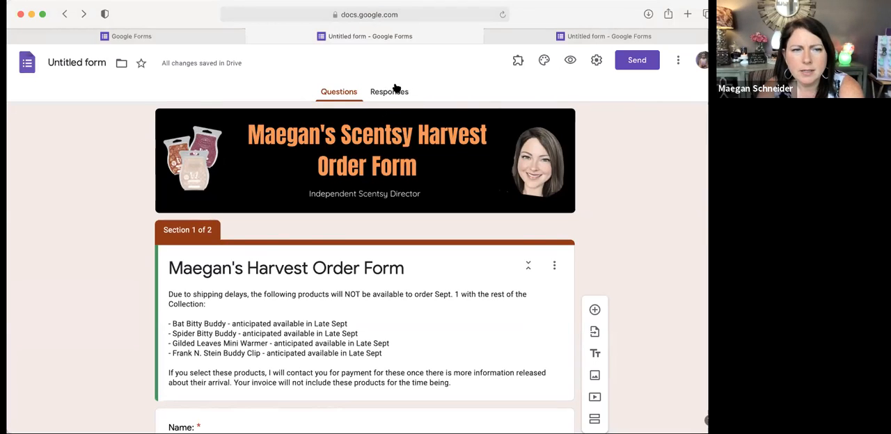
{"action": "left_click", "coordinate": [31, 60]}
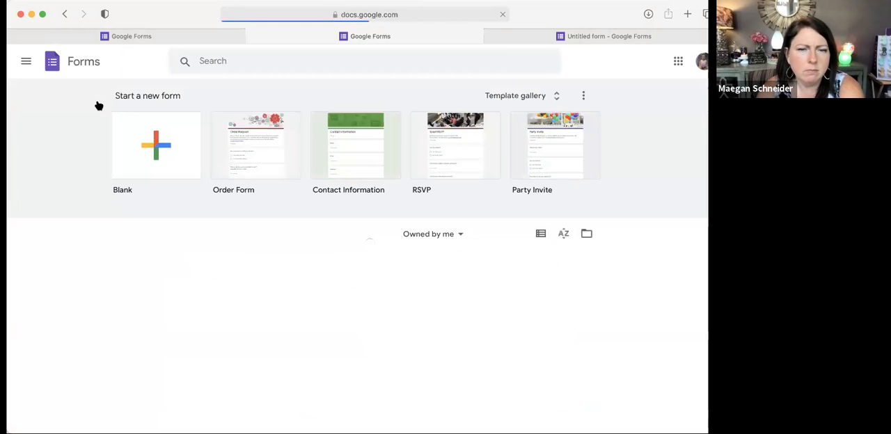
{"action": "scroll", "coordinate": [248, 275], "scroll_direction": "down", "scroll_amount": 2}
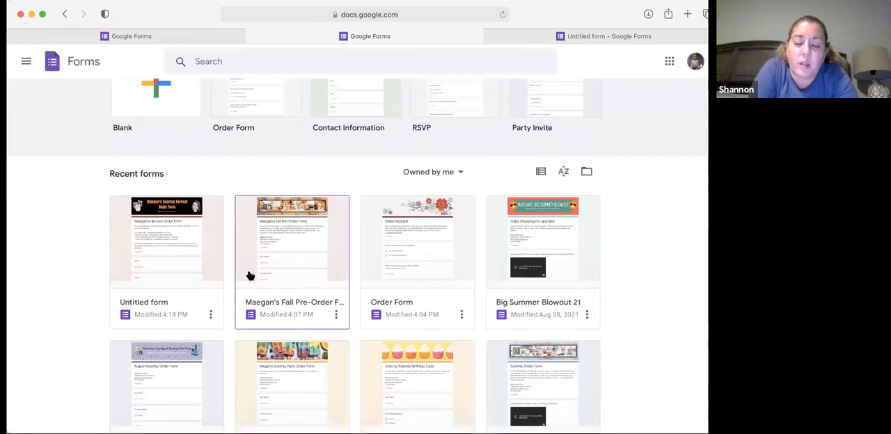
{"action": "scroll", "coordinate": [249, 277], "scroll_direction": "down", "scroll_amount": 1}
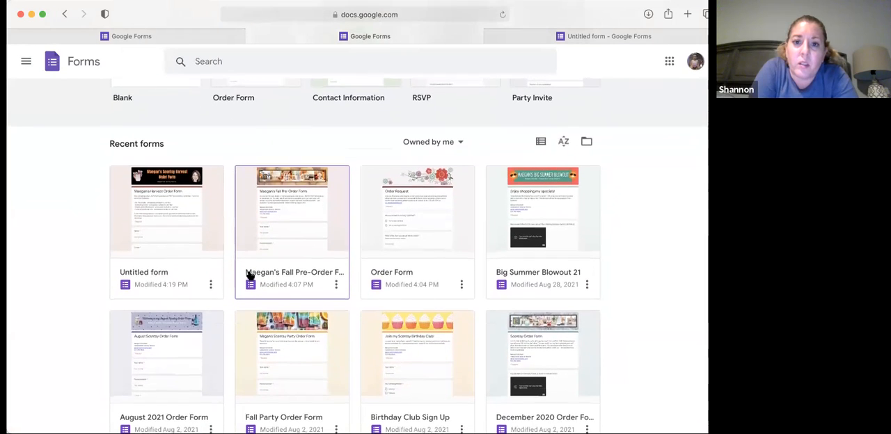
{"action": "scroll", "coordinate": [249, 276], "scroll_direction": "down", "scroll_amount": 1}
{"action": "left_click", "coordinate": [275, 202]}
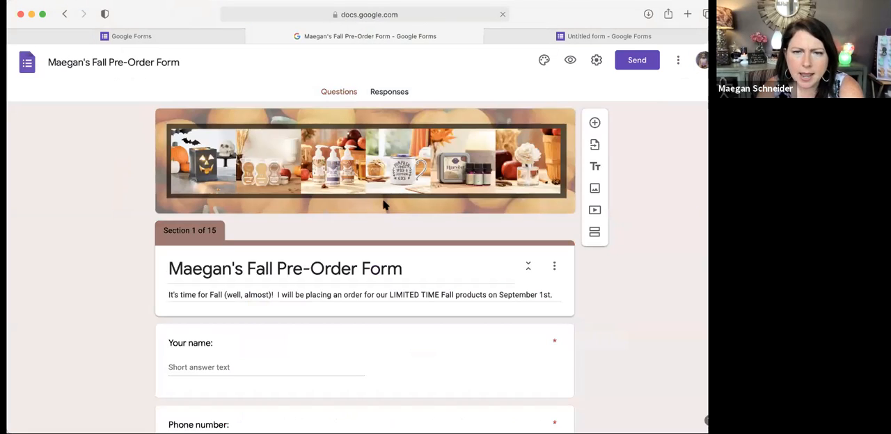
{"action": "left_click", "coordinate": [64, 14]}
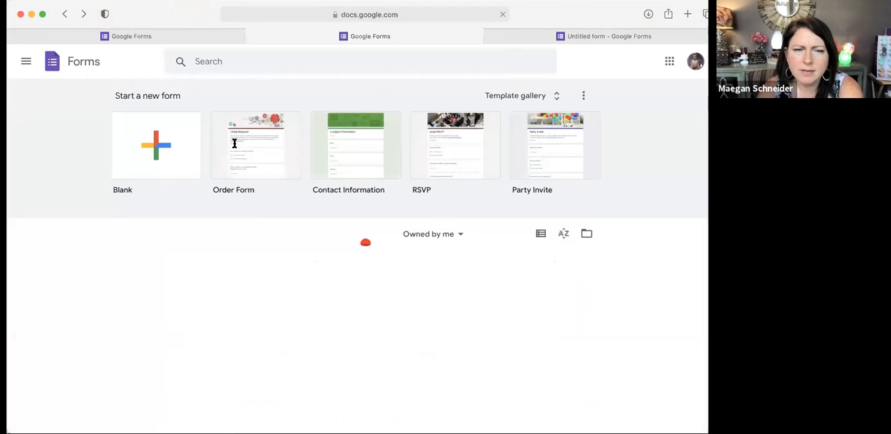
{"action": "scroll", "coordinate": [313, 230], "scroll_direction": "down", "scroll_amount": 3}
{"action": "left_click", "coordinate": [292, 210]}
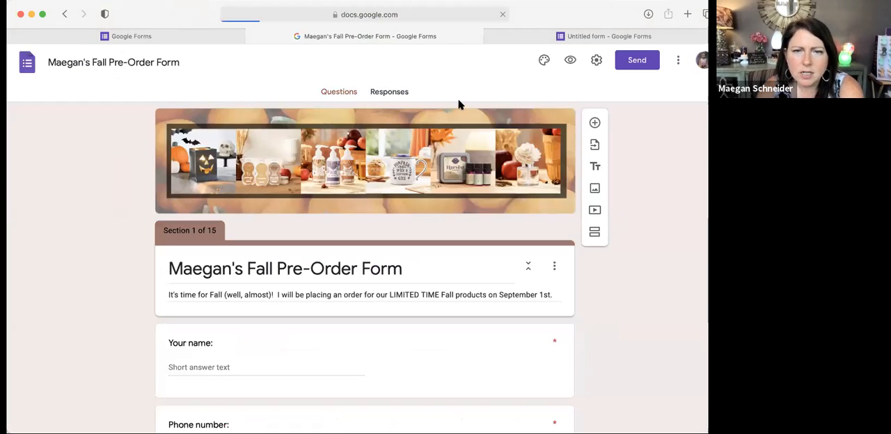
Step: Open the pre-order form's responses and review the summary of submitted names and phone numbers
{"action": "left_click", "coordinate": [394, 93]}
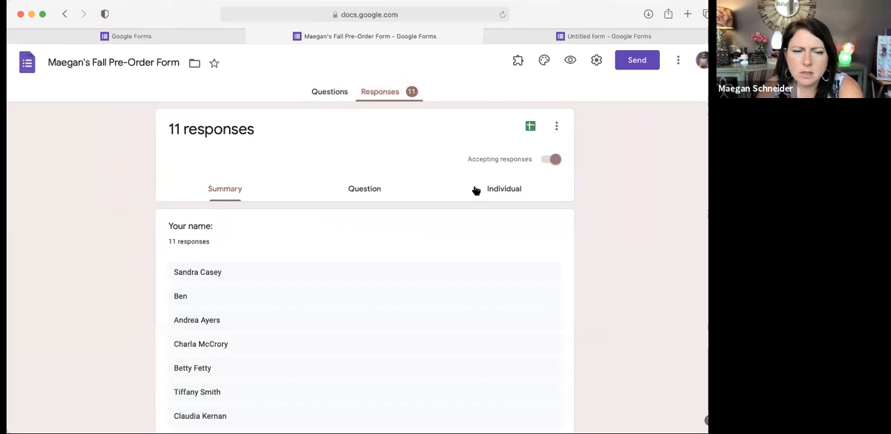
{"action": "scroll", "coordinate": [476, 189], "scroll_direction": "down", "scroll_amount": 1}
{"action": "scroll", "coordinate": [165, 167], "scroll_direction": "up", "scroll_amount": 1}
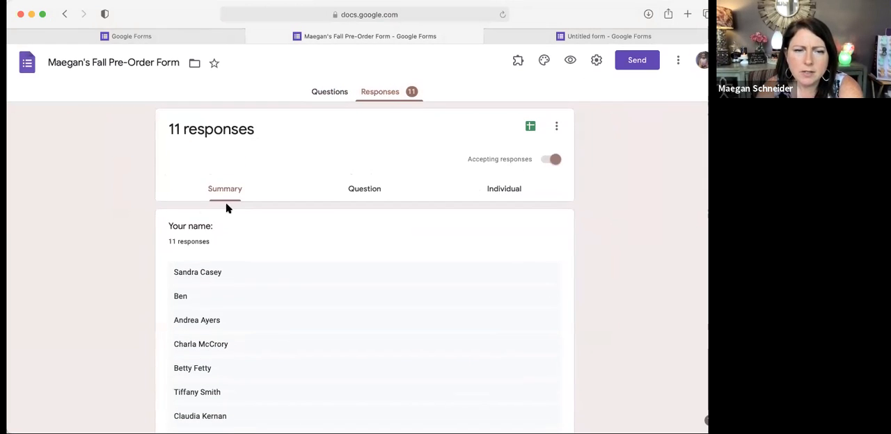
{"action": "scroll", "coordinate": [247, 272], "scroll_direction": "down", "scroll_amount": 2}
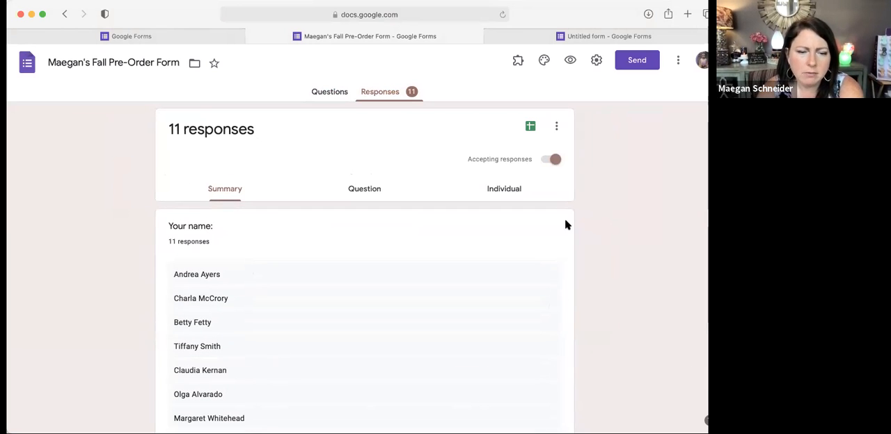
{"action": "scroll", "coordinate": [333, 290], "scroll_direction": "down", "scroll_amount": 5}
{"action": "scroll", "coordinate": [333, 291], "scroll_direction": "left", "scroll_amount": 1}
{"action": "scroll", "coordinate": [333, 291], "scroll_direction": "down", "scroll_amount": 3}
{"action": "scroll", "coordinate": [333, 291], "scroll_direction": "up", "scroll_amount": 10}
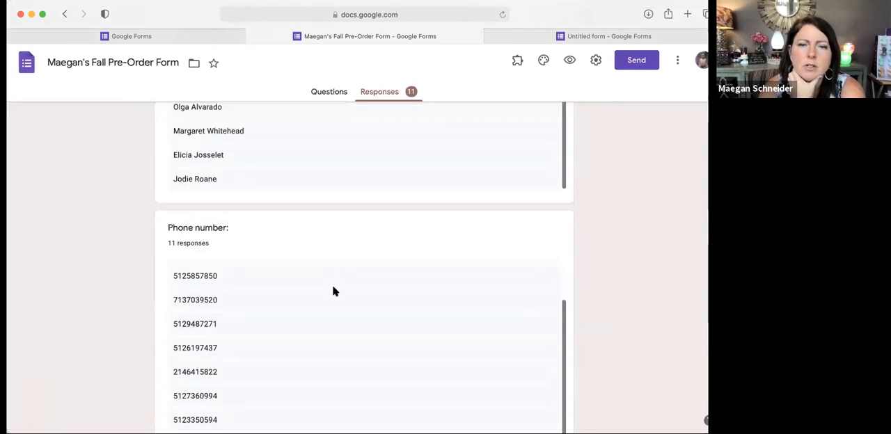
{"action": "scroll", "coordinate": [332, 291], "scroll_direction": "down", "scroll_amount": 2}
{"action": "scroll", "coordinate": [374, 195], "scroll_direction": "up", "scroll_amount": 2}
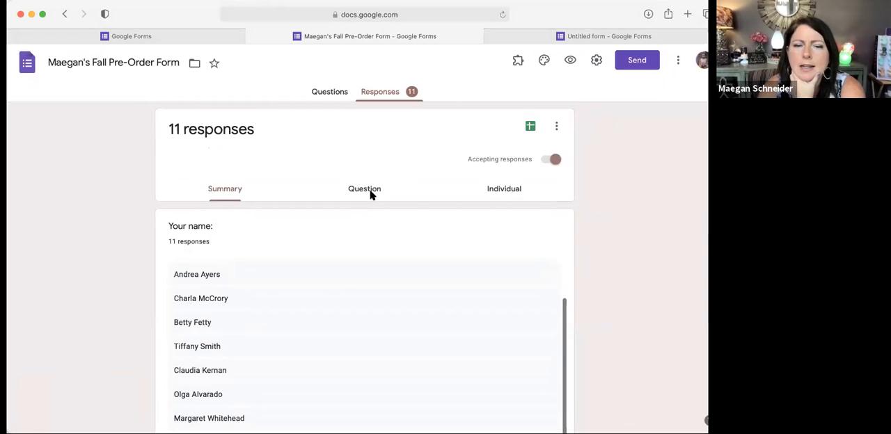
Step: View the responses grouped by question, going from the name question to the phone number question
{"action": "left_click", "coordinate": [370, 193]}
{"action": "scroll", "coordinate": [358, 296], "scroll_direction": "down", "scroll_amount": 4}
{"action": "scroll", "coordinate": [358, 295], "scroll_direction": "down", "scroll_amount": 2}
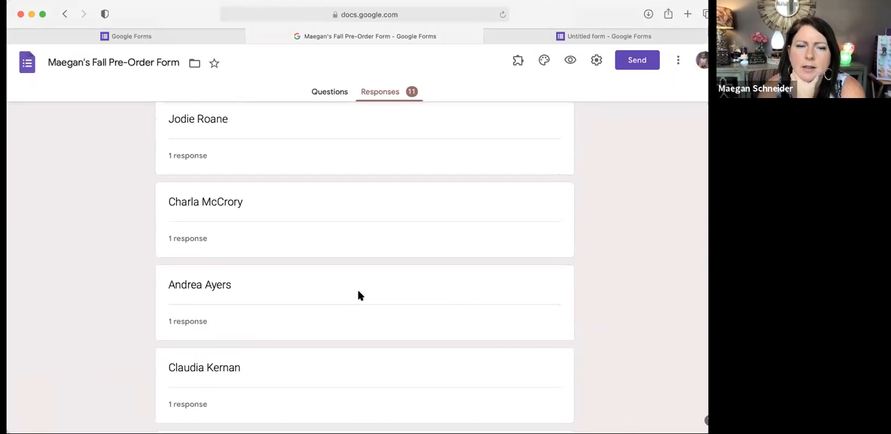
{"action": "scroll", "coordinate": [357, 294], "scroll_direction": "up", "scroll_amount": 5}
{"action": "left_click", "coordinate": [276, 176]}
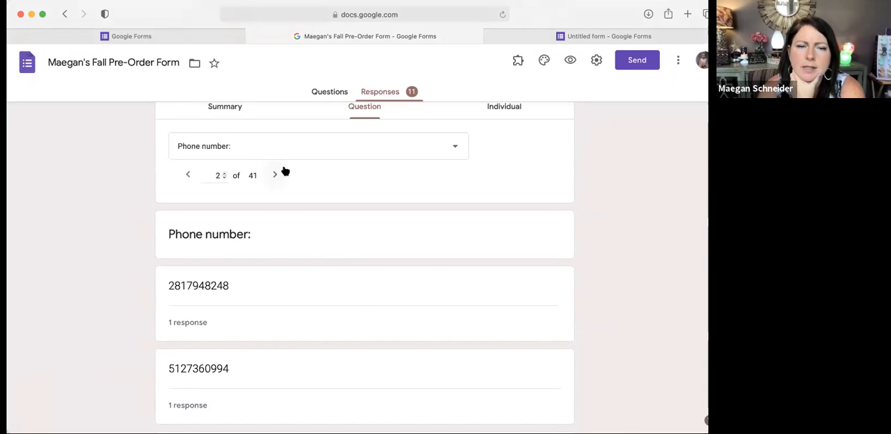
Step: Show the responses to the question "Order your Spooky warmers here:"
{"action": "left_click", "coordinate": [323, 149]}
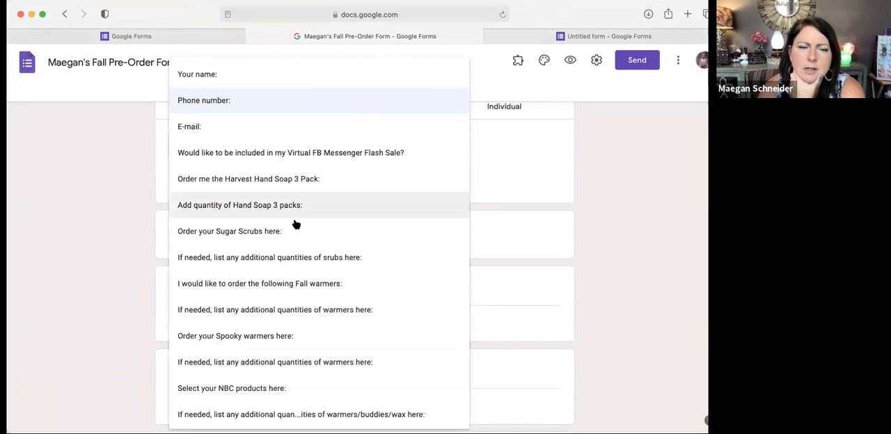
{"action": "left_click", "coordinate": [309, 340]}
{"action": "scroll", "coordinate": [306, 341], "scroll_direction": "down", "scroll_amount": 3}
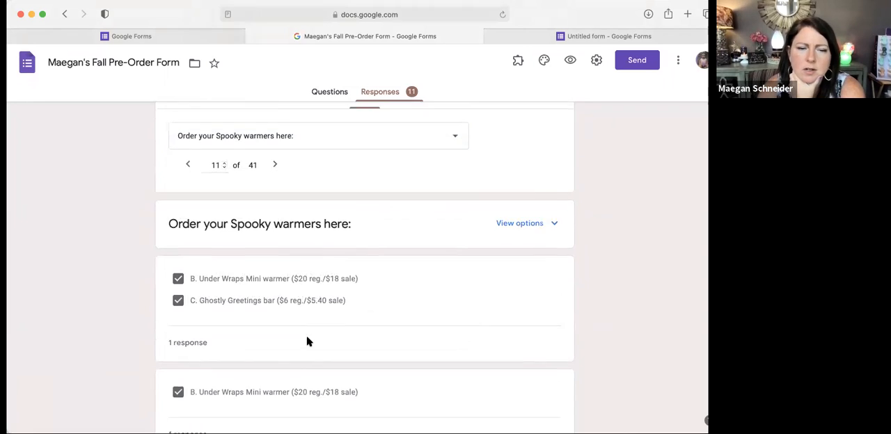
Step: Switch to the individual responses and check the additional options for downloading, printing or deleting responses
{"action": "scroll", "coordinate": [306, 340], "scroll_direction": "up", "scroll_amount": 5}
{"action": "left_click", "coordinate": [510, 191]}
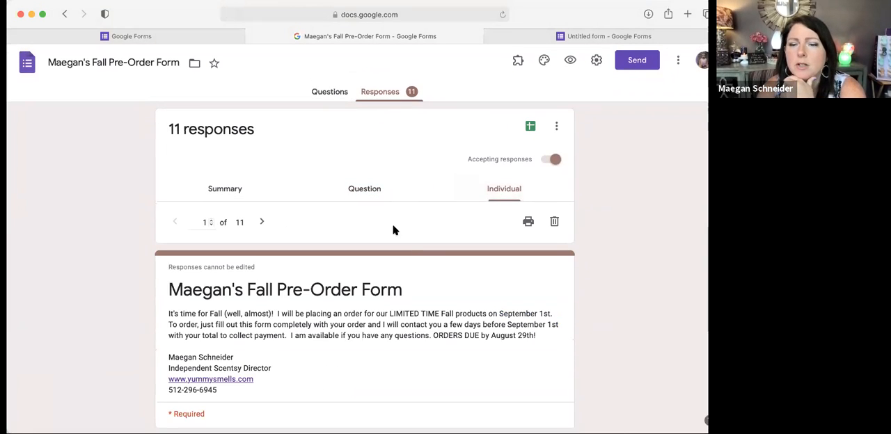
{"action": "left_click", "coordinate": [558, 127]}
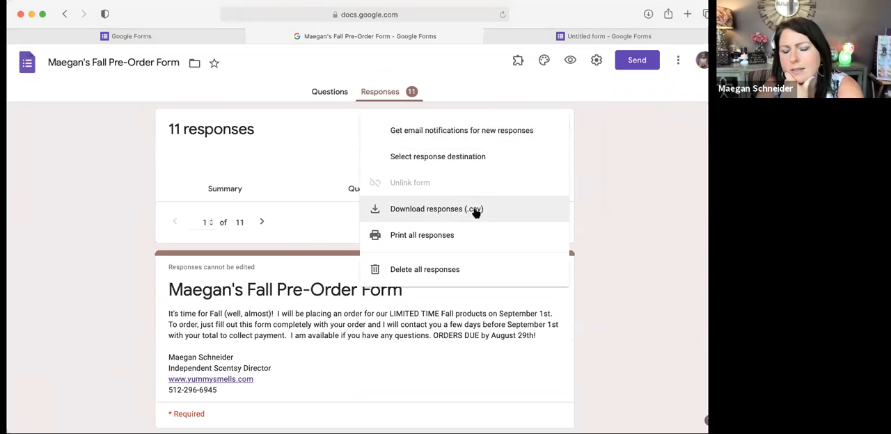
{"action": "left_click", "coordinate": [631, 153]}
Step: Examine the first individual response, from the contact details to the flash sale answer and hand soap section
{"action": "scroll", "coordinate": [353, 287], "scroll_direction": "down", "scroll_amount": 5}
{"action": "scroll", "coordinate": [353, 288], "scroll_direction": "down", "scroll_amount": 8}
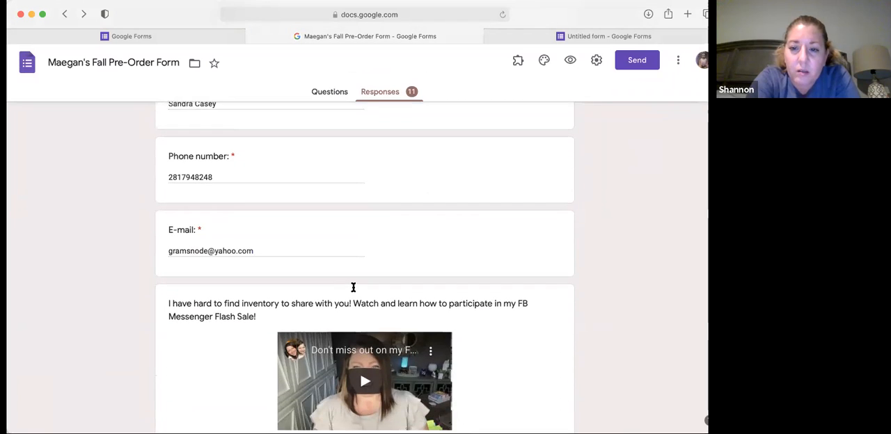
{"action": "scroll", "coordinate": [310, 332], "scroll_direction": "down", "scroll_amount": 6}
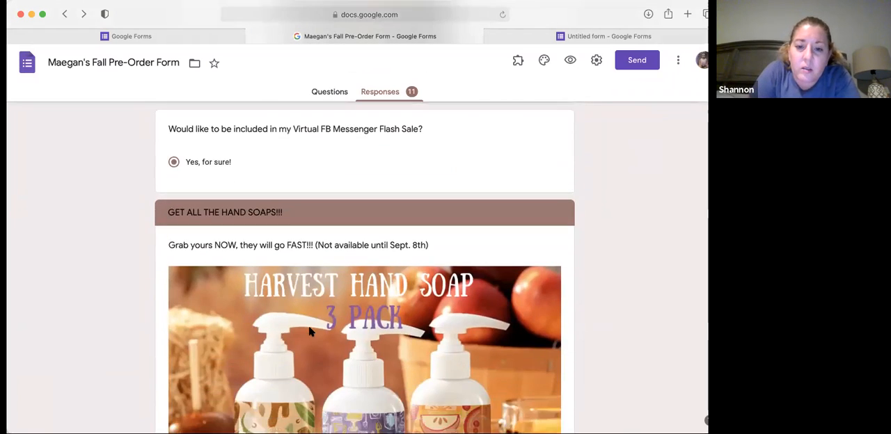
{"action": "scroll", "coordinate": [320, 311], "scroll_direction": "up", "scroll_amount": 20}
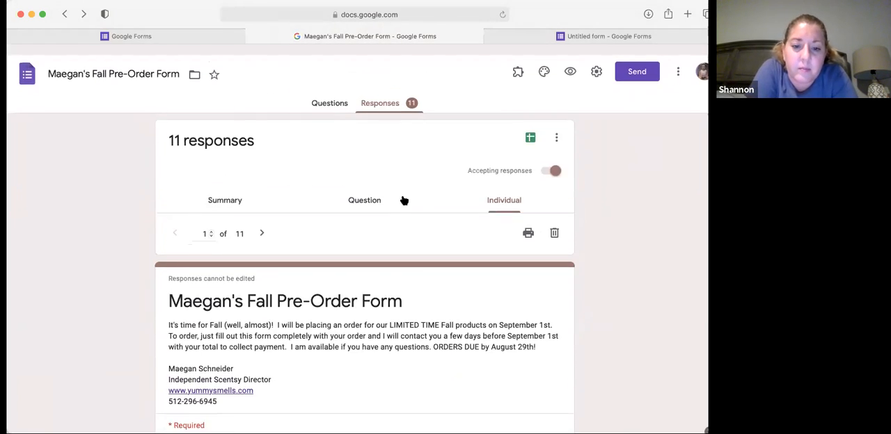
Step: Check the response export and spreadsheet options again, and look back through the first submission's contact answers
{"action": "left_click", "coordinate": [555, 128]}
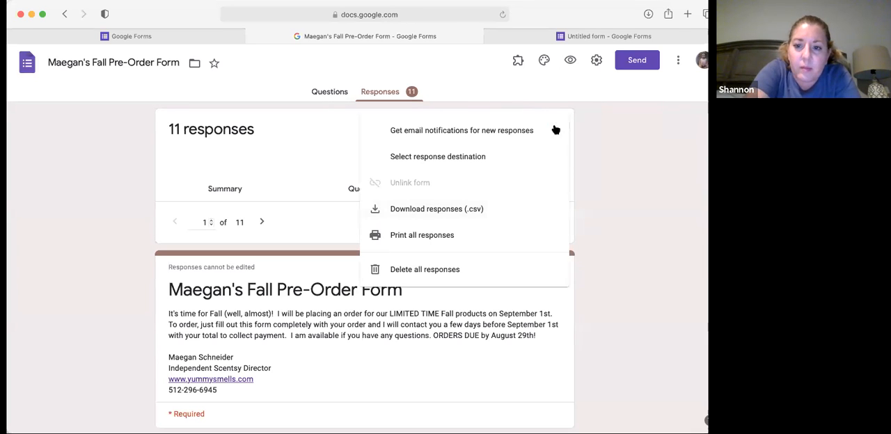
{"action": "left_click", "coordinate": [600, 126]}
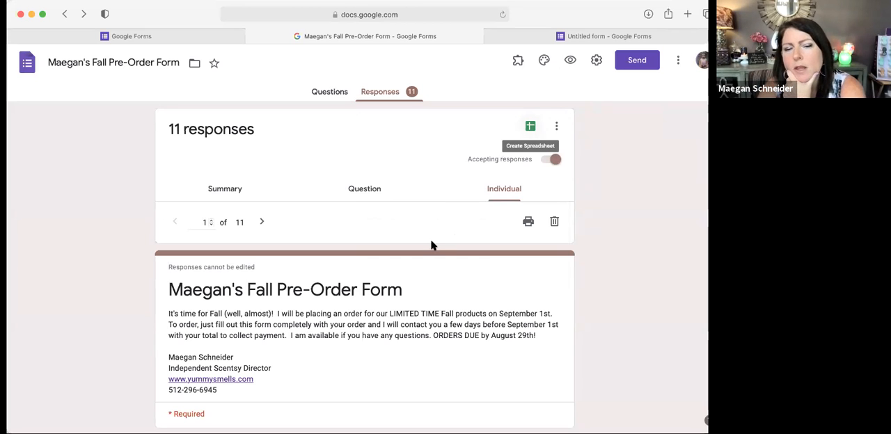
{"action": "scroll", "coordinate": [432, 245], "scroll_direction": "down", "scroll_amount": 10}
{"action": "scroll", "coordinate": [431, 245], "scroll_direction": "down", "scroll_amount": 6}
{"action": "scroll", "coordinate": [431, 245], "scroll_direction": "up", "scroll_amount": 7}
{"action": "scroll", "coordinate": [432, 245], "scroll_direction": "up", "scroll_amount": 5}
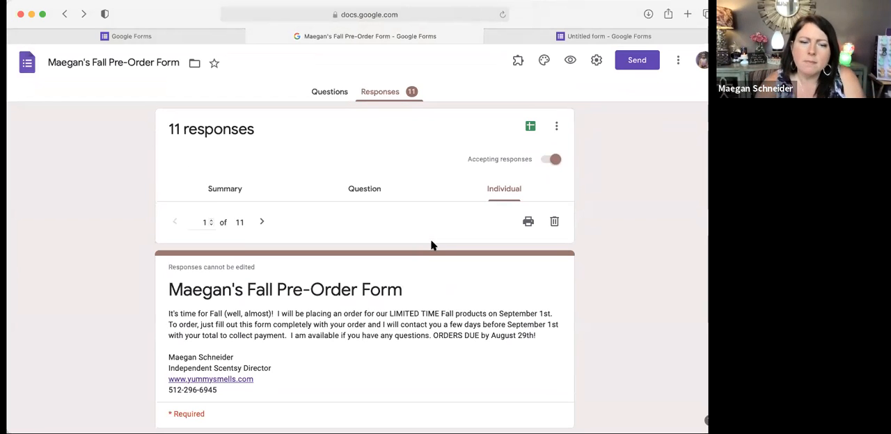
{"action": "scroll", "coordinate": [431, 245], "scroll_direction": "down", "scroll_amount": 4}
{"action": "scroll", "coordinate": [431, 245], "scroll_direction": "down", "scroll_amount": 2}
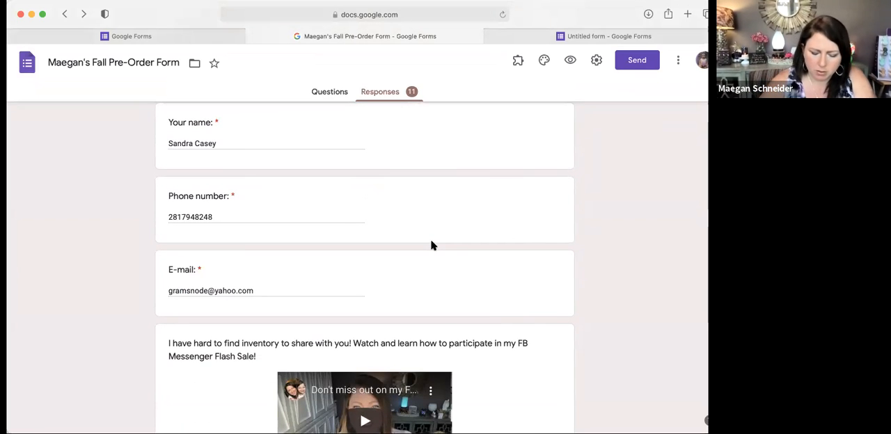
Step: Examine the first individual response's flash sale answer and its Harvest Hand Soap 3 Pack order and quantity
{"action": "scroll", "coordinate": [432, 245], "scroll_direction": "down", "scroll_amount": 7}
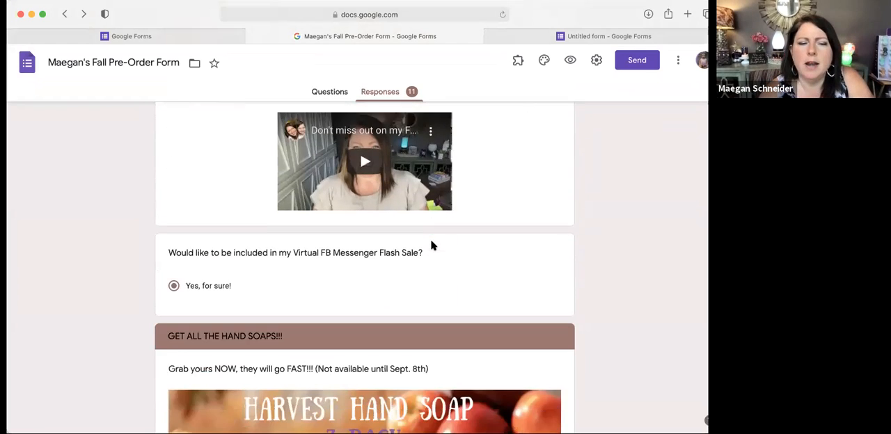
{"action": "scroll", "coordinate": [432, 245], "scroll_direction": "down", "scroll_amount": 14}
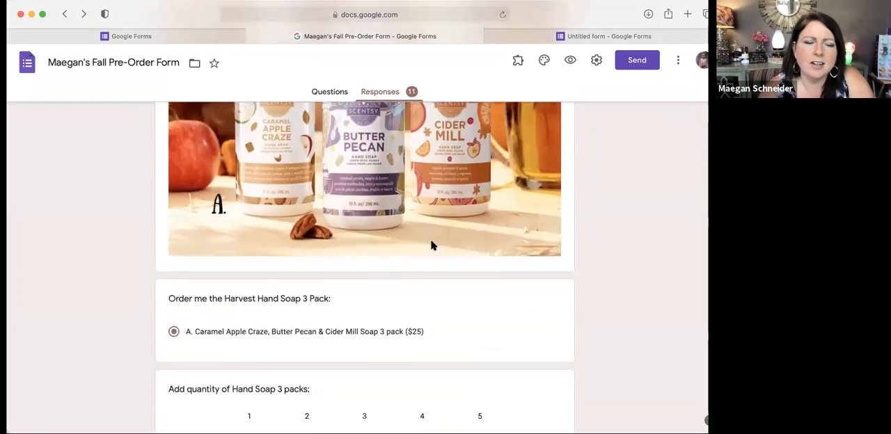
{"action": "scroll", "coordinate": [432, 245], "scroll_direction": "down", "scroll_amount": 1}
{"action": "scroll", "coordinate": [431, 245], "scroll_direction": "up", "scroll_amount": 12}
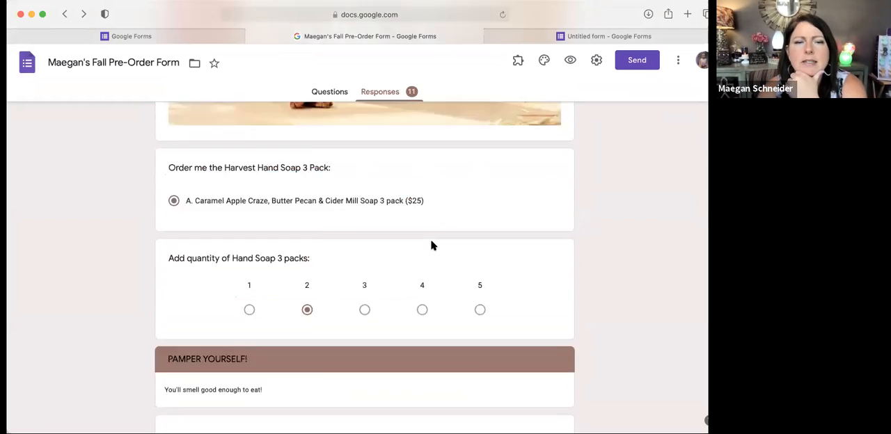
{"action": "scroll", "coordinate": [431, 245], "scroll_direction": "up", "scroll_amount": 3}
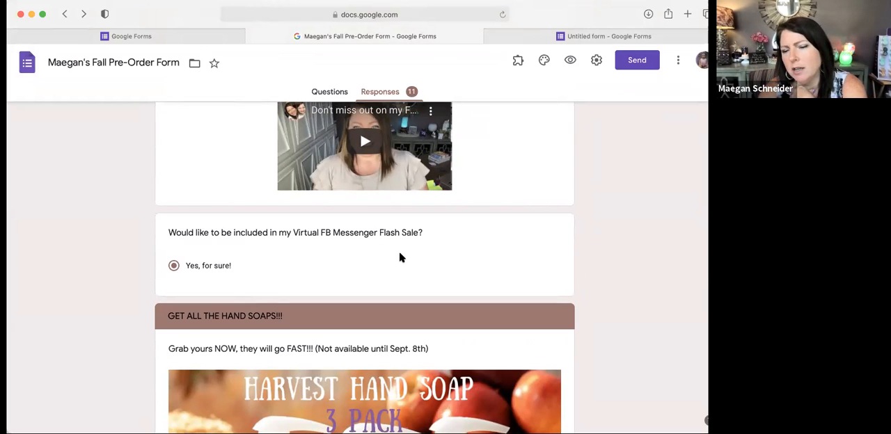
{"action": "scroll", "coordinate": [400, 259], "scroll_direction": "down", "scroll_amount": 15}
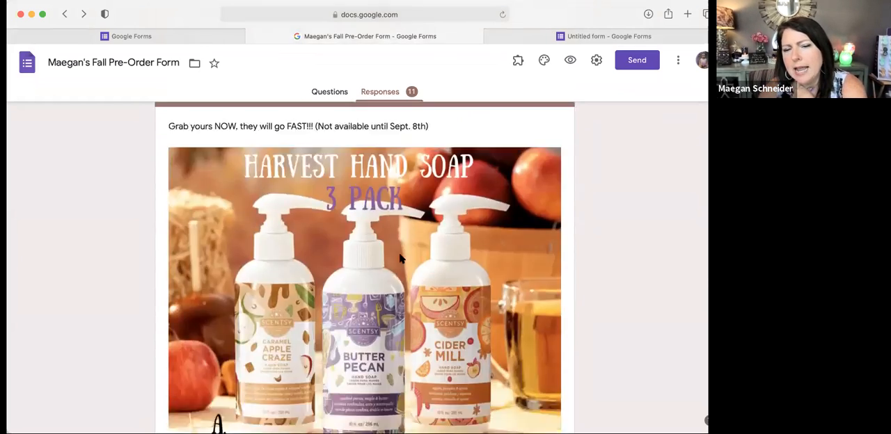
{"action": "scroll", "coordinate": [401, 256], "scroll_direction": "down", "scroll_amount": 20}
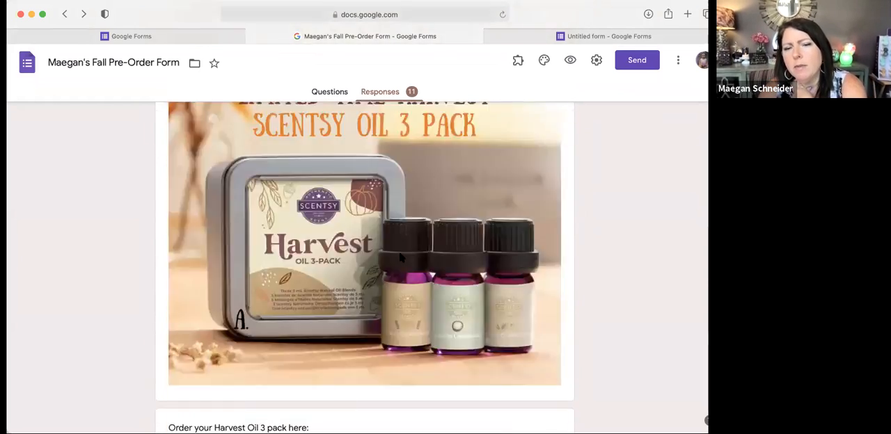
Step: Examine the same response's Shipping & Payment section, covering the delivery method, shipping address and payment option
{"action": "scroll", "coordinate": [401, 258], "scroll_direction": "down", "scroll_amount": 20}
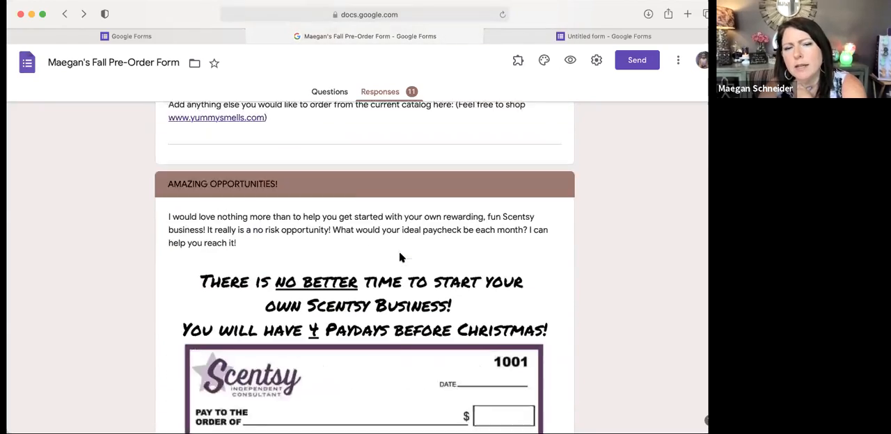
{"action": "scroll", "coordinate": [400, 258], "scroll_direction": "up", "scroll_amount": 10}
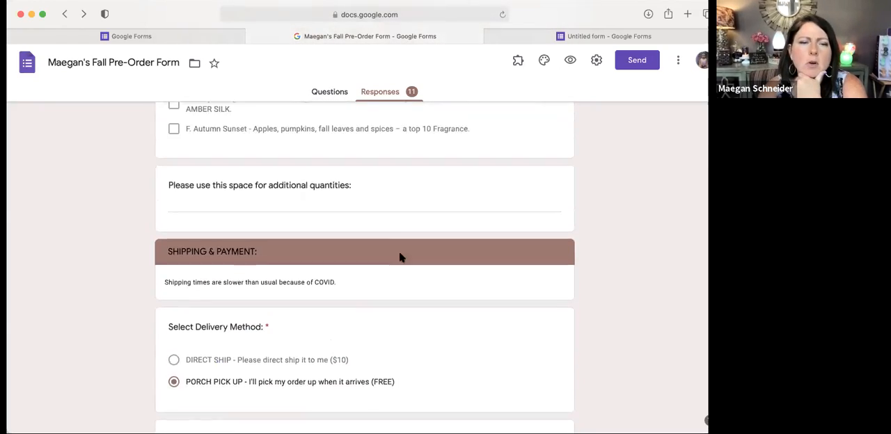
{"action": "scroll", "coordinate": [400, 258], "scroll_direction": "down", "scroll_amount": 1}
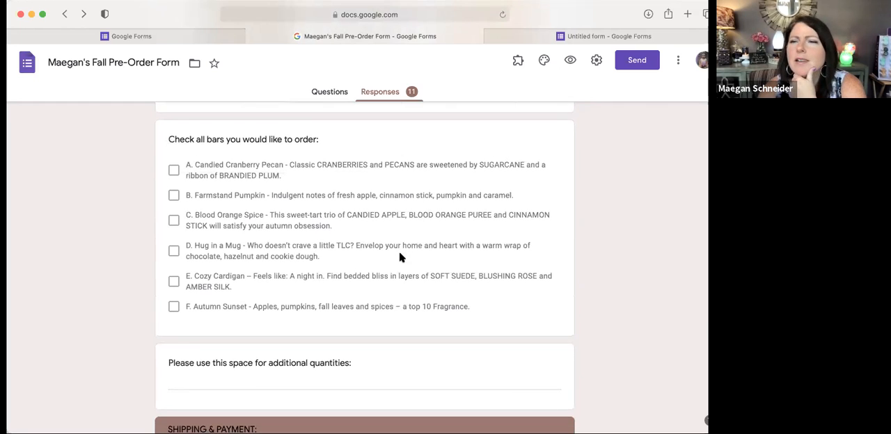
{"action": "scroll", "coordinate": [400, 257], "scroll_direction": "down", "scroll_amount": 5}
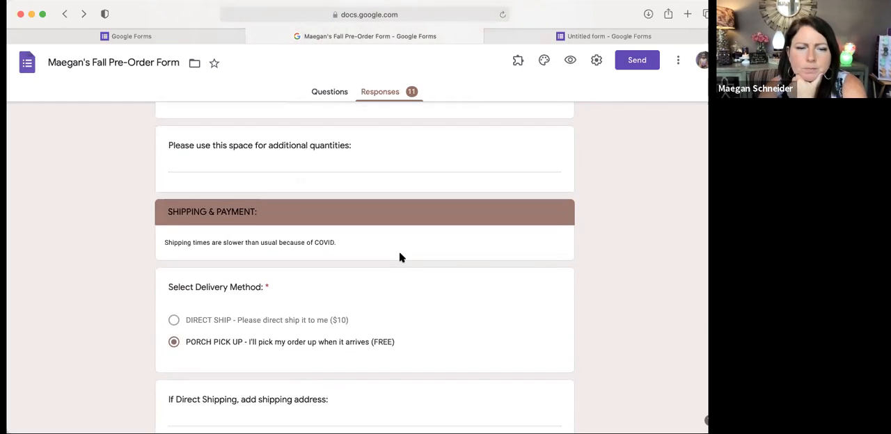
{"action": "scroll", "coordinate": [400, 257], "scroll_direction": "down", "scroll_amount": 1}
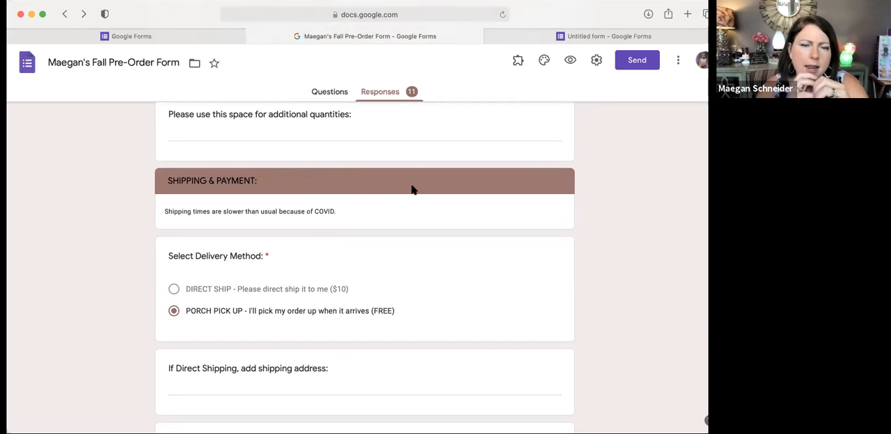
{"action": "scroll", "coordinate": [412, 189], "scroll_direction": "down", "scroll_amount": 2}
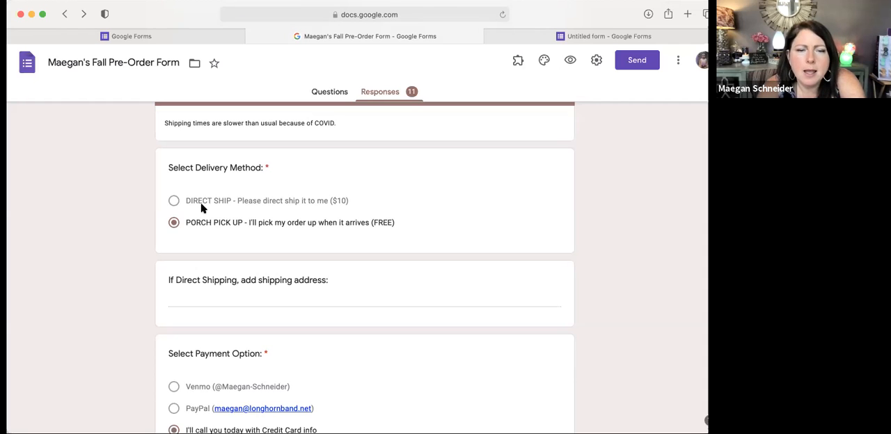
{"action": "scroll", "coordinate": [202, 207], "scroll_direction": "down", "scroll_amount": 2}
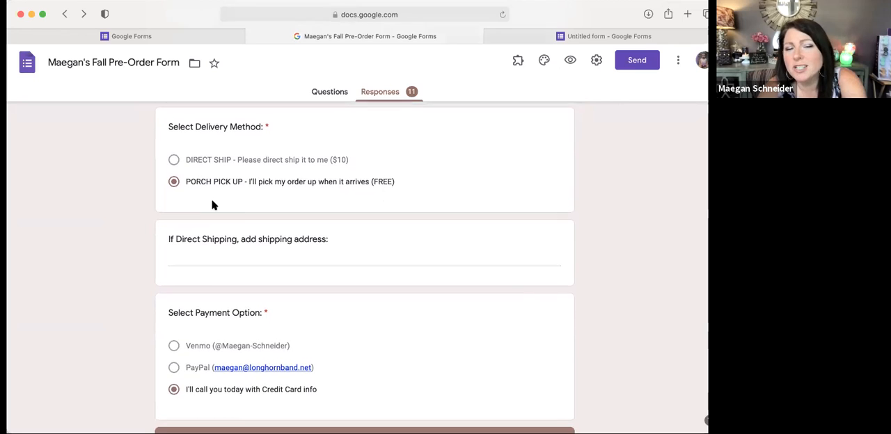
{"action": "scroll", "coordinate": [213, 202], "scroll_direction": "down", "scroll_amount": 2}
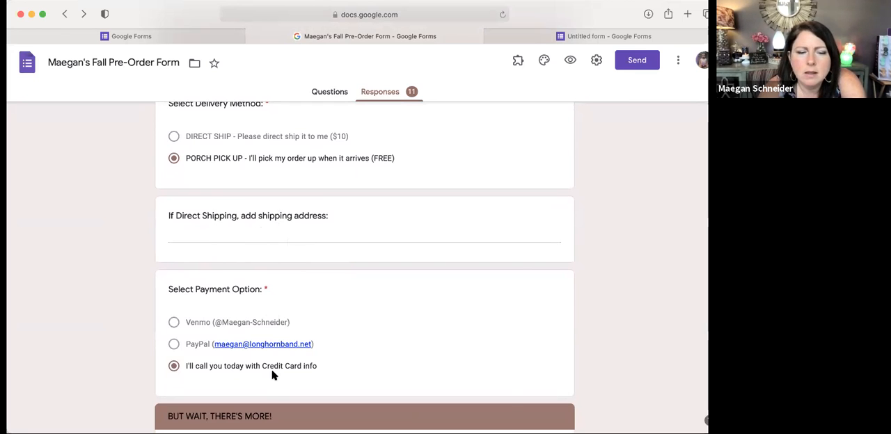
Step: Check the "But wait, there's more!" add-on questions and the additional catalog order question in this response
{"action": "scroll", "coordinate": [273, 375], "scroll_direction": "down", "scroll_amount": 5}
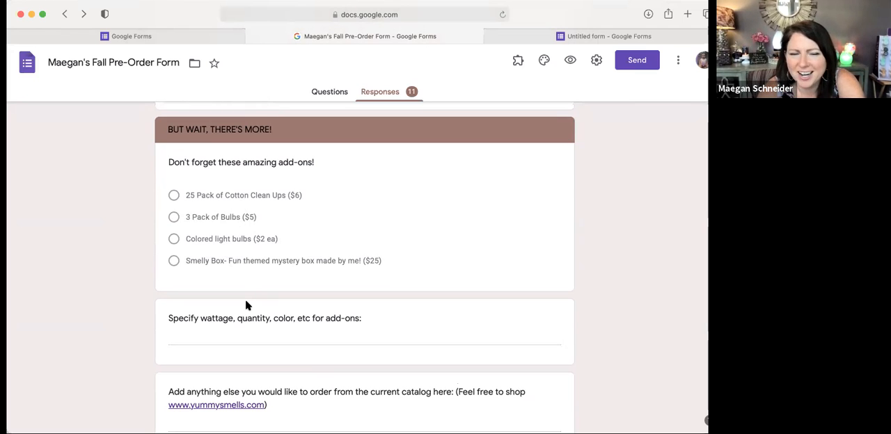
{"action": "scroll", "coordinate": [245, 305], "scroll_direction": "down", "scroll_amount": 3}
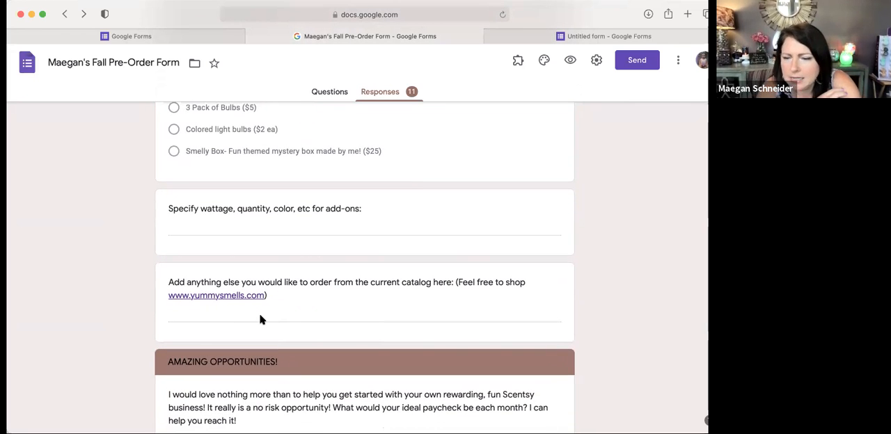
{"action": "scroll", "coordinate": [259, 319], "scroll_direction": "down", "scroll_amount": 5}
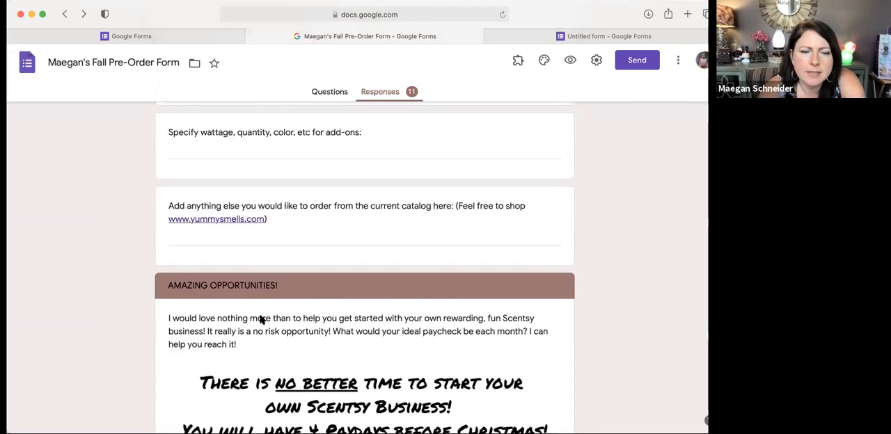
Step: Examine the "Amazing Opportunities!" section with the goal paycheck picture and the answer about joining the business
{"action": "scroll", "coordinate": [261, 318], "scroll_direction": "down", "scroll_amount": 1}
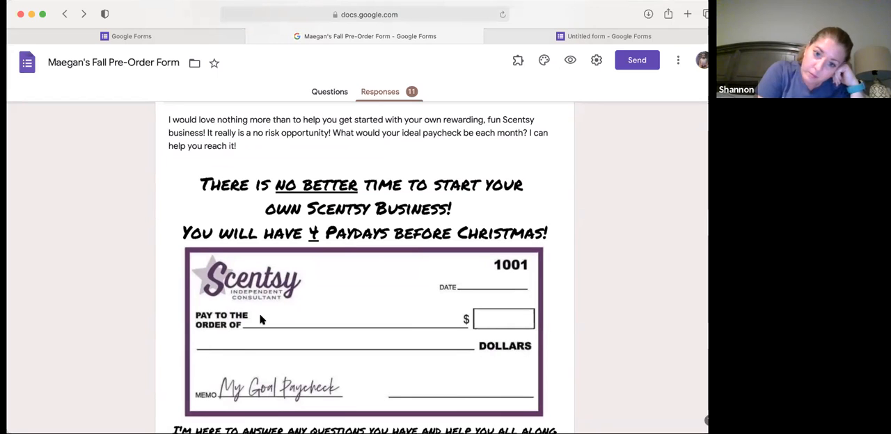
{"action": "scroll", "coordinate": [260, 320], "scroll_direction": "down", "scroll_amount": 2}
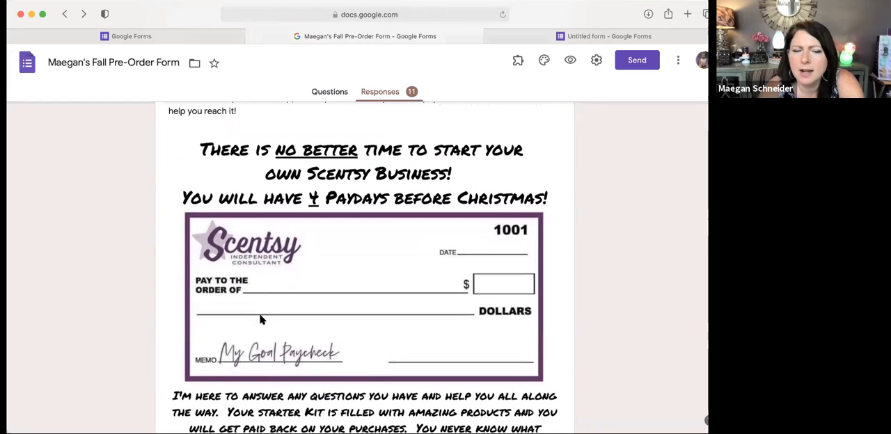
{"action": "scroll", "coordinate": [260, 319], "scroll_direction": "up", "scroll_amount": 1}
{"action": "scroll", "coordinate": [261, 320], "scroll_direction": "down", "scroll_amount": 3}
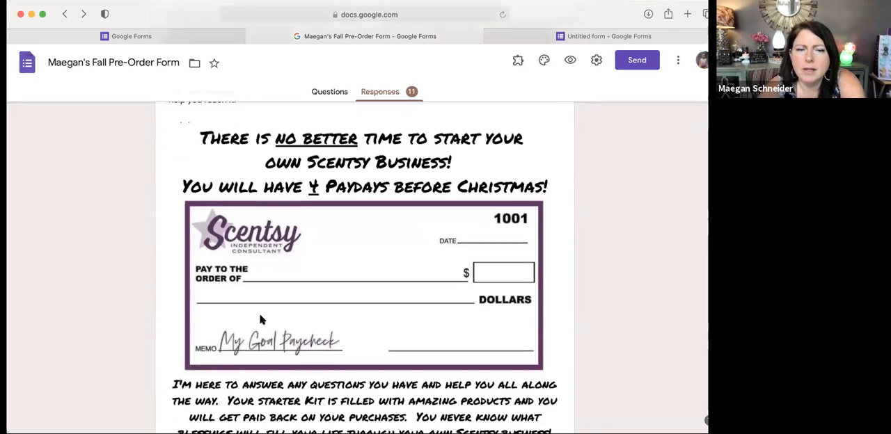
{"action": "scroll", "coordinate": [261, 320], "scroll_direction": "down", "scroll_amount": 15}
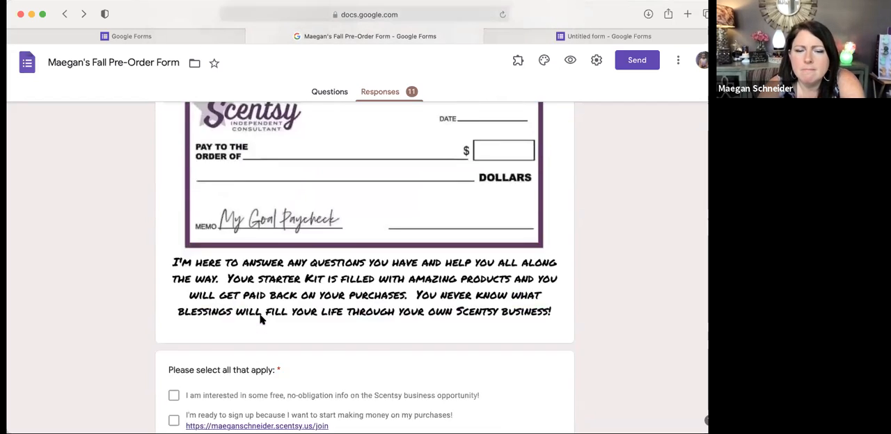
{"action": "scroll", "coordinate": [261, 319], "scroll_direction": "up", "scroll_amount": 1}
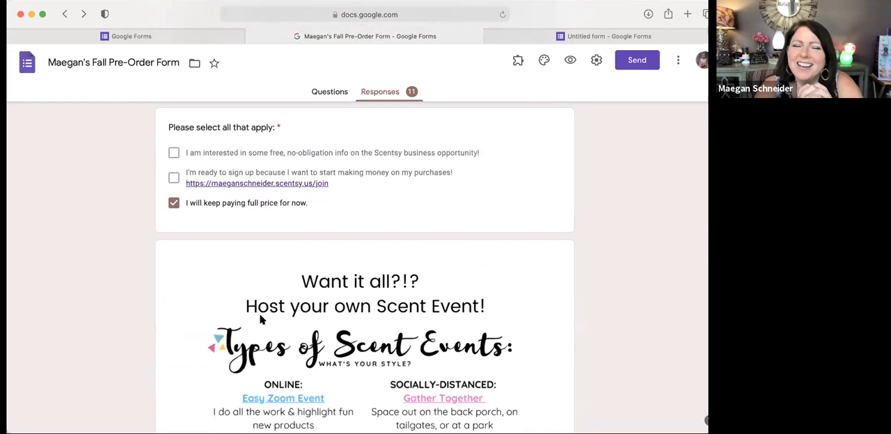
Step: Examine the Scent Event hosting options with their answer, and the Birthday Club month question
{"action": "scroll", "coordinate": [261, 319], "scroll_direction": "down", "scroll_amount": 5}
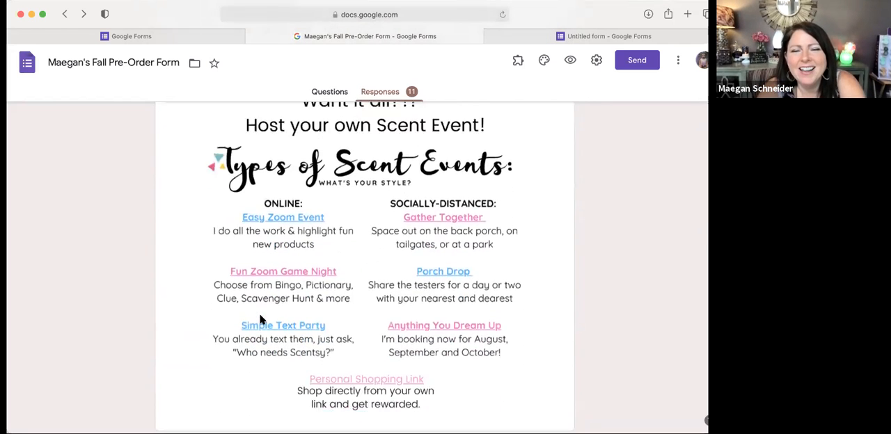
{"action": "scroll", "coordinate": [261, 319], "scroll_direction": "down", "scroll_amount": 2}
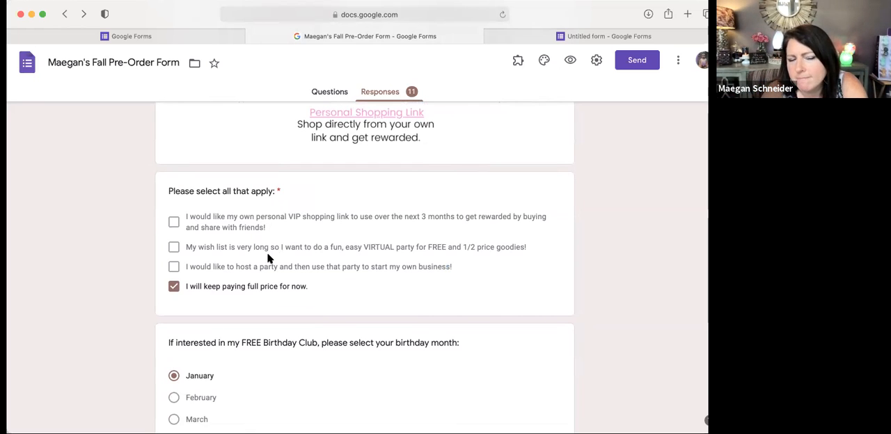
{"action": "scroll", "coordinate": [268, 258], "scroll_direction": "down", "scroll_amount": 5}
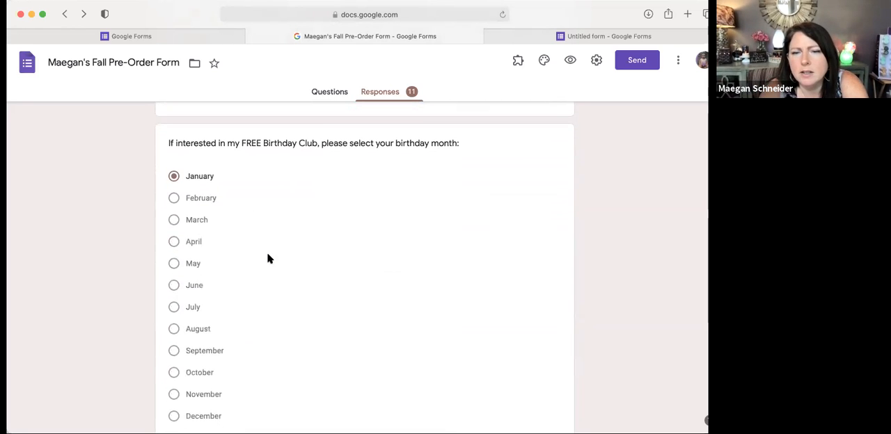
Step: Look back through the first response's order sections and return to the beginning of the individual responses view
{"action": "scroll", "coordinate": [268, 258], "scroll_direction": "up", "scroll_amount": 1}
{"action": "scroll", "coordinate": [268, 258], "scroll_direction": "down", "scroll_amount": 1}
{"action": "scroll", "coordinate": [268, 259], "scroll_direction": "up", "scroll_amount": 15}
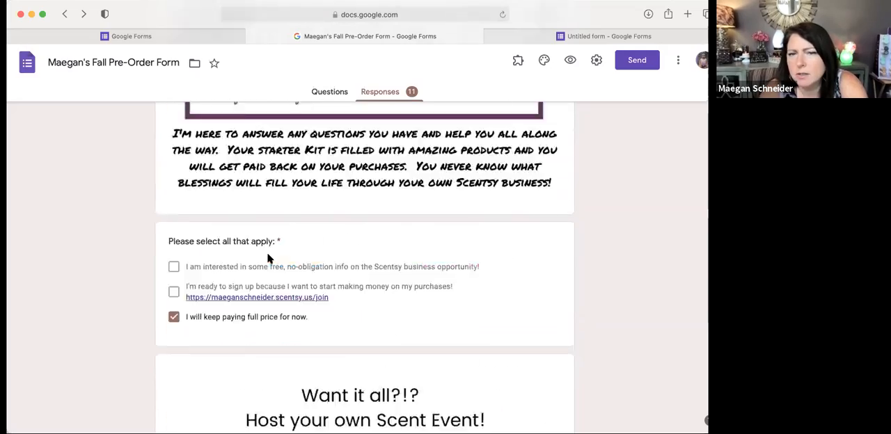
{"action": "scroll", "coordinate": [267, 258], "scroll_direction": "up", "scroll_amount": 20}
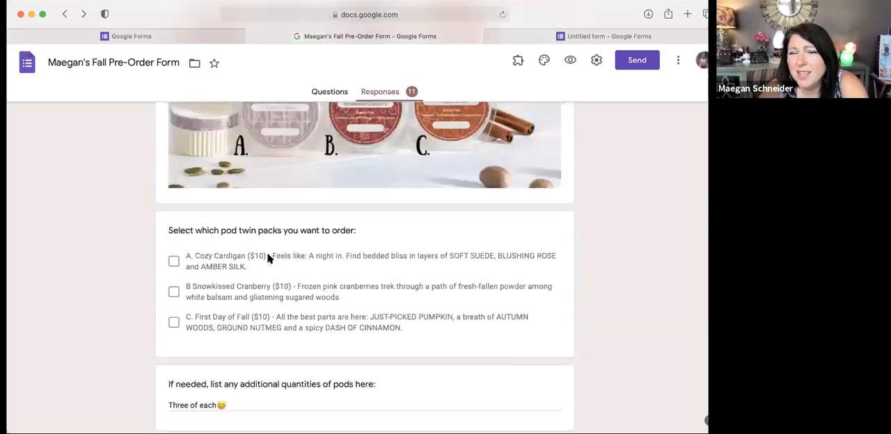
{"action": "scroll", "coordinate": [268, 258], "scroll_direction": "up", "scroll_amount": 15}
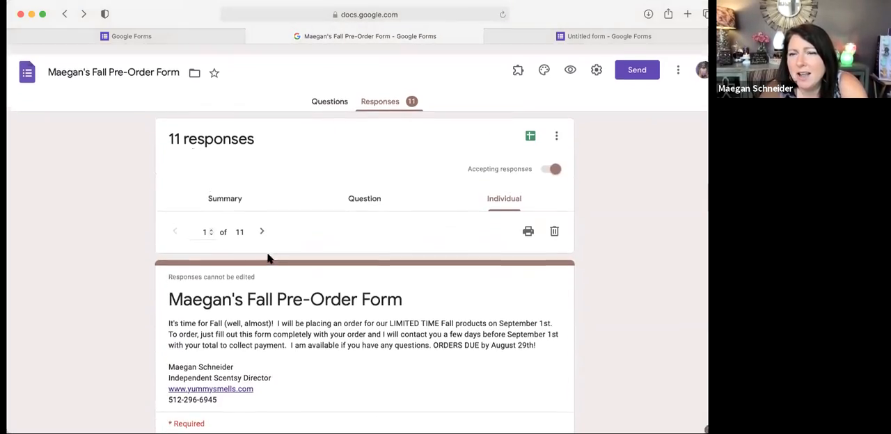